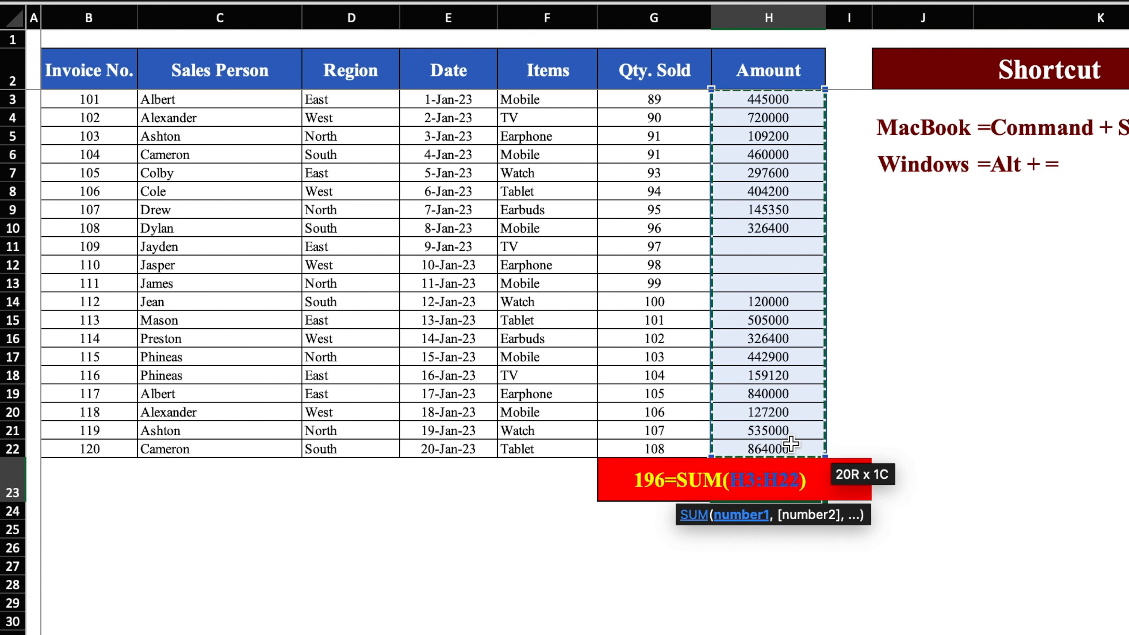
Step: Confirm the formula =SUM(H3:H22) as the total in row 23 of the Amount column
{"action": "key", "text": "Return"}
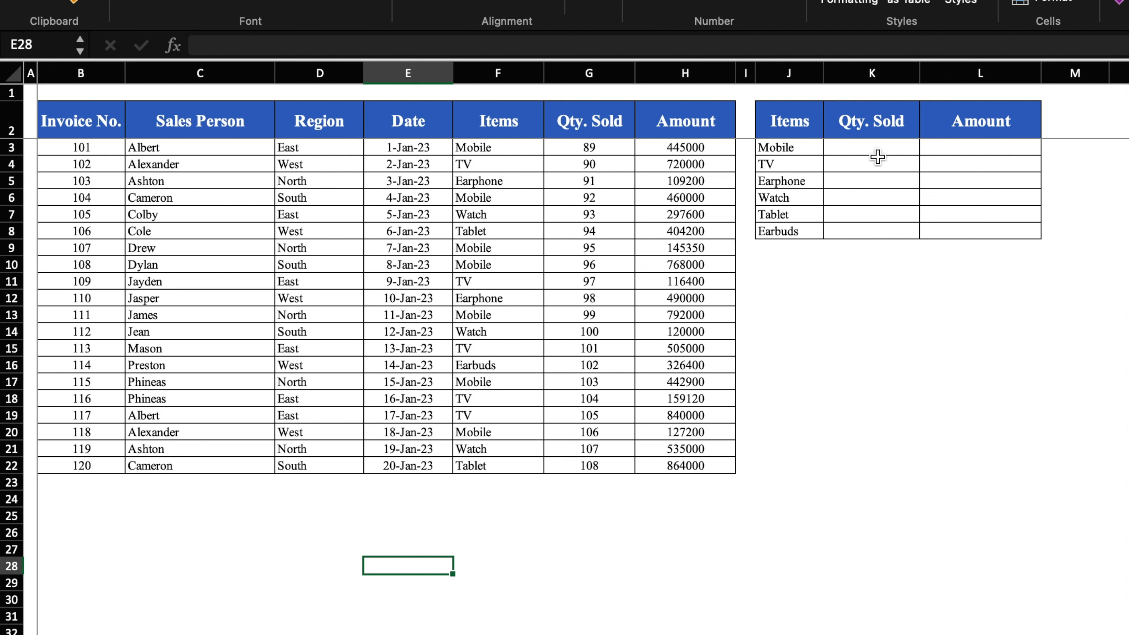
Step: Start a SUMIF formula in K3 with the whole Items column as the absolute range $F:$F
{"action": "left_click", "coordinate": [839, 153]}
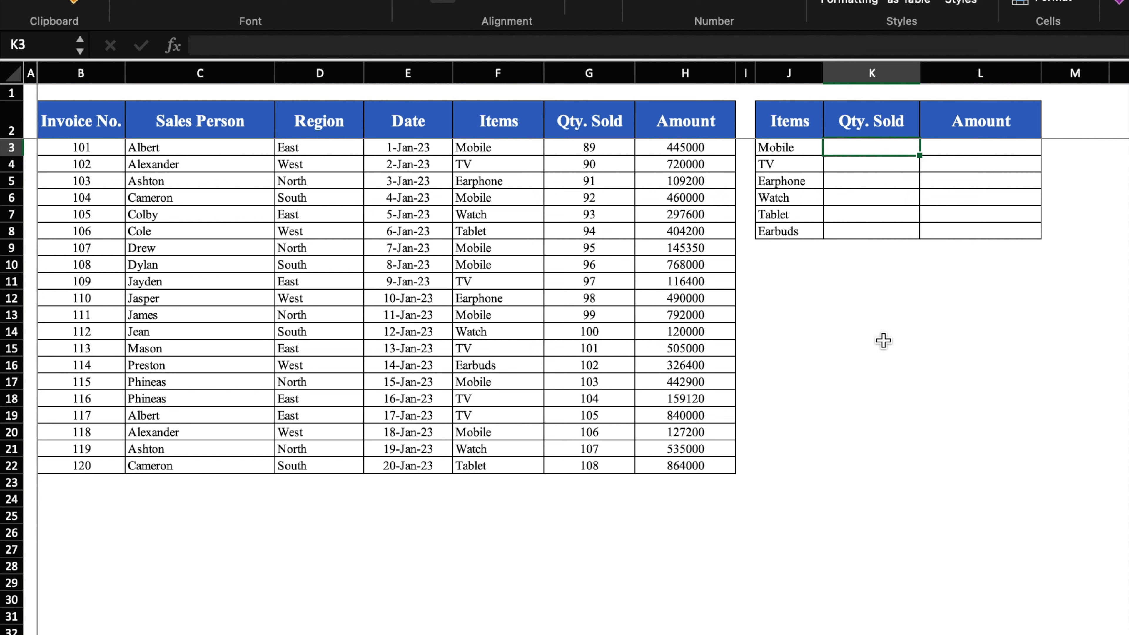
{"action": "type", "text": "="}
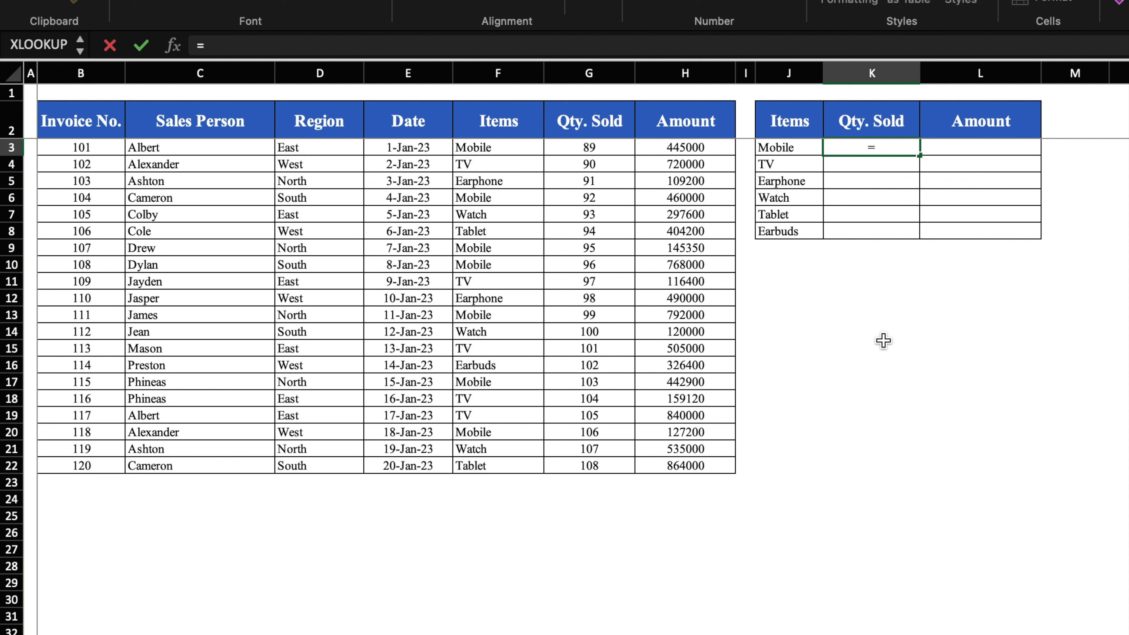
{"action": "type", "text": "su"}
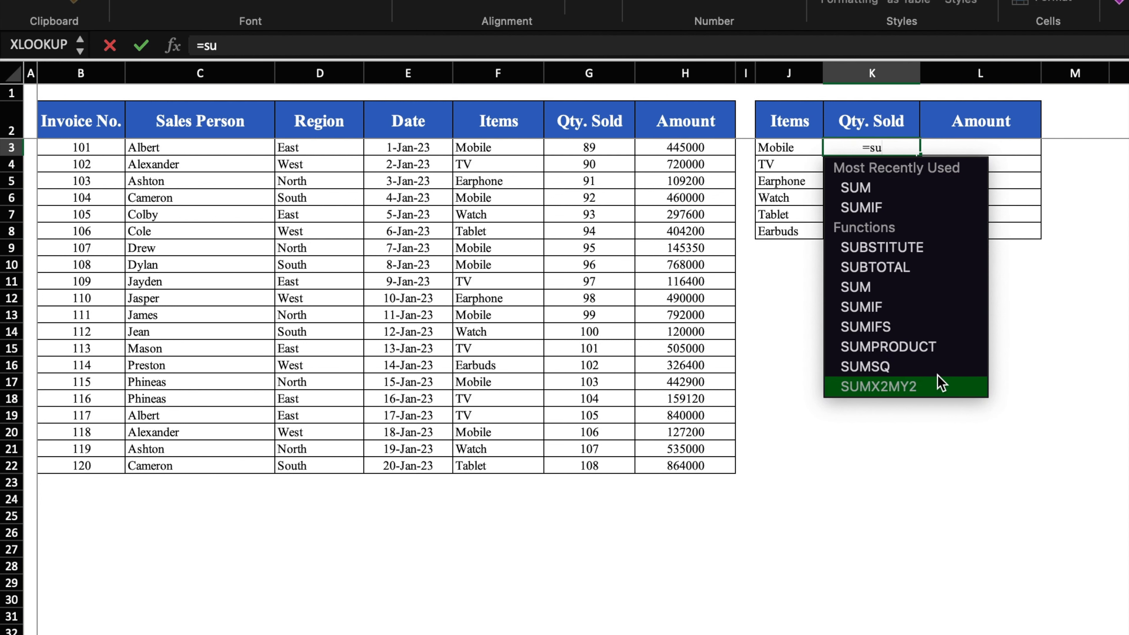
{"action": "double_click", "coordinate": [915, 210]}
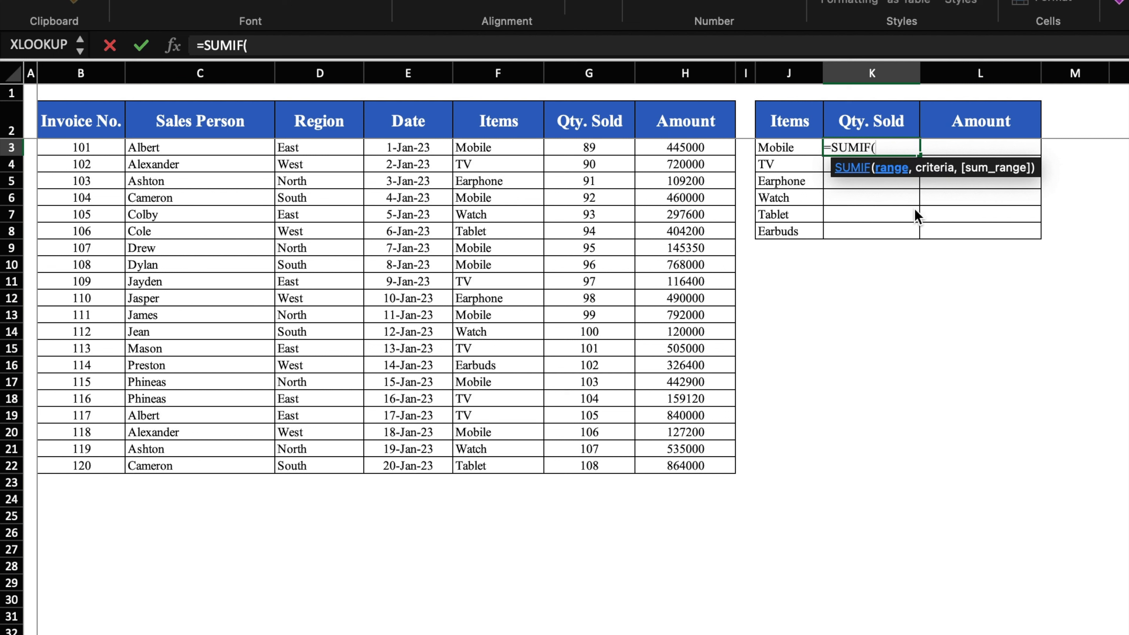
{"action": "left_click_drag", "start_coordinate": [501, 147], "coordinate": [518, 483]}
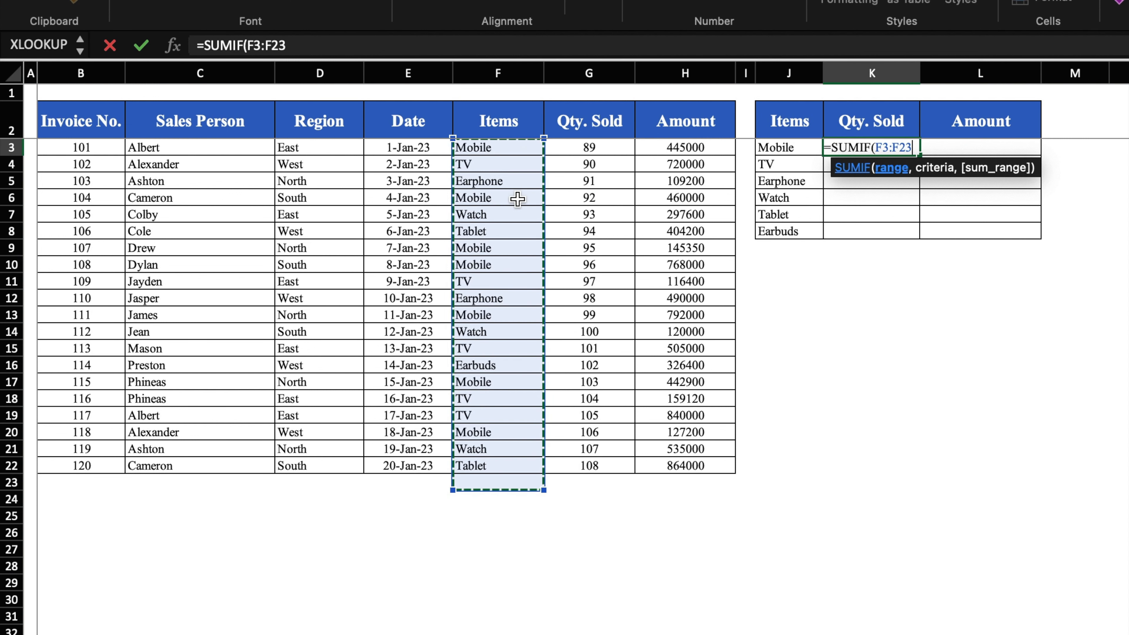
{"action": "left_click", "coordinate": [503, 69]}
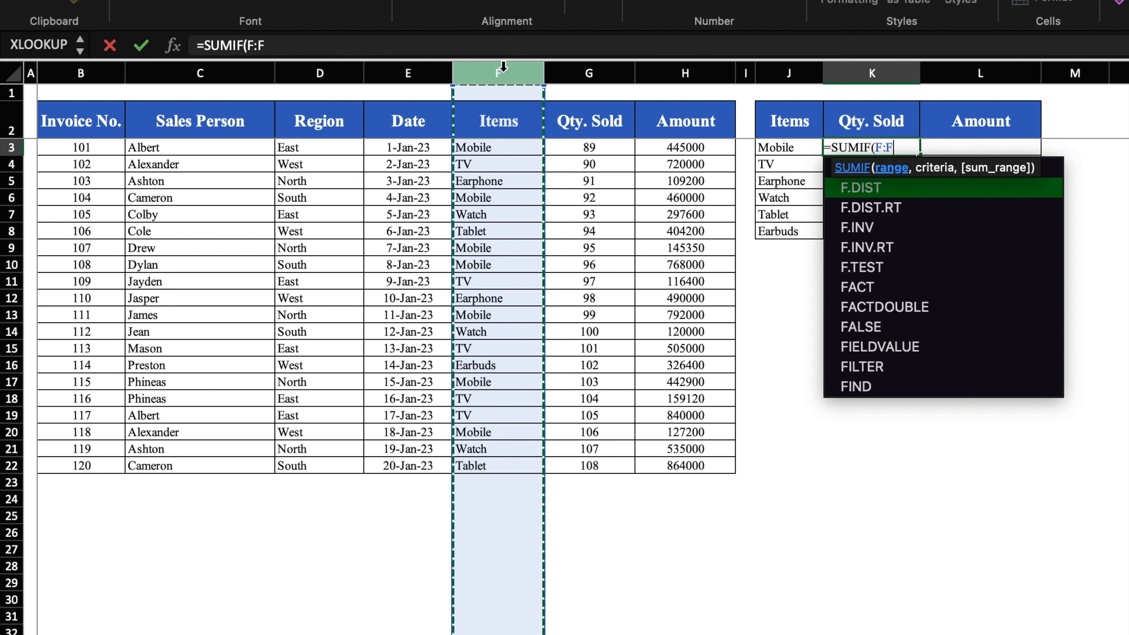
{"action": "key", "text": "F4"}
{"action": "type", "text": ","}
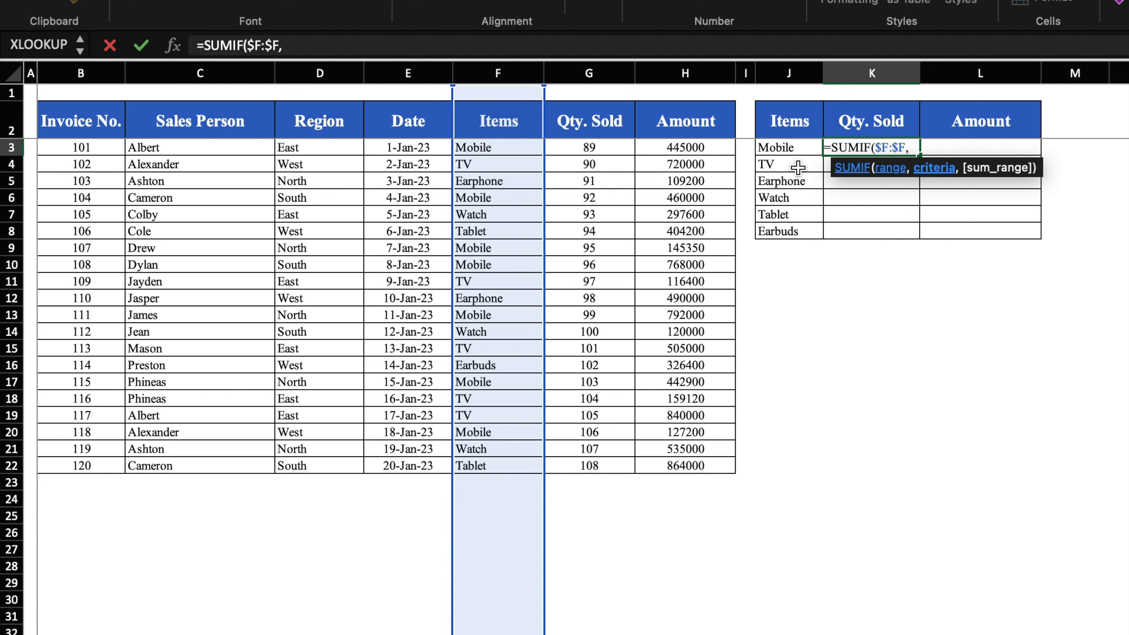
Step: Complete the K3 SUMIF formula with the criterion "Mobile" and the absolute sum range $G:$G
{"action": "type", "text": "\"Mobile"}
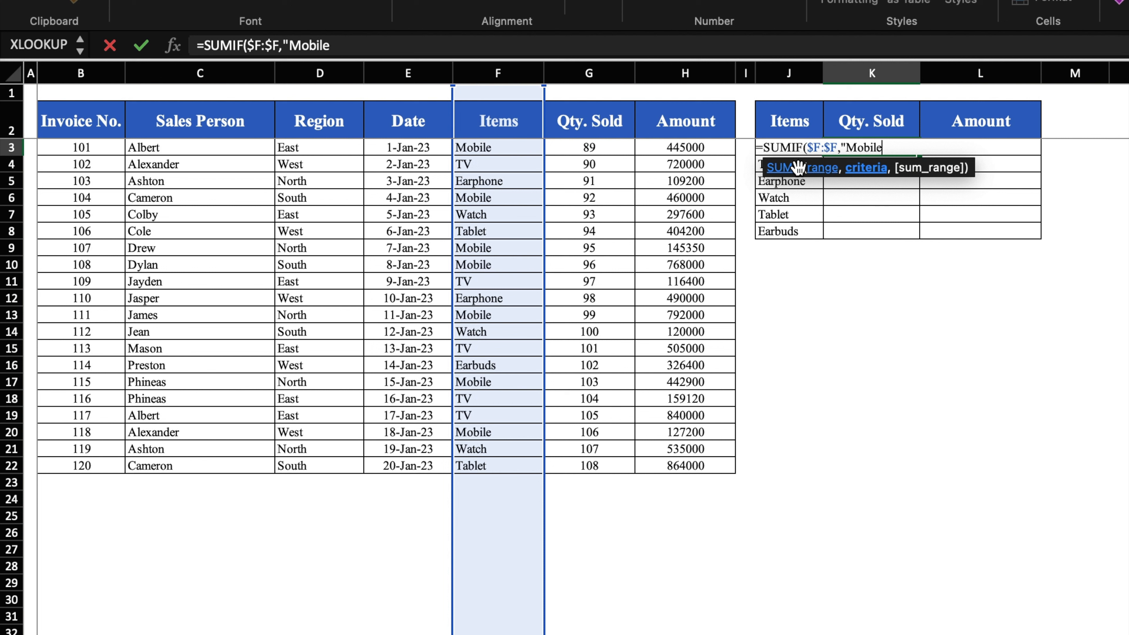
{"action": "type", "text": "\","}
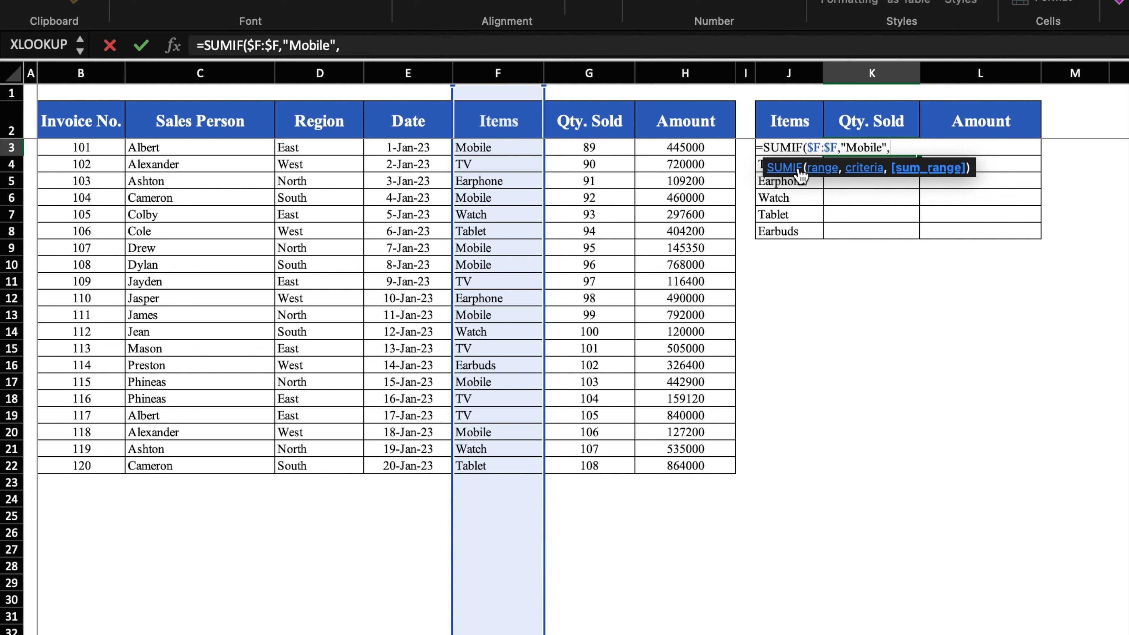
{"action": "left_click", "coordinate": [608, 74]}
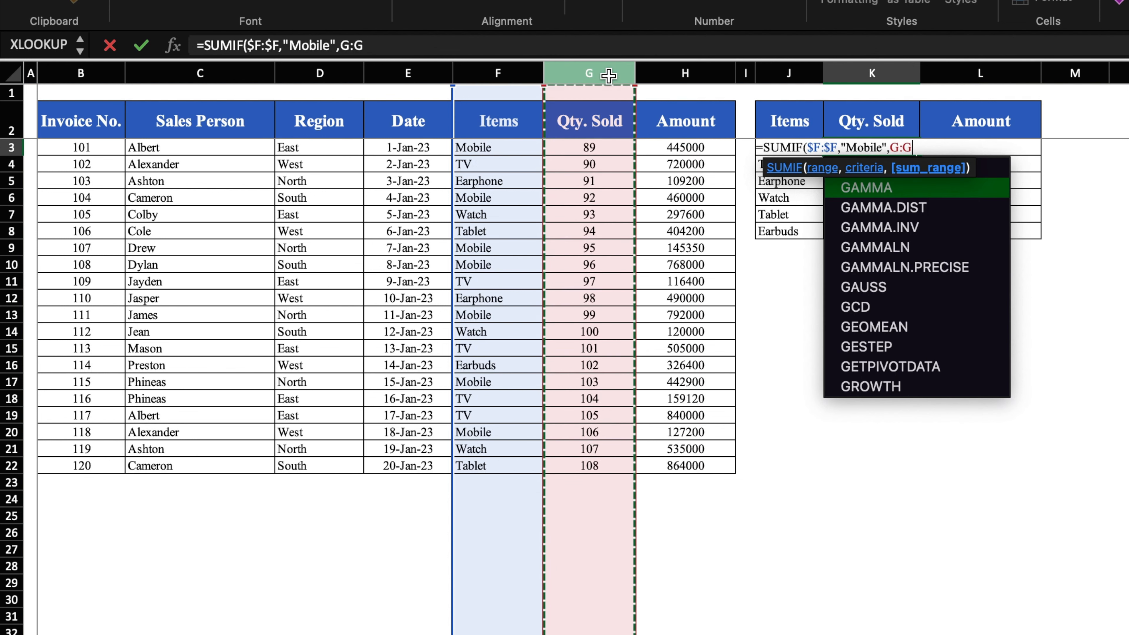
{"action": "key", "text": "F4"}
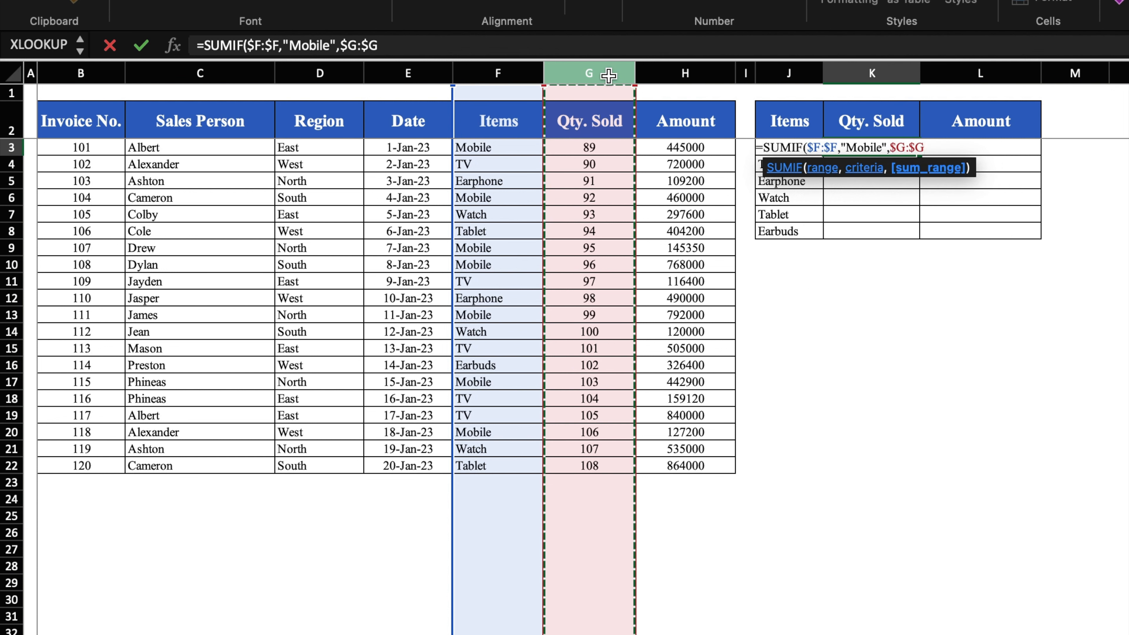
{"action": "type", "text": ")"}
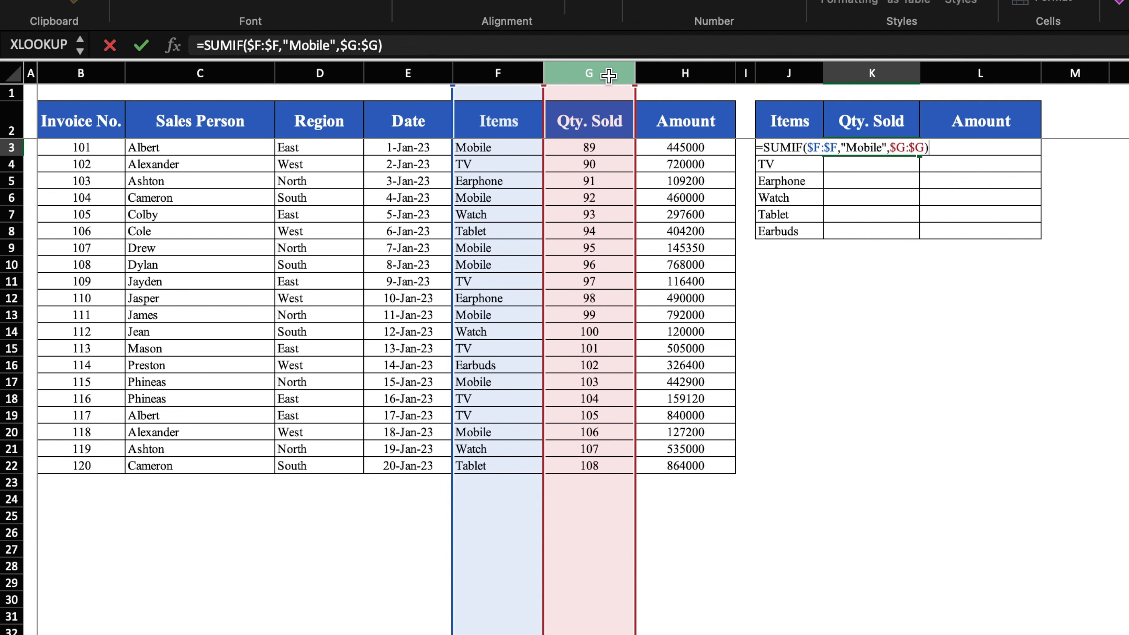
{"action": "key", "text": "Return"}
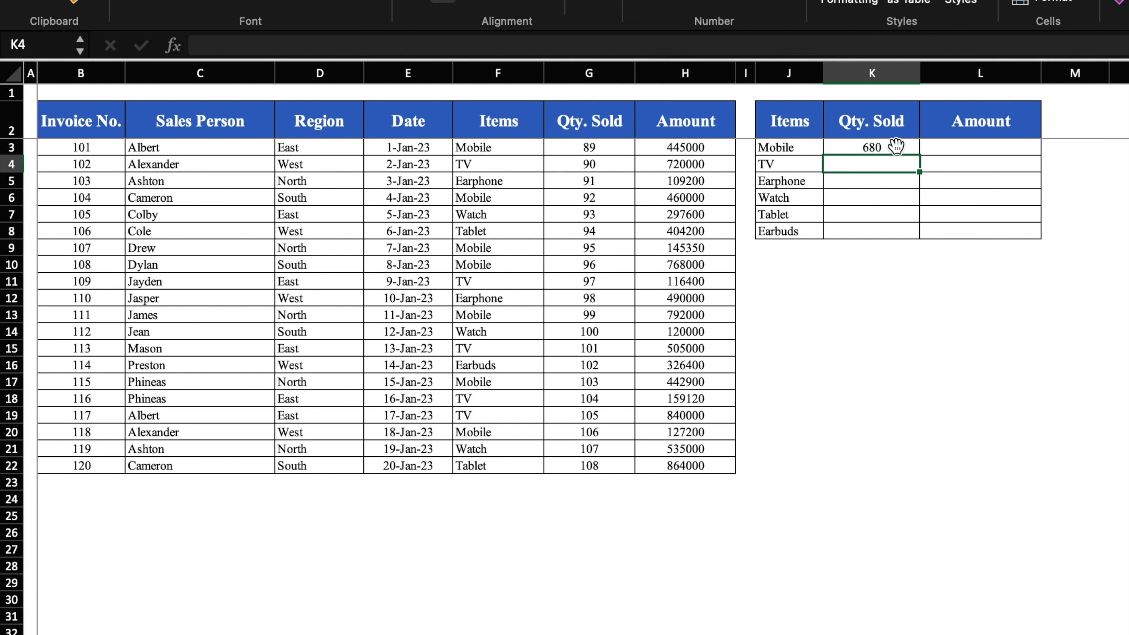
Step: Copy the "Mobile" SUMIF formula from K3 down through K8
{"action": "left_click", "coordinate": [896, 147]}
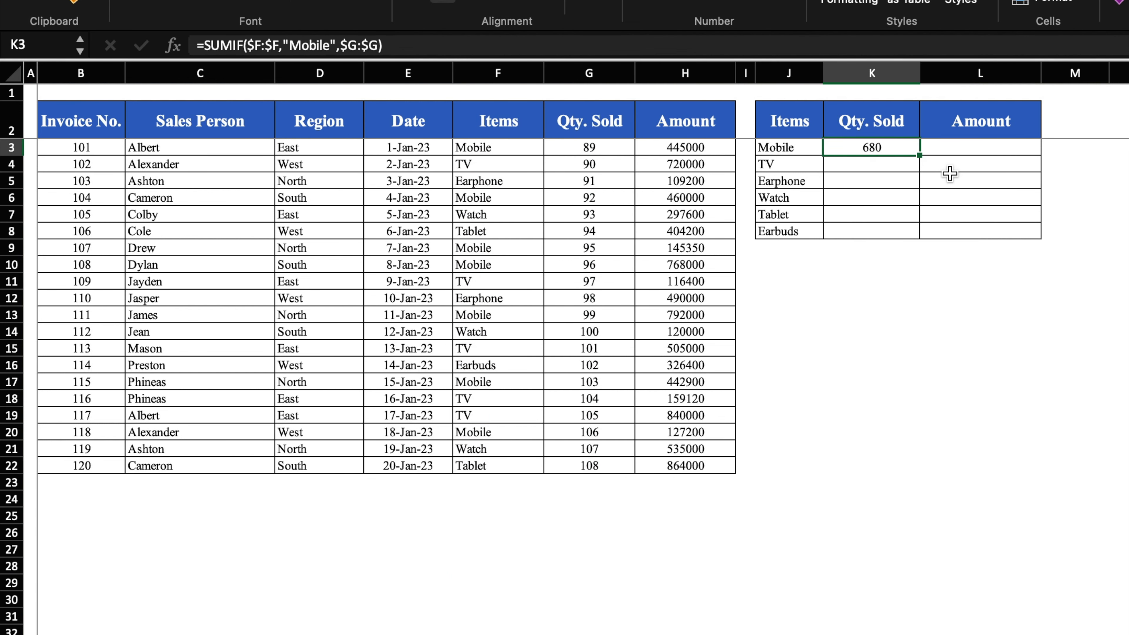
{"action": "left_click_drag", "start_coordinate": [920, 156], "coordinate": [919, 236]}
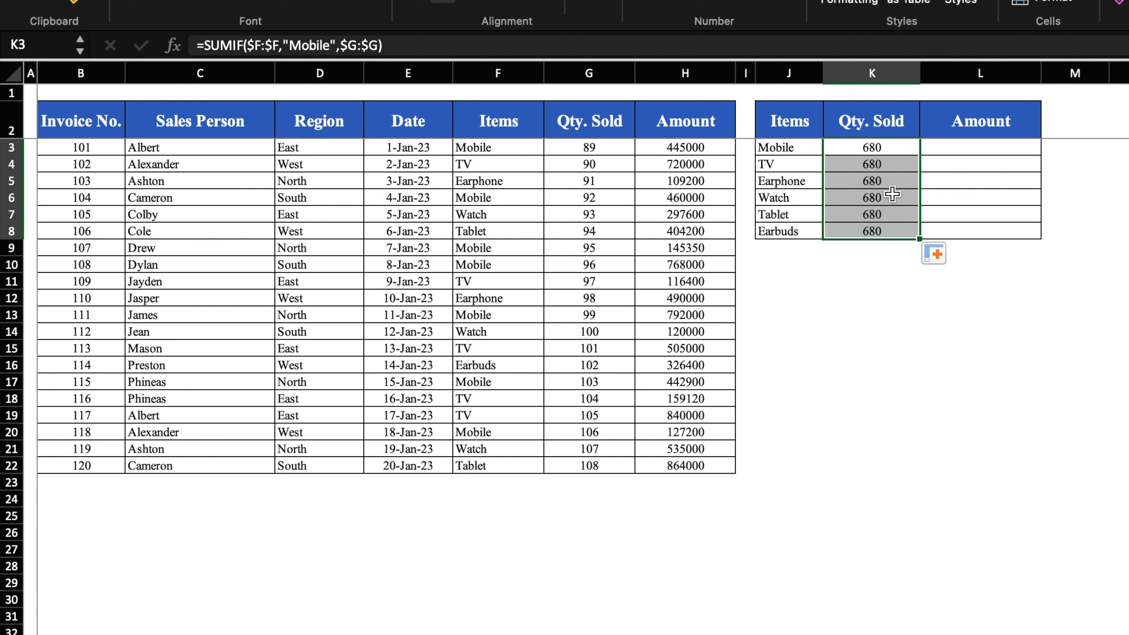
Step: Replace the "Mobile" criterion in the K3 SUMIF formula with a reference to cell J3
{"action": "left_click", "coordinate": [887, 151]}
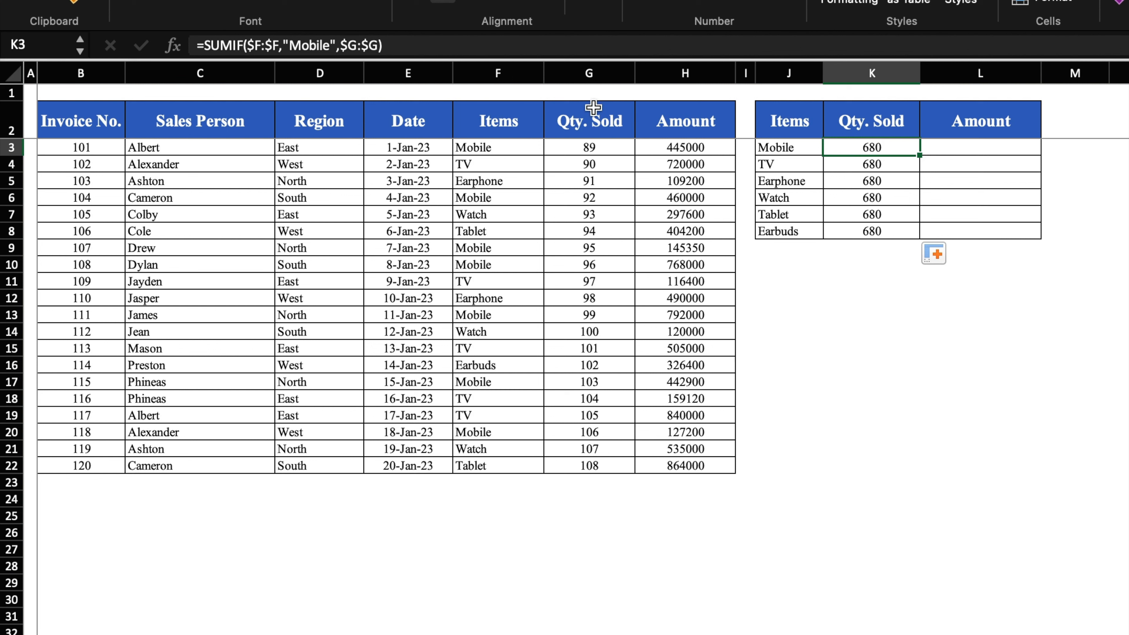
{"action": "double_click", "coordinate": [891, 148]}
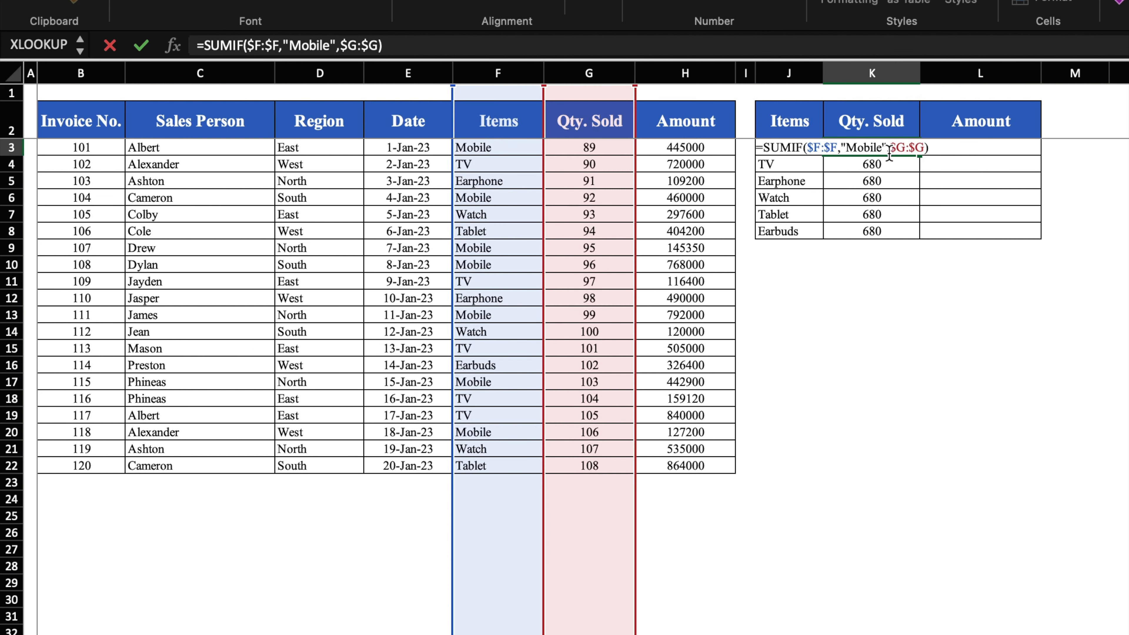
{"action": "left_click", "coordinate": [888, 148]}
{"action": "key", "text": "BackSpace"}
{"action": "key", "text": "BackSpace"}
{"action": "key", "text": "BackSpace"}
{"action": "key", "text": "BackSpace"}
{"action": "key", "text": "BackSpace"}
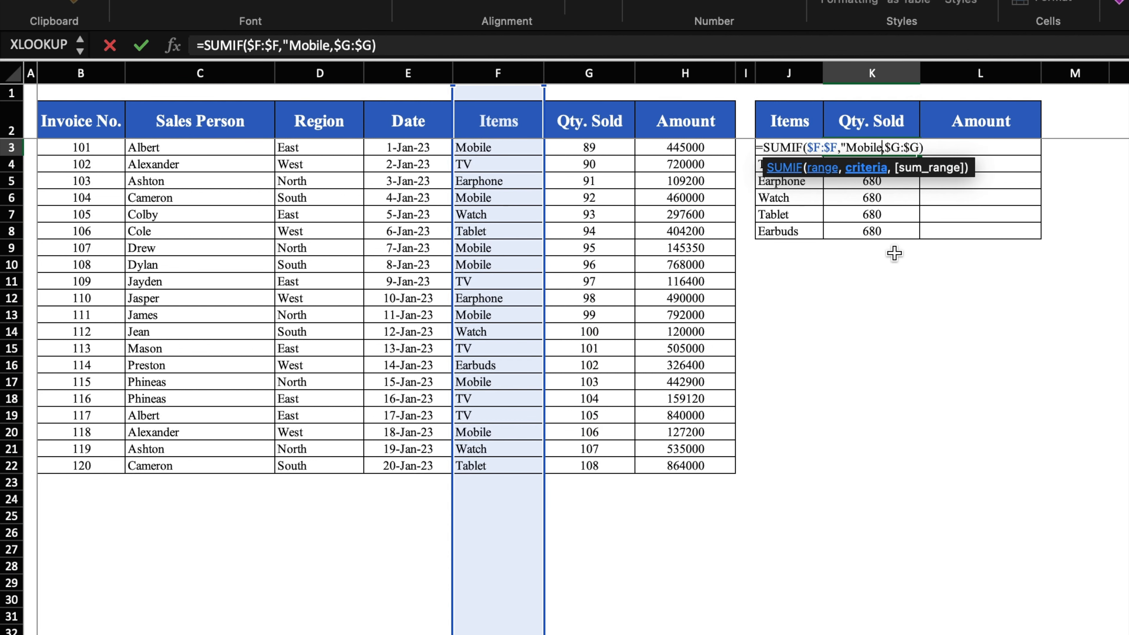
{"action": "key", "text": "BackSpace"}
{"action": "key", "text": "BackSpace"}
{"action": "key", "text": "BackSpace"}
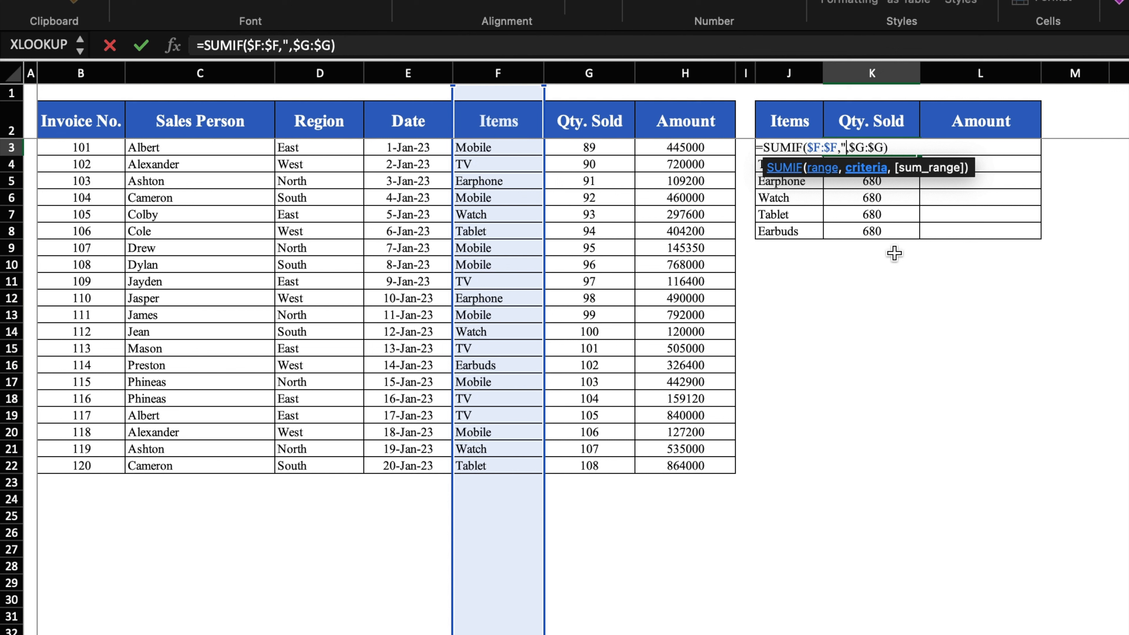
{"action": "left_click", "coordinate": [808, 197]}
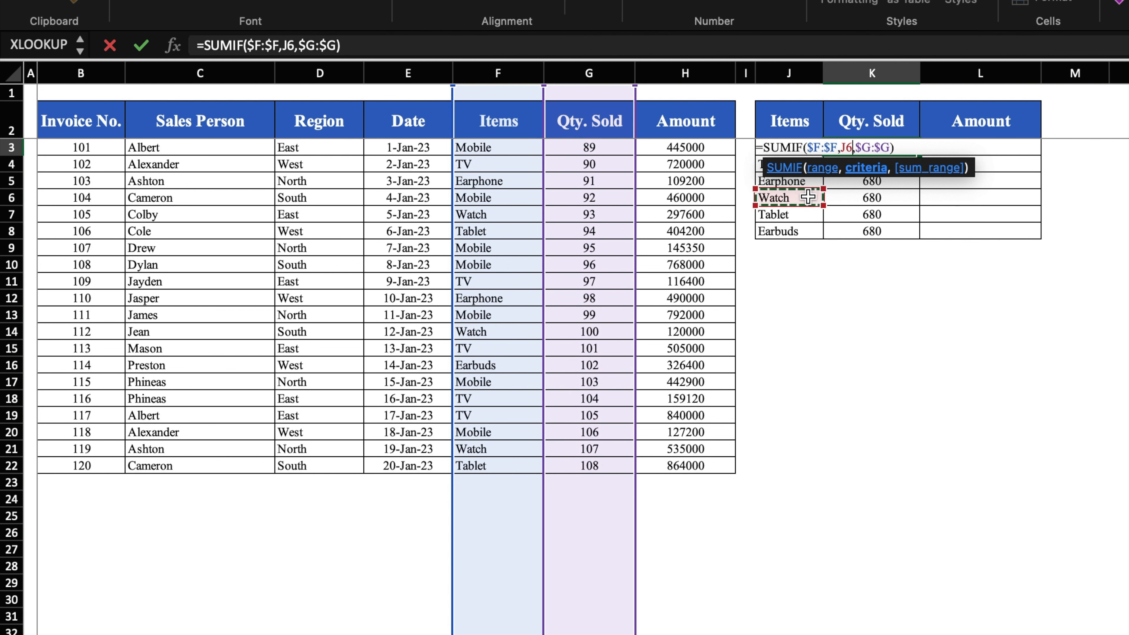
{"action": "key", "text": "Up"}
{"action": "key", "text": "Up"}
{"action": "key", "text": "Up"}
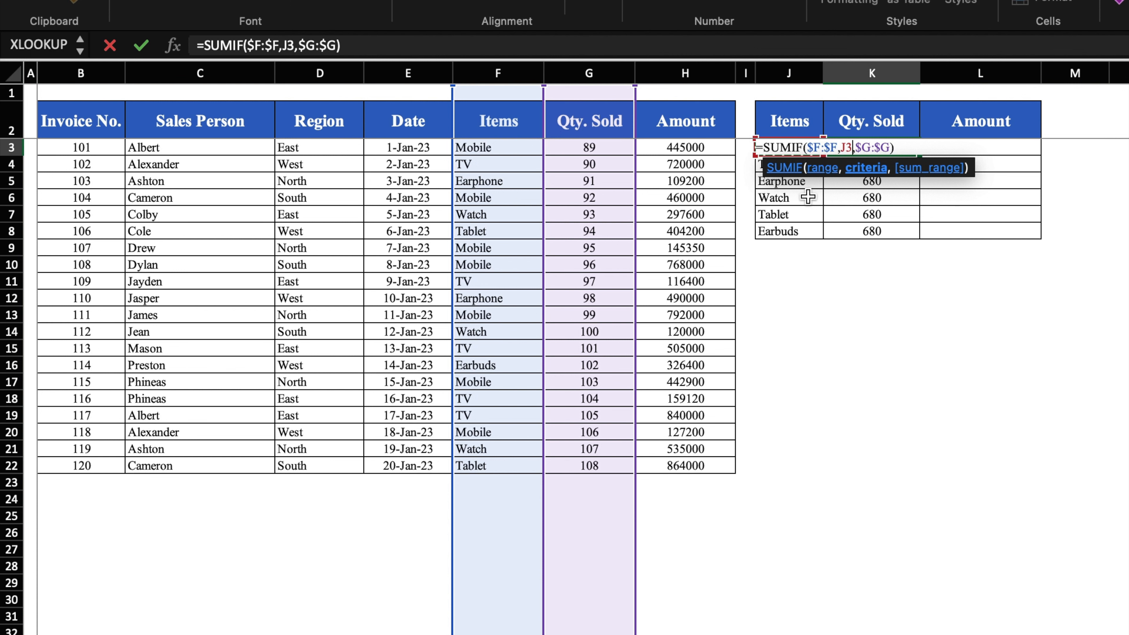
{"action": "key", "text": "Return"}
Step: Fill the revised K3 formula down through K8 for the remaining items
{"action": "left_click", "coordinate": [900, 147]}
{"action": "left_click_drag", "start_coordinate": [920, 156], "coordinate": [927, 234]}
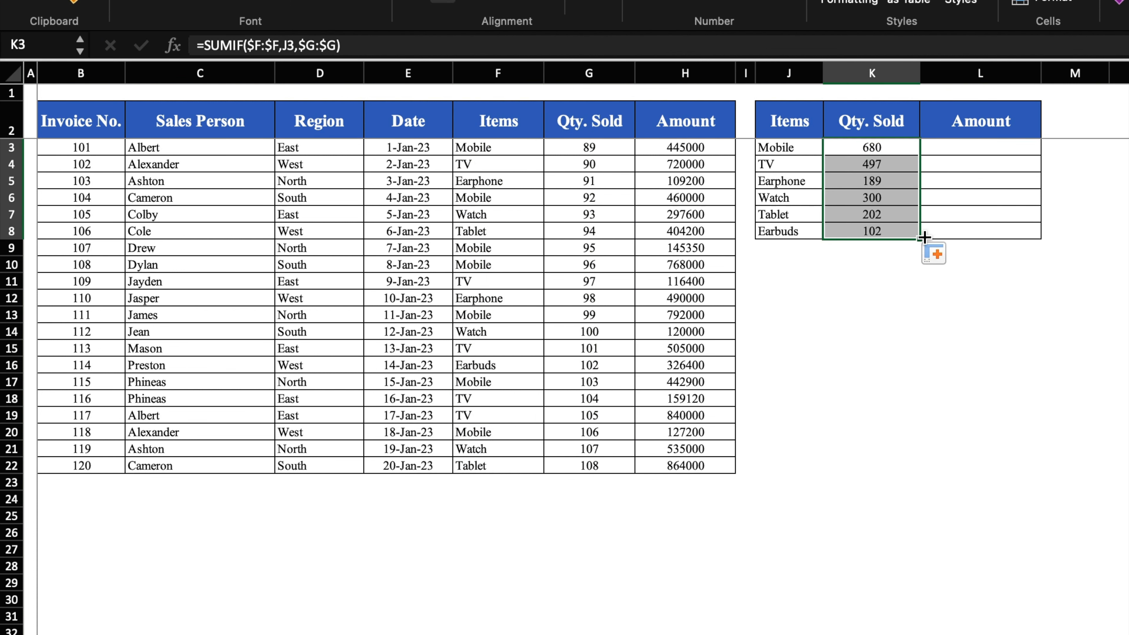
{"action": "left_click", "coordinate": [904, 311]}
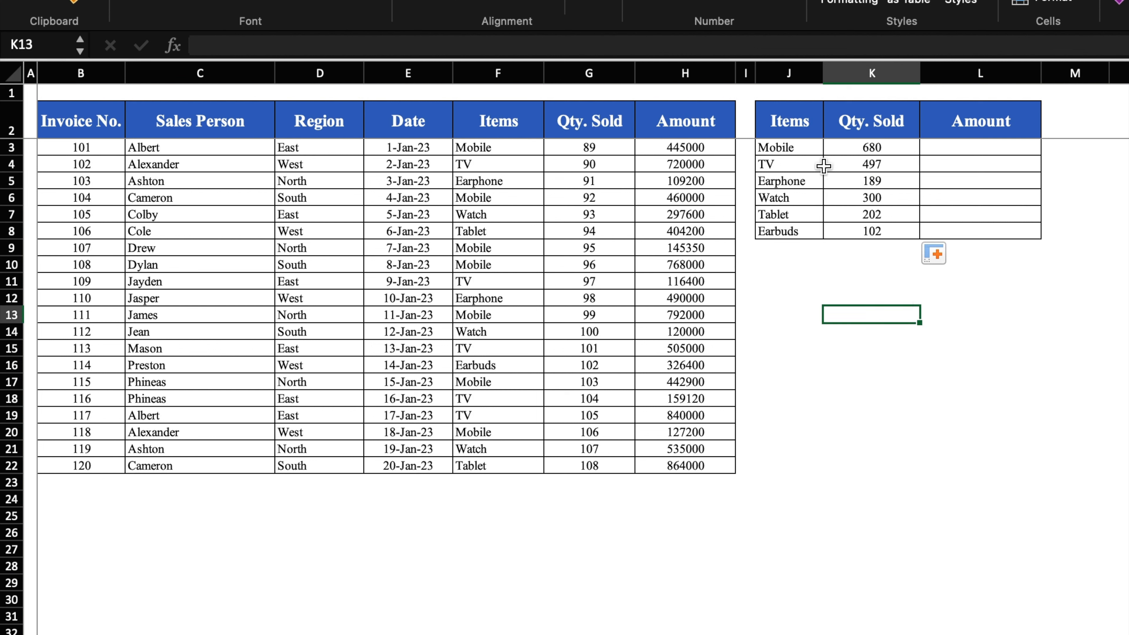
{"action": "left_click", "coordinate": [813, 166]}
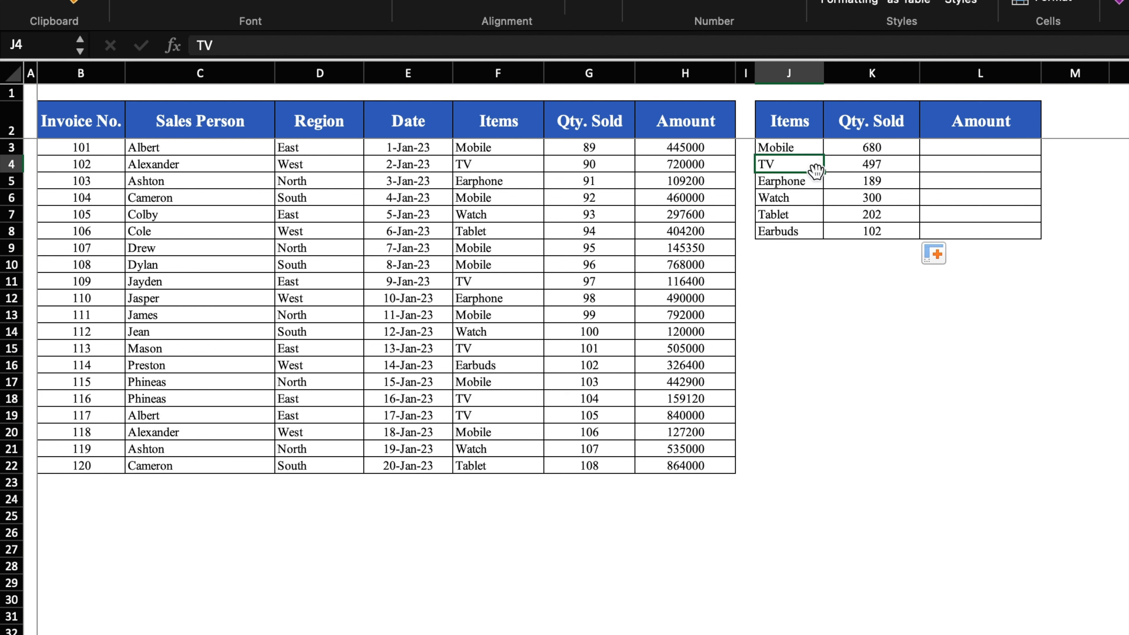
{"action": "left_click", "coordinate": [814, 181]}
{"action": "left_click", "coordinate": [813, 198]}
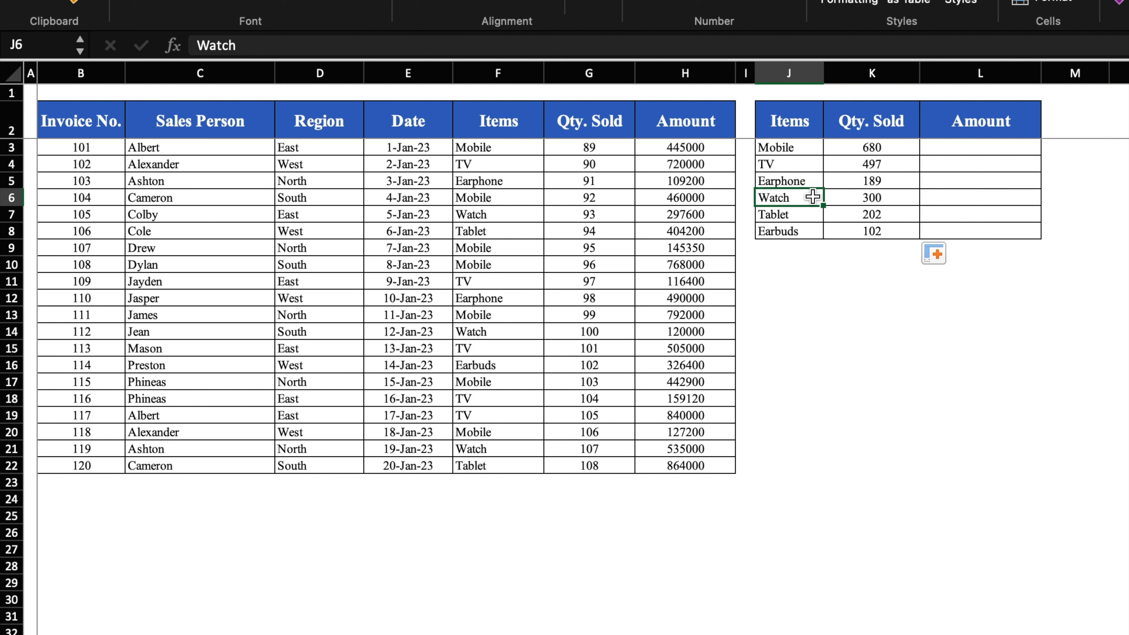
{"action": "left_click", "coordinate": [812, 214]}
{"action": "left_click", "coordinate": [810, 230]}
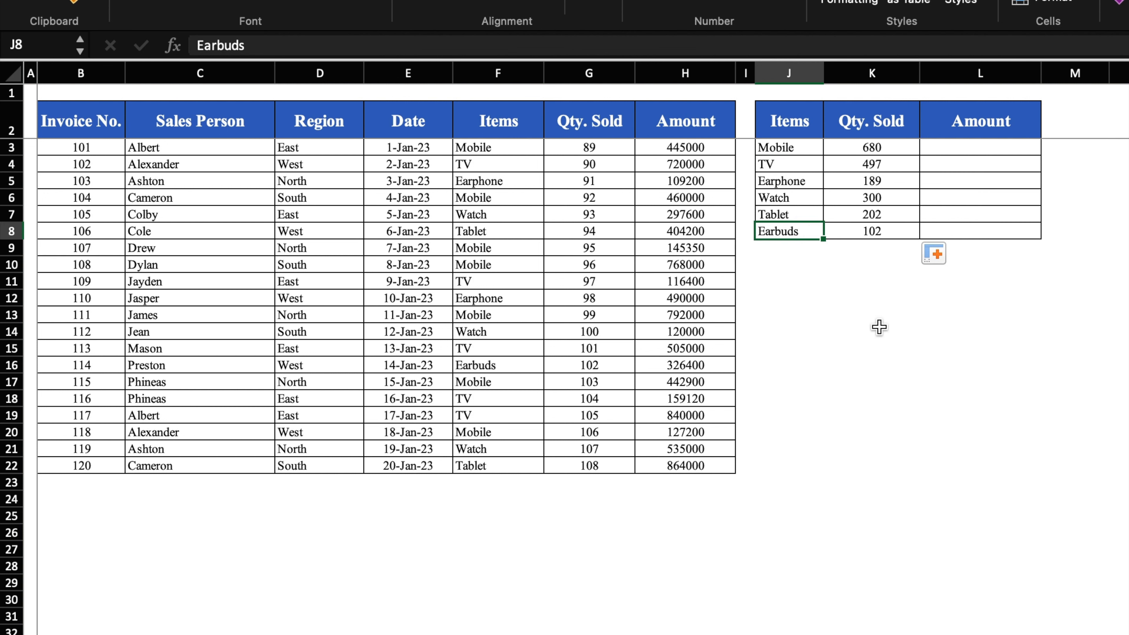
{"action": "left_click", "coordinate": [880, 327]}
Step: Try changing the item in J3 to TV to test the linked formula, and undo the change
{"action": "left_click", "coordinate": [788, 146]}
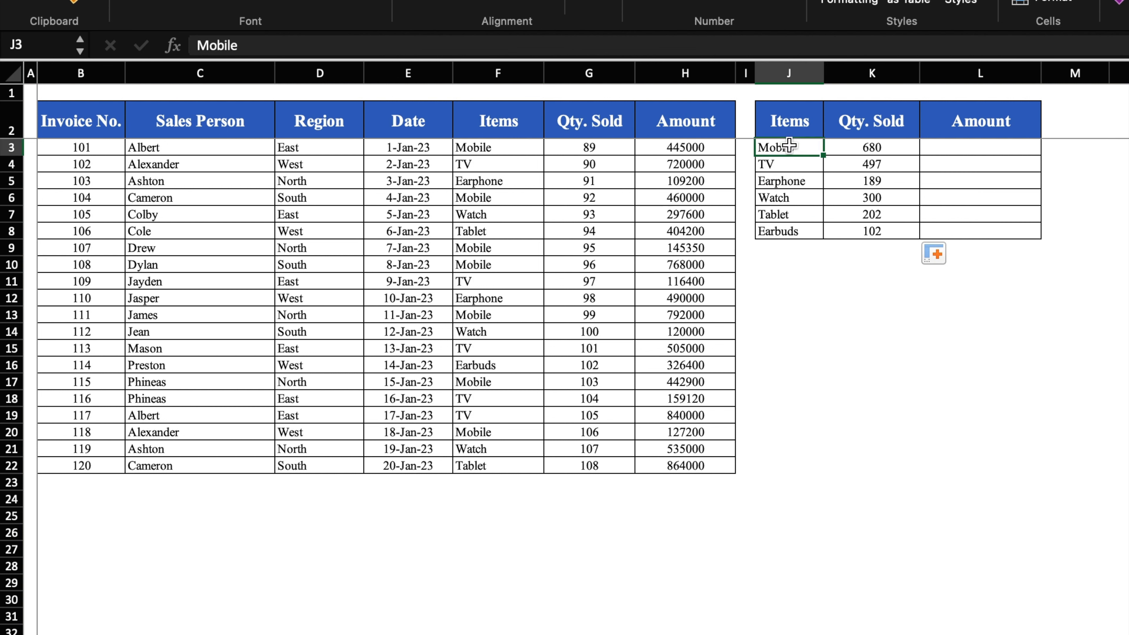
{"action": "type", "text": "TV"}
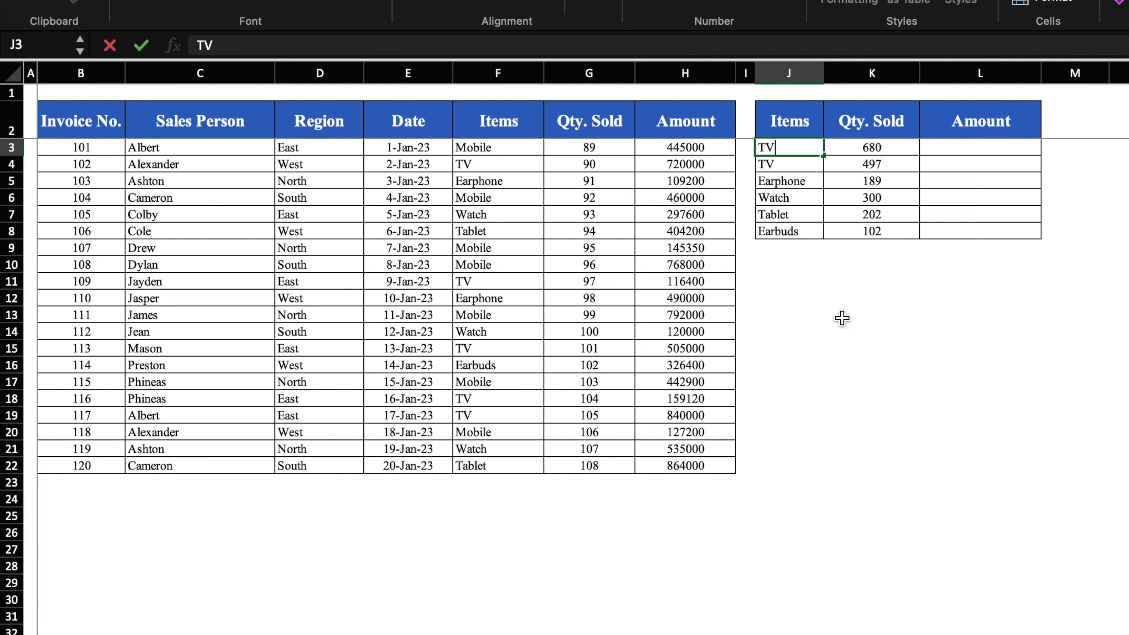
{"action": "key", "text": "ctrl+Return"}
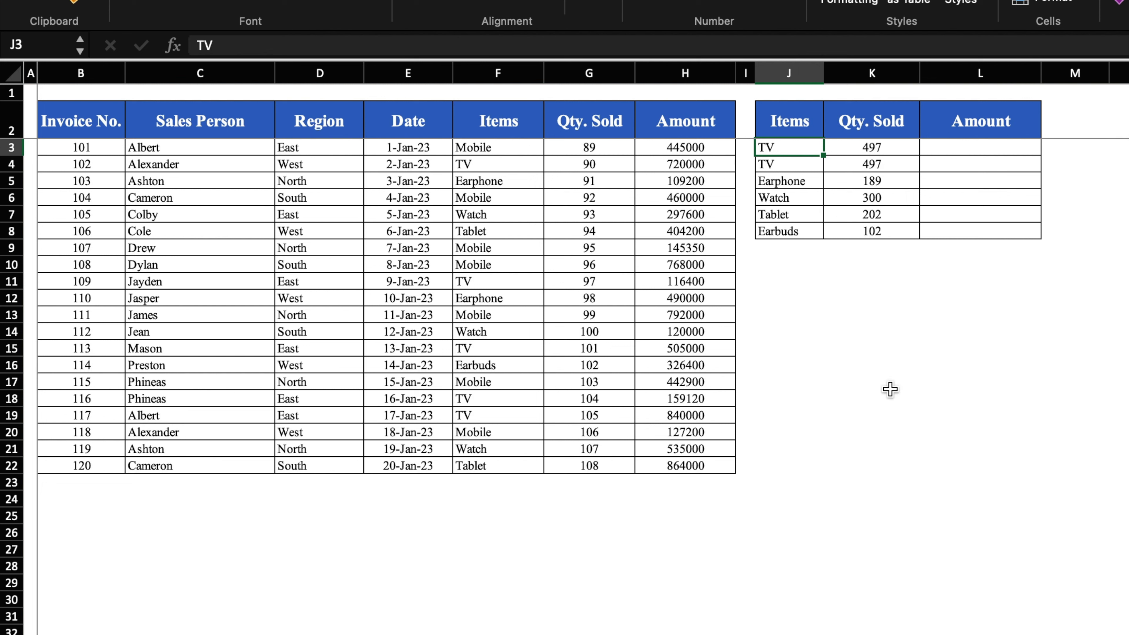
{"action": "key", "text": "super+z"}
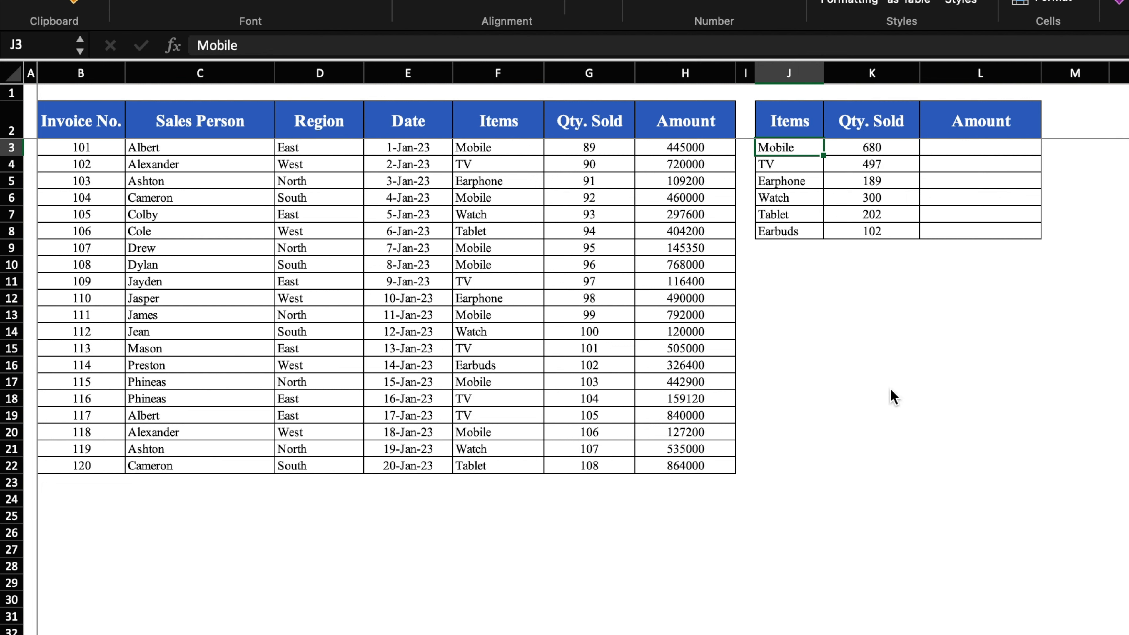
Step: Start a SUMIF formula in L3 with the Items column as its absolute range, $F:$F
{"action": "key", "text": "Right"}
{"action": "key", "text": "Right"}
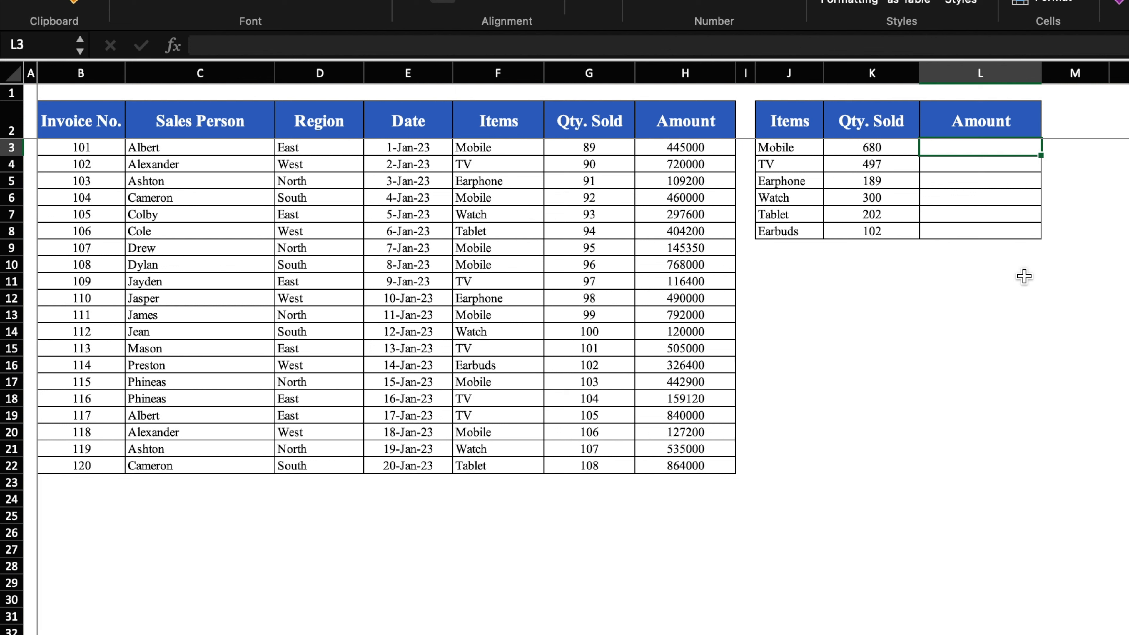
{"action": "type", "text": "="}
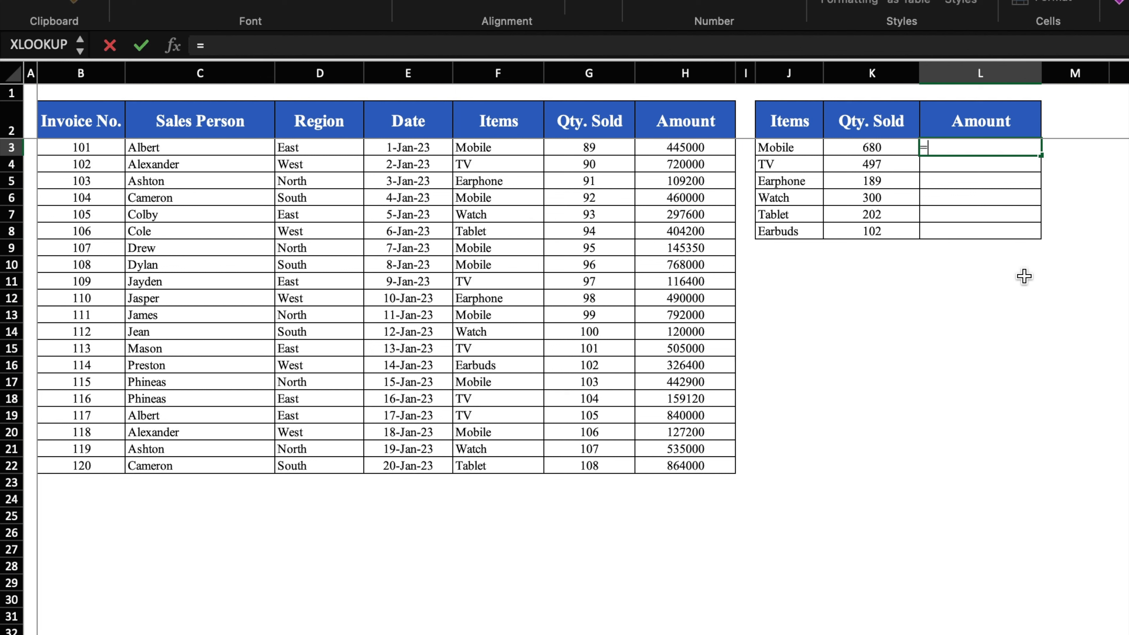
{"action": "type", "text": "sum"}
{"action": "double_click", "coordinate": [1012, 213]}
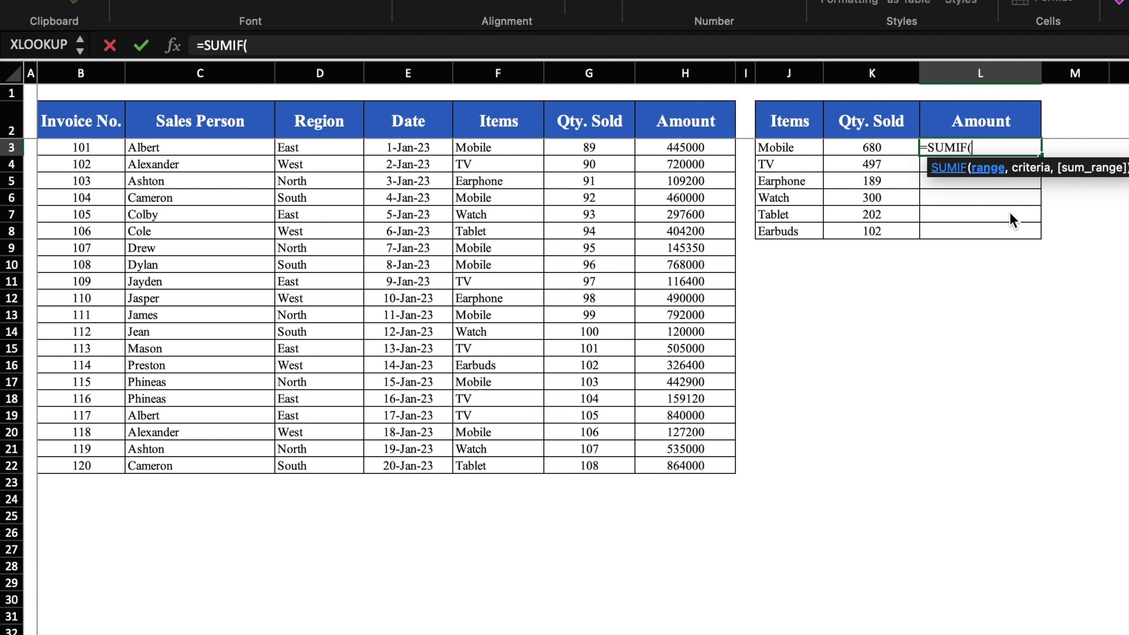
{"action": "left_click", "coordinate": [490, 77]}
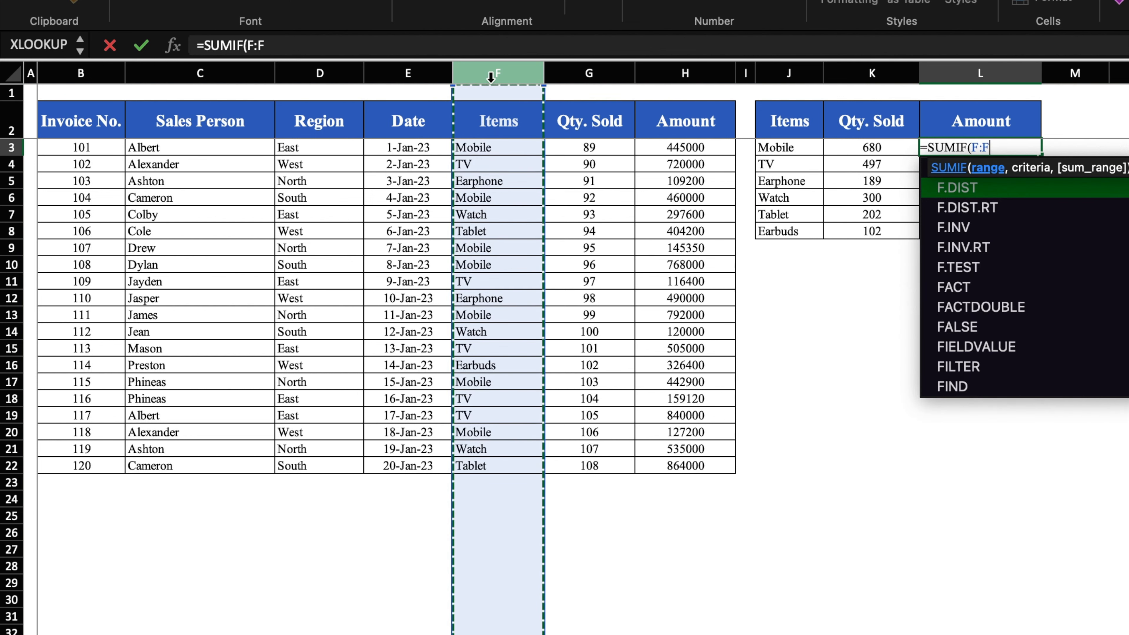
{"action": "key", "text": "F4"}
{"action": "type", "text": ","}
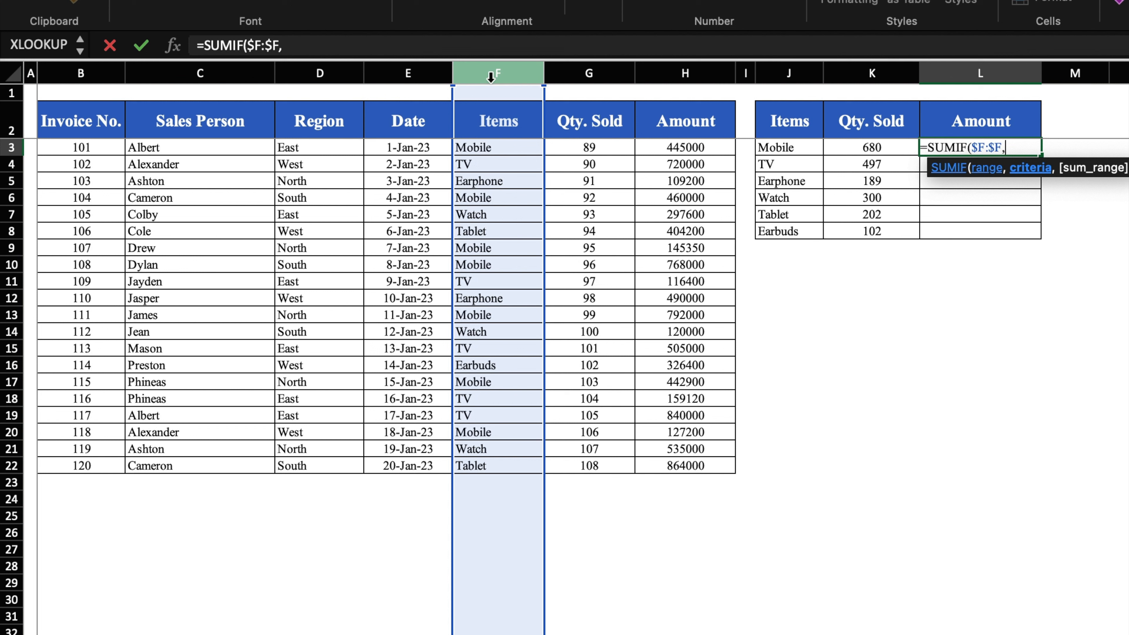
Step: Complete the L3 SUMIF formula with J3 as the criterion and the Amount column, $H:$H, as the absolute sum range
{"action": "left_click", "coordinate": [785, 149]}
{"action": "type", "text": ","}
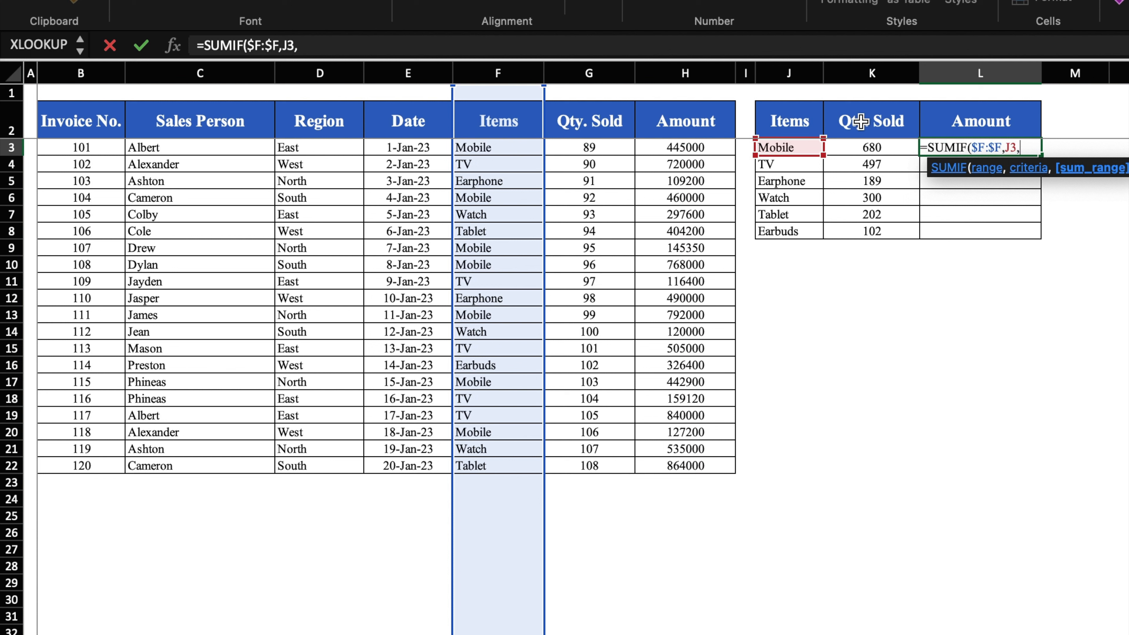
{"action": "left_click", "coordinate": [708, 76]}
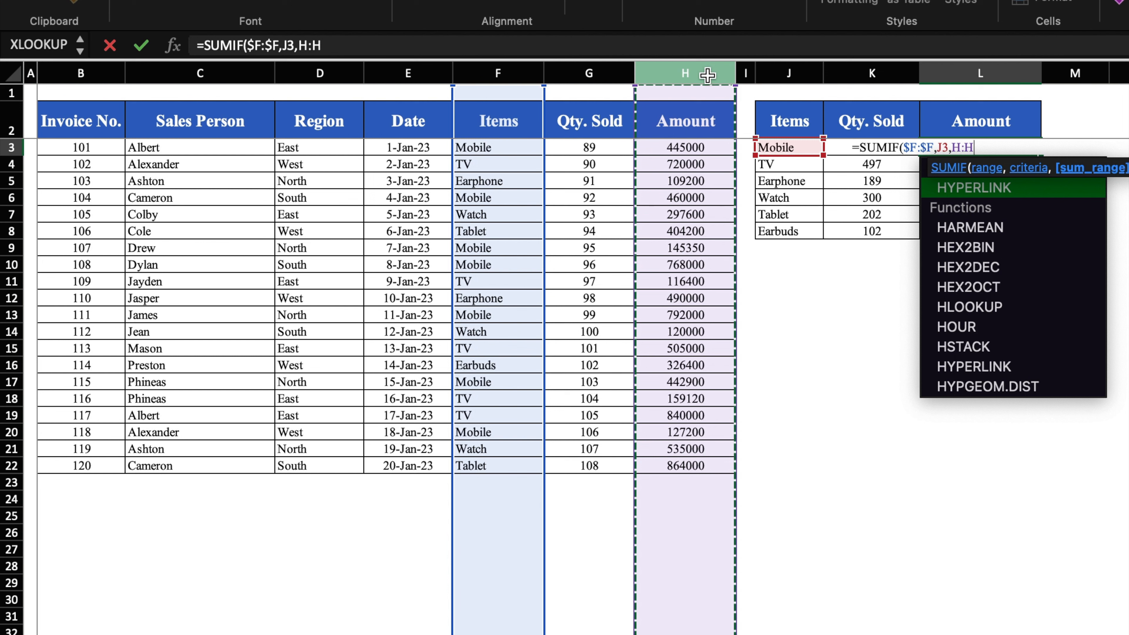
{"action": "key", "text": "F4"}
{"action": "type", "text": ")"}
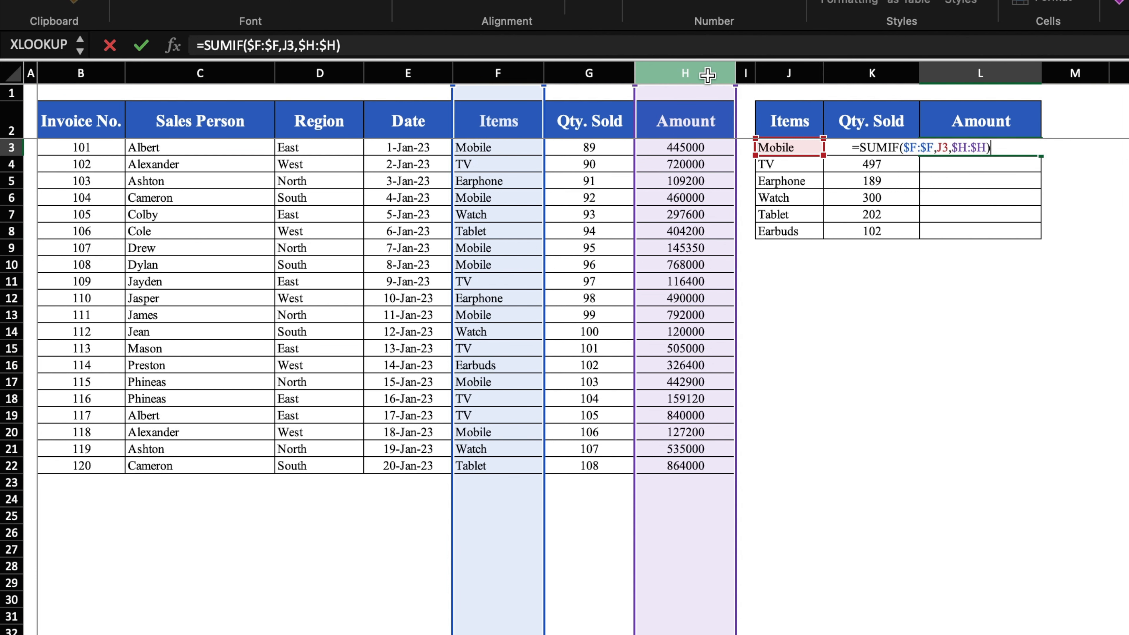
{"action": "key", "text": "Return"}
Step: Fill the L3 amount formula down through L8 for the remaining items
{"action": "left_click", "coordinate": [1019, 147]}
{"action": "left_click_drag", "start_coordinate": [1041, 156], "coordinate": [1039, 231]}
{"action": "left_click", "coordinate": [1021, 342]}
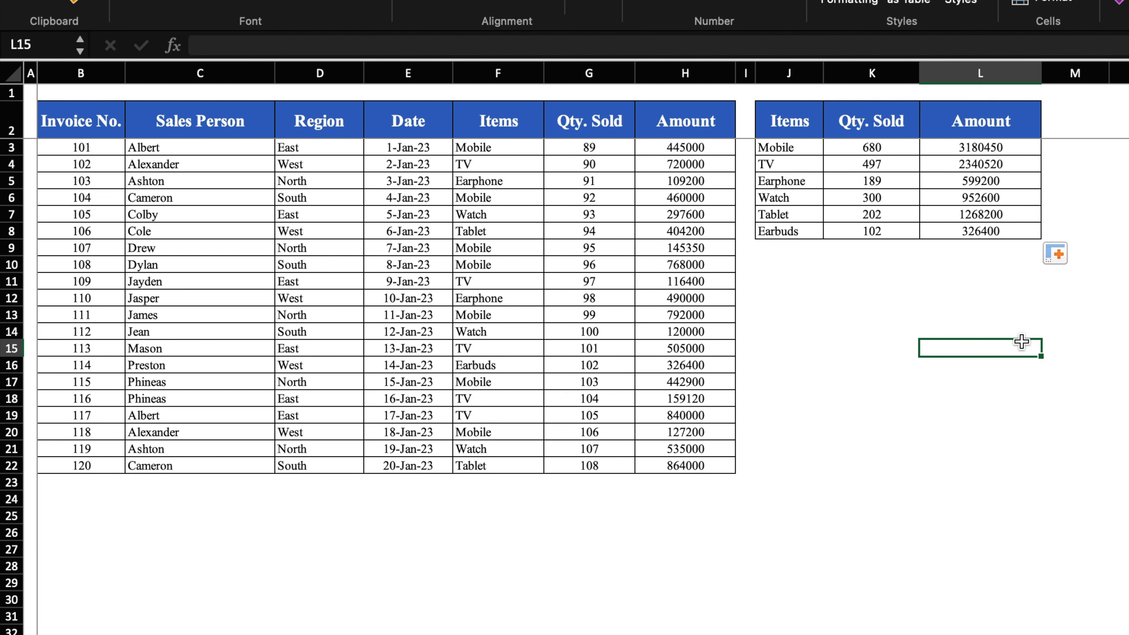
{"action": "left_click", "coordinate": [809, 144]}
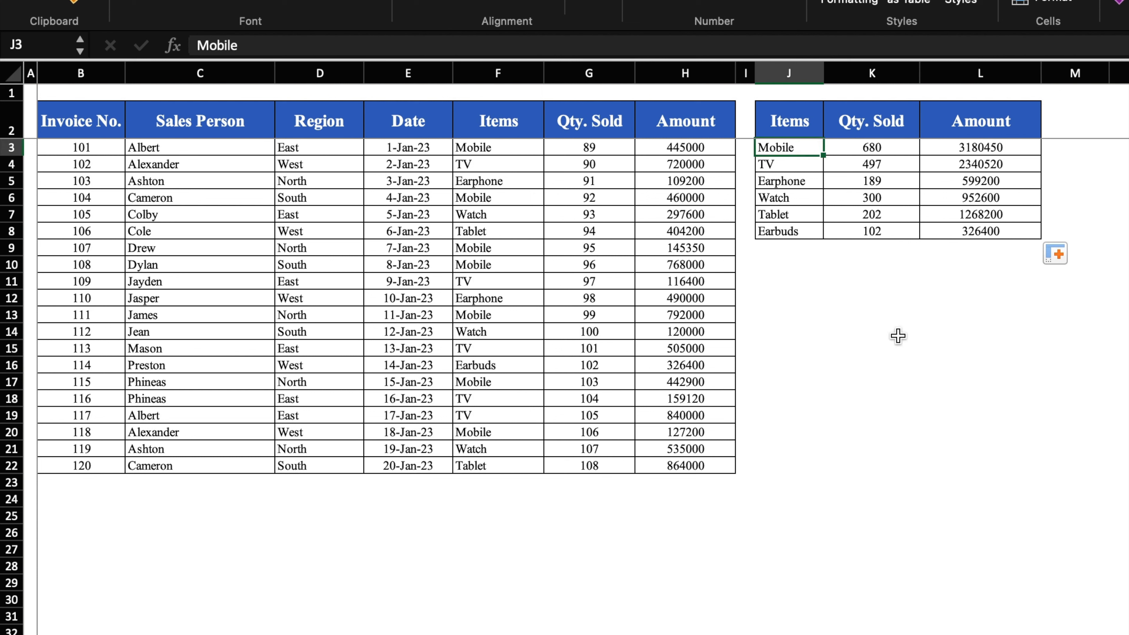
{"action": "left_click", "coordinate": [227, 147]}
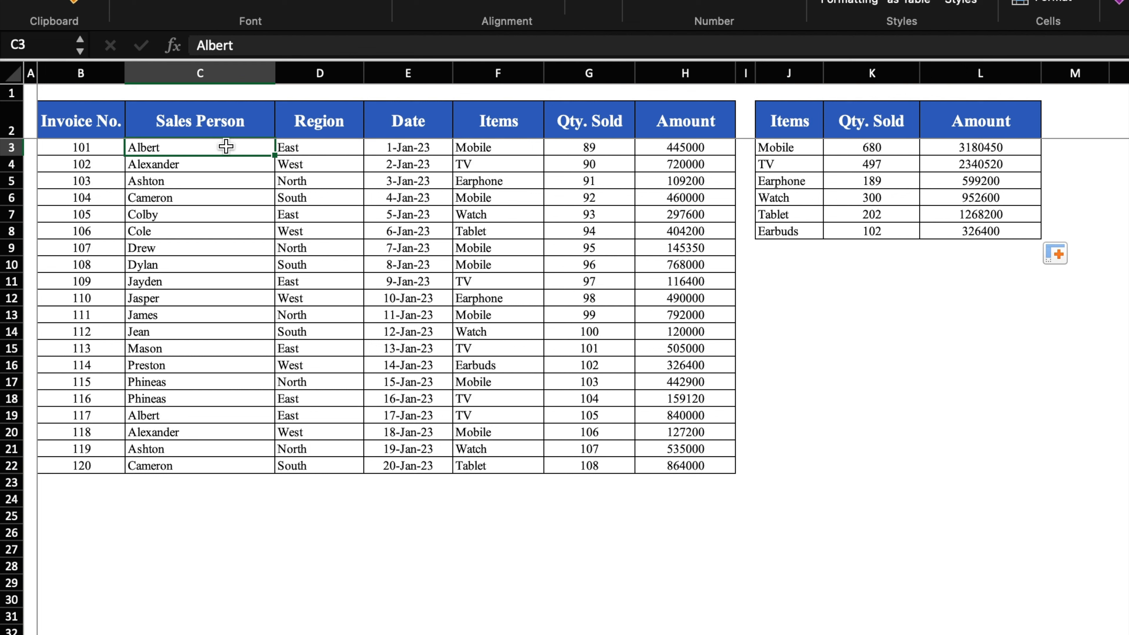
{"action": "left_click_drag", "start_coordinate": [227, 147], "coordinate": [678, 467]}
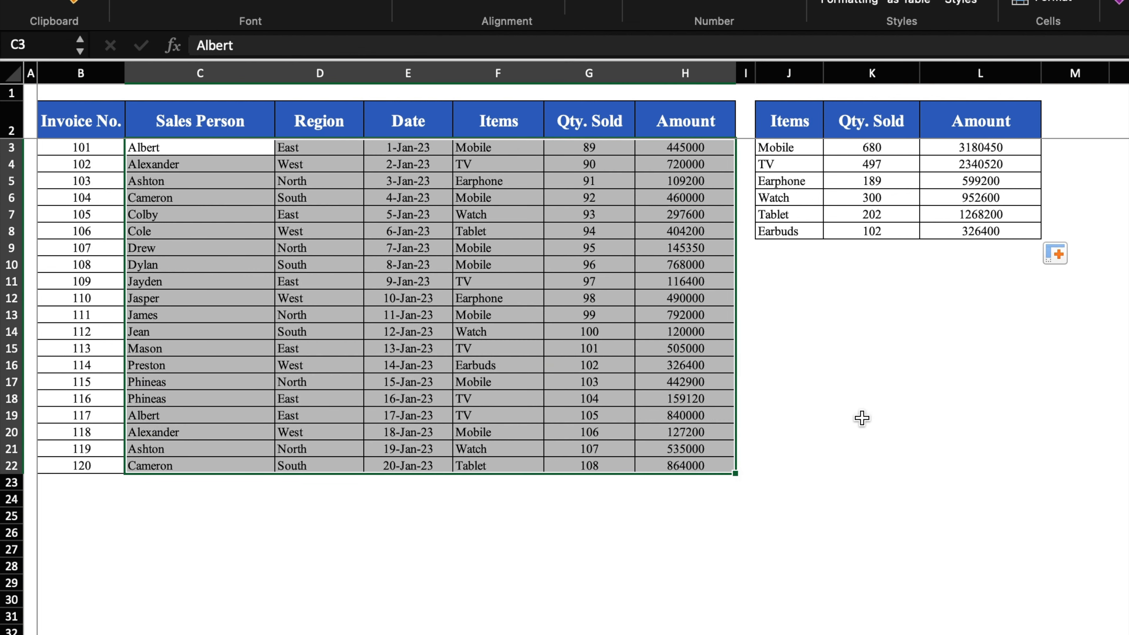
Step: Copy the item summary table with its headers and paste it at J2 on the sheet with the longer sales list
{"action": "left_click_drag", "start_coordinate": [789, 114], "coordinate": [971, 236]}
{"action": "key", "text": "super+c"}
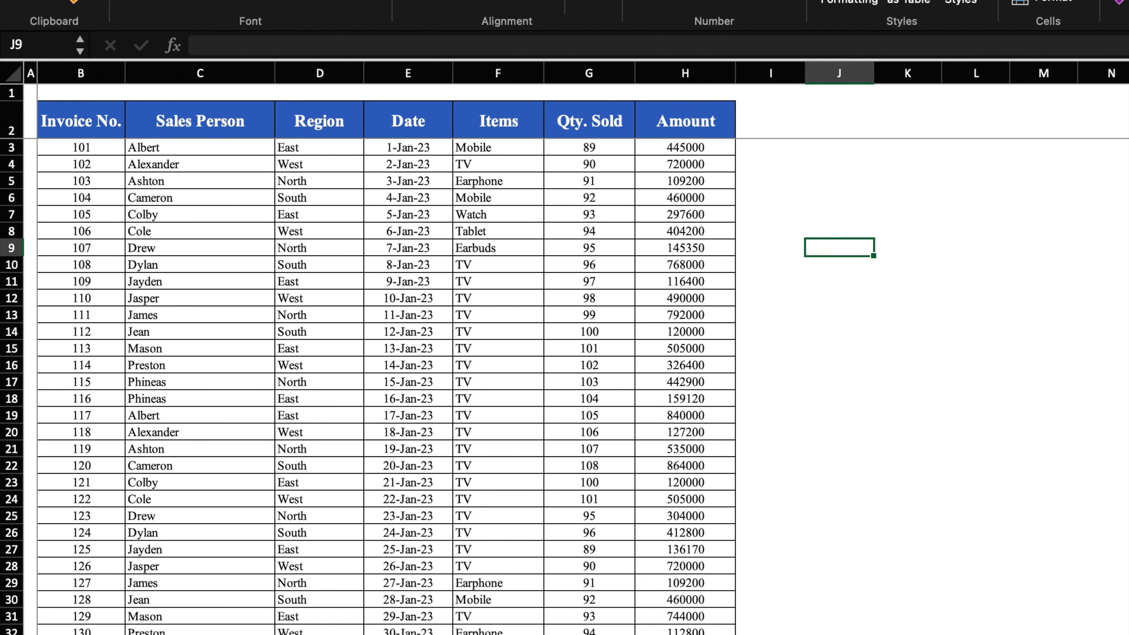
{"action": "scroll", "coordinate": [1066, 154], "scroll_direction": "down", "scroll_amount": 20}
{"action": "scroll", "coordinate": [1066, 154], "scroll_direction": "up", "scroll_amount": 20}
{"action": "left_click", "coordinate": [833, 125]}
{"action": "key", "text": "cmd+v"}
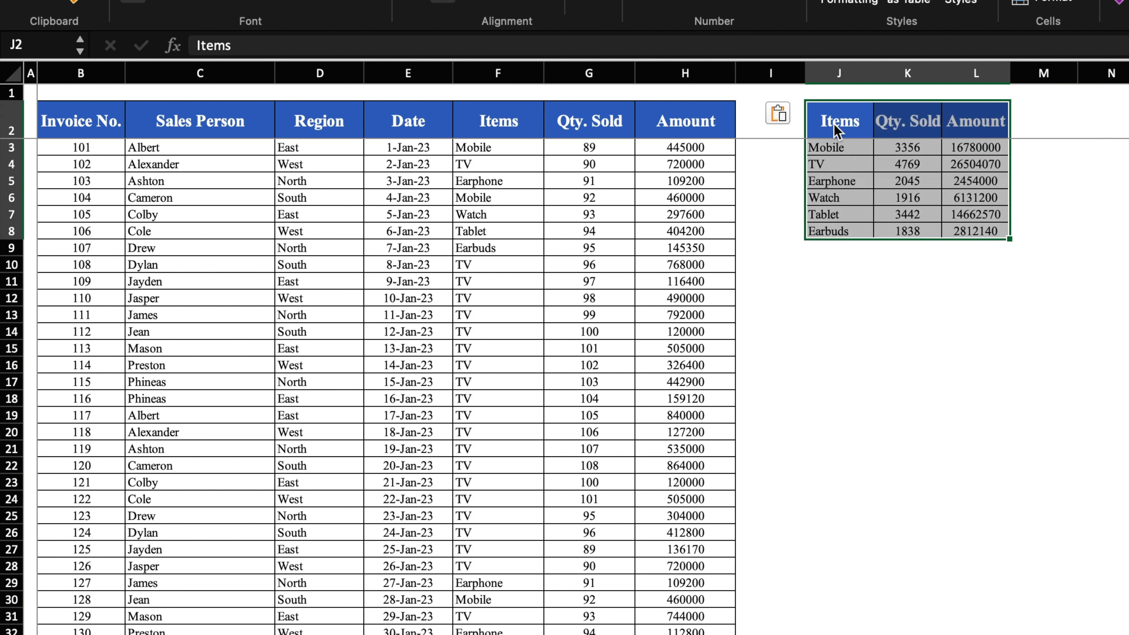
{"action": "left_click", "coordinate": [1078, 297]}
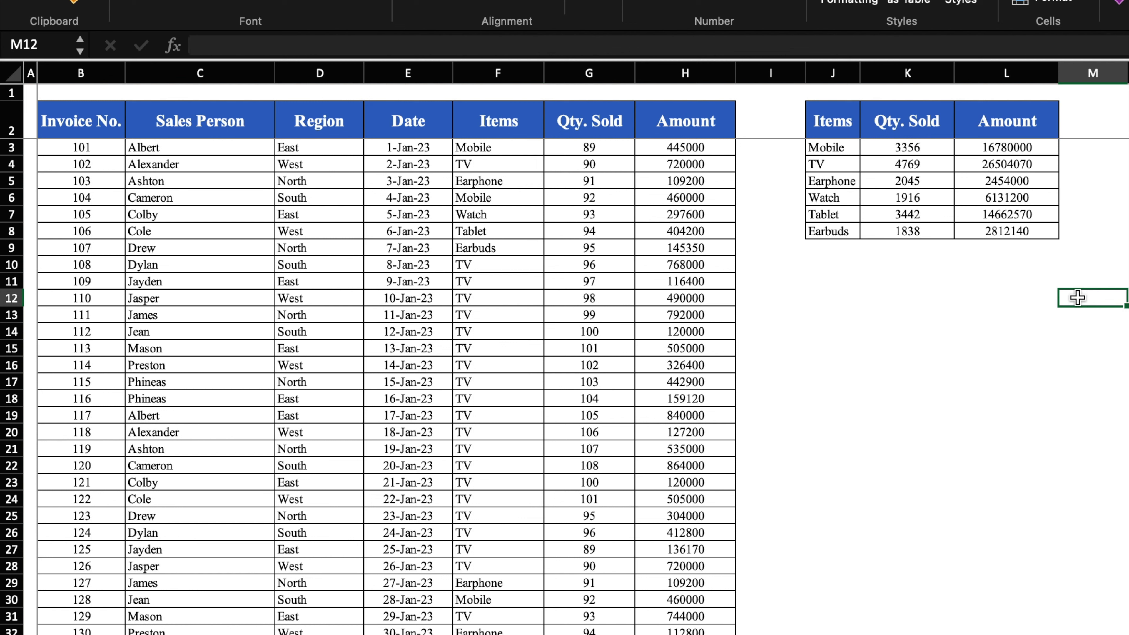
{"action": "left_click", "coordinate": [964, 322]}
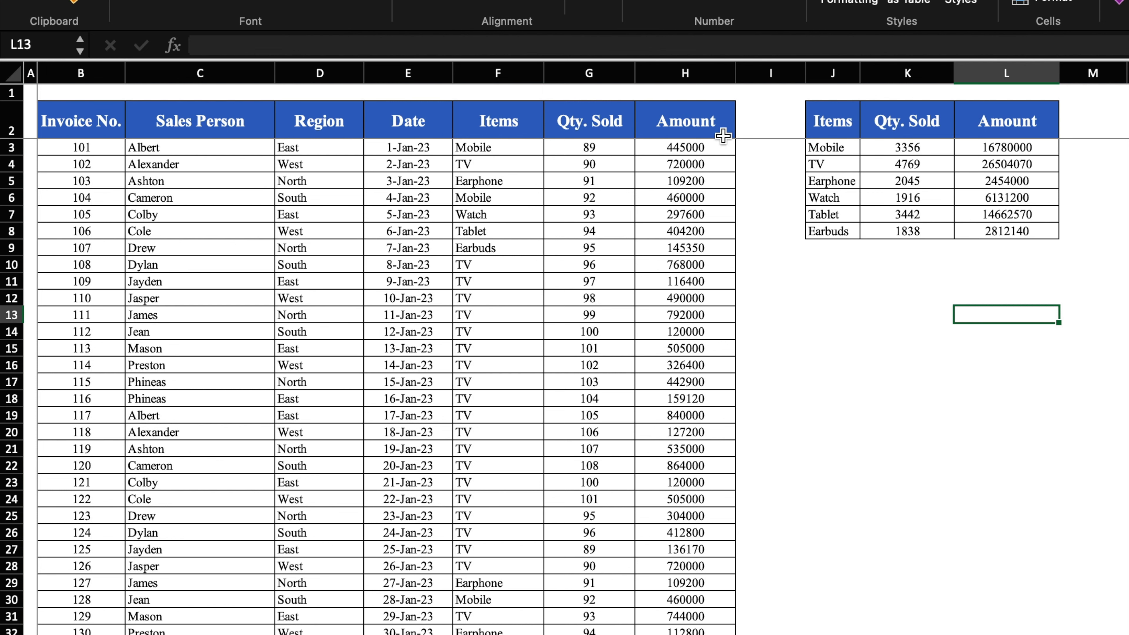
{"action": "left_click", "coordinate": [683, 73]}
{"action": "left_click", "coordinate": [590, 68]}
{"action": "left_click", "coordinate": [524, 69]}
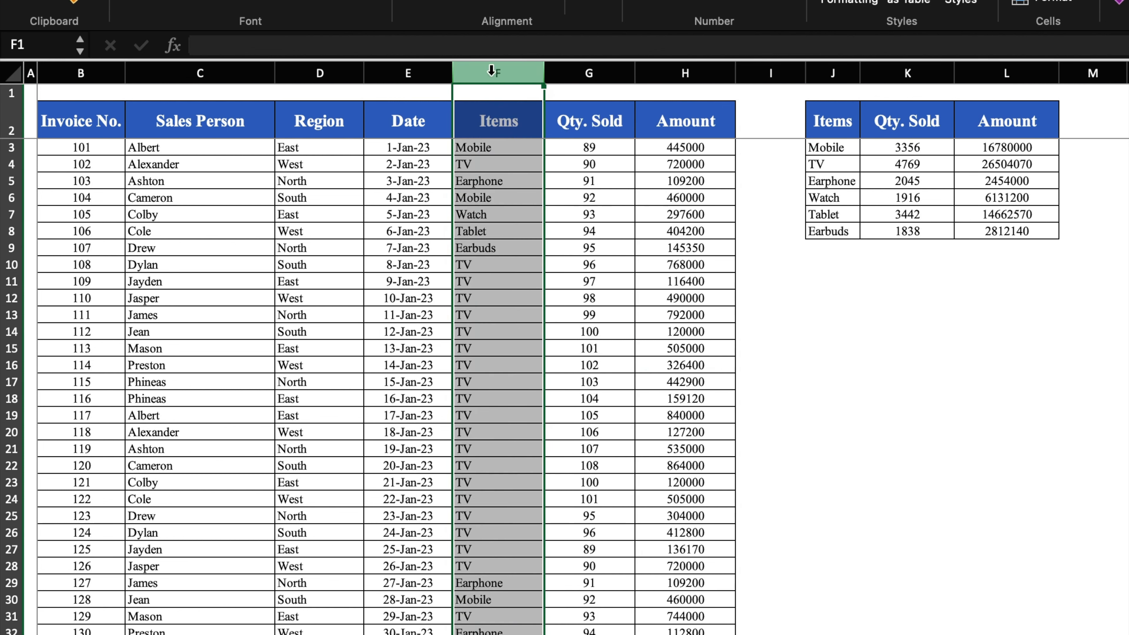
{"action": "left_click", "coordinate": [422, 71]}
{"action": "left_click", "coordinate": [335, 71]}
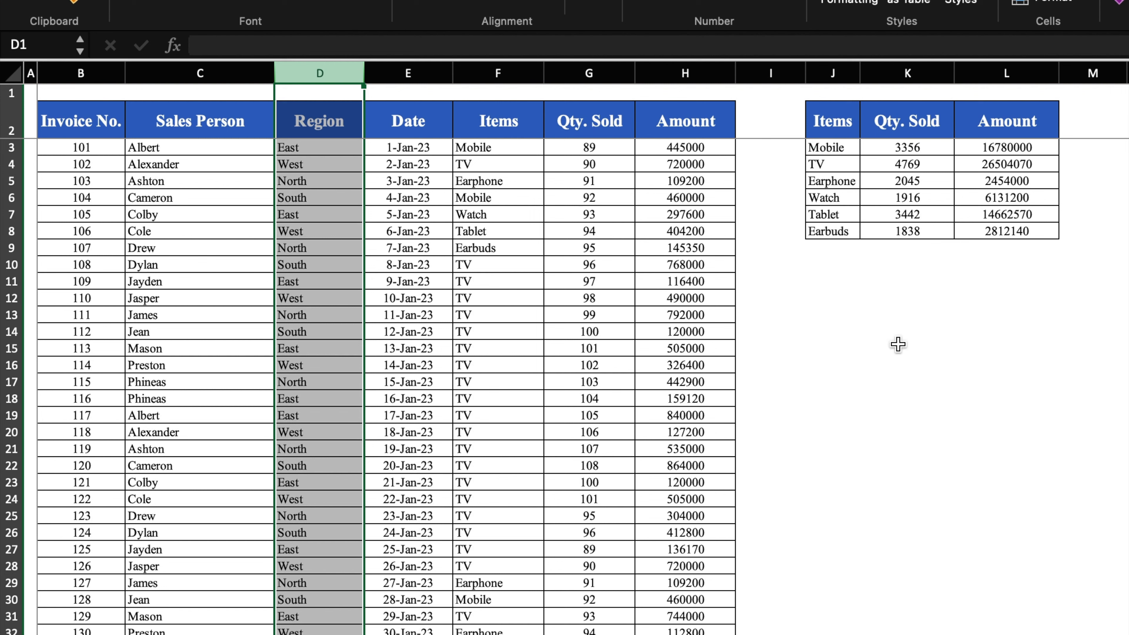
{"action": "left_click_drag", "start_coordinate": [193, 143], "coordinate": [652, 520]}
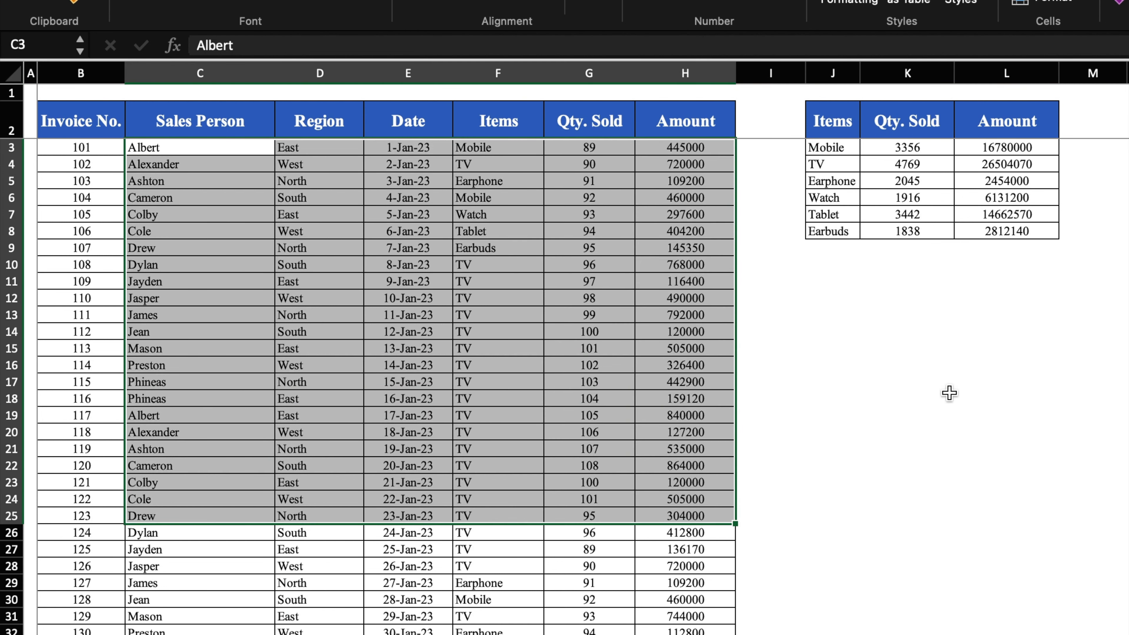
{"action": "left_click", "coordinate": [949, 393]}
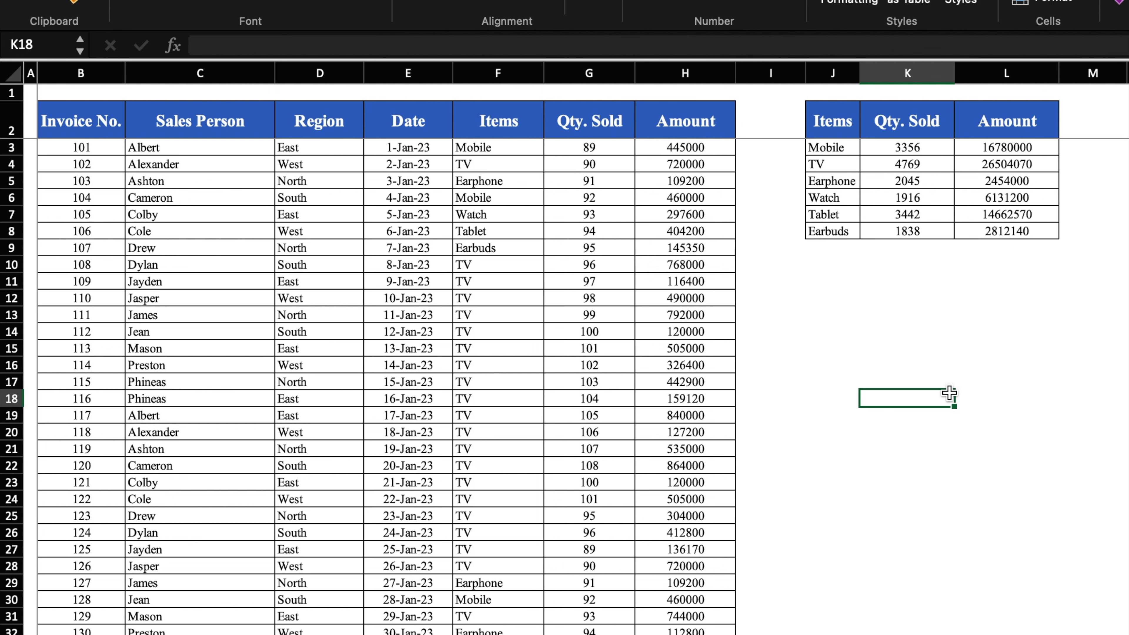
{"action": "left_click", "coordinate": [681, 68]}
{"action": "left_click", "coordinate": [612, 67]}
{"action": "left_click", "coordinate": [544, 67]}
{"action": "left_click", "coordinate": [529, 70]}
{"action": "left_click", "coordinate": [907, 331]}
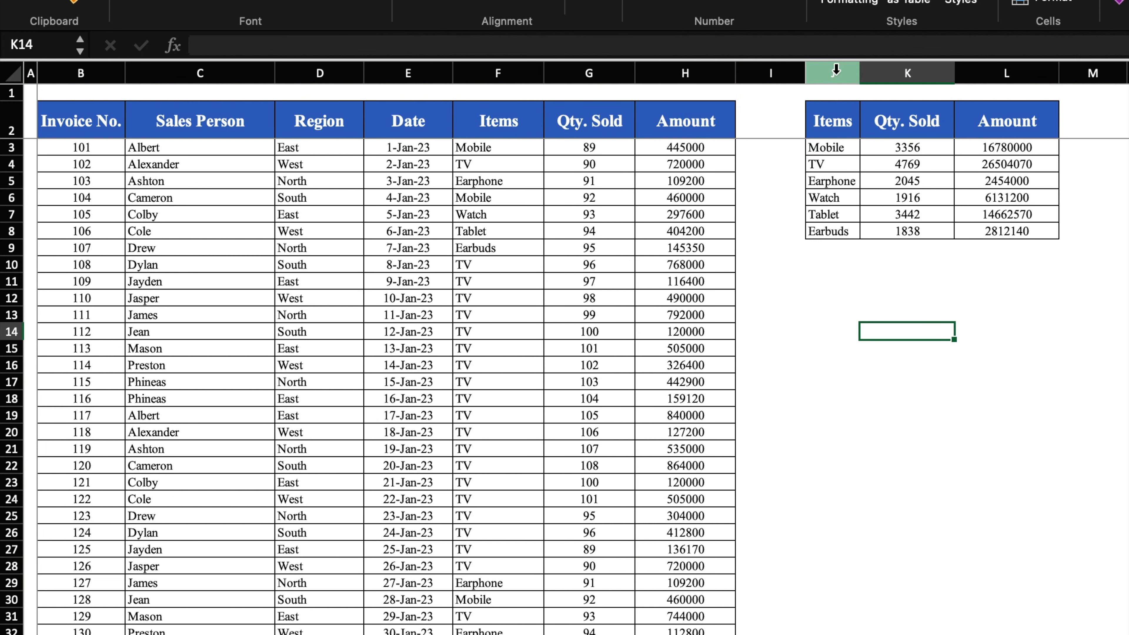
{"action": "left_click_drag", "start_coordinate": [835, 69], "coordinate": [1014, 71]}
{"action": "right_click", "coordinate": [1016, 70]}
{"action": "left_click", "coordinate": [1084, 209]}
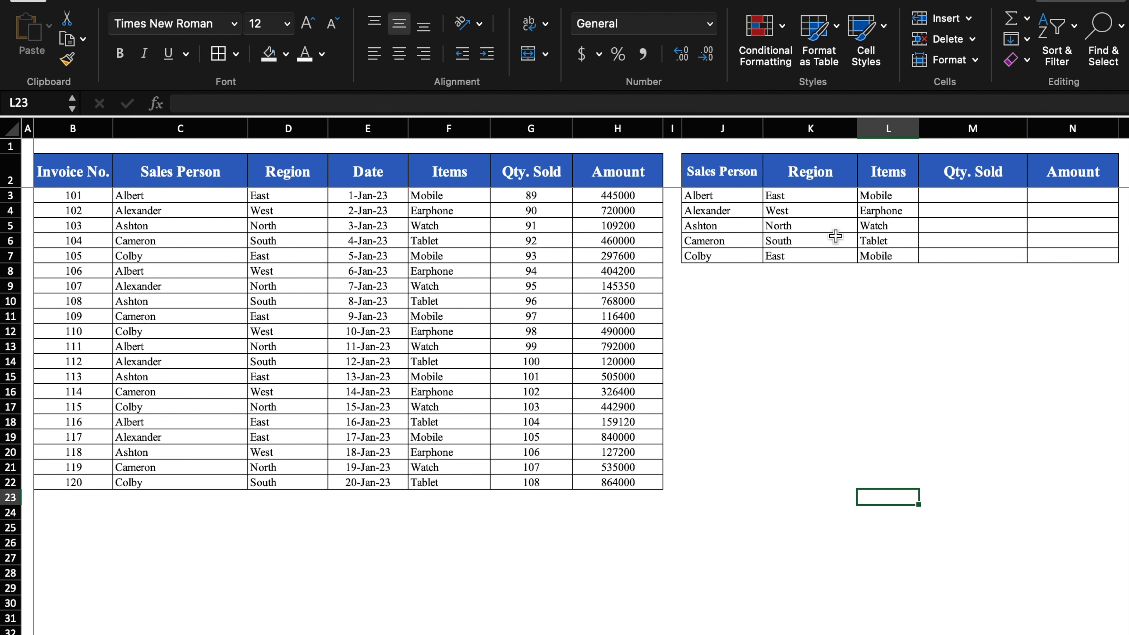
Step: Start a SUMIFS formula in M3 with the Qty. Sold column as the absolute sum range, $G:$G
{"action": "left_click", "coordinate": [723, 195]}
{"action": "left_click", "coordinate": [777, 196]}
{"action": "key", "text": "Right"}
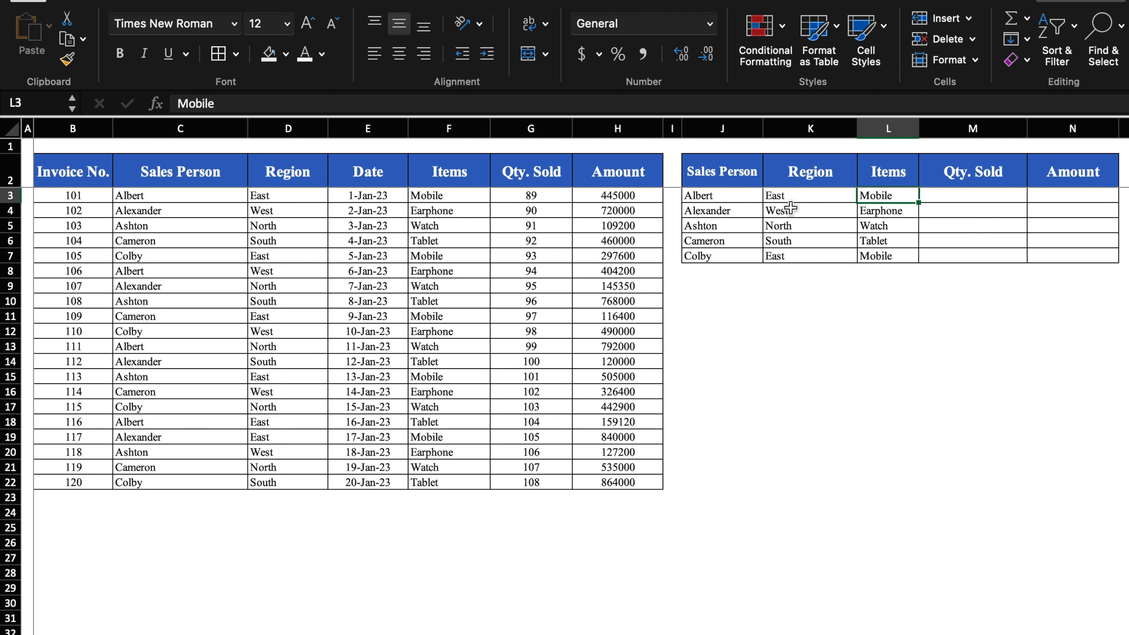
{"action": "left_click", "coordinate": [960, 196]}
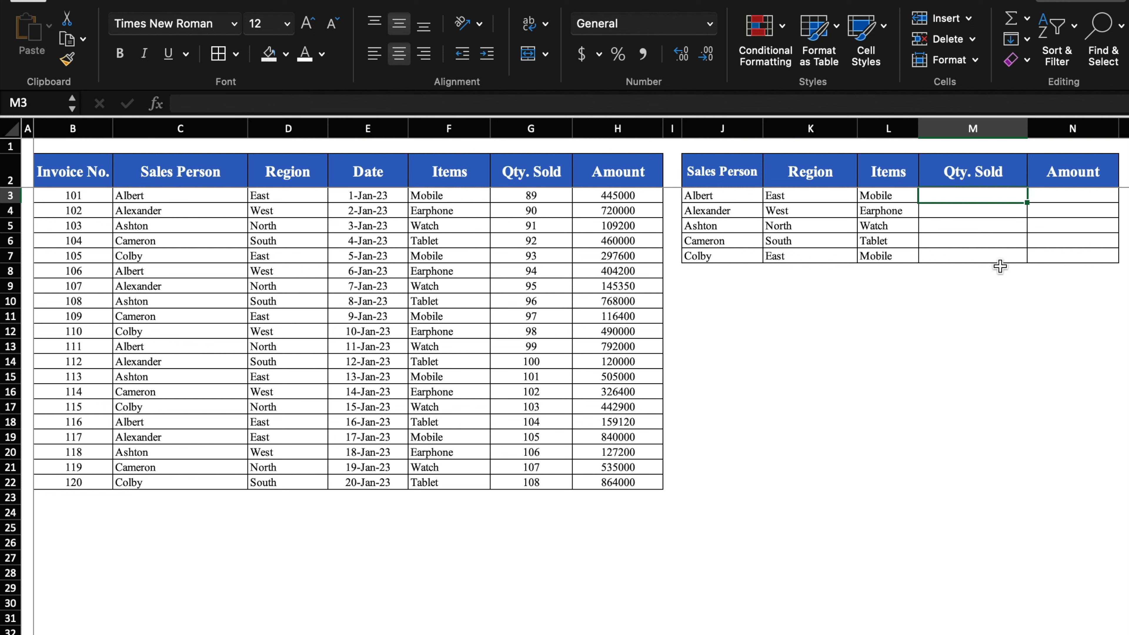
{"action": "type", "text": "=sumif"}
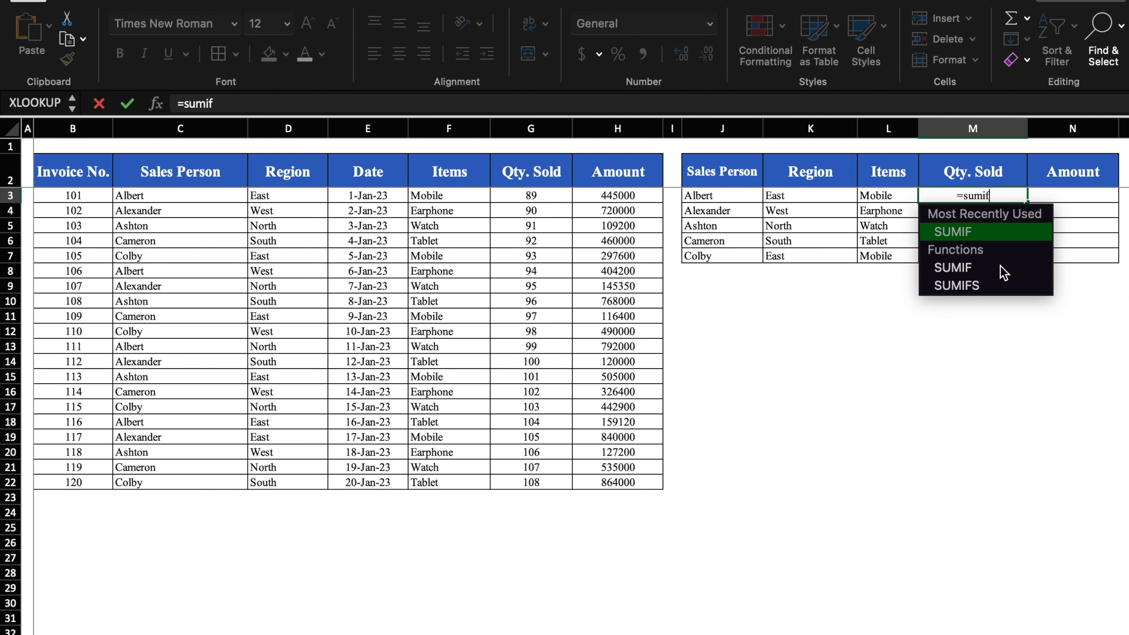
{"action": "double_click", "coordinate": [1003, 285]}
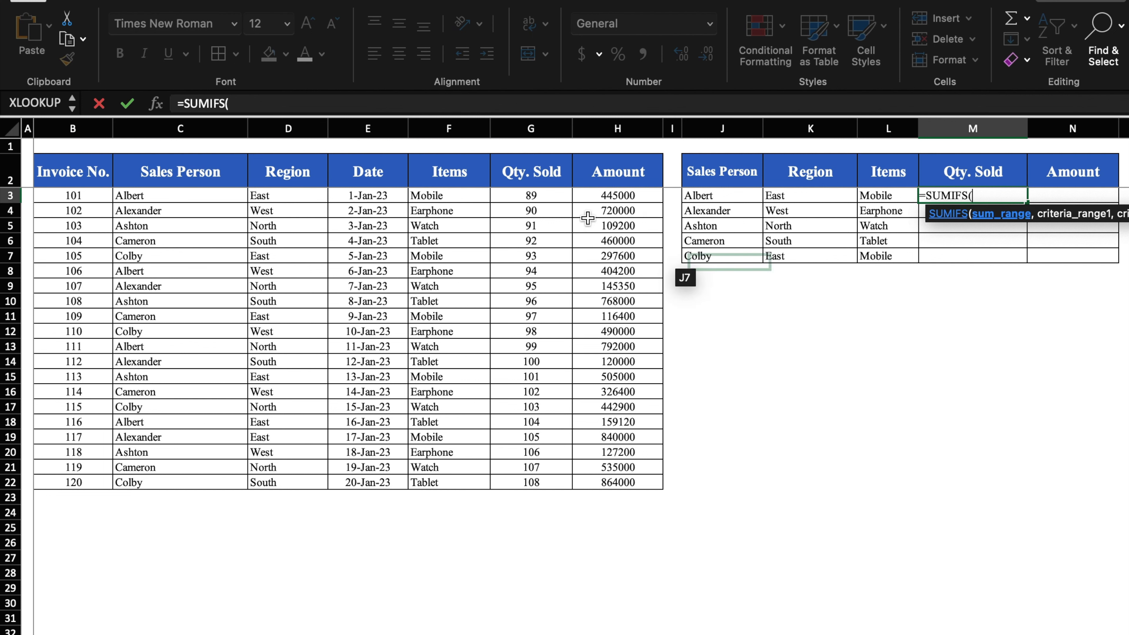
{"action": "left_click", "coordinate": [522, 130]}
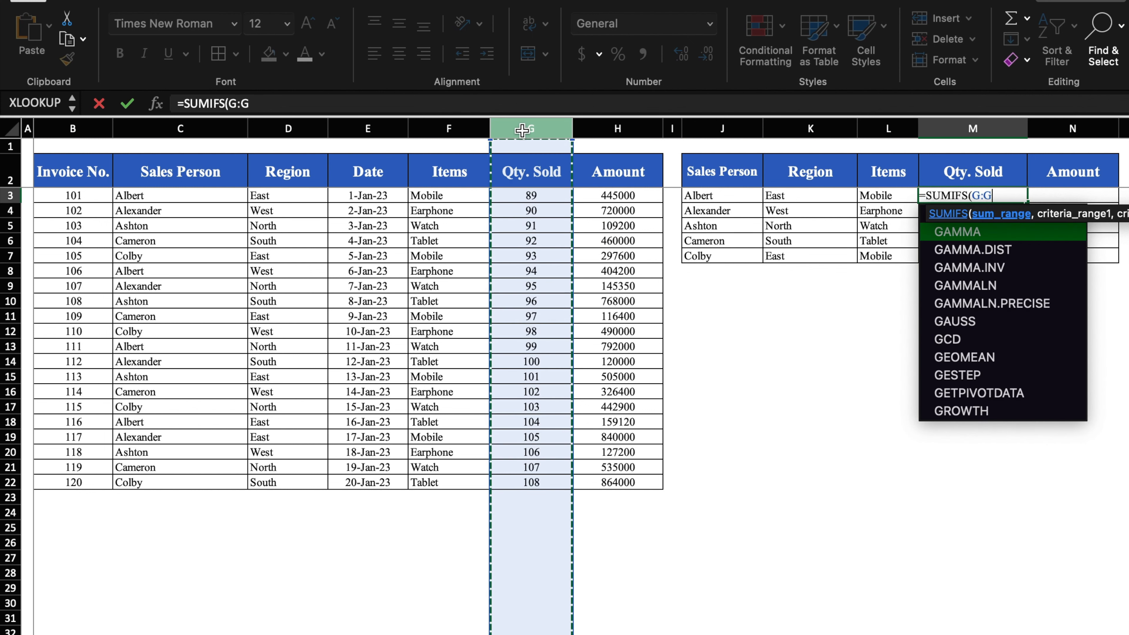
{"action": "key", "text": "F4"}
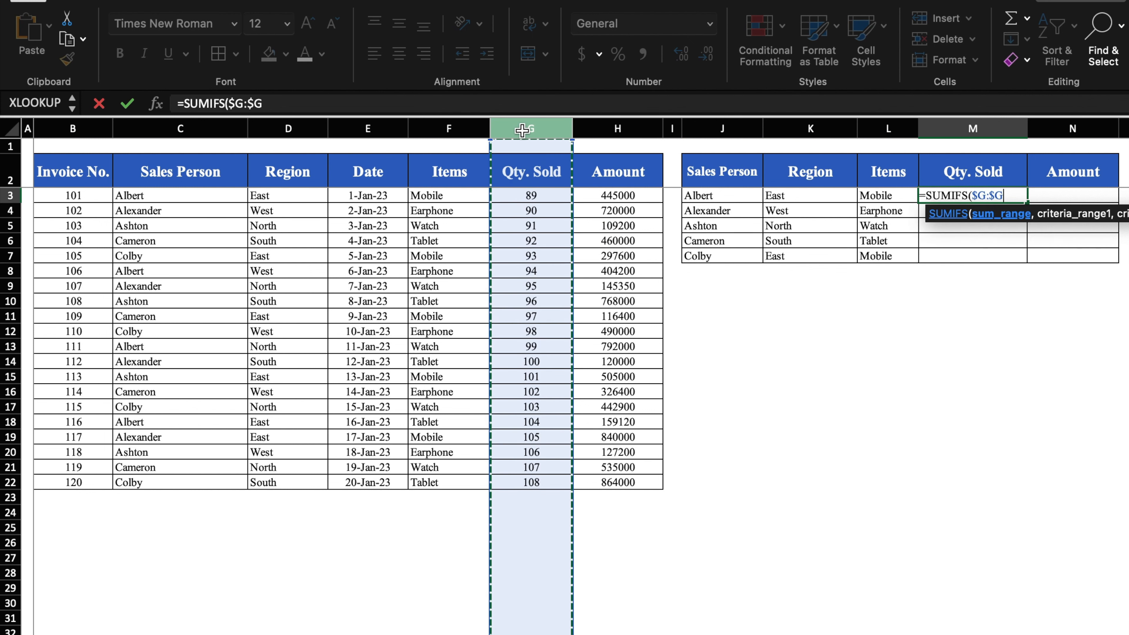
{"action": "type", "text": ","}
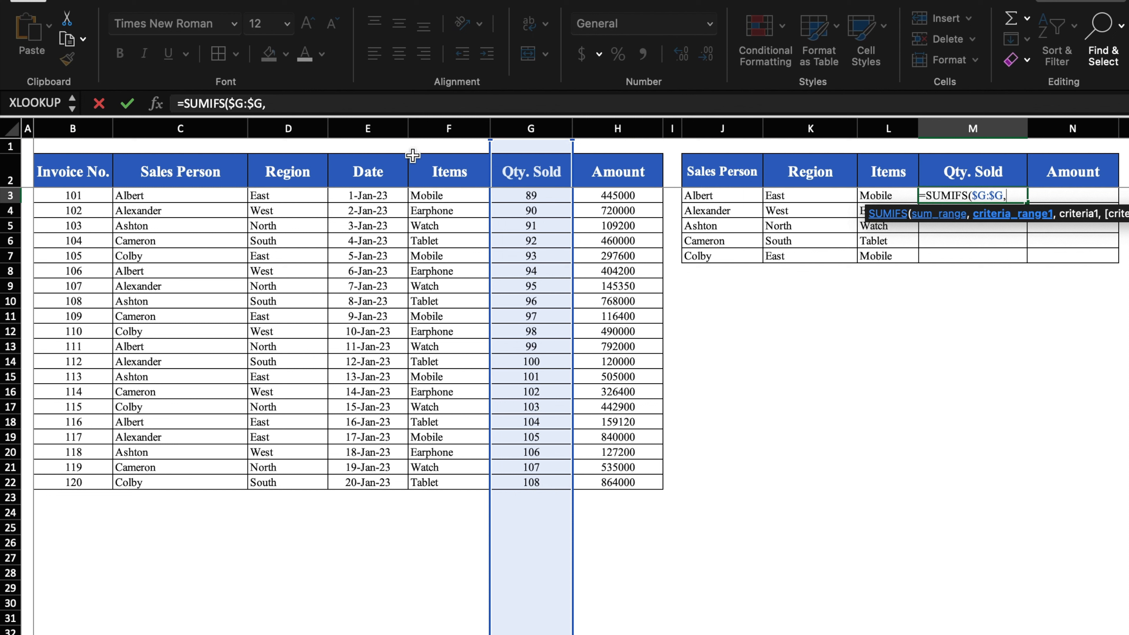
Step: Add the Sales Person column, $C:$C, as the first criteria range of the M3 formula, with J3 as its criterion
{"action": "left_click", "coordinate": [205, 130]}
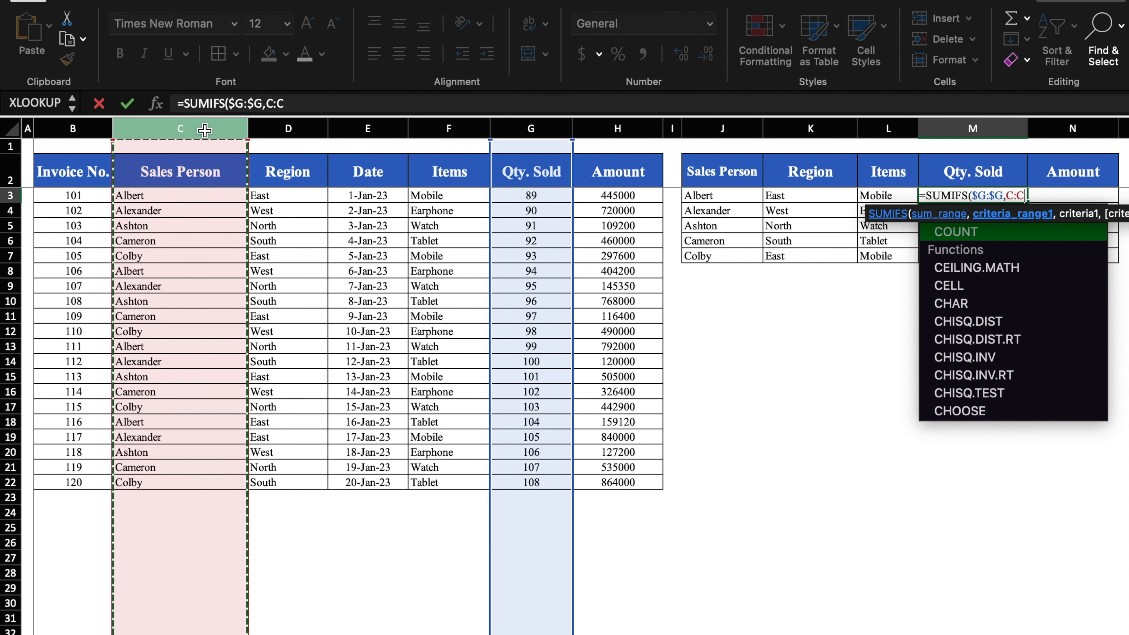
{"action": "key", "text": "F4"}
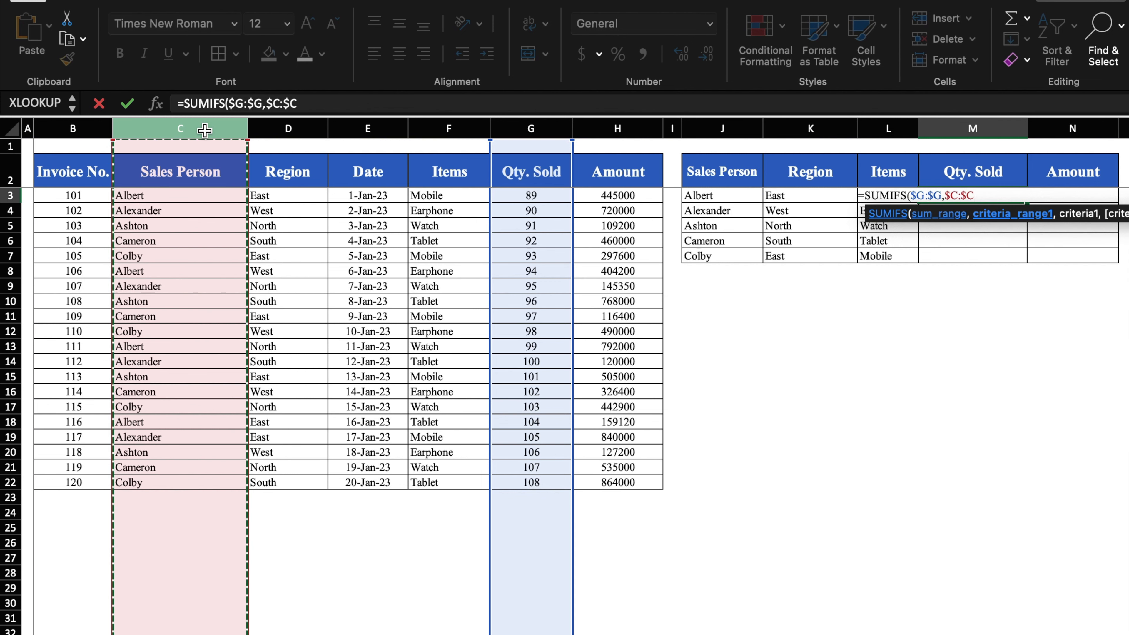
{"action": "type", "text": ","}
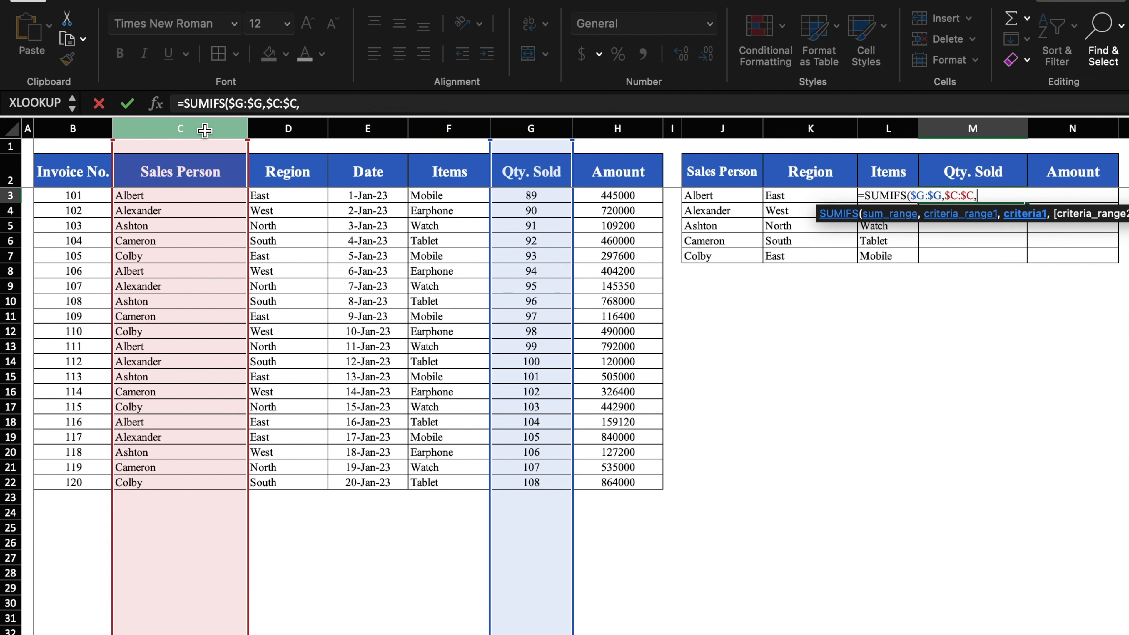
{"action": "left_click", "coordinate": [721, 196]}
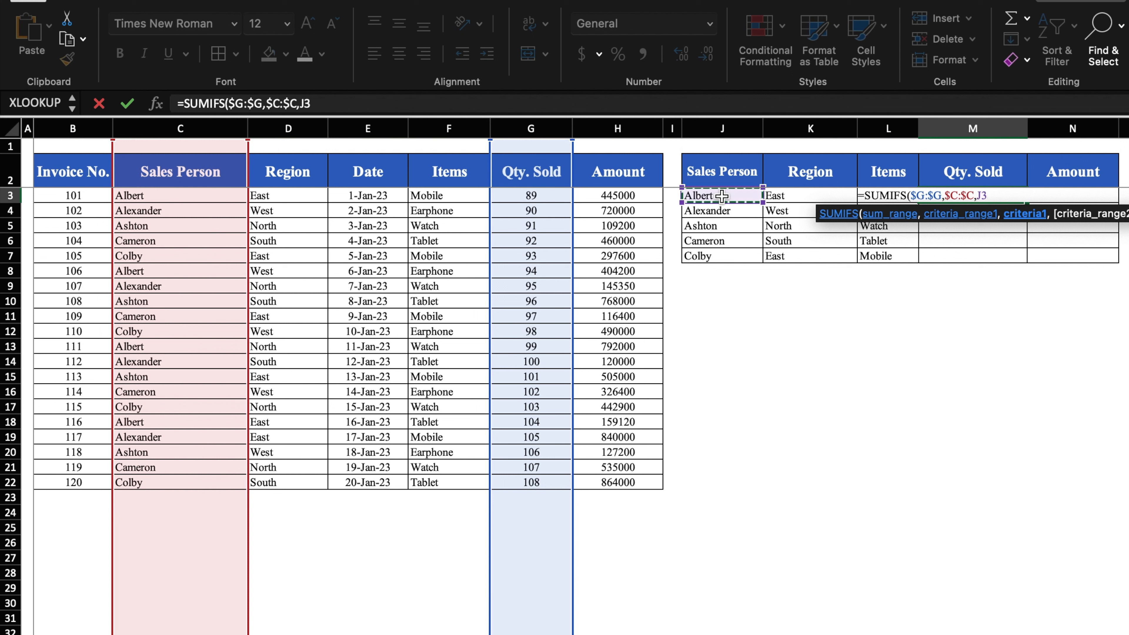
{"action": "type", "text": ","}
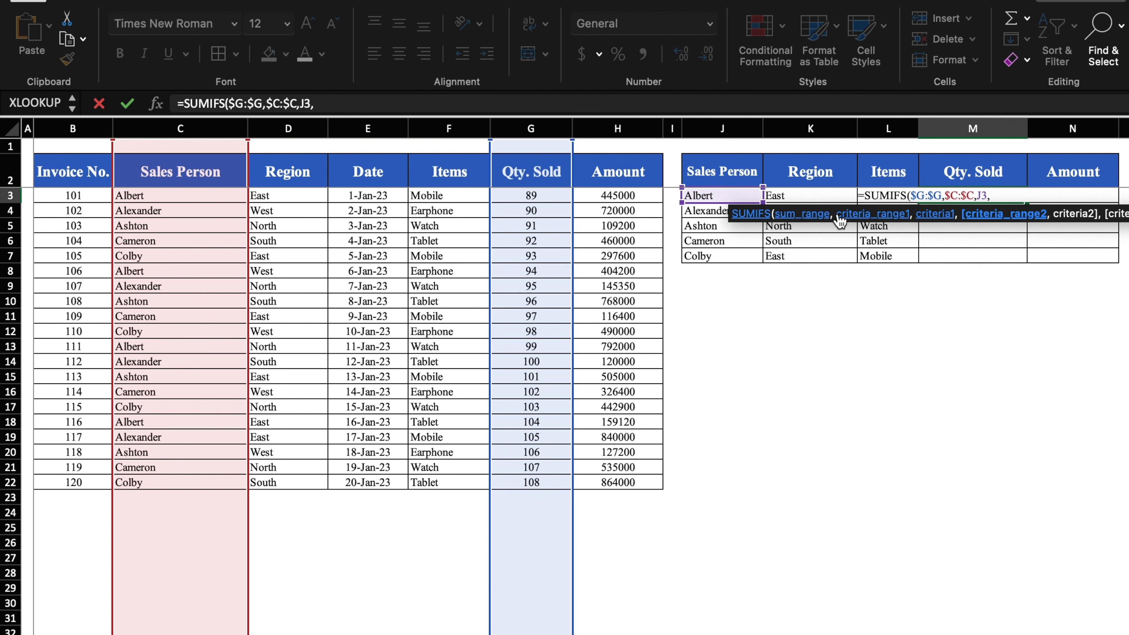
Step: Add the Region column, $D:$D, as the second criteria range of the M3 formula, with K3 as its criterion
{"action": "left_click", "coordinate": [288, 126]}
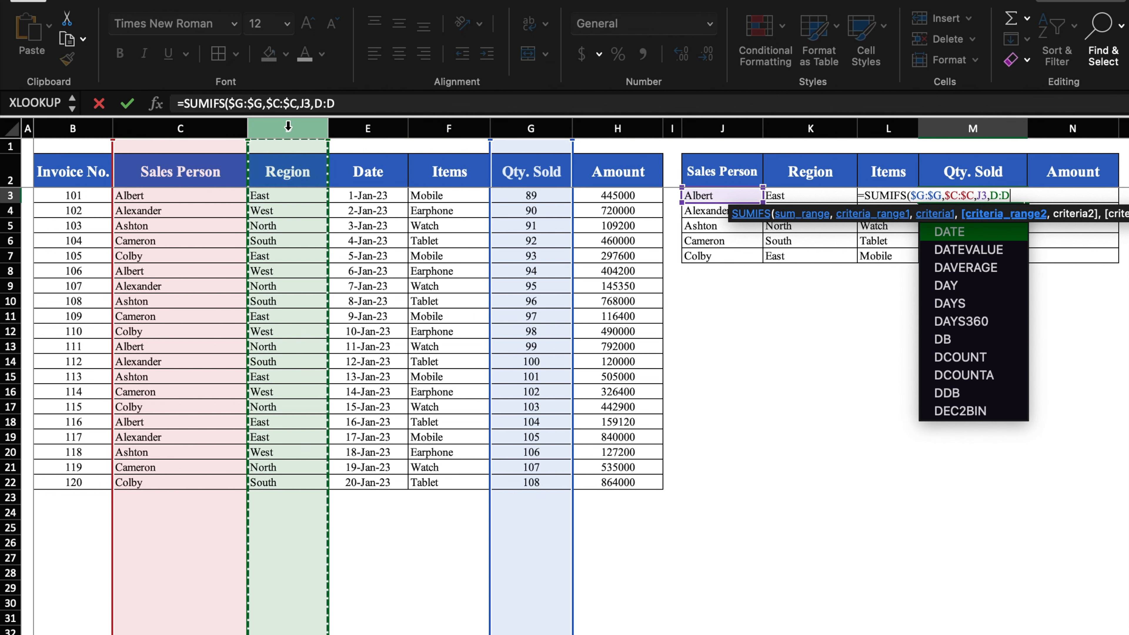
{"action": "key", "text": "F4"}
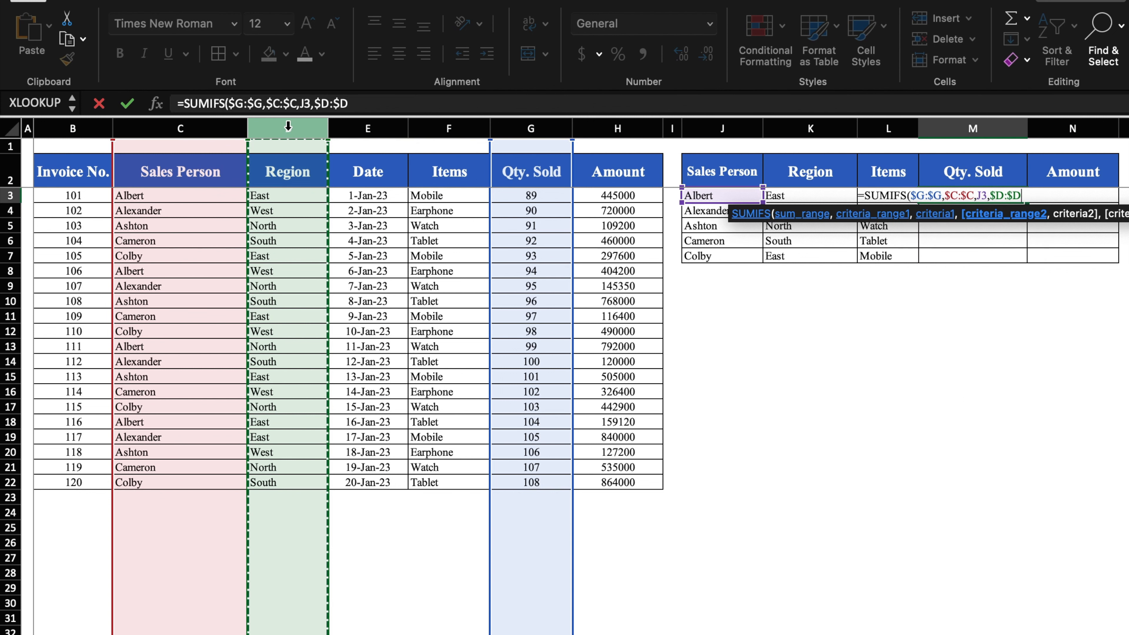
{"action": "type", "text": ","}
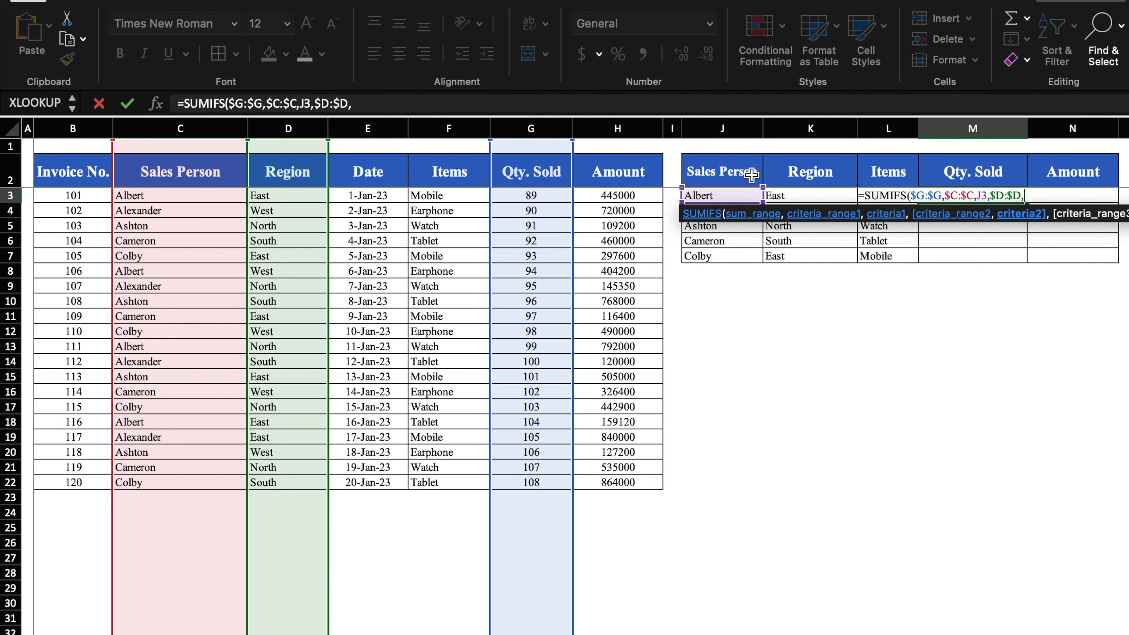
{"action": "left_click", "coordinate": [797, 195]}
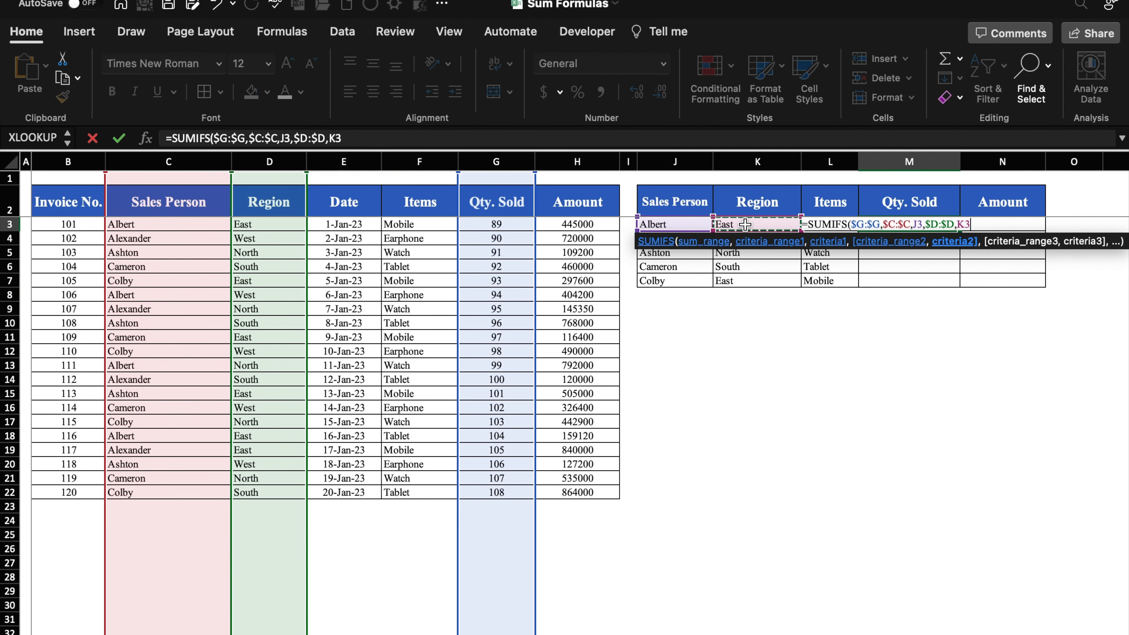
{"action": "type", "text": ","}
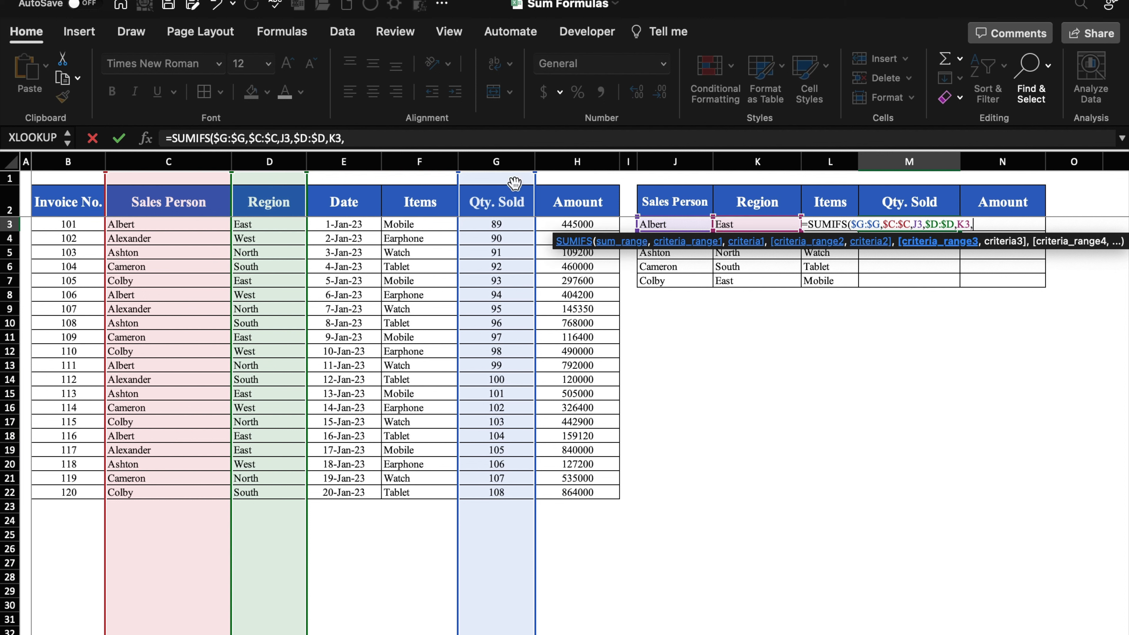
Step: Add the Items column, $F:$F, as the third criteria range with L3 as its criterion, and complete the M3 formula
{"action": "left_click", "coordinate": [422, 161]}
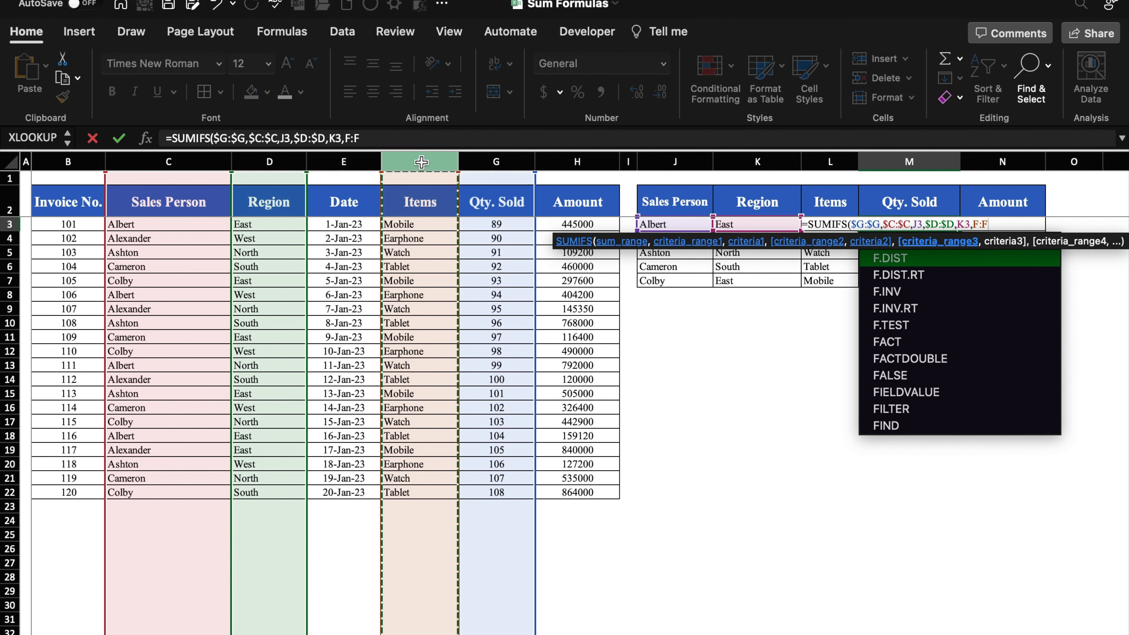
{"action": "key", "text": "F4"}
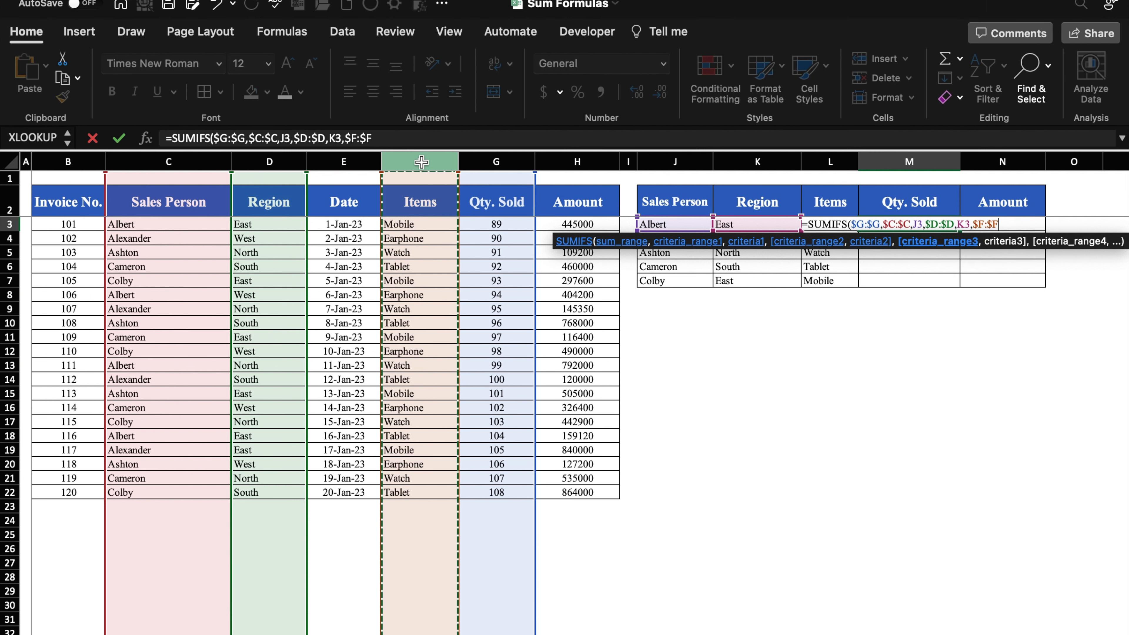
{"action": "type", "text": ","}
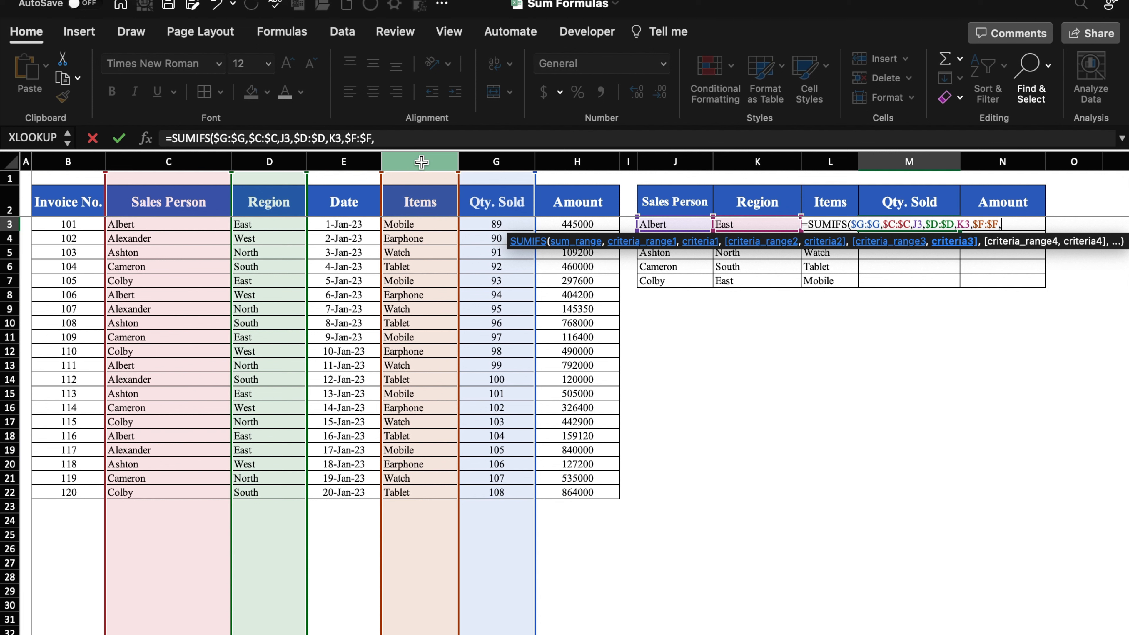
{"action": "left_click", "coordinate": [865, 252]}
{"action": "left_click", "coordinate": [834, 254]}
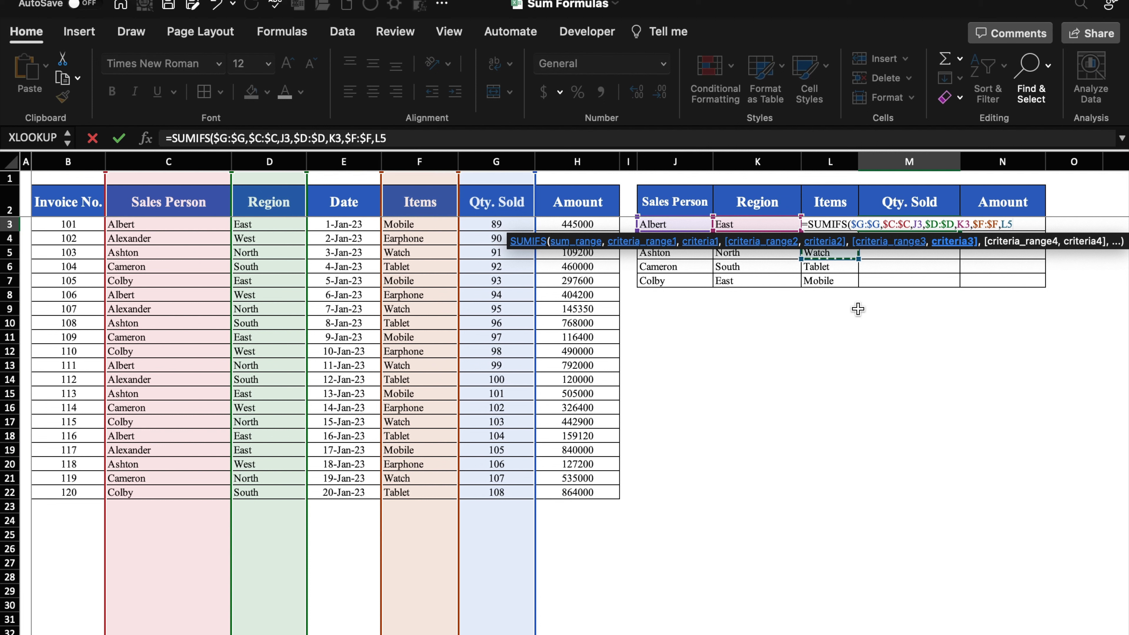
{"action": "key", "text": "Up"}
{"action": "key", "text": "Up"}
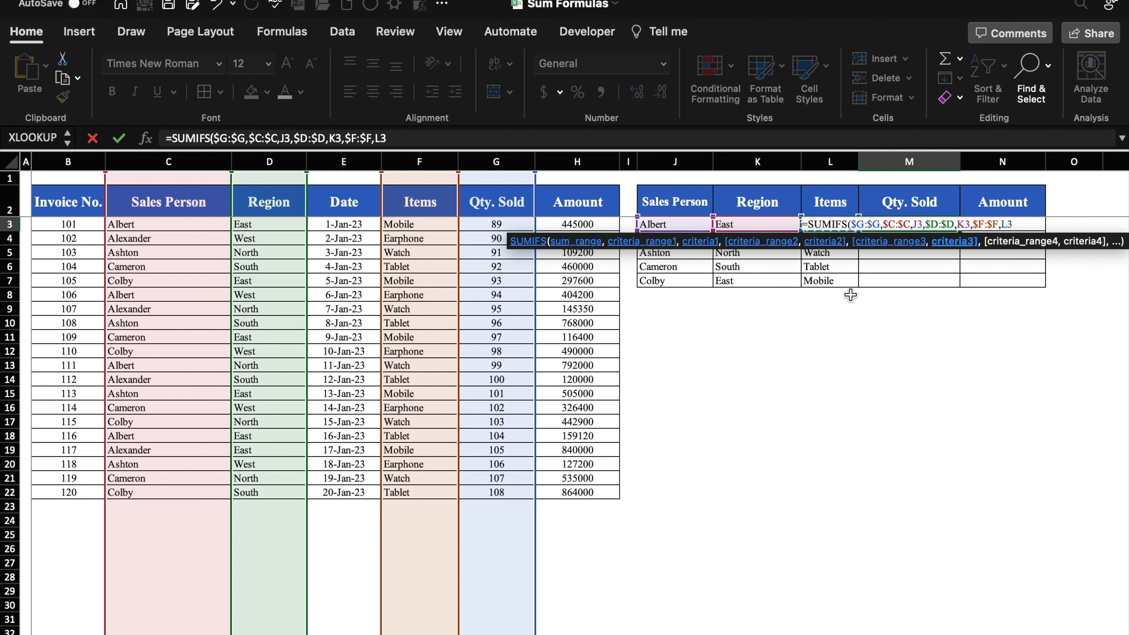
{"action": "type", "text": ")"}
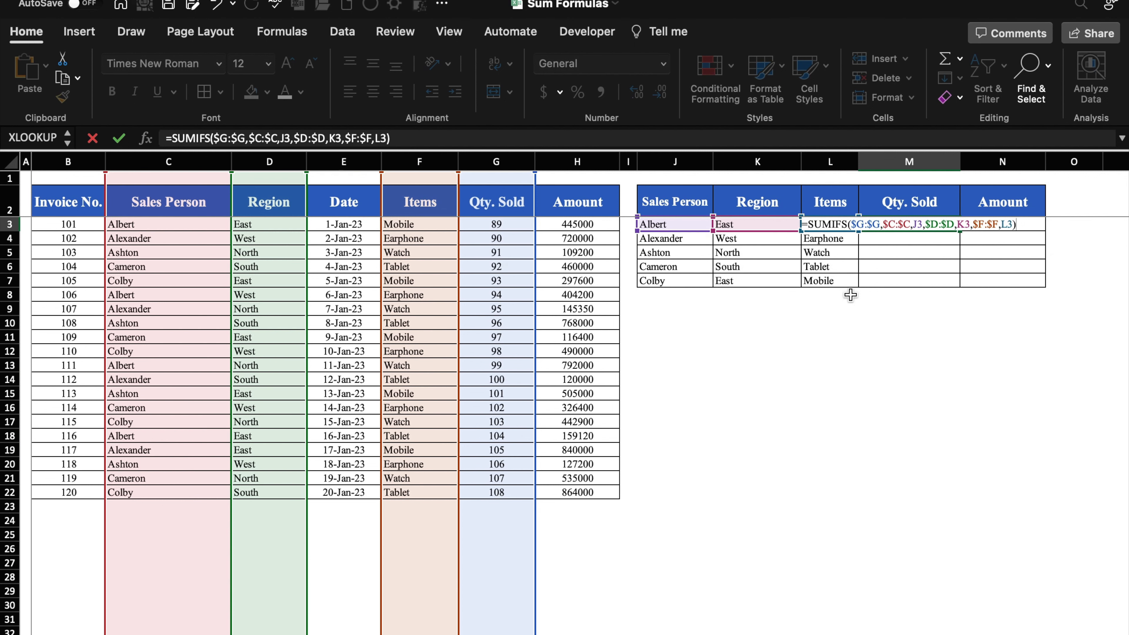
{"action": "key", "text": "Return"}
Step: Fill the M3 quantity formula down through M7 for the remaining summary rows
{"action": "left_click", "coordinate": [922, 223]}
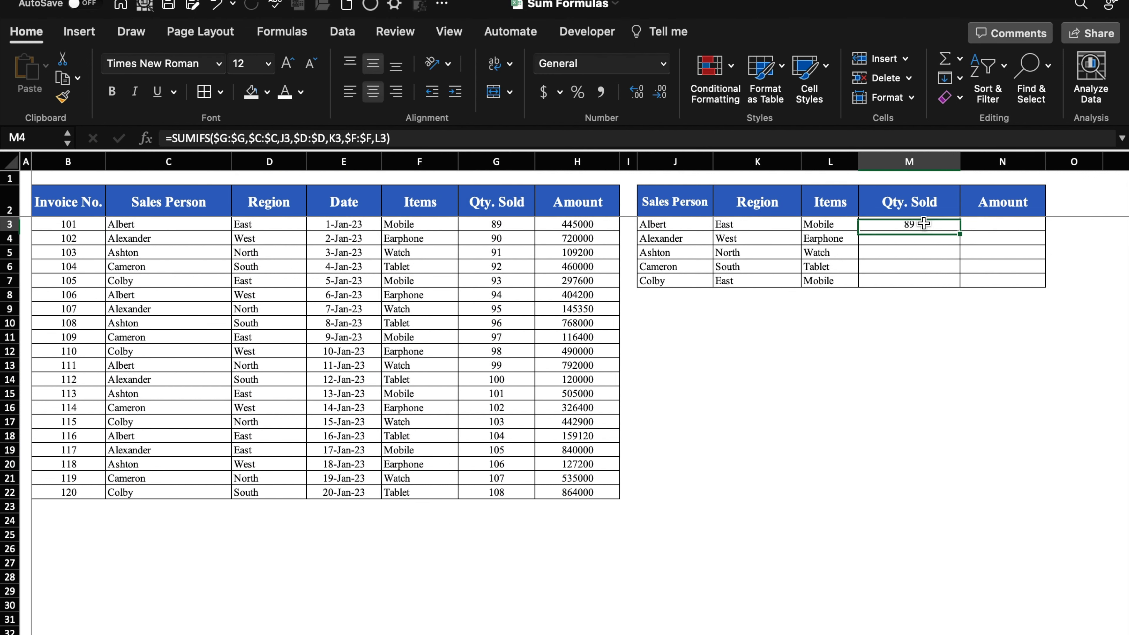
{"action": "left_click_drag", "start_coordinate": [961, 232], "coordinate": [960, 286]}
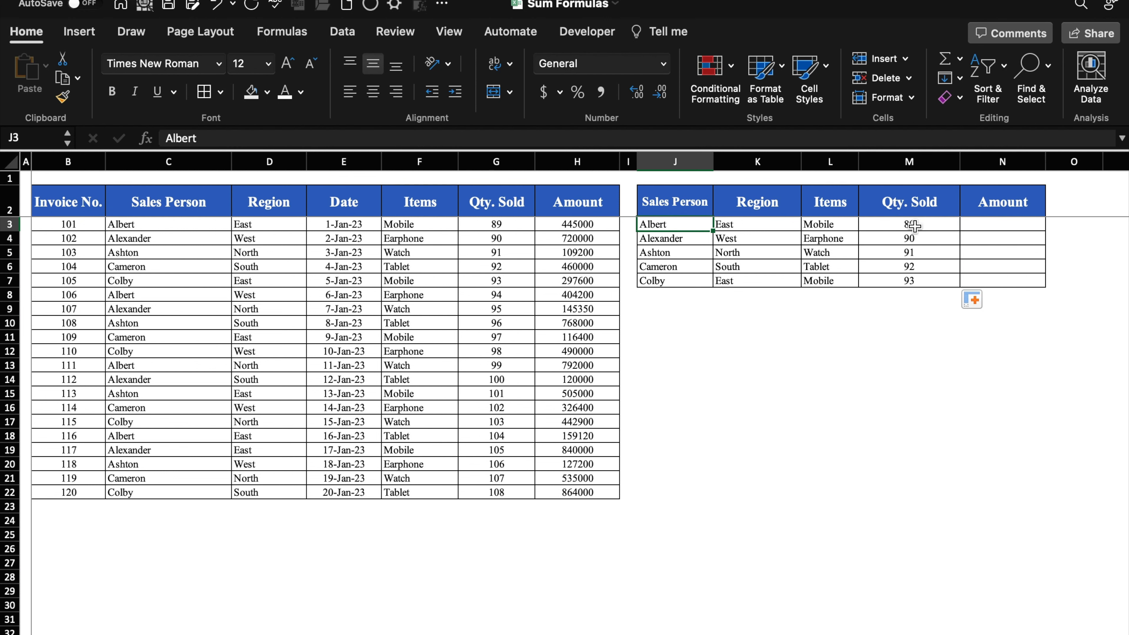
{"action": "left_click", "coordinate": [736, 390]}
Step: Test the quantity formula by setting the region in K3 to West
{"action": "left_click", "coordinate": [677, 227]}
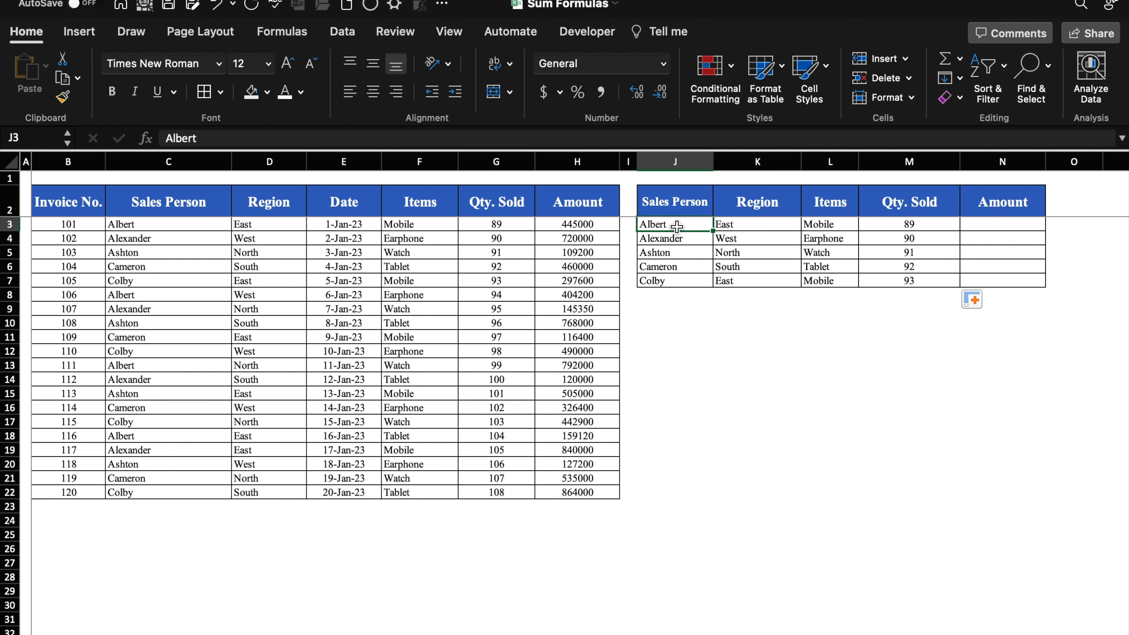
{"action": "left_click", "coordinate": [920, 223]}
{"action": "left_click", "coordinate": [851, 224]}
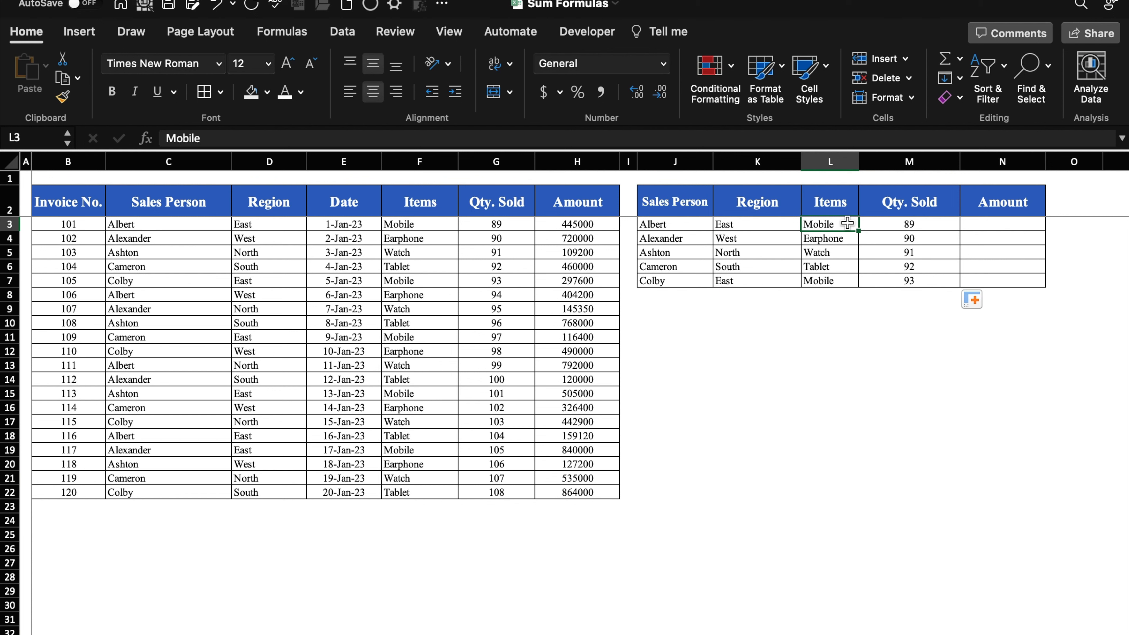
{"action": "left_click", "coordinate": [768, 226]}
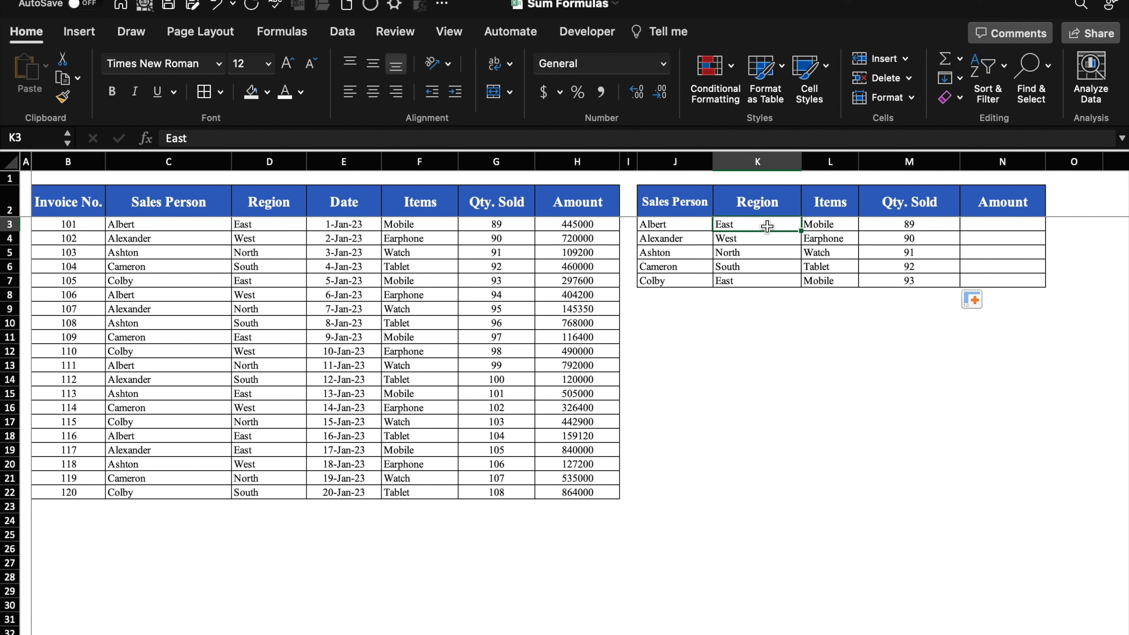
{"action": "type", "text": "West"}
{"action": "key", "text": "Return"}
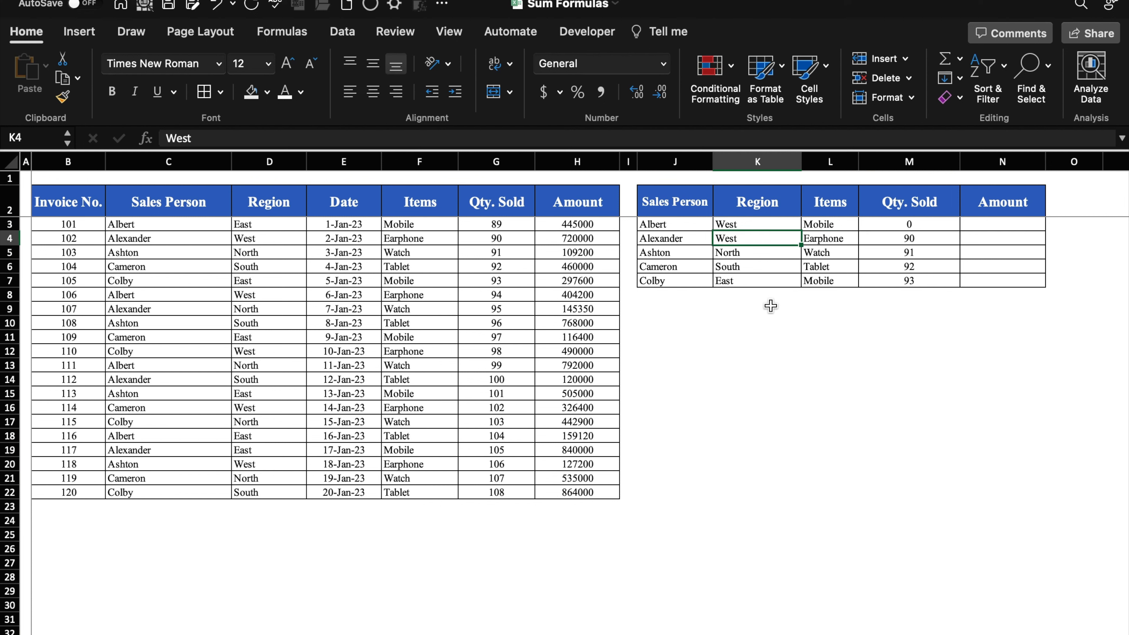
Step: Try North as the region in K3, and restore the cell to East
{"action": "left_click", "coordinate": [748, 227]}
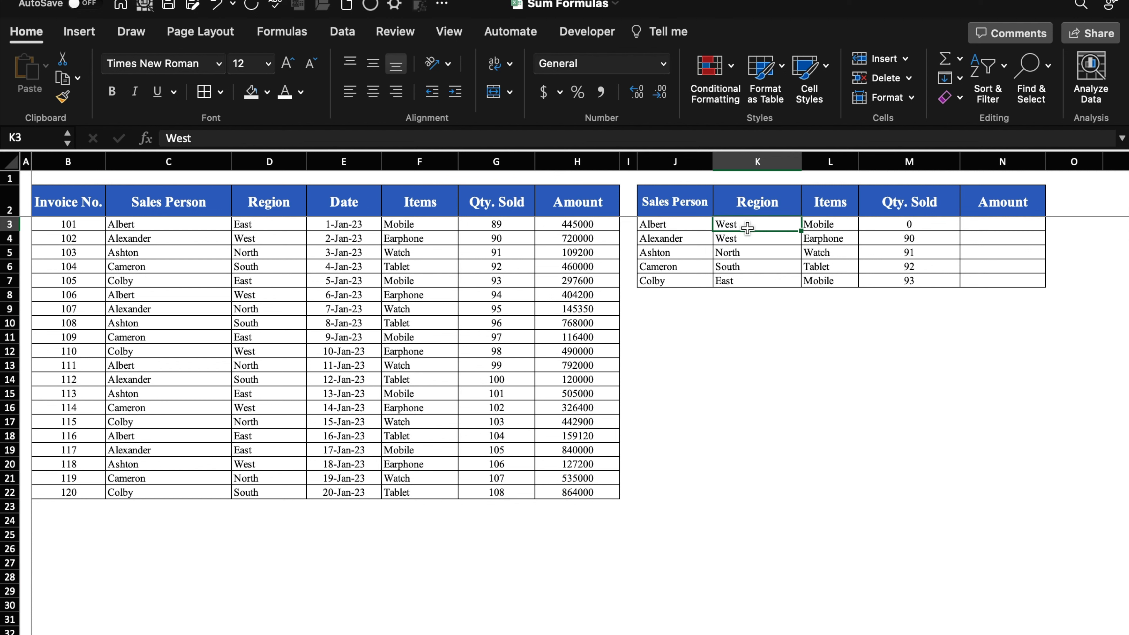
{"action": "type", "text": "North"}
{"action": "key", "text": "Return"}
{"action": "key", "text": "Up"}
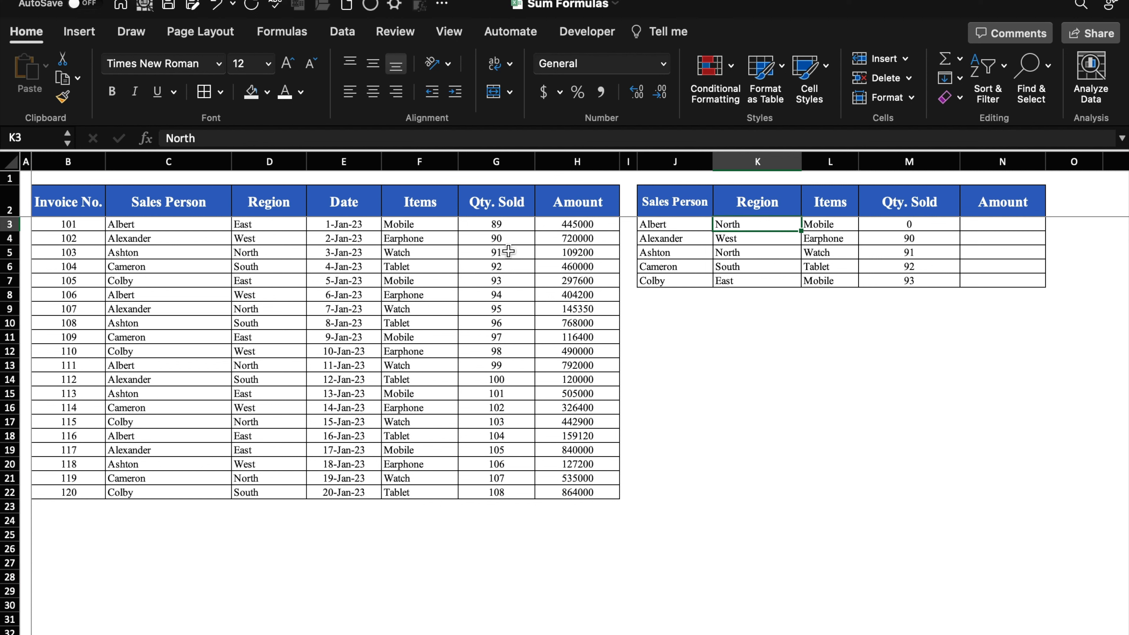
{"action": "type", "text": "East"}
{"action": "key", "text": "Return"}
{"action": "key", "text": "Up"}
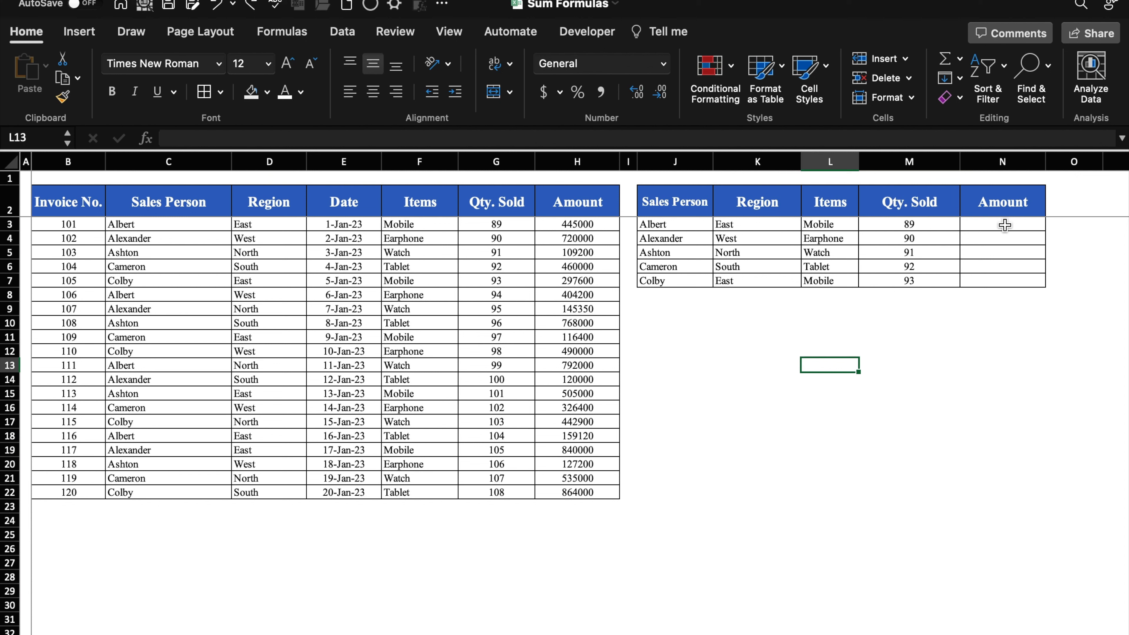
Step: Start a SUMIFS formula in N3 with the Amount column as the absolute sum range, $H:$H
{"action": "left_click", "coordinate": [1005, 225]}
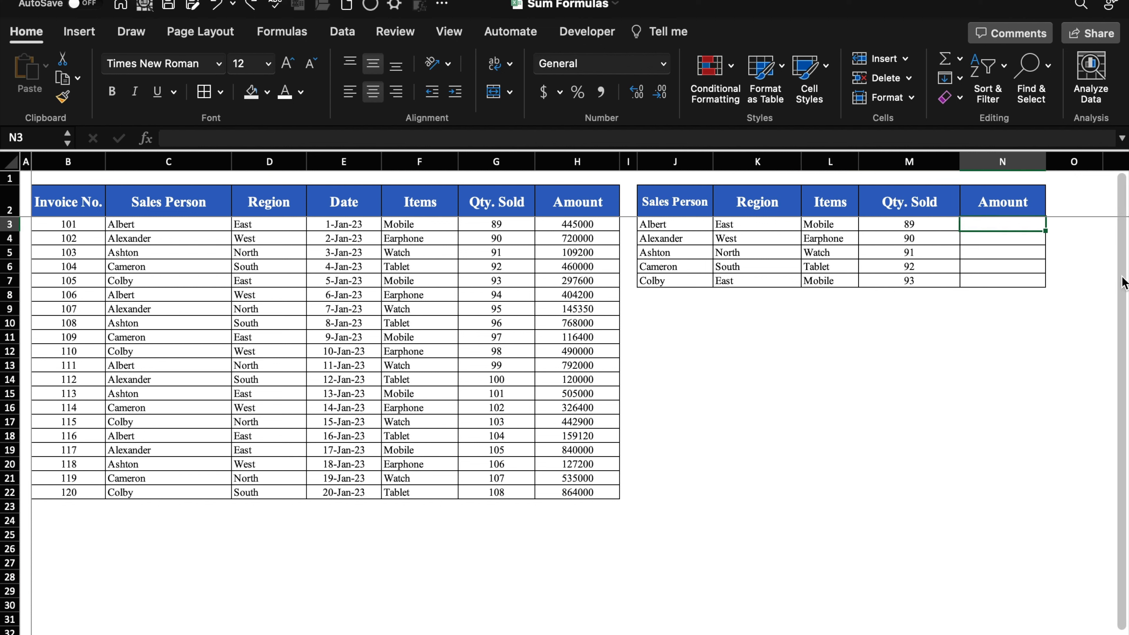
{"action": "type", "text": "=sumif"}
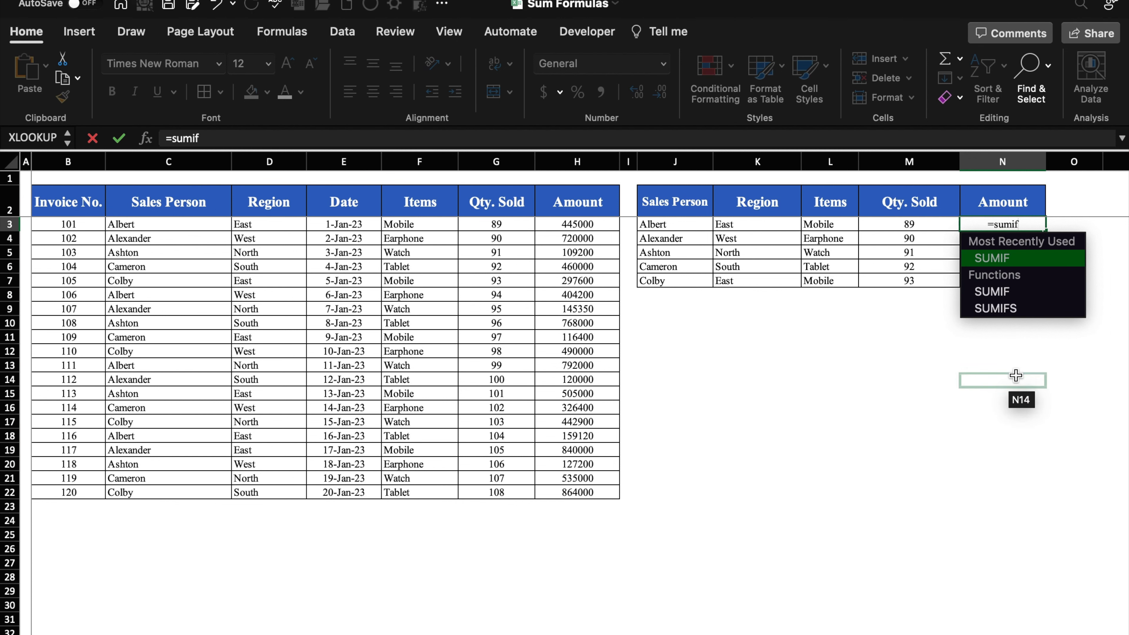
{"action": "double_click", "coordinate": [1013, 310]}
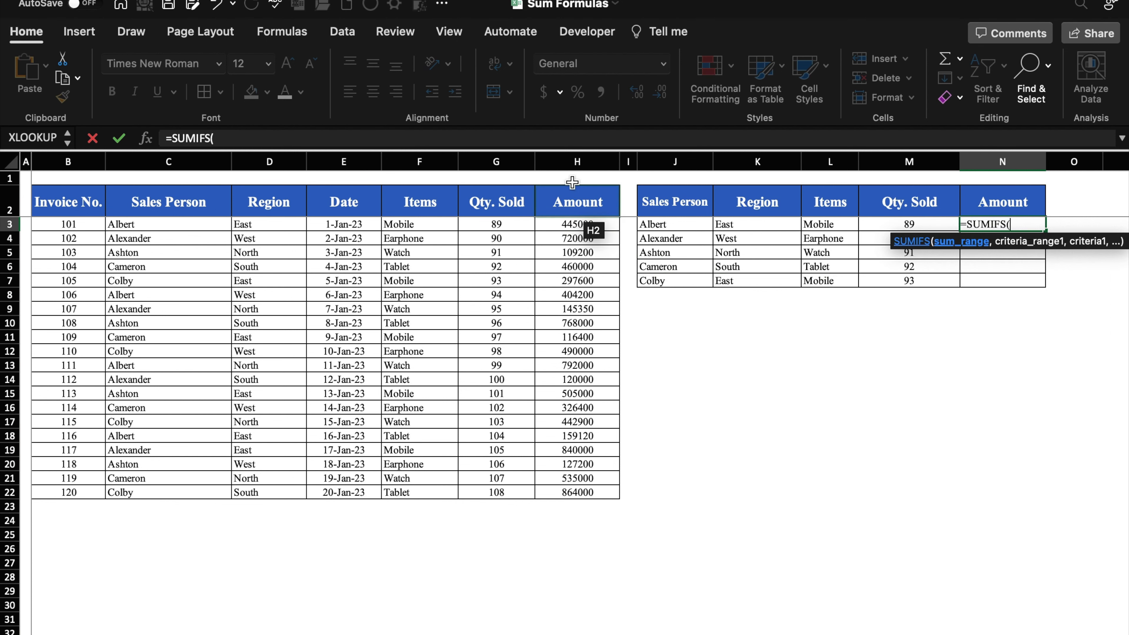
{"action": "left_click", "coordinate": [572, 166]}
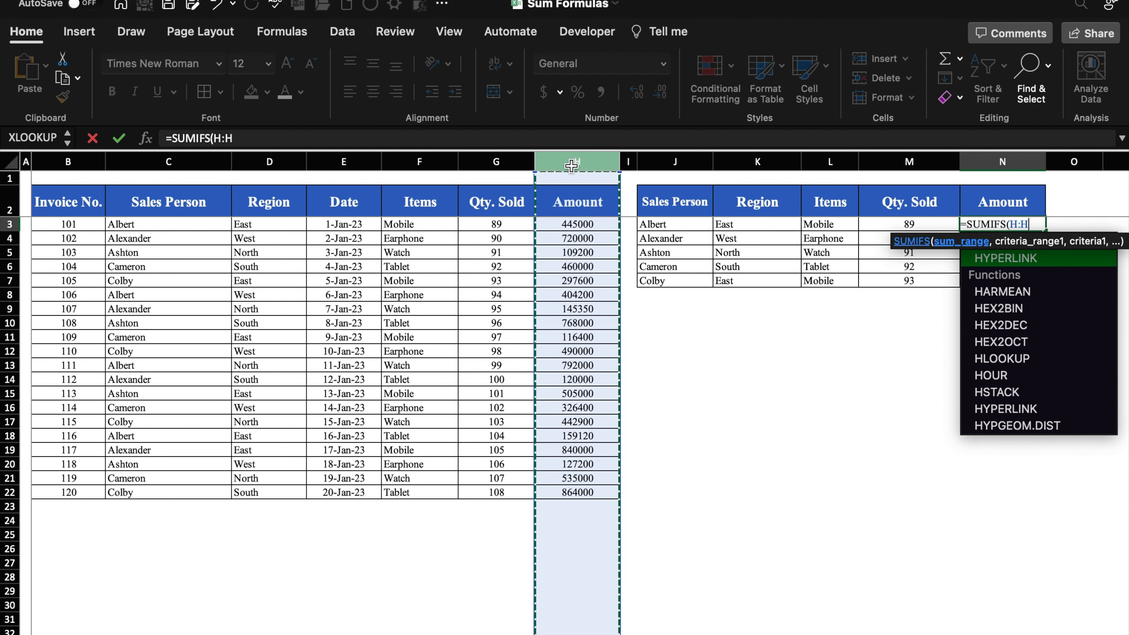
{"action": "key", "text": "F4"}
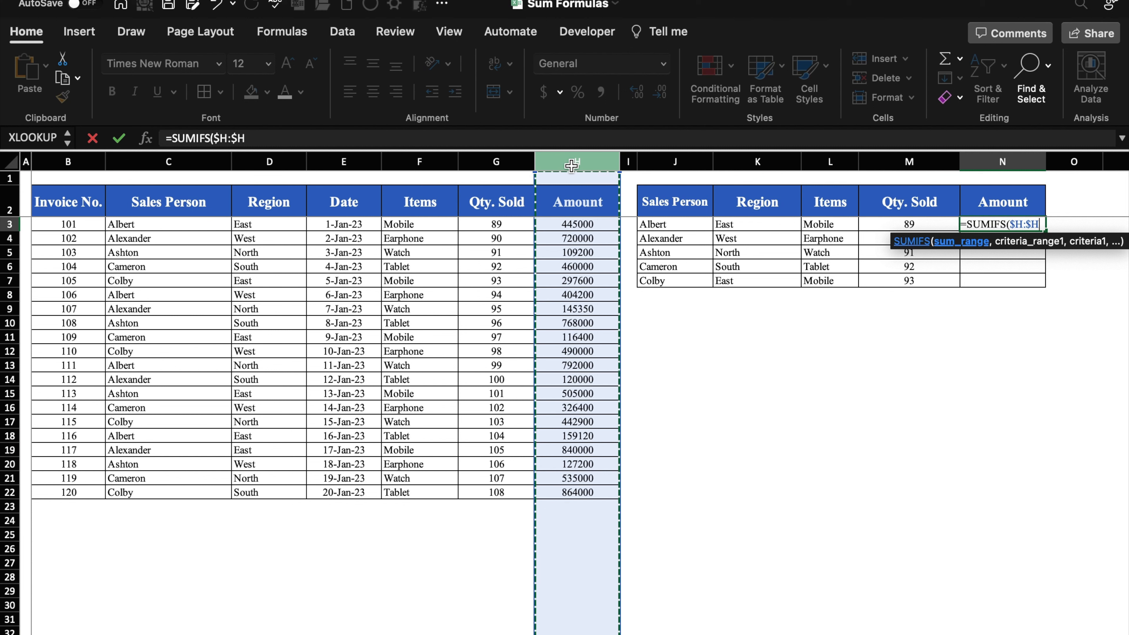
{"action": "type", "text": ","}
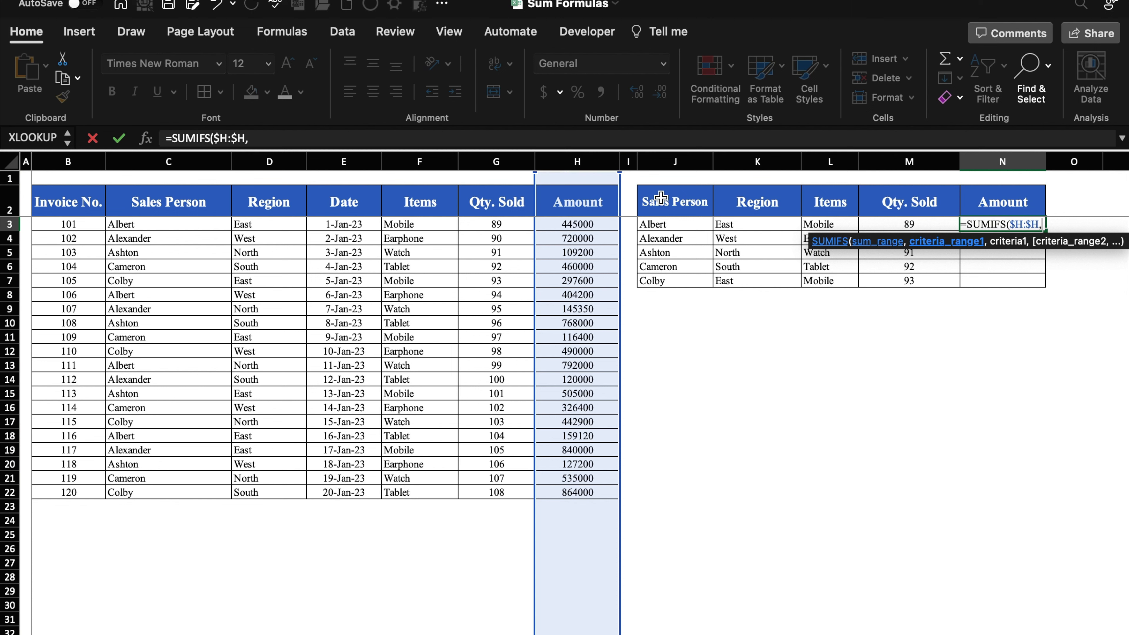
Step: Add the Sales Person column, $C:$C, as the first criteria range of the N3 formula, with J3 as its criterion
{"action": "left_click", "coordinate": [199, 158]}
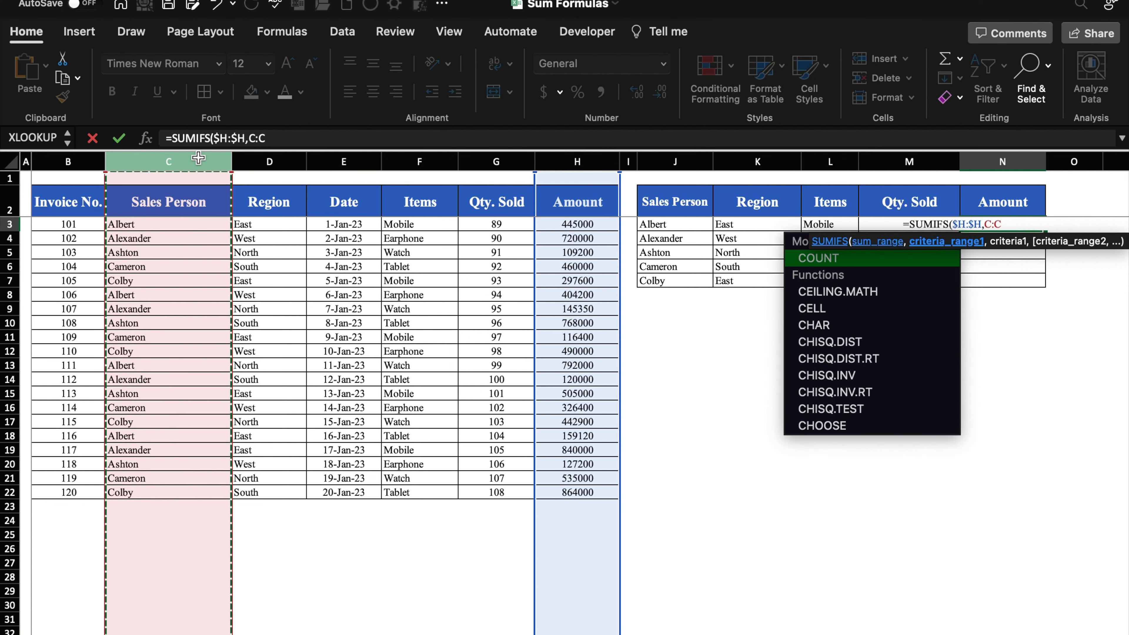
{"action": "key", "text": "F4"}
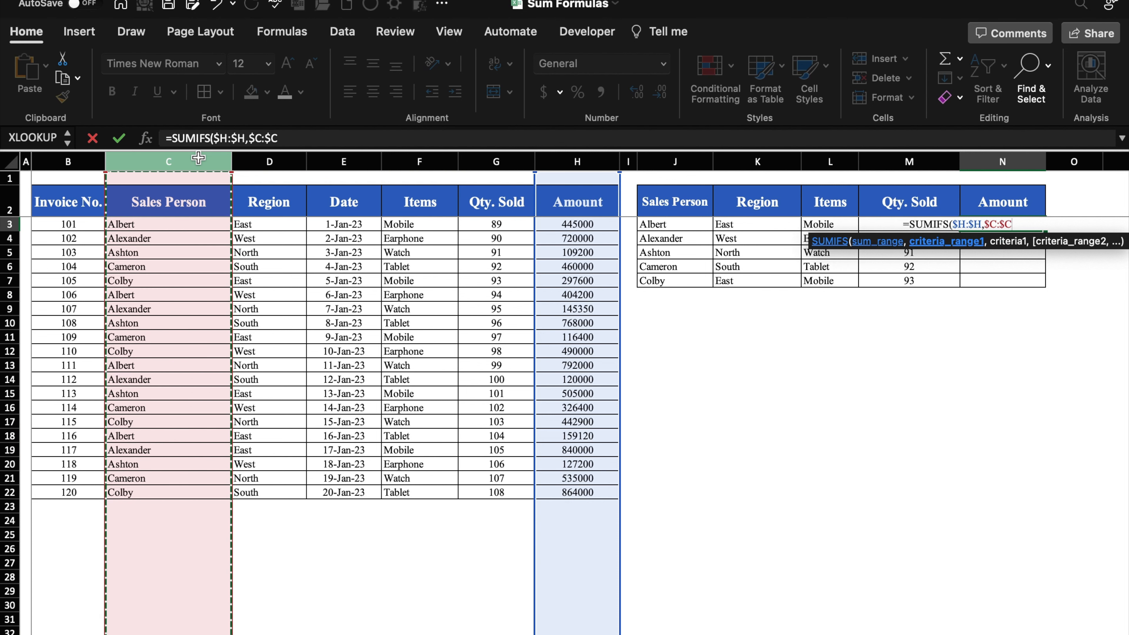
{"action": "type", "text": ","}
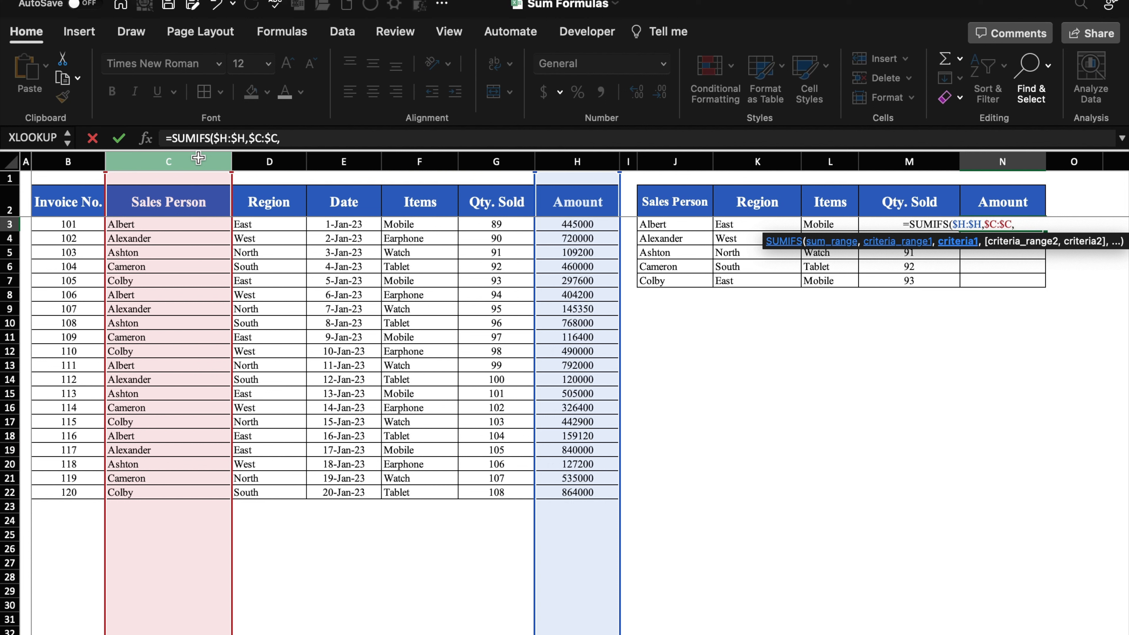
{"action": "left_click", "coordinate": [692, 225]}
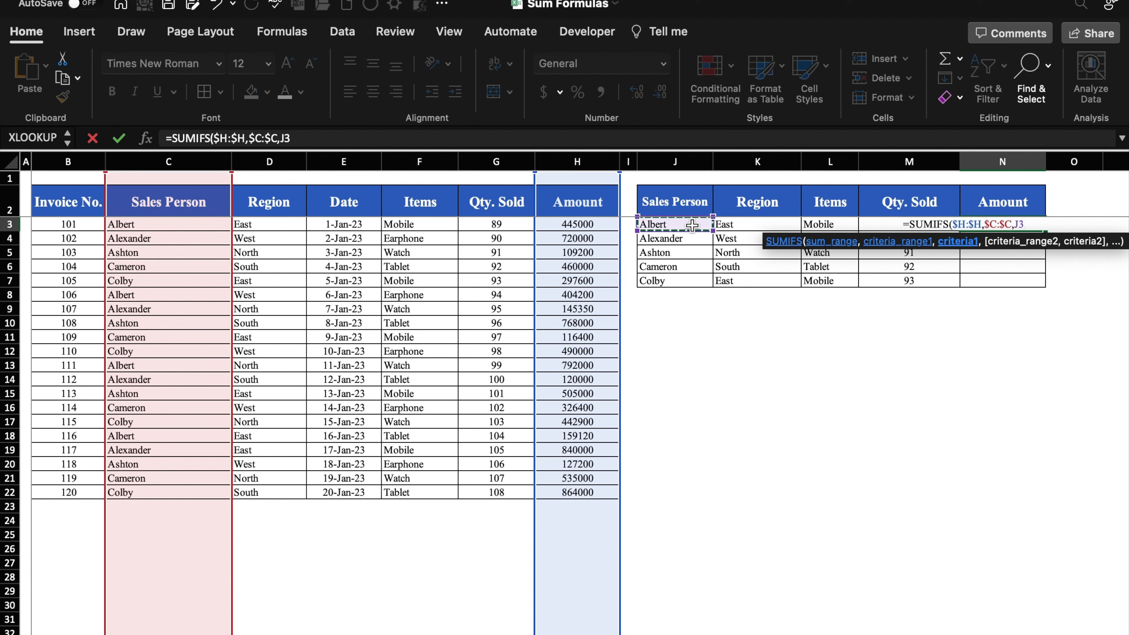
{"action": "type", "text": ","}
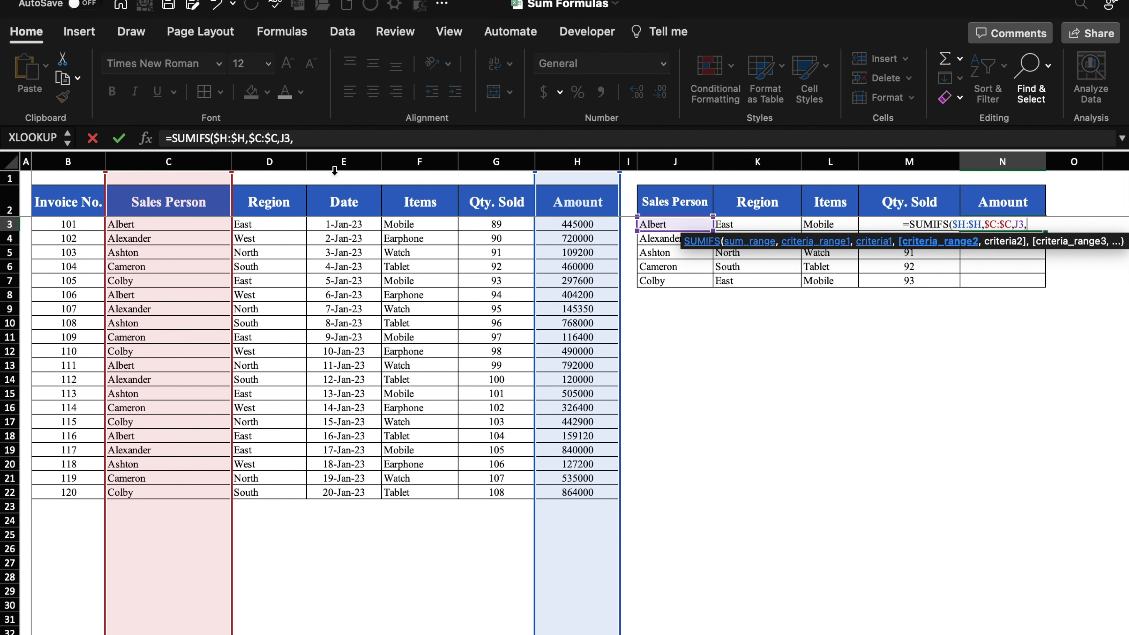
Step: Add the Region column, $D:$D, as the second criteria range of the N3 formula, with K3 as its criterion
{"action": "left_click", "coordinate": [279, 161]}
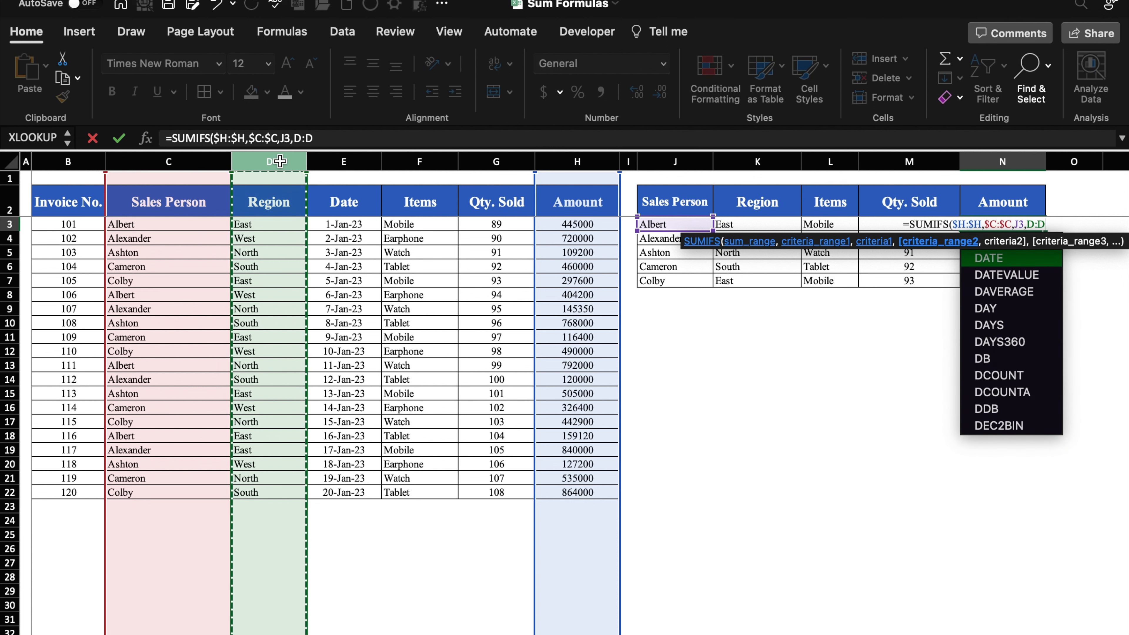
{"action": "key", "text": "F4"}
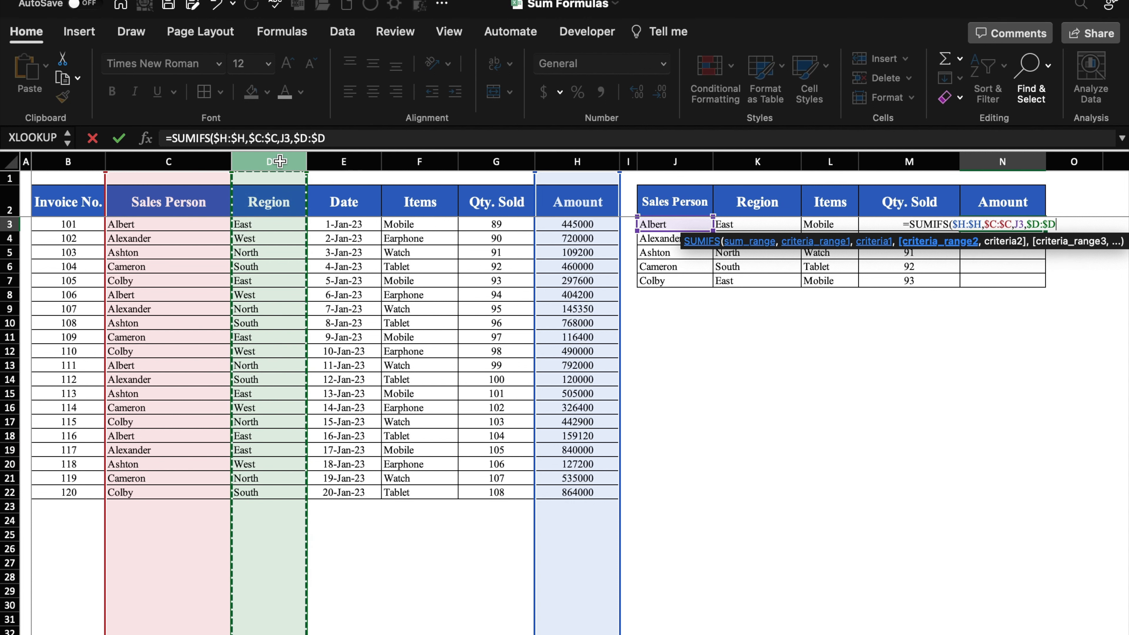
{"action": "type", "text": ","}
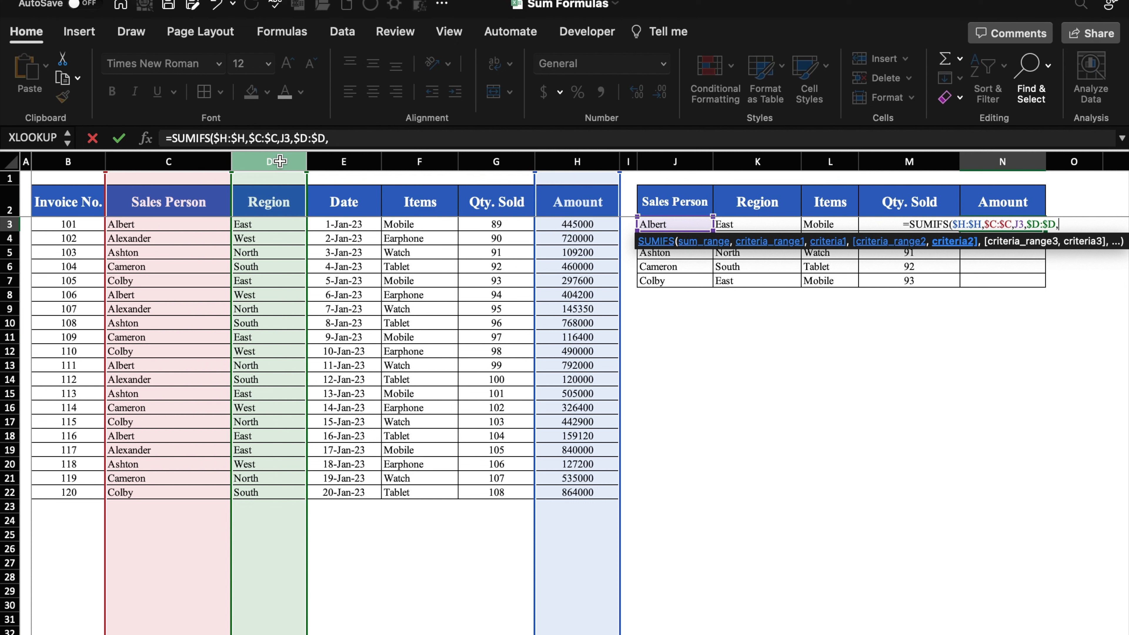
{"action": "left_click", "coordinate": [760, 223]}
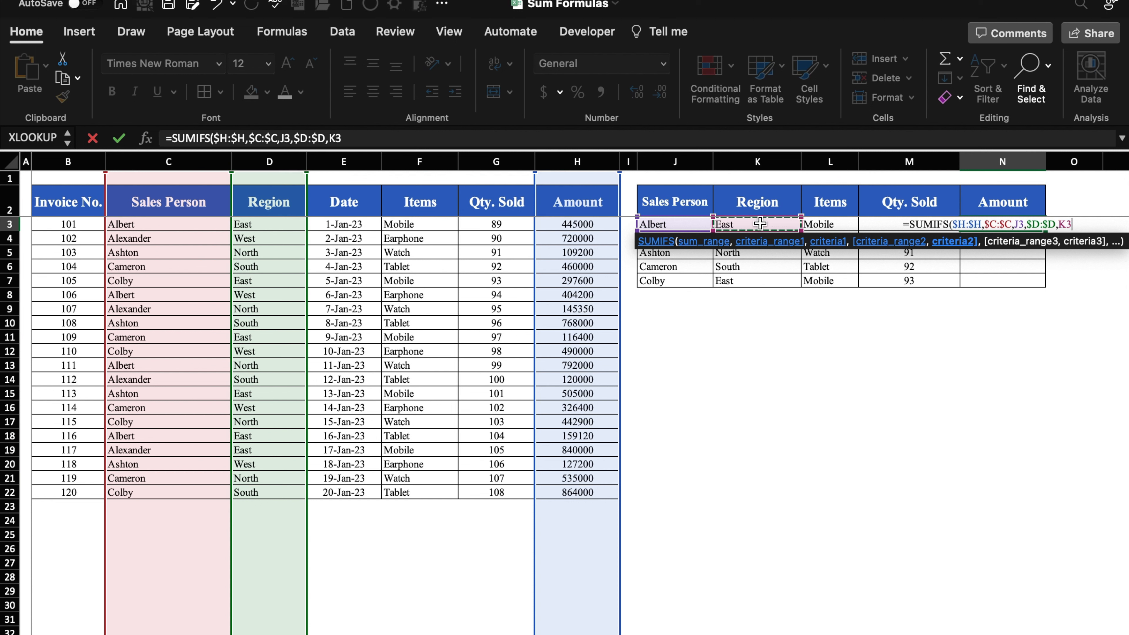
Step: Add the Items column, $F:$F, as the third criteria range with L3 as its criterion, and complete the N3 SUMIFS formula
{"action": "type", "text": ","}
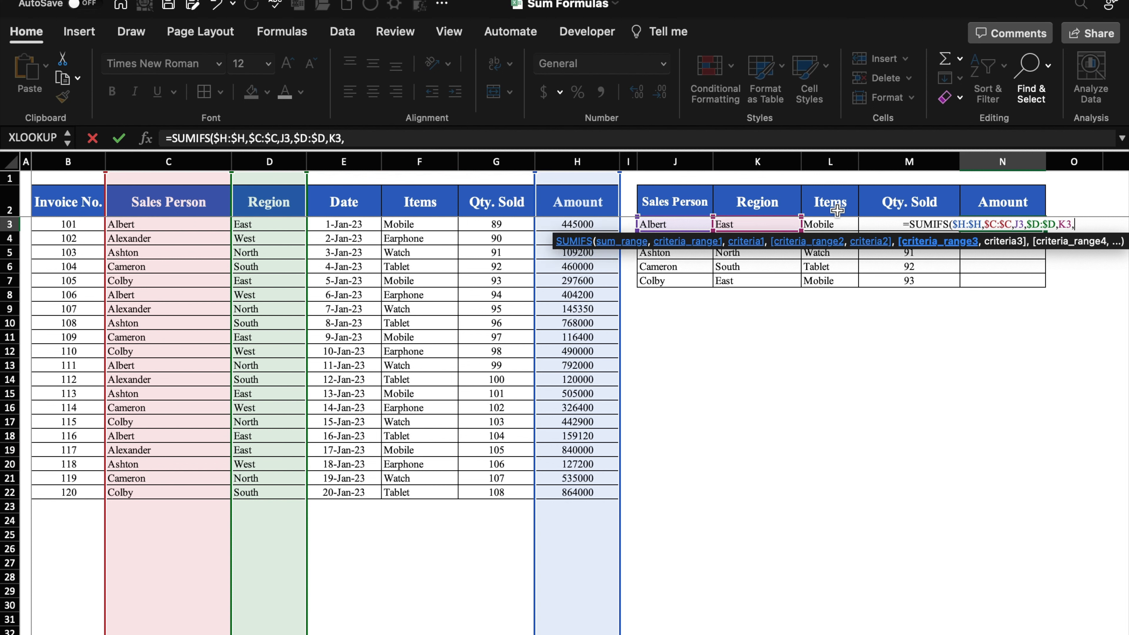
{"action": "left_click", "coordinate": [412, 162]}
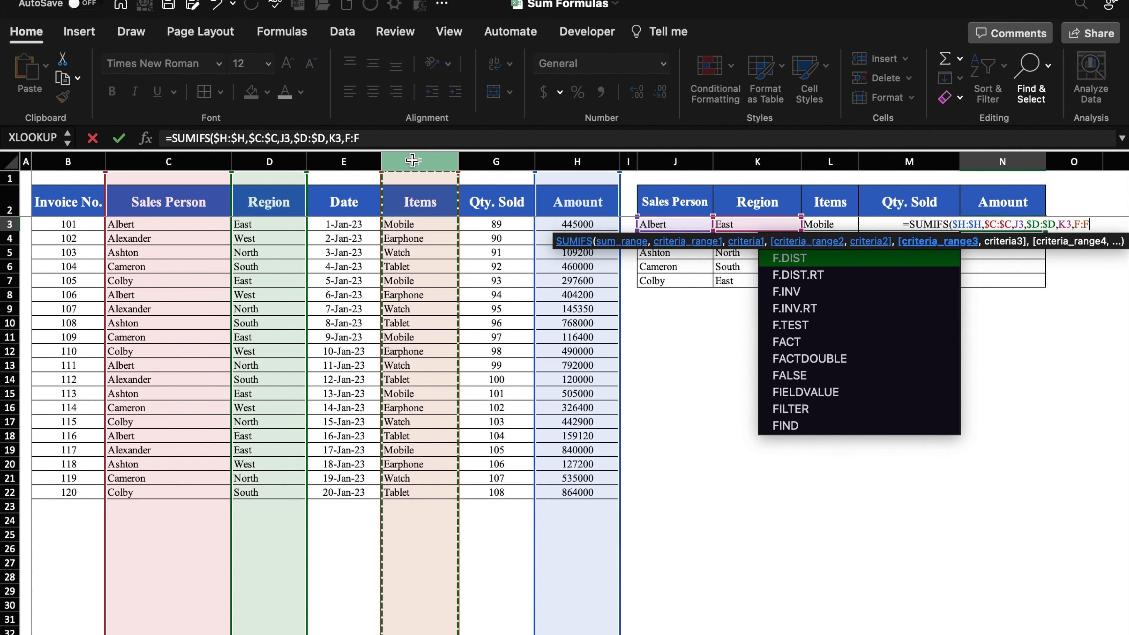
{"action": "key", "text": "F4"}
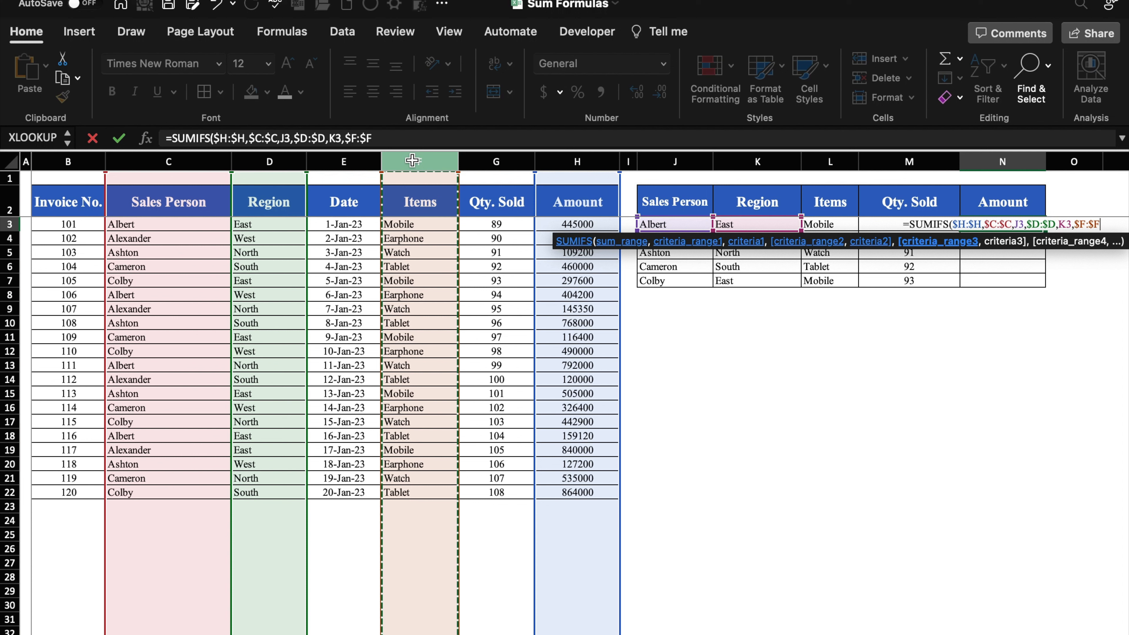
{"action": "type", "text": ","}
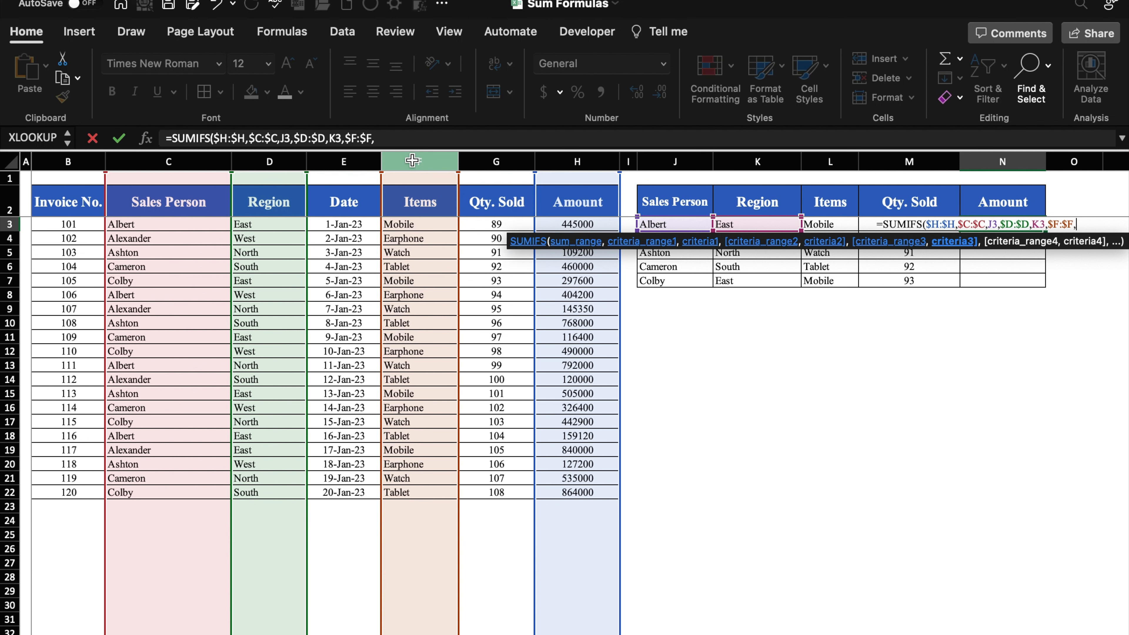
{"action": "left_click", "coordinate": [838, 223]}
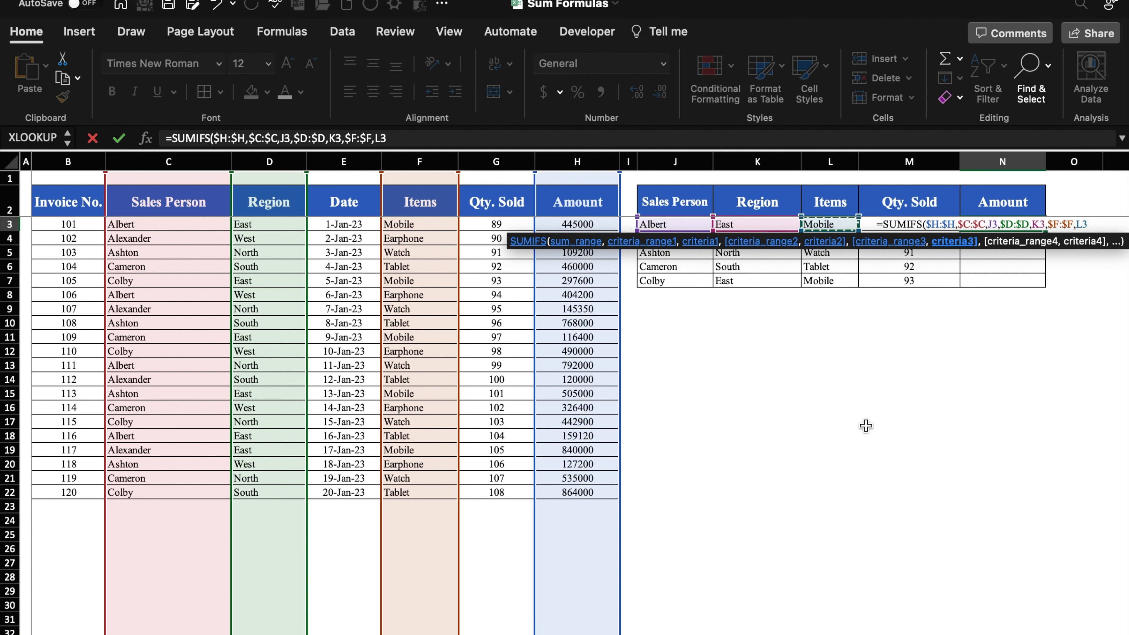
{"action": "type", "text": ")"}
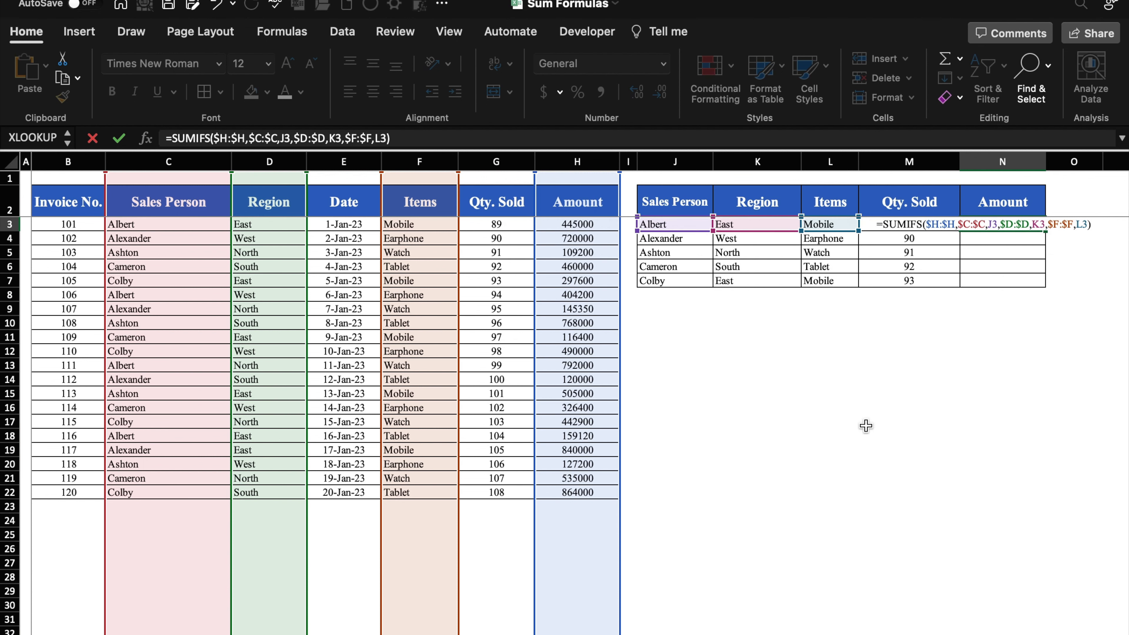
{"action": "key", "text": "Return"}
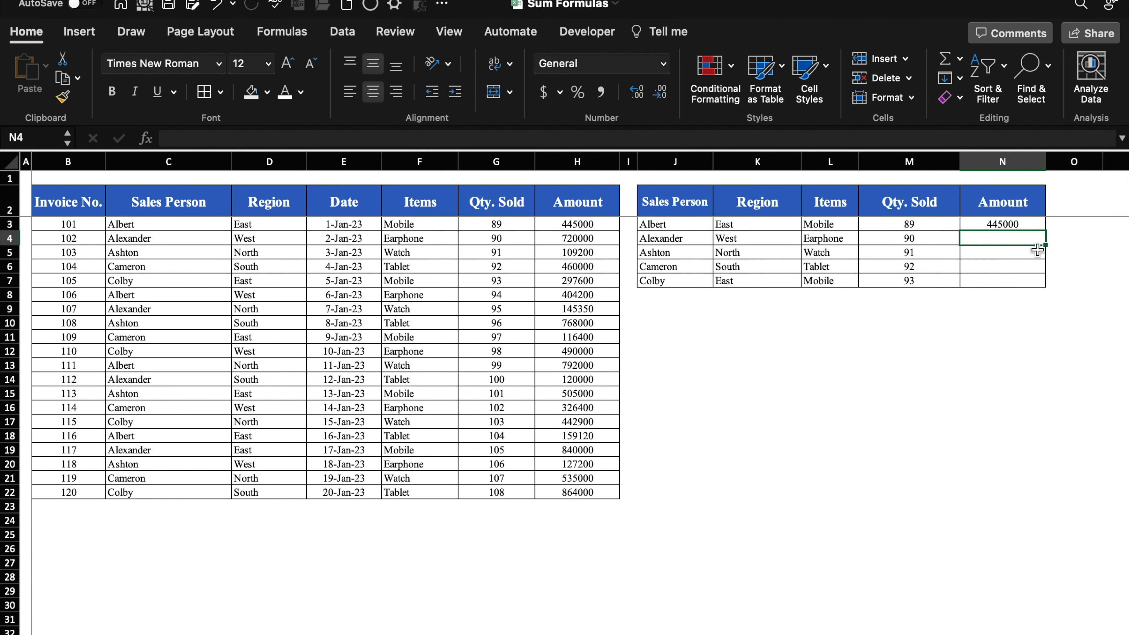
Step: Fill the Amount formula from N3 down to N7
{"action": "left_click", "coordinate": [1024, 225]}
{"action": "left_click_drag", "start_coordinate": [1047, 231], "coordinate": [1047, 287]}
{"action": "left_click", "coordinate": [760, 388]}
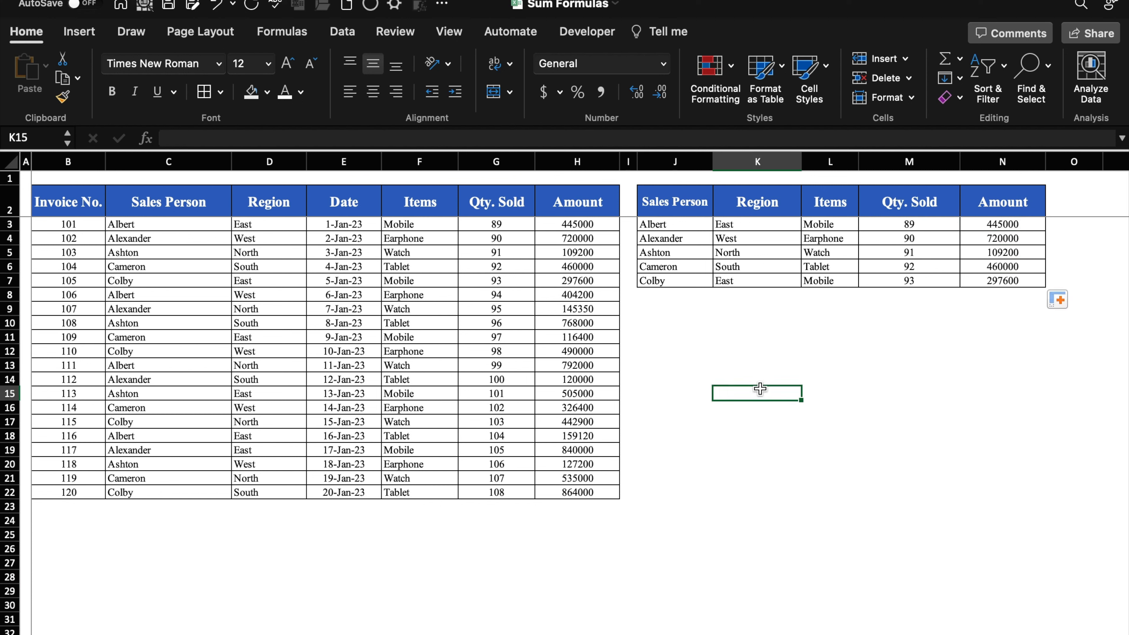
Step: Check the sales person, region, item and quantity against the summed amount in rows 3 and 7 of the summary table
{"action": "left_click", "coordinate": [675, 225]}
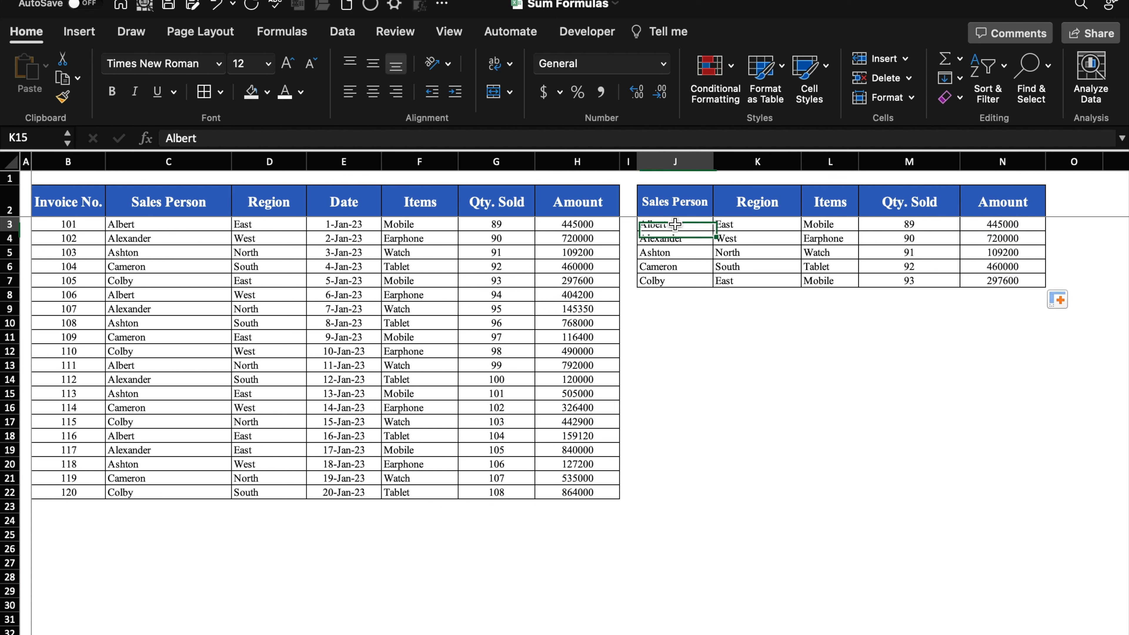
{"action": "left_click", "coordinate": [891, 226]}
{"action": "left_click", "coordinate": [836, 225]}
{"action": "left_click", "coordinate": [784, 224]}
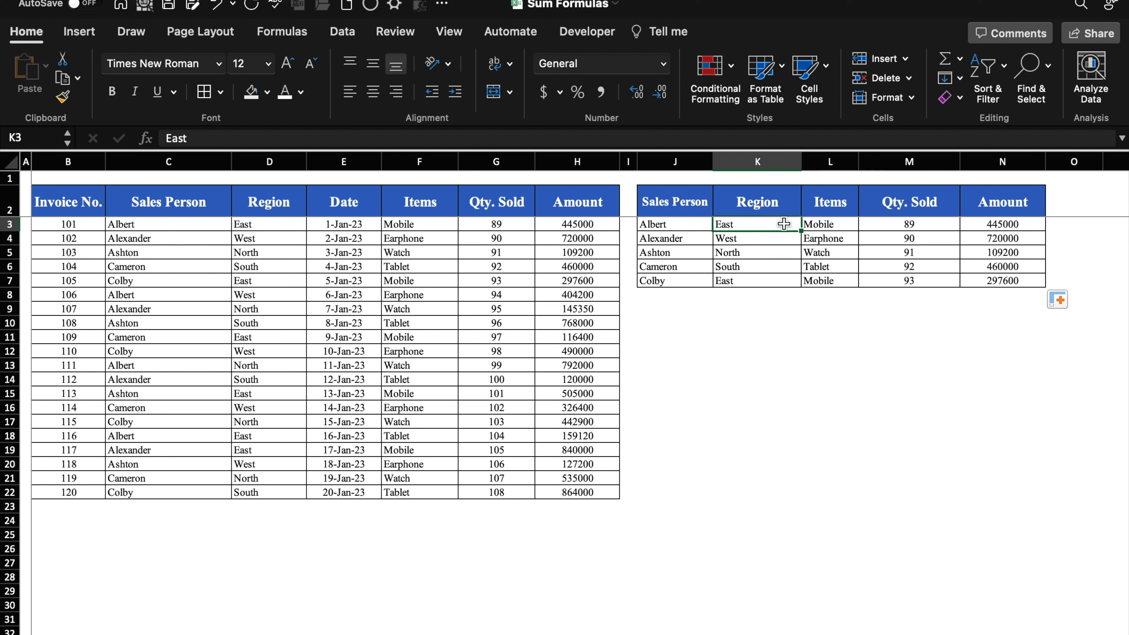
{"action": "left_click", "coordinate": [1034, 223]}
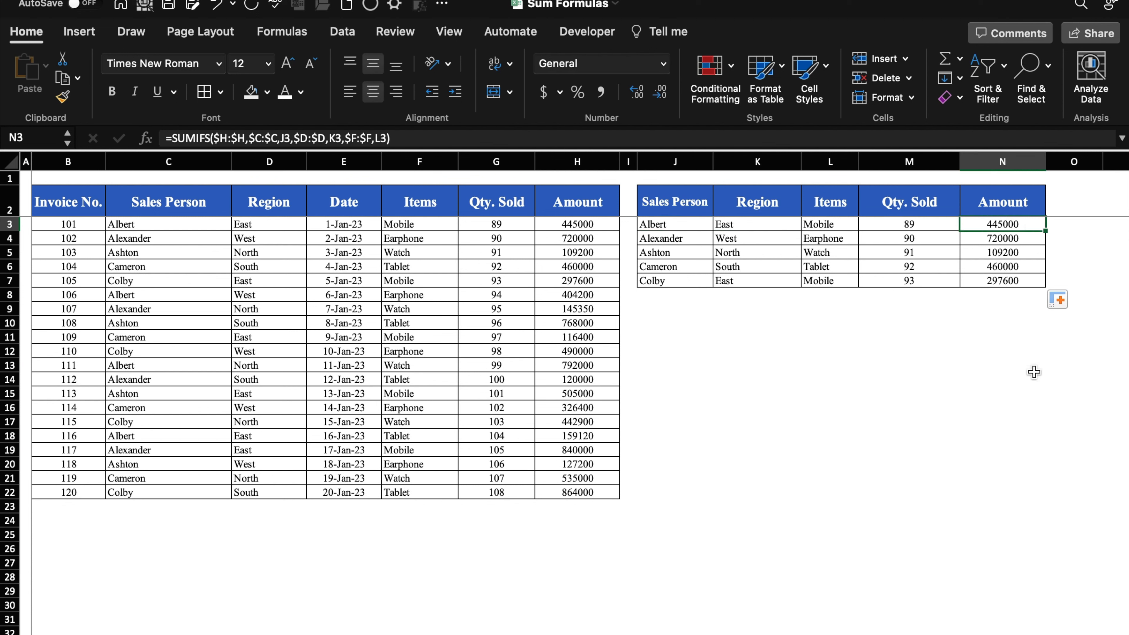
{"action": "left_click", "coordinate": [675, 282]}
{"action": "left_click", "coordinate": [894, 281]}
{"action": "left_click", "coordinate": [829, 280]}
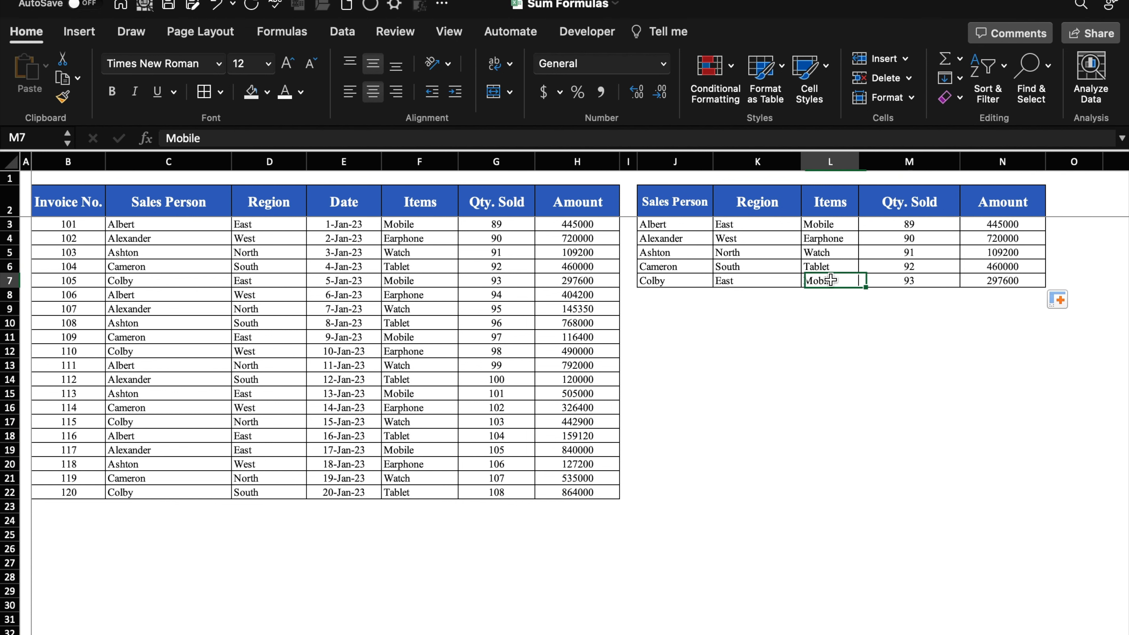
{"action": "left_click", "coordinate": [779, 280]}
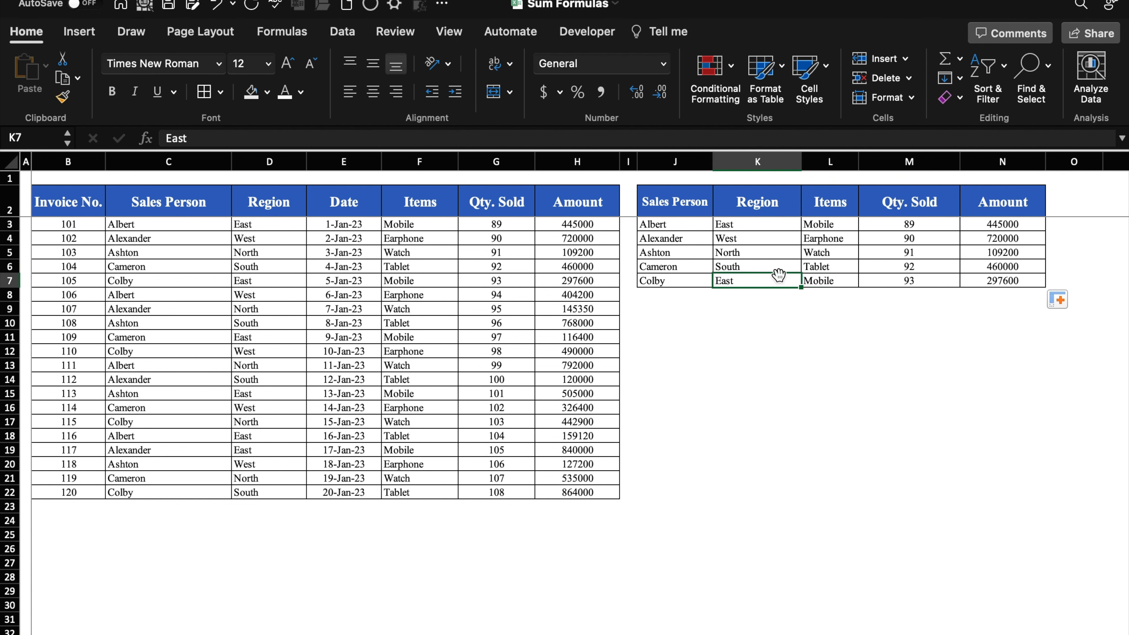
{"action": "left_click", "coordinate": [1023, 280]}
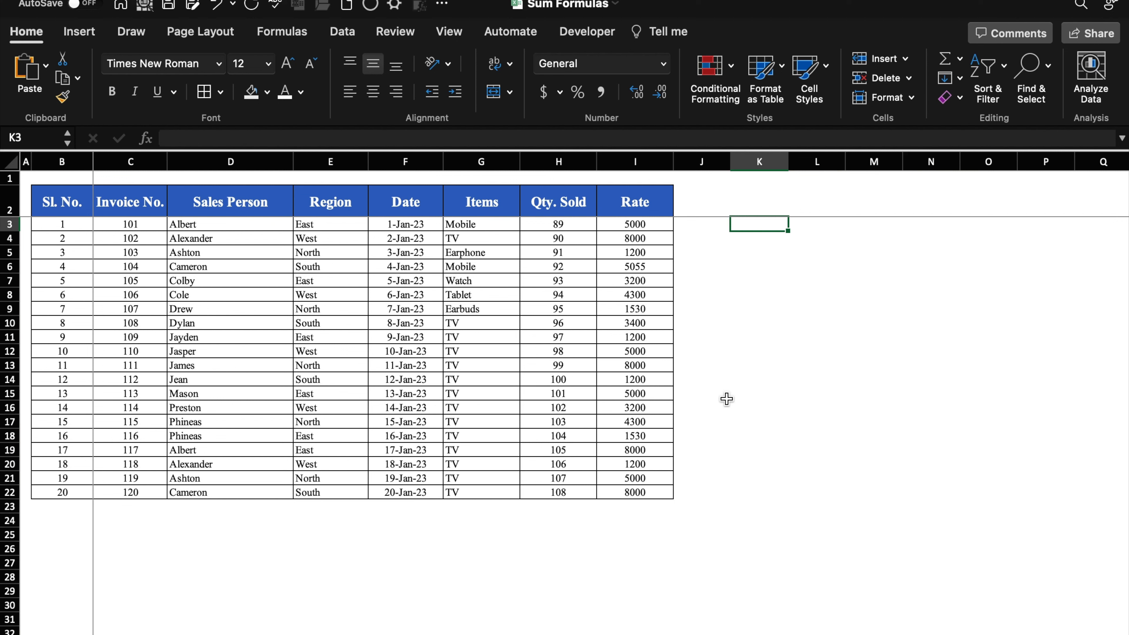
Step: On the sheet with the Rate column, multiply Qty. Sold by Rate for the first invoice in J3 with =H3*I3
{"action": "left_click", "coordinate": [586, 214]}
{"action": "left_click", "coordinate": [711, 230]}
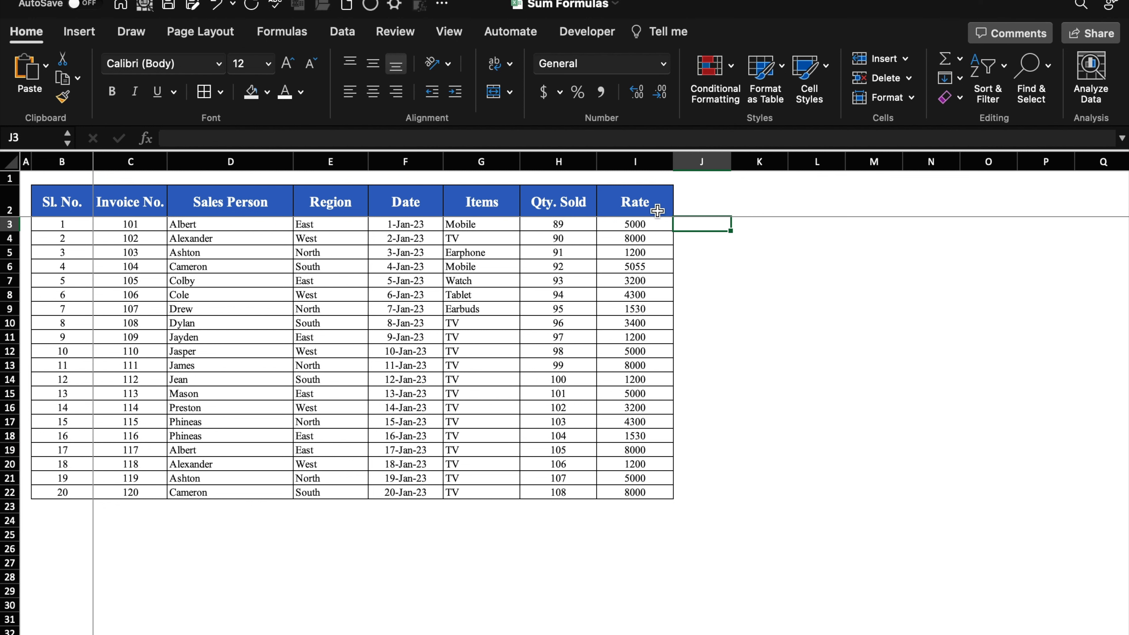
{"action": "left_click", "coordinate": [656, 223]}
{"action": "left_click", "coordinate": [586, 222]}
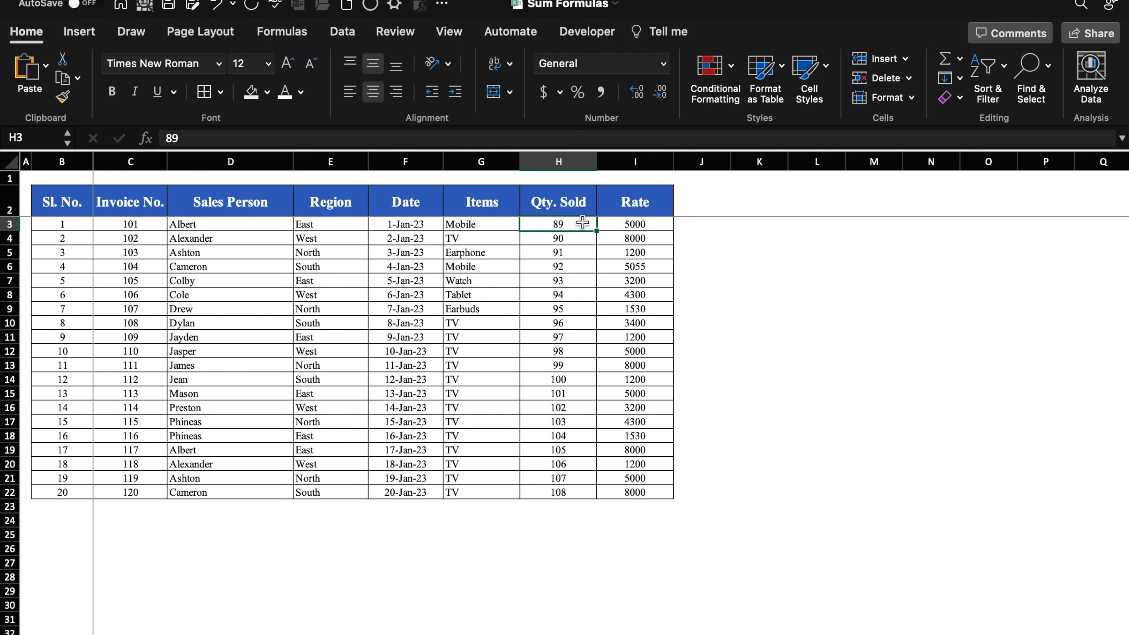
{"action": "left_click", "coordinate": [709, 227]}
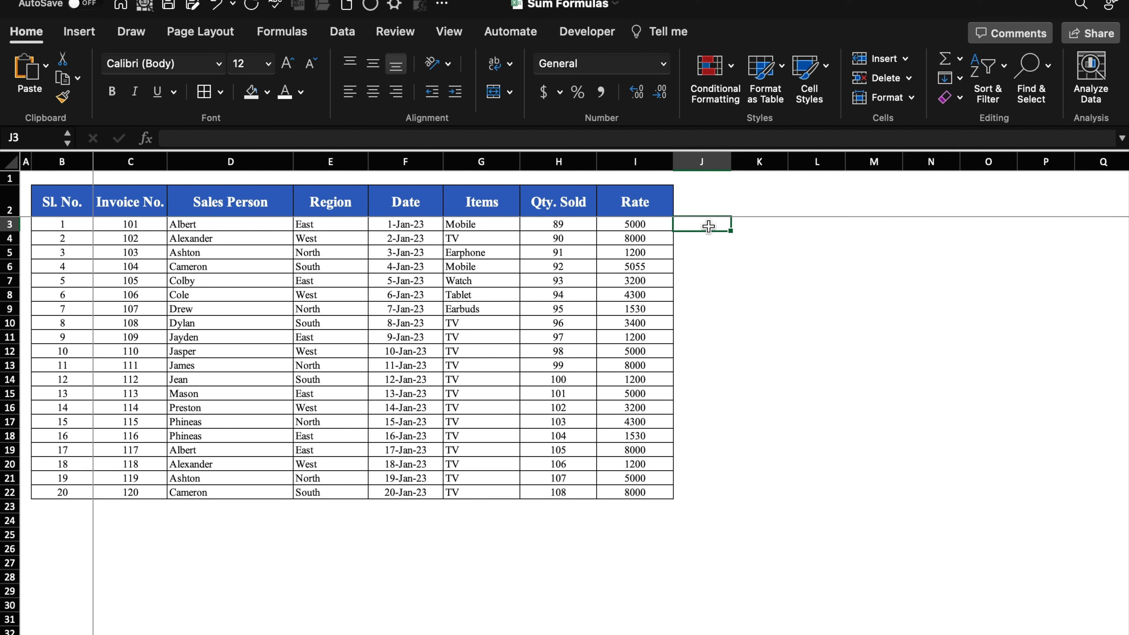
{"action": "type", "text": "="}
{"action": "left_click", "coordinate": [586, 222]}
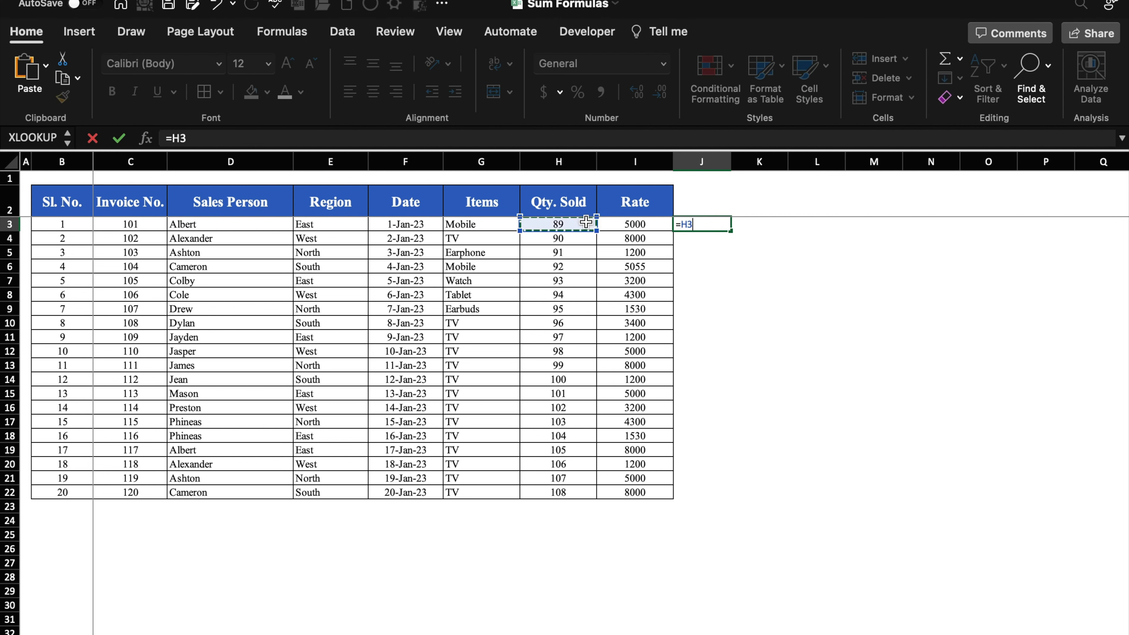
{"action": "type", "text": "*"}
{"action": "left_click", "coordinate": [654, 227]}
{"action": "key", "text": "Return"}
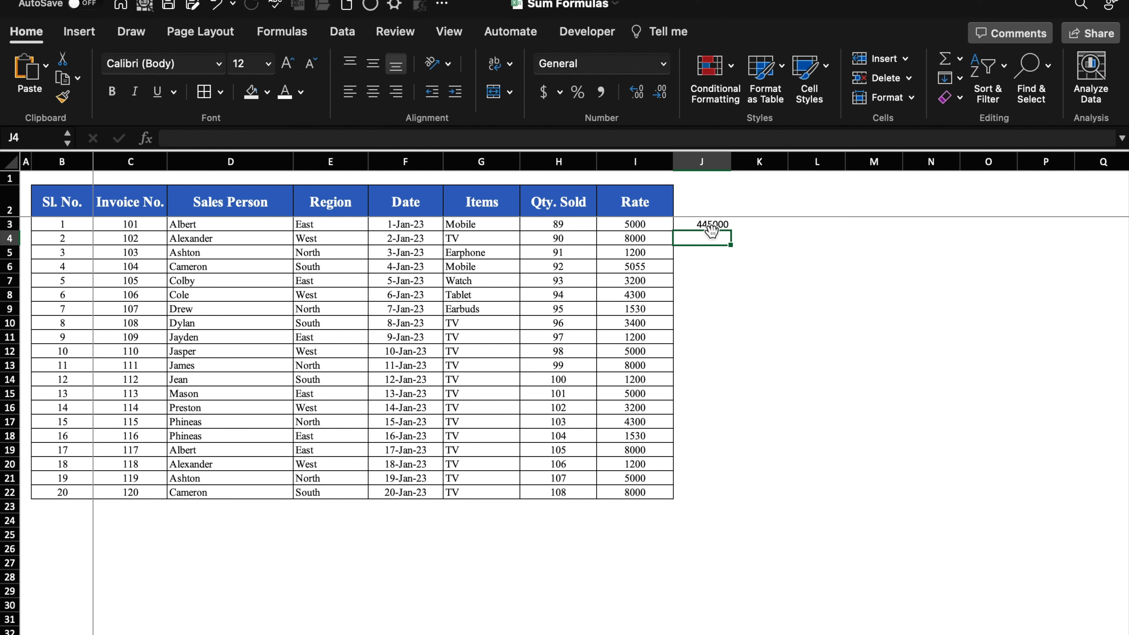
Step: Fill the J3 product formula down to J22 and total the results in J23 with =SUM(J3:J22)
{"action": "left_click", "coordinate": [716, 224]}
{"action": "left_click_drag", "start_coordinate": [732, 231], "coordinate": [730, 499]}
{"action": "left_click", "coordinate": [701, 509]}
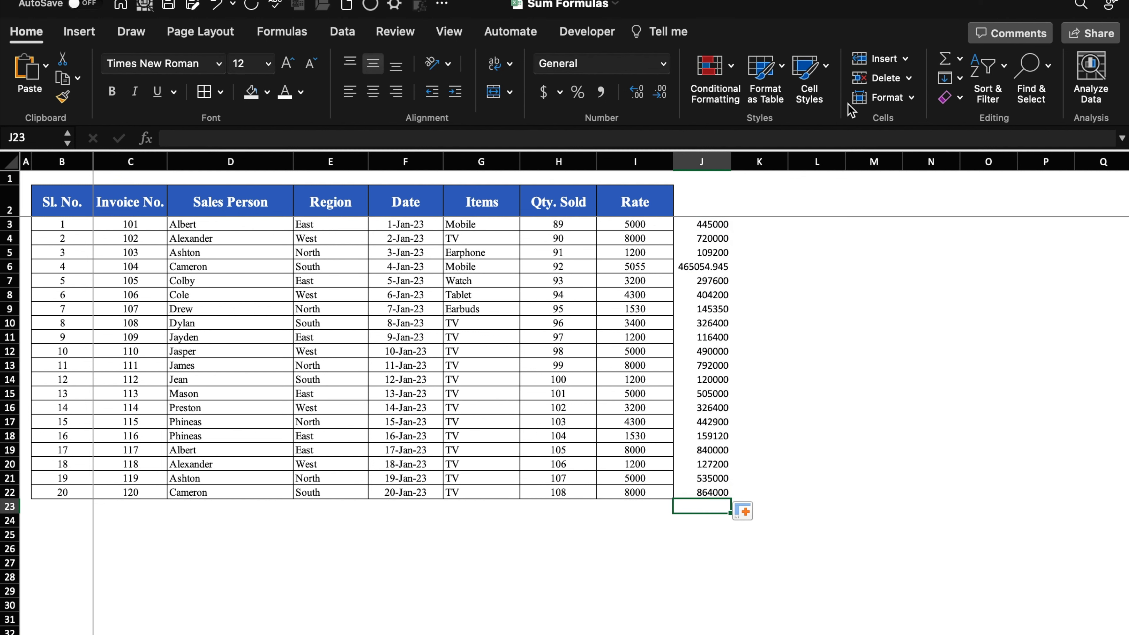
{"action": "left_click", "coordinate": [946, 59]}
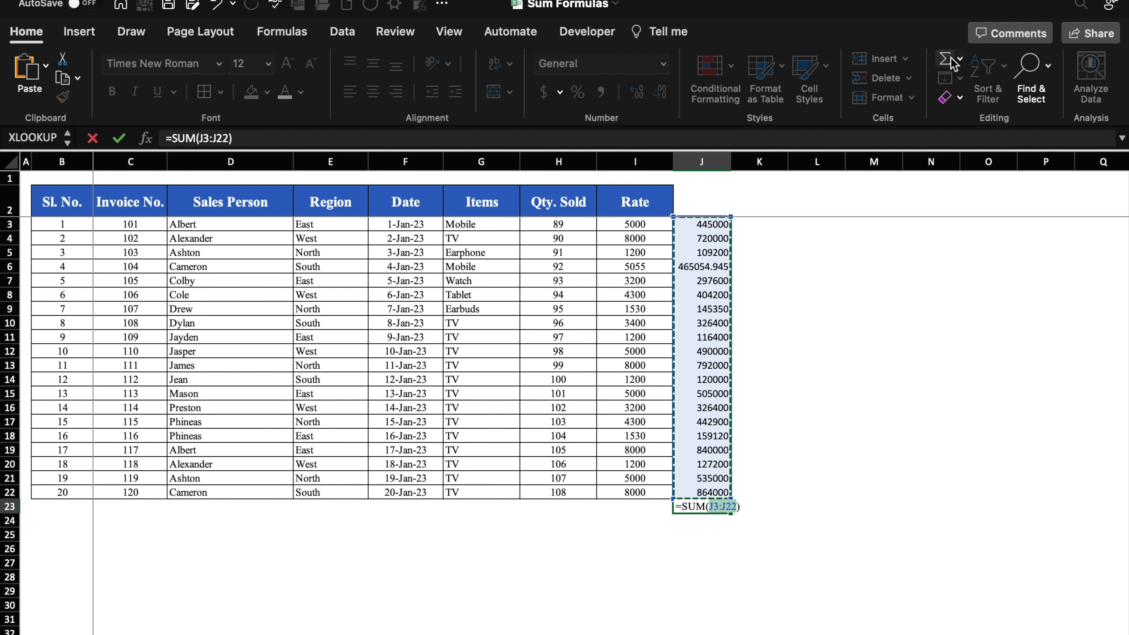
{"action": "key", "text": "Return"}
{"action": "left_click", "coordinate": [716, 506]}
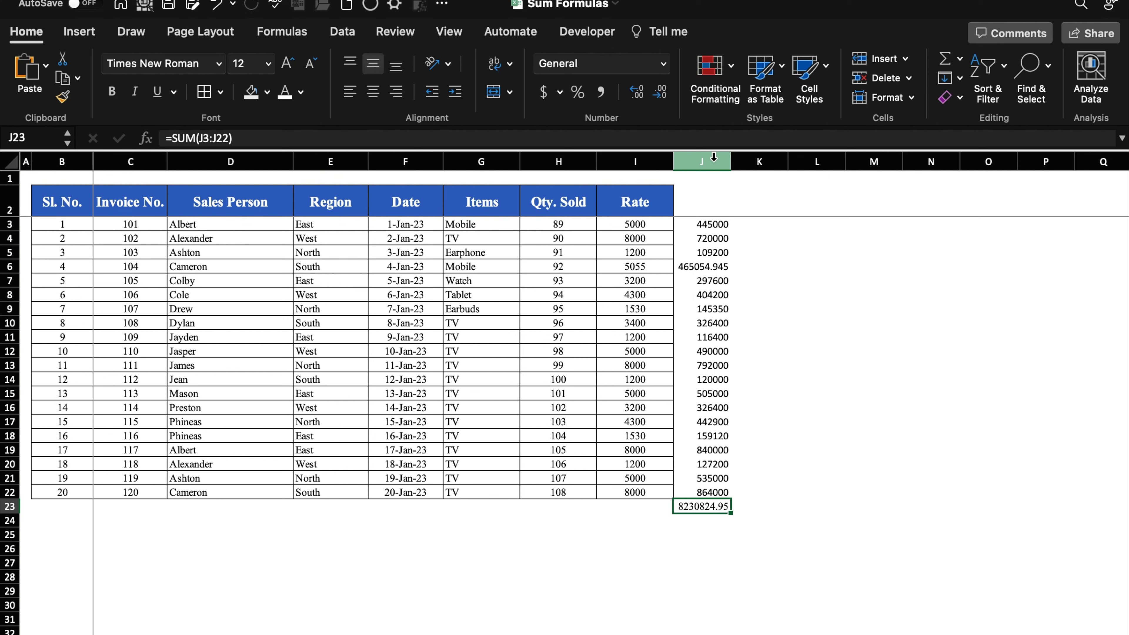
Step: Delete column J with the row-by-row products and their total
{"action": "left_click", "coordinate": [713, 163]}
{"action": "right_click", "coordinate": [715, 163]}
{"action": "left_click", "coordinate": [794, 275]}
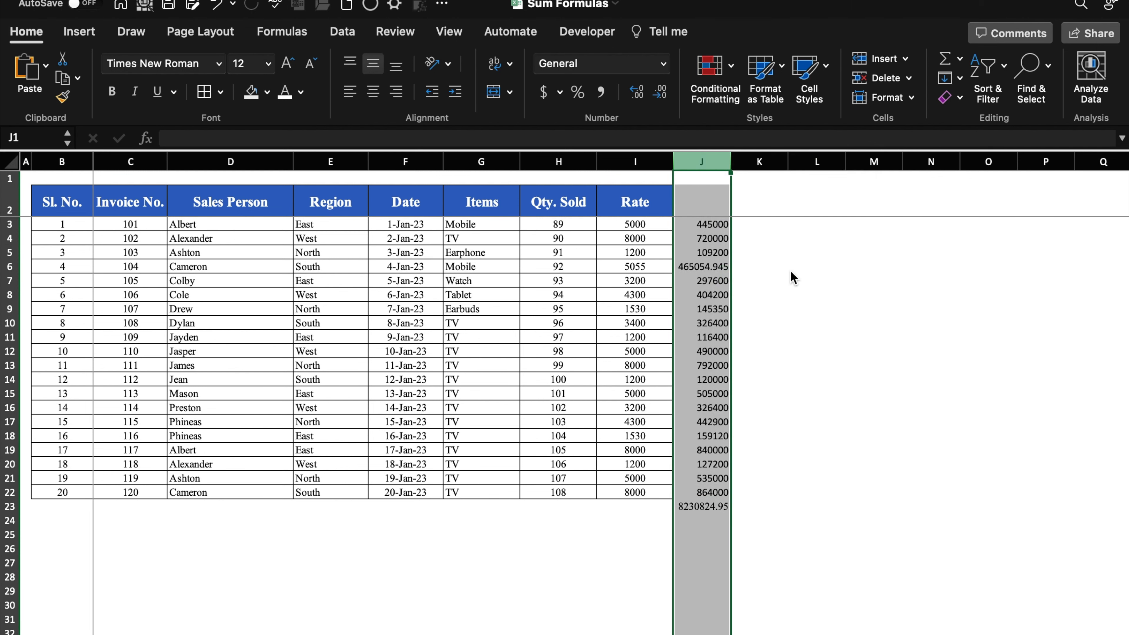
{"action": "left_click", "coordinate": [640, 509]}
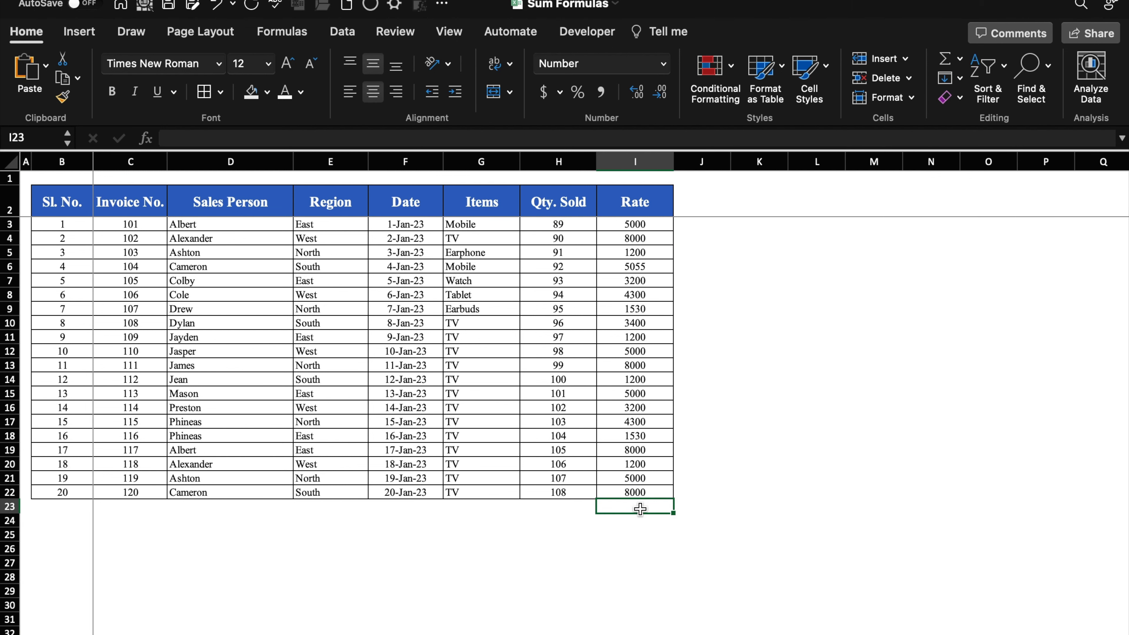
Step: Widen column K to about three times its width and start a SUMPRODUCT formula in K2
{"action": "left_click", "coordinate": [759, 200]}
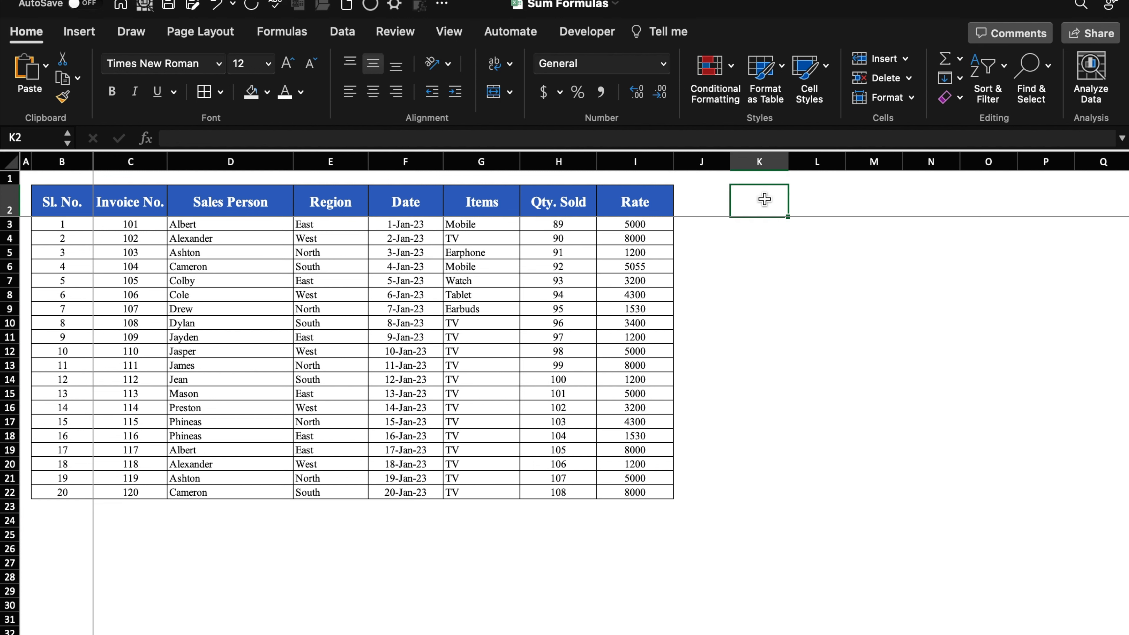
{"action": "left_click_drag", "start_coordinate": [788, 162], "coordinate": [899, 171]}
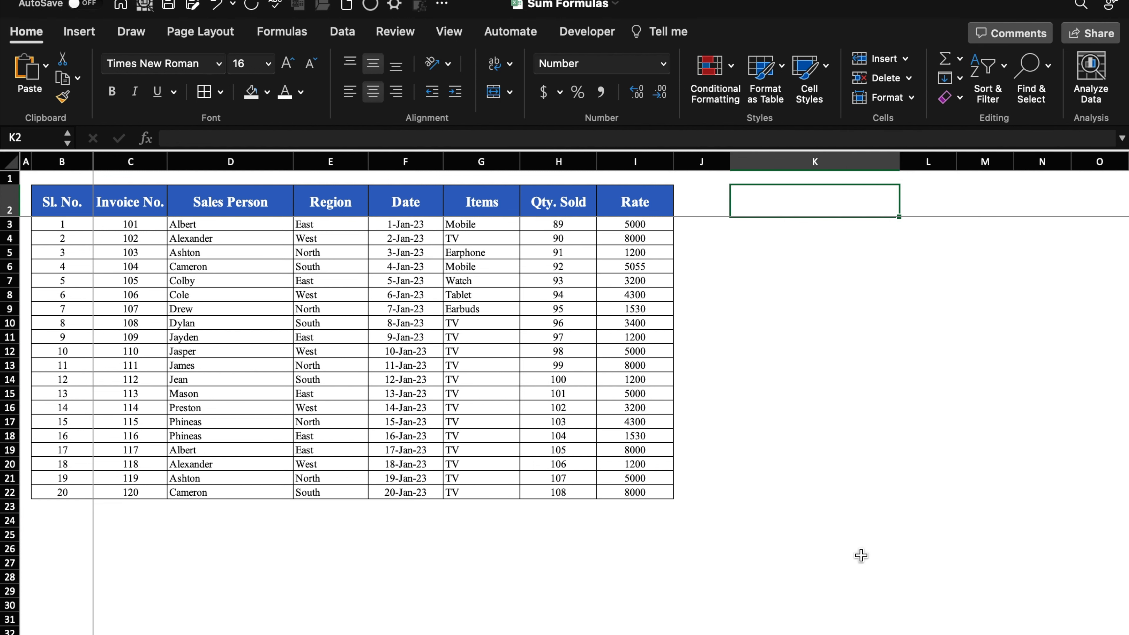
{"action": "type", "text": "="}
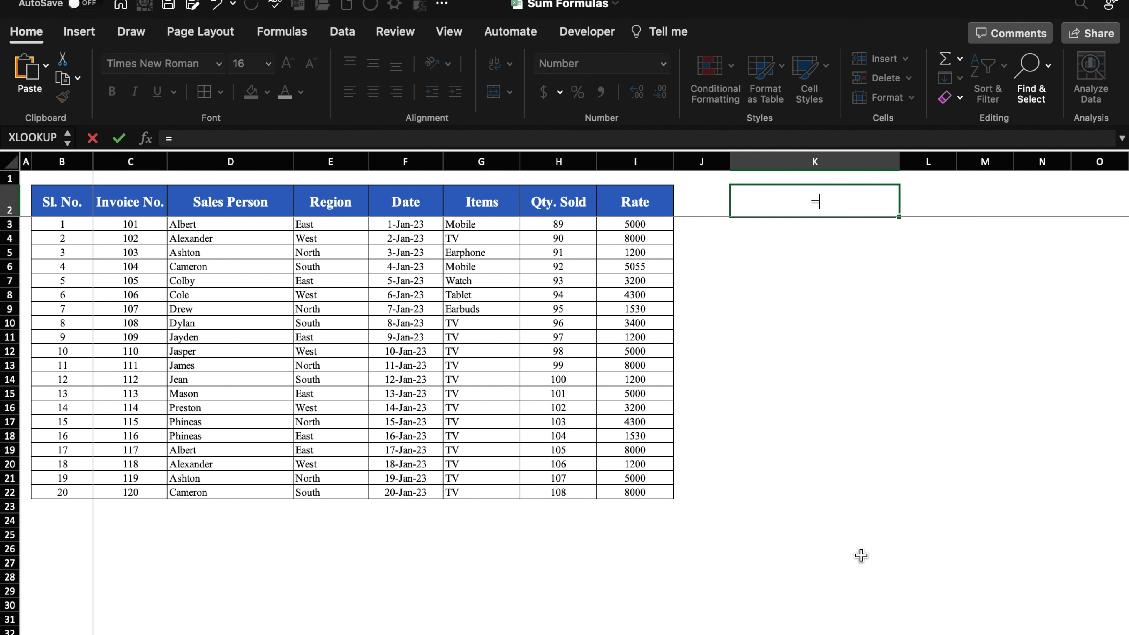
{"action": "type", "text": "sum"}
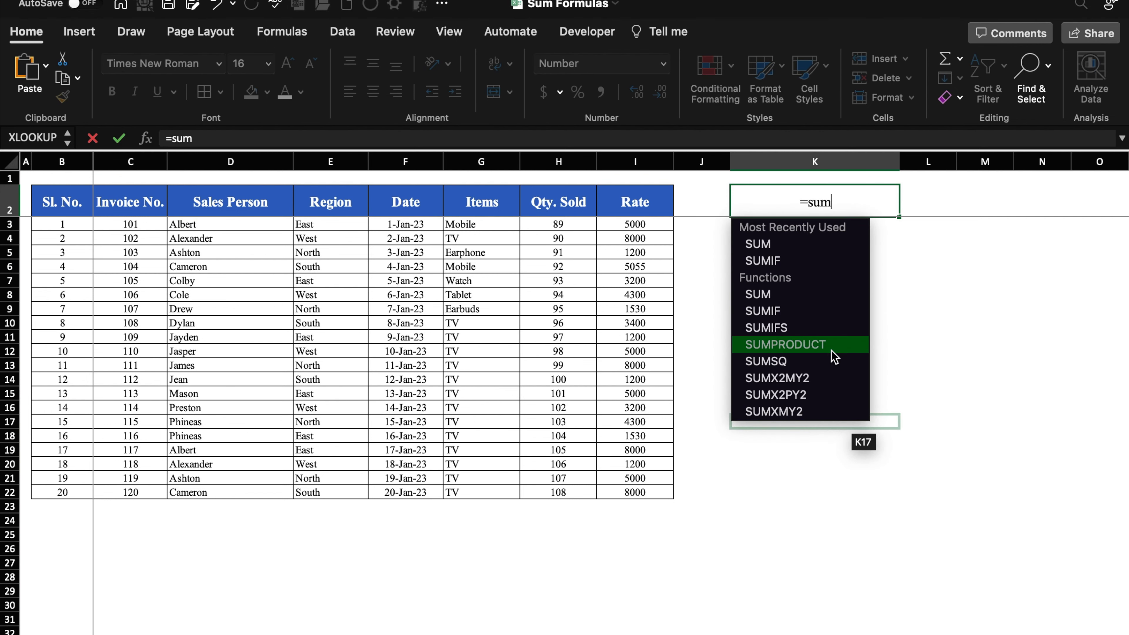
{"action": "double_click", "coordinate": [833, 355]}
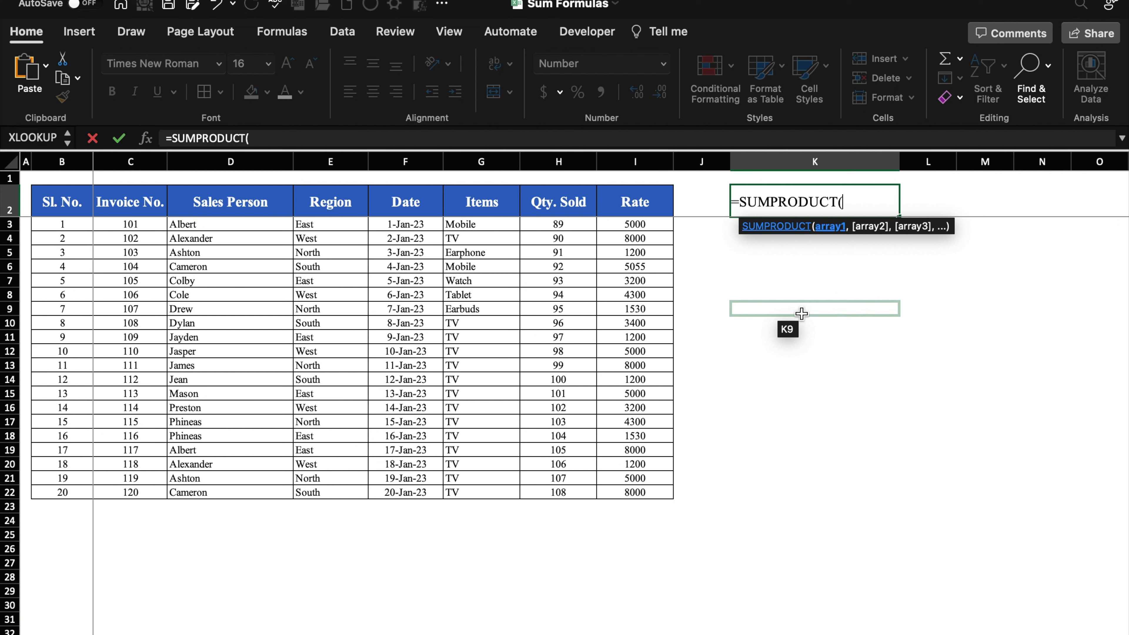
Step: Complete the K2 SUMPRODUCT formula with the Qty. Sold column H:H and the Rate column I:I as its two arrays
{"action": "left_click", "coordinate": [560, 163]}
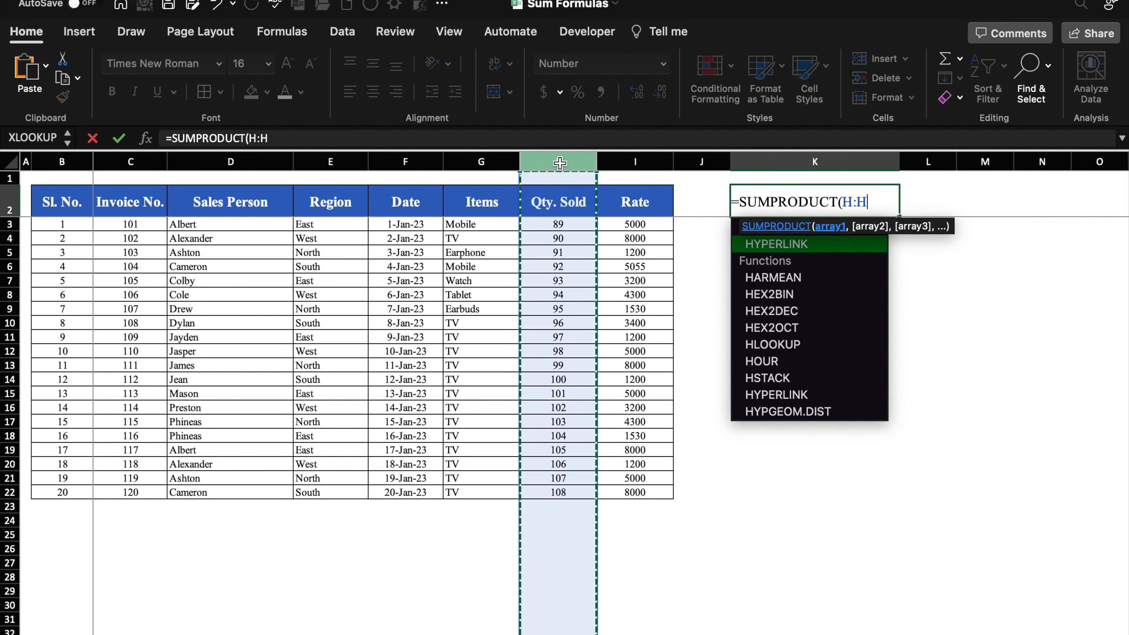
{"action": "type", "text": ","}
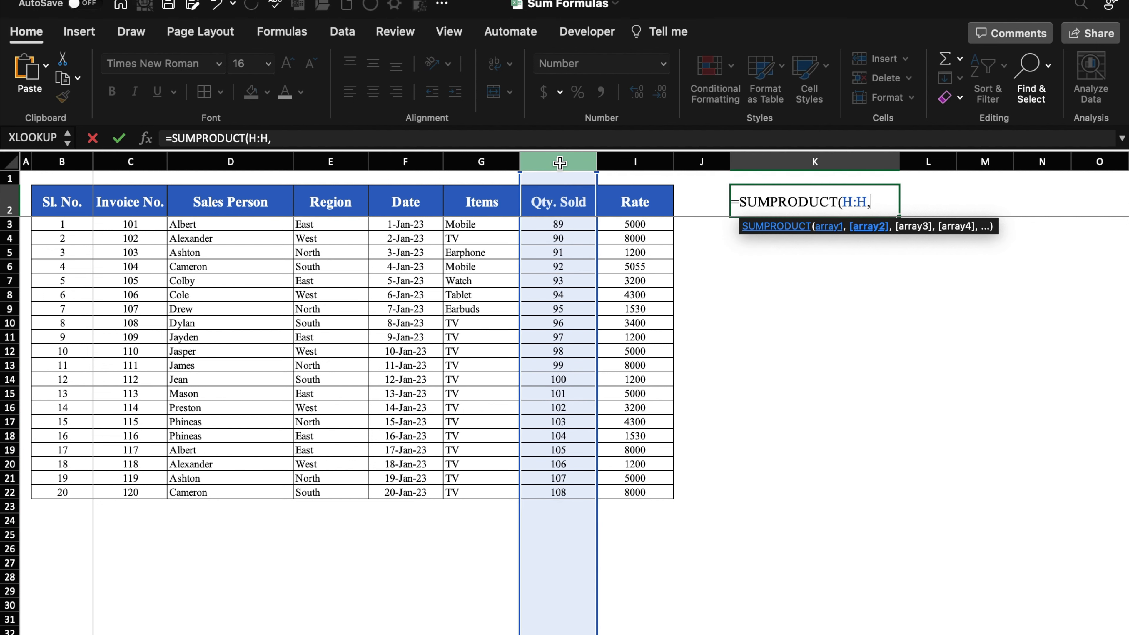
{"action": "left_click", "coordinate": [642, 160]}
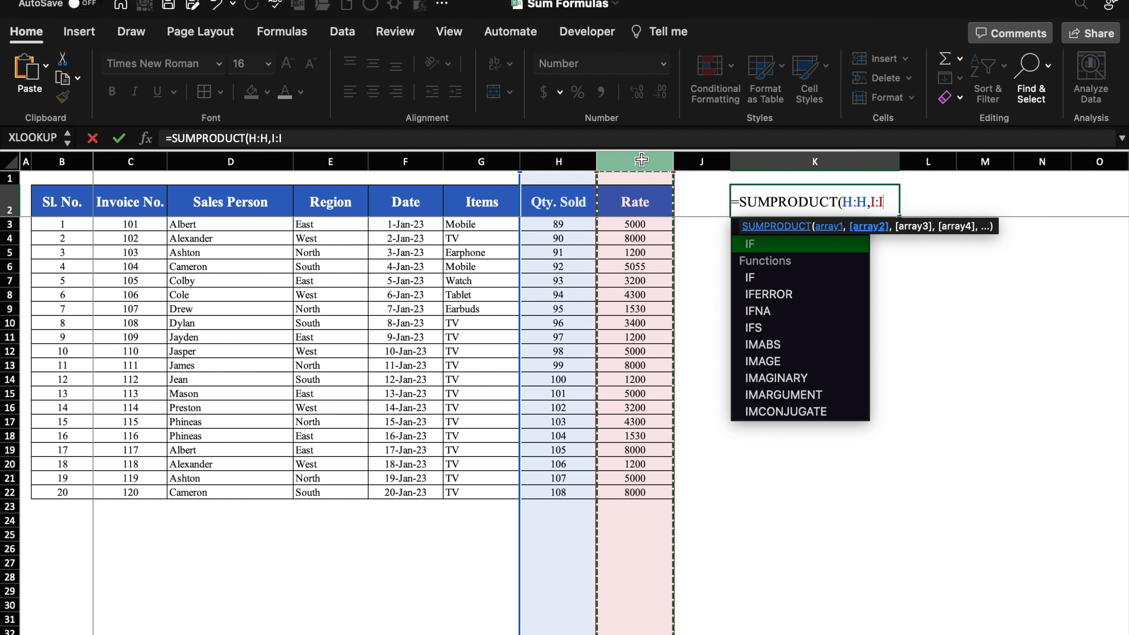
{"action": "type", "text": ")"}
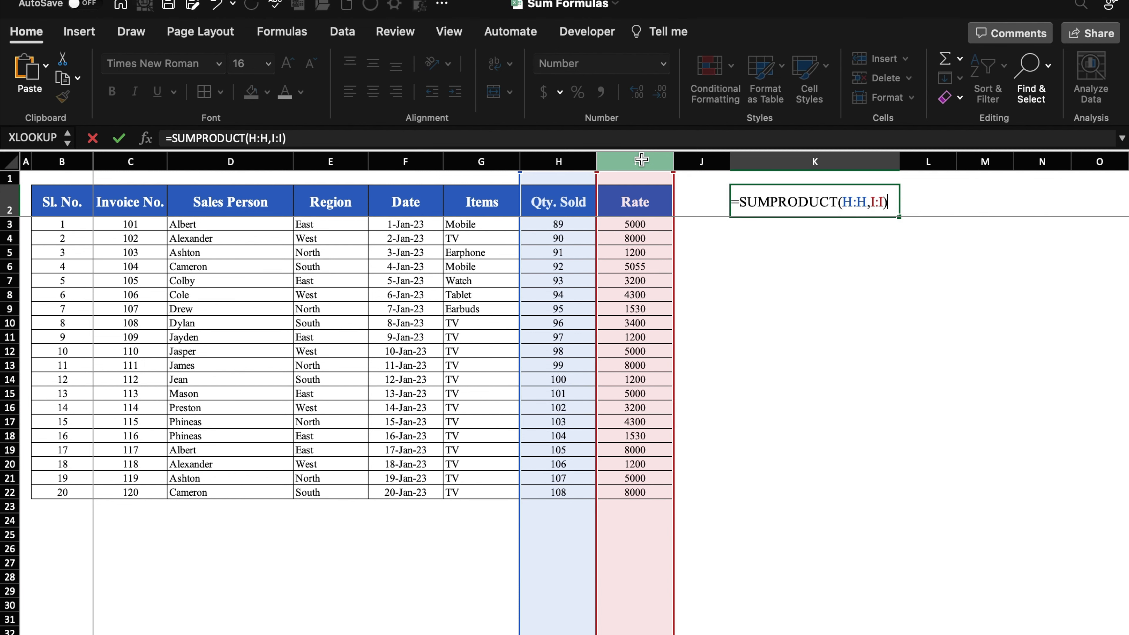
{"action": "key", "text": "Return"}
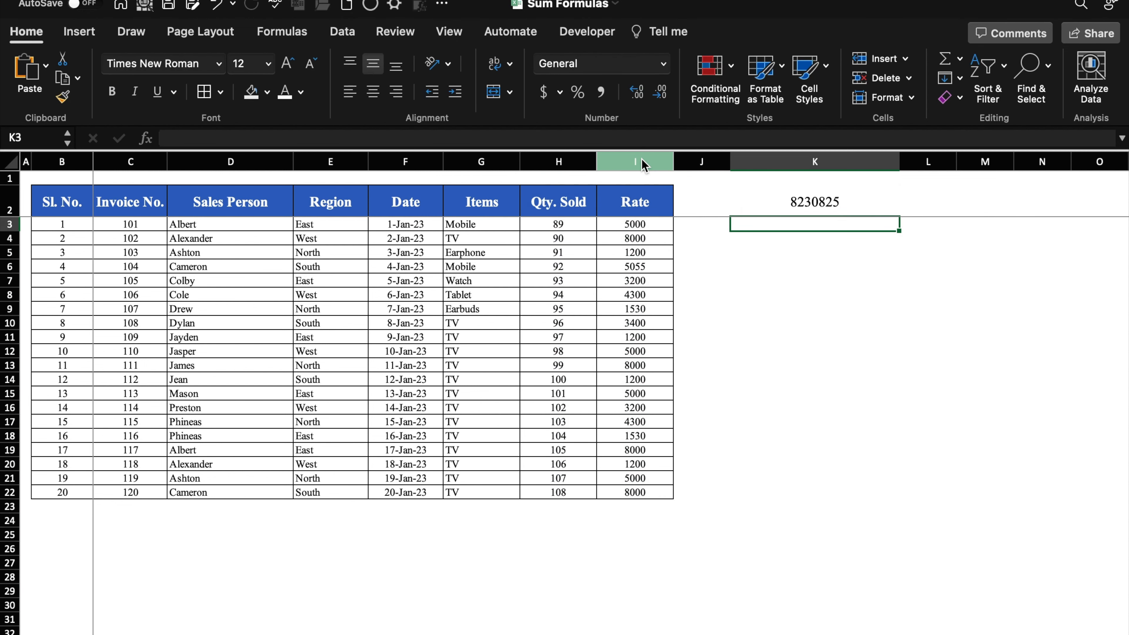
{"action": "left_click", "coordinate": [822, 202]}
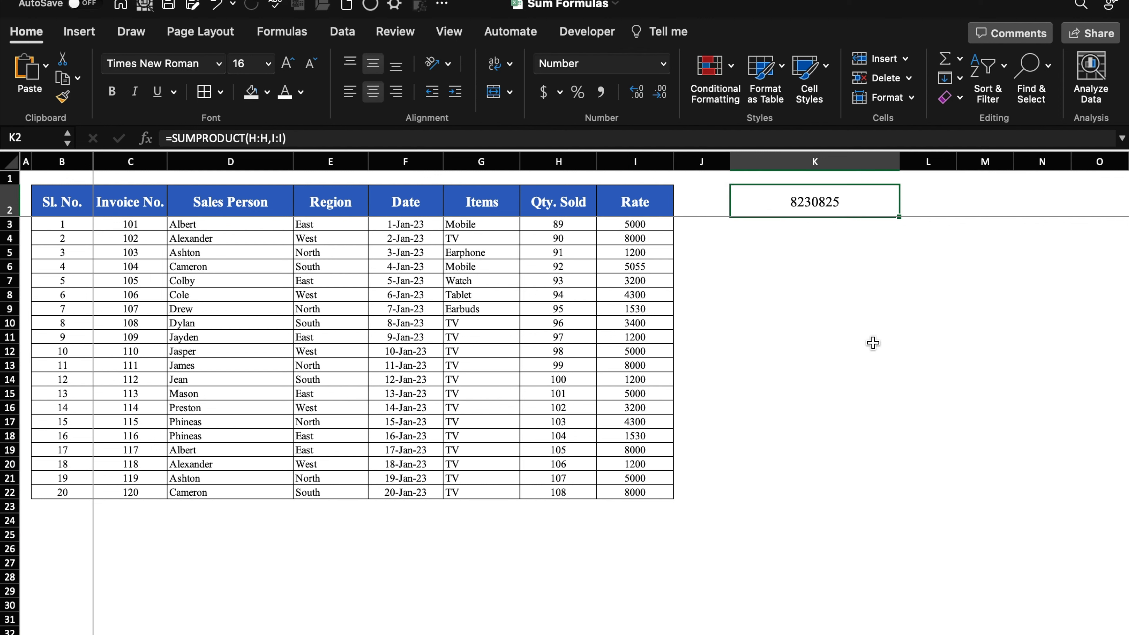
Step: Multiply rate by quantity with =I3*H3 in J3 and fill the formula down to J22
{"action": "left_click", "coordinate": [689, 229]}
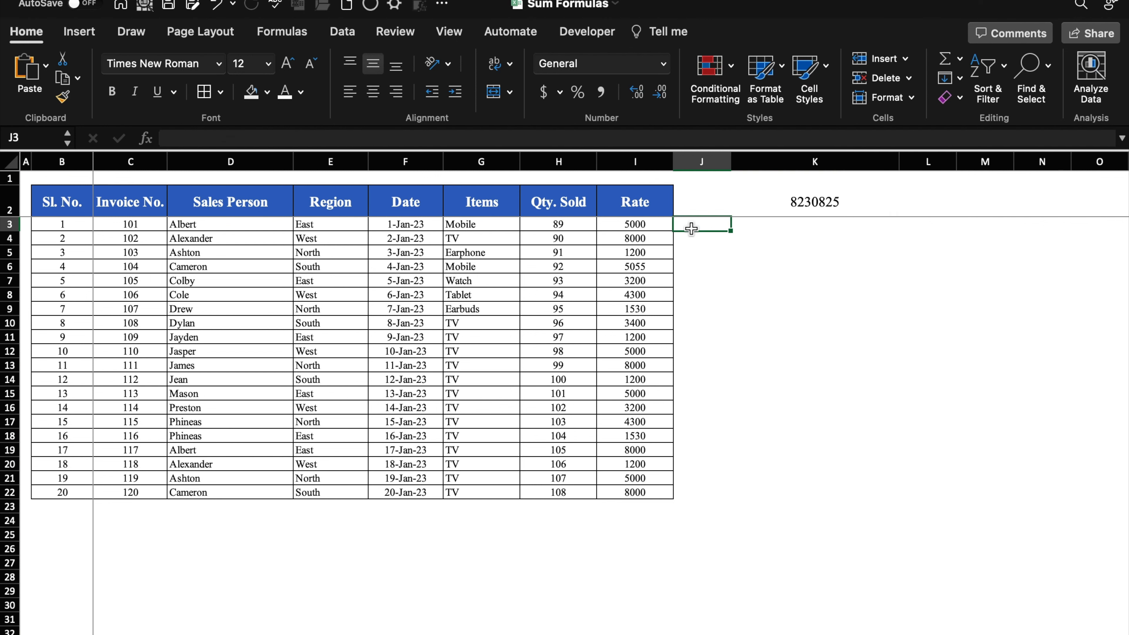
{"action": "type", "text": "="}
{"action": "left_click", "coordinate": [647, 227]}
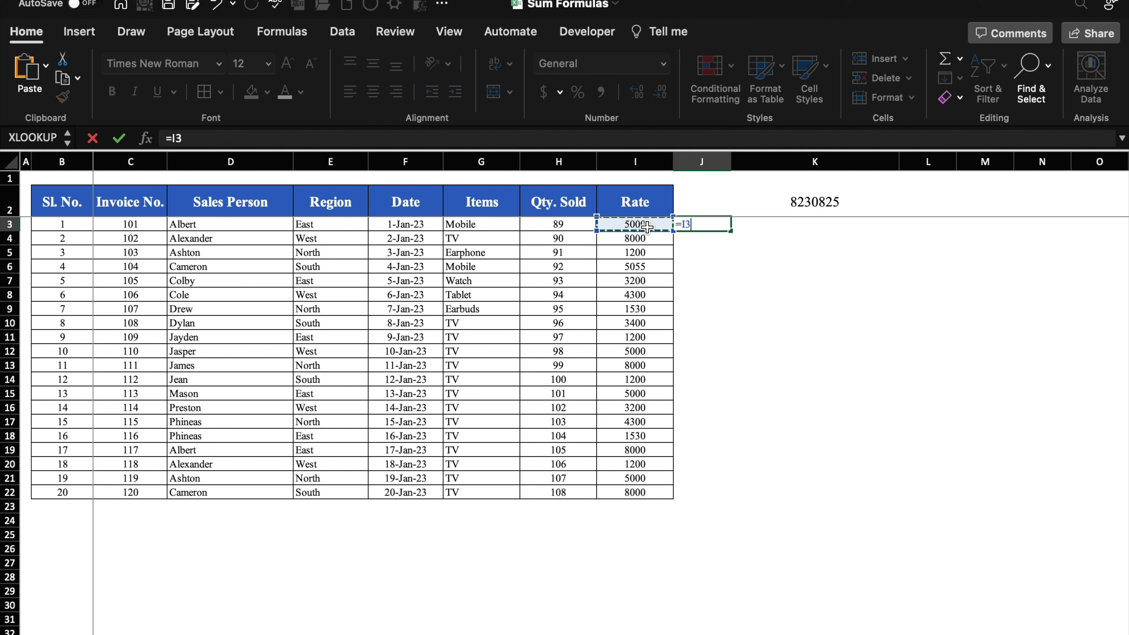
{"action": "type", "text": "*"}
{"action": "left_click", "coordinate": [581, 224]}
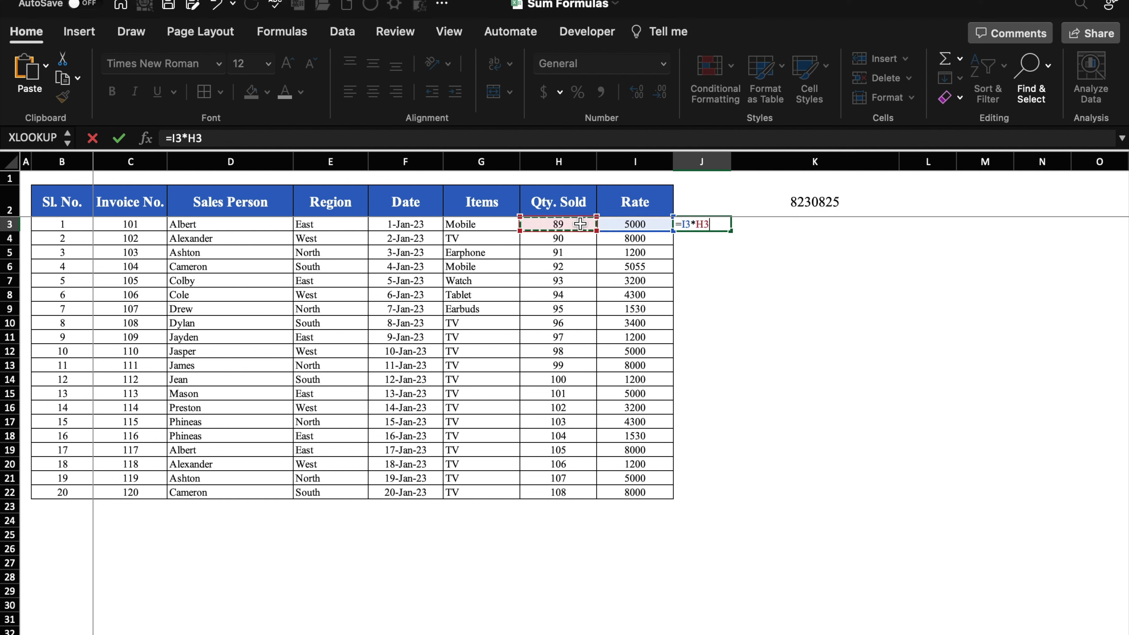
{"action": "key", "text": "ctrl+Return"}
{"action": "left_click_drag", "start_coordinate": [733, 234], "coordinate": [731, 497]}
Step: Total the row products in J23 with =SUM(J3:J22) and compare it with the SUMPRODUCT result in K2
{"action": "left_click", "coordinate": [729, 507]}
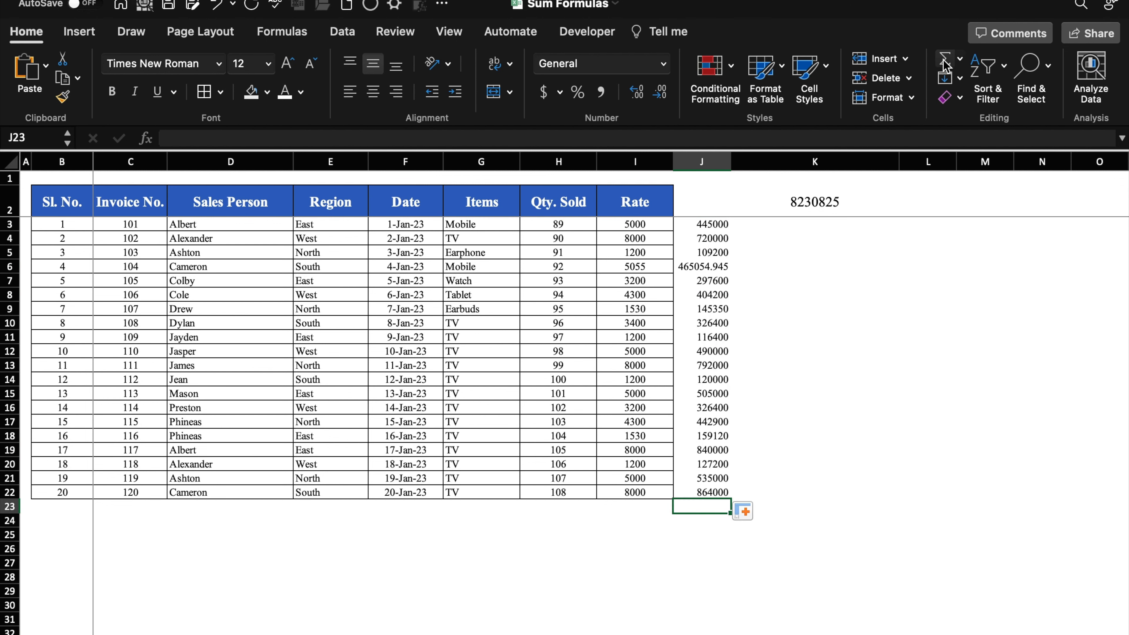
{"action": "left_click", "coordinate": [946, 66]}
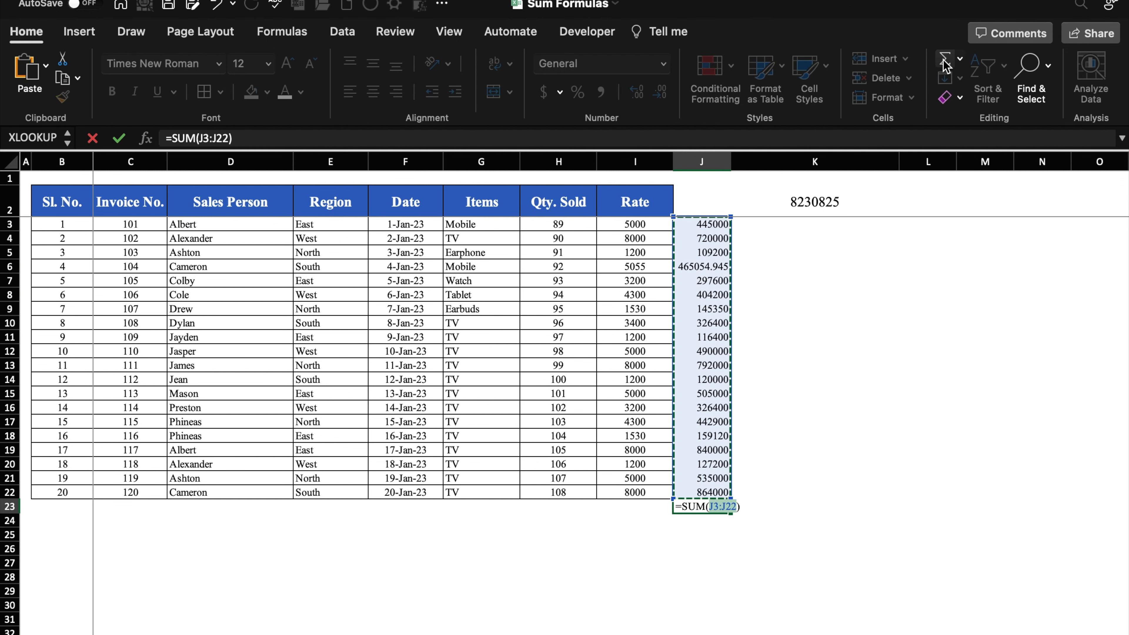
{"action": "left_click", "coordinate": [946, 66]}
{"action": "left_click", "coordinate": [659, 94]}
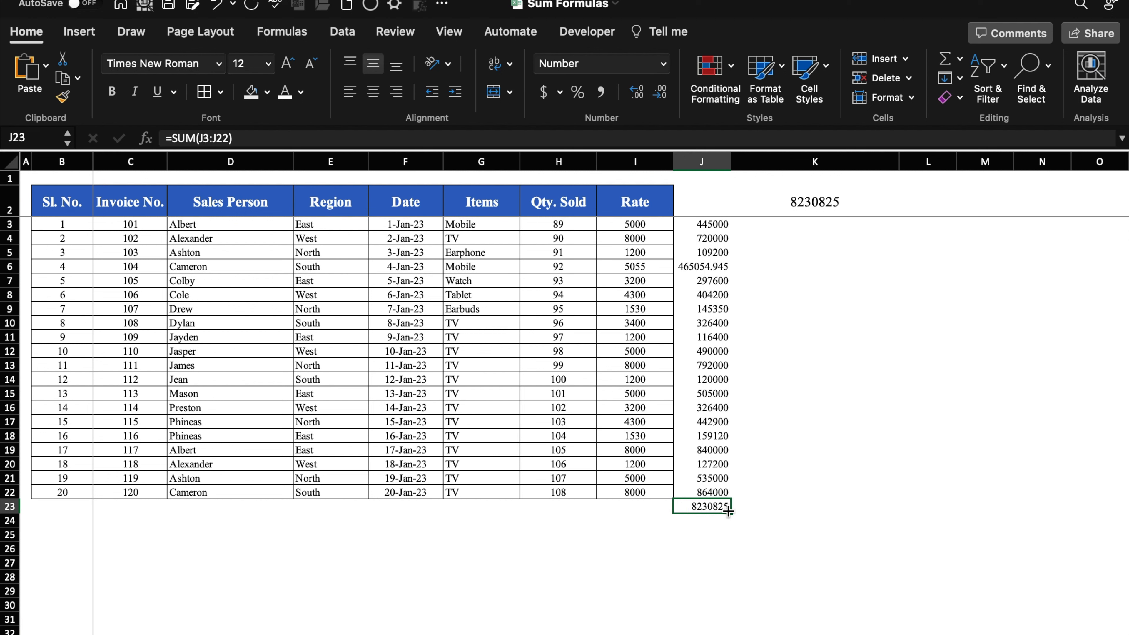
{"action": "left_click", "coordinate": [812, 208]}
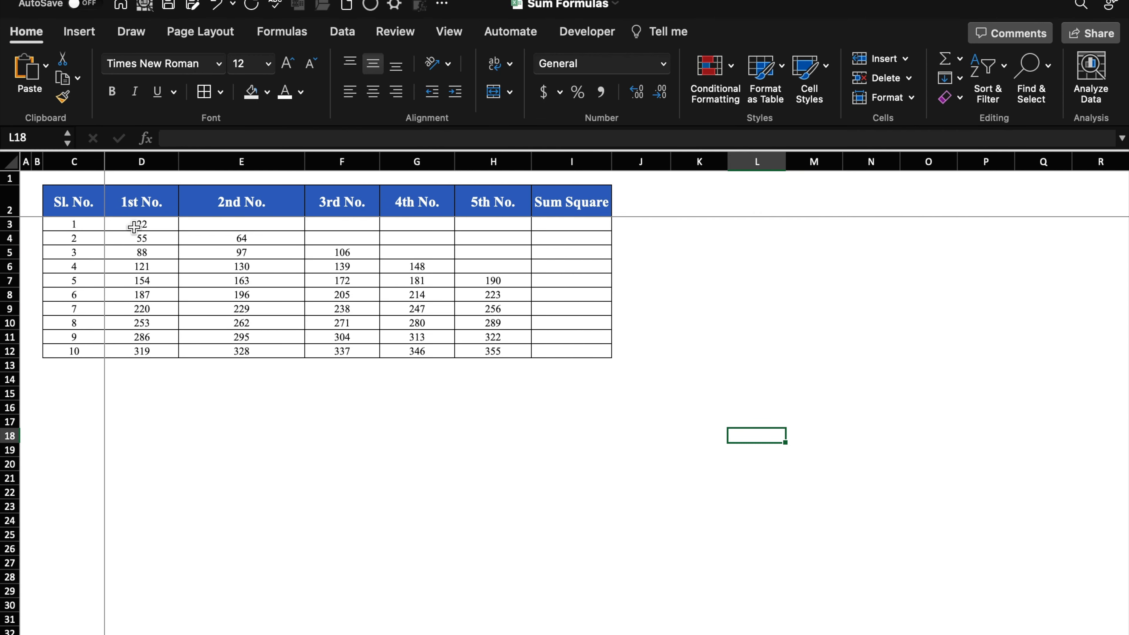
Step: On the Sum Square sheet, enter =SUMSQ(D3) in E3 to square the first number
{"action": "left_click", "coordinate": [235, 224]}
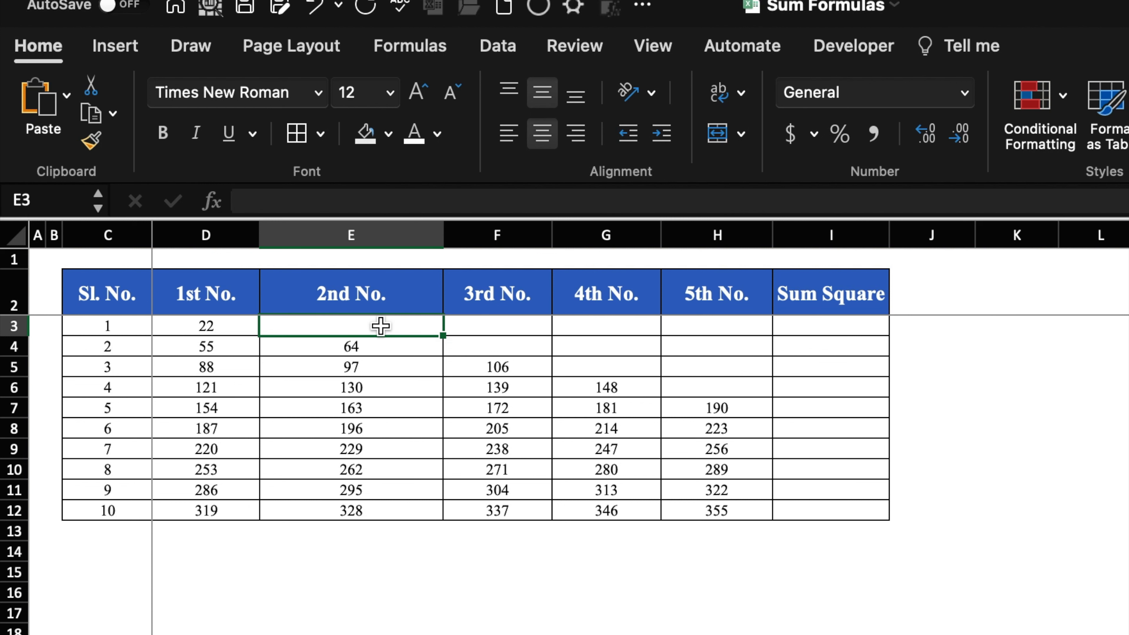
{"action": "type", "text": "=sum"}
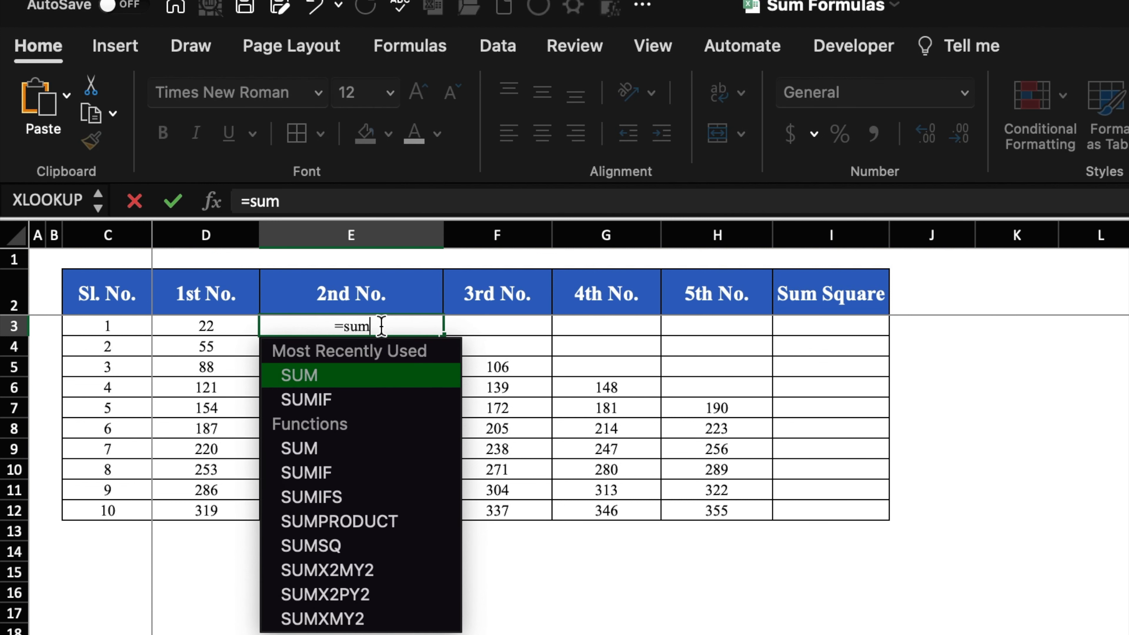
{"action": "type", "text": "s"}
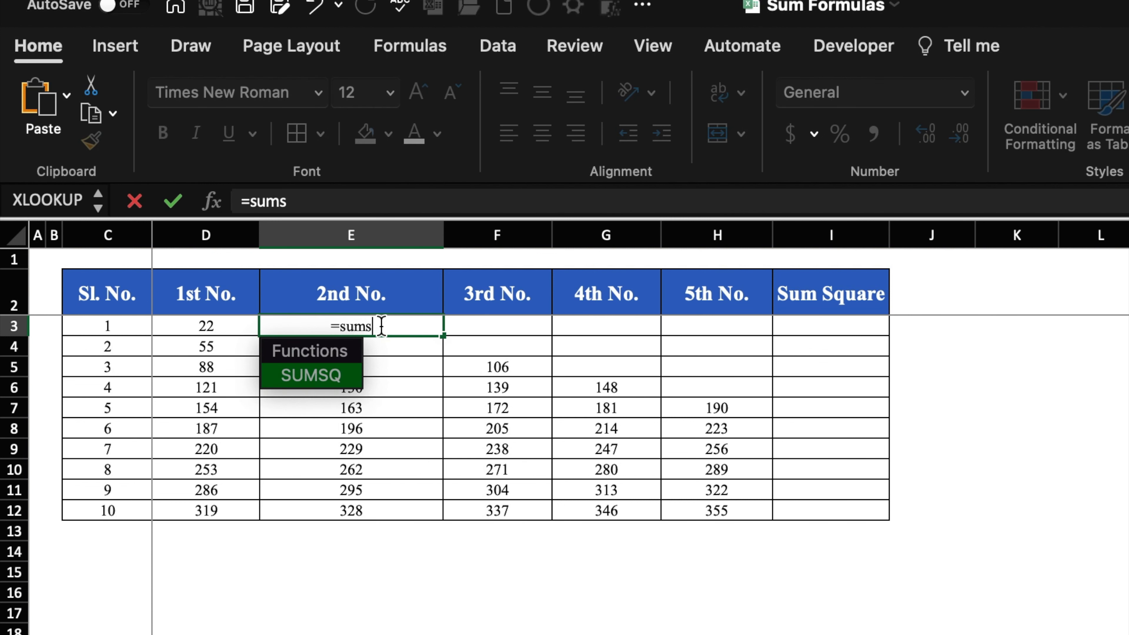
{"action": "double_click", "coordinate": [329, 377]}
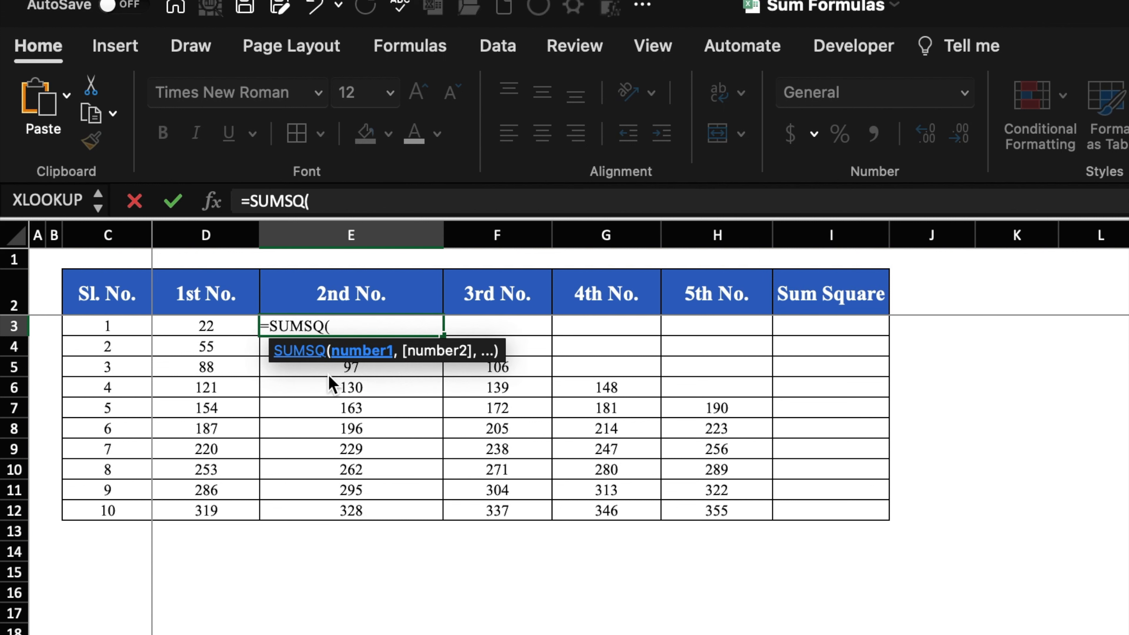
{"action": "left_click", "coordinate": [222, 324]}
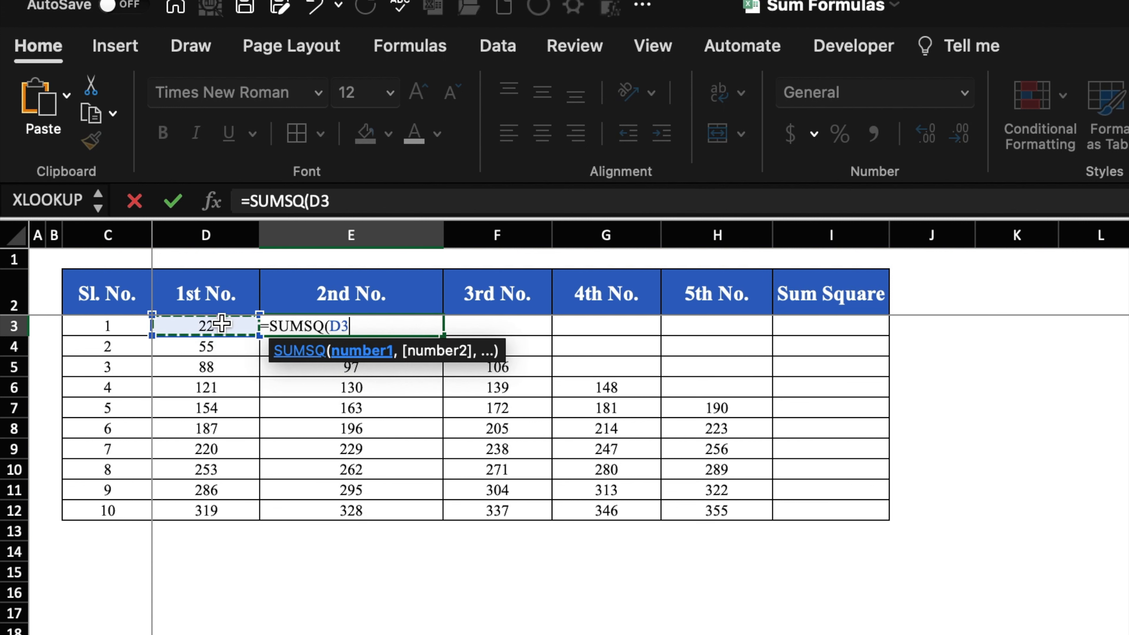
{"action": "type", "text": ")"}
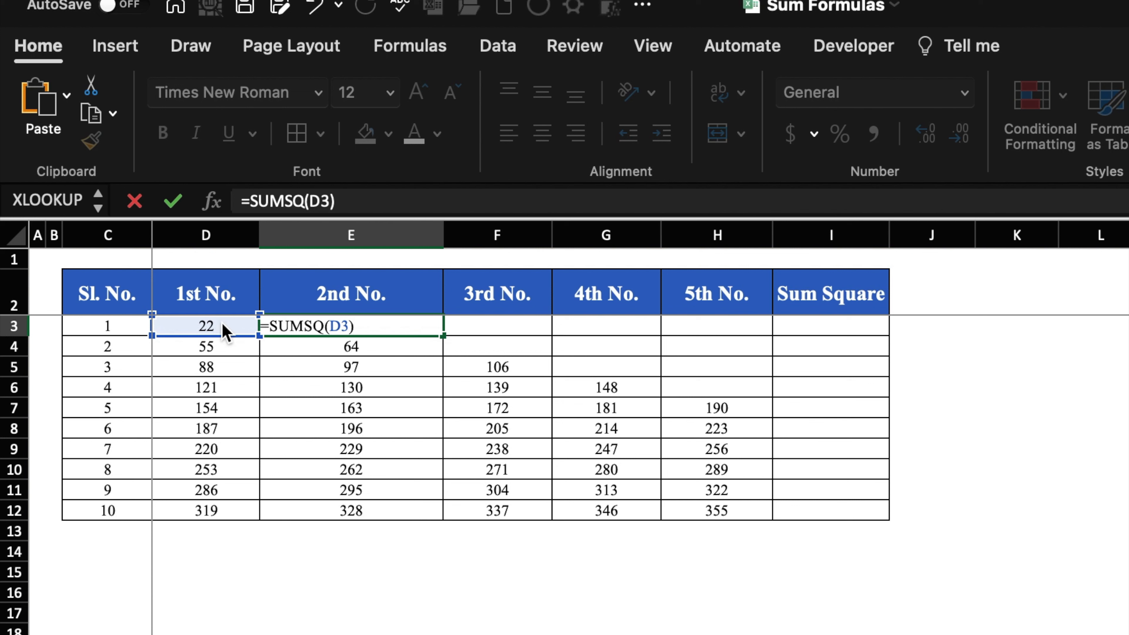
{"action": "key", "text": "Return"}
Step: Format cell E3 with a red fill and a yellow font
{"action": "left_click", "coordinate": [420, 322]}
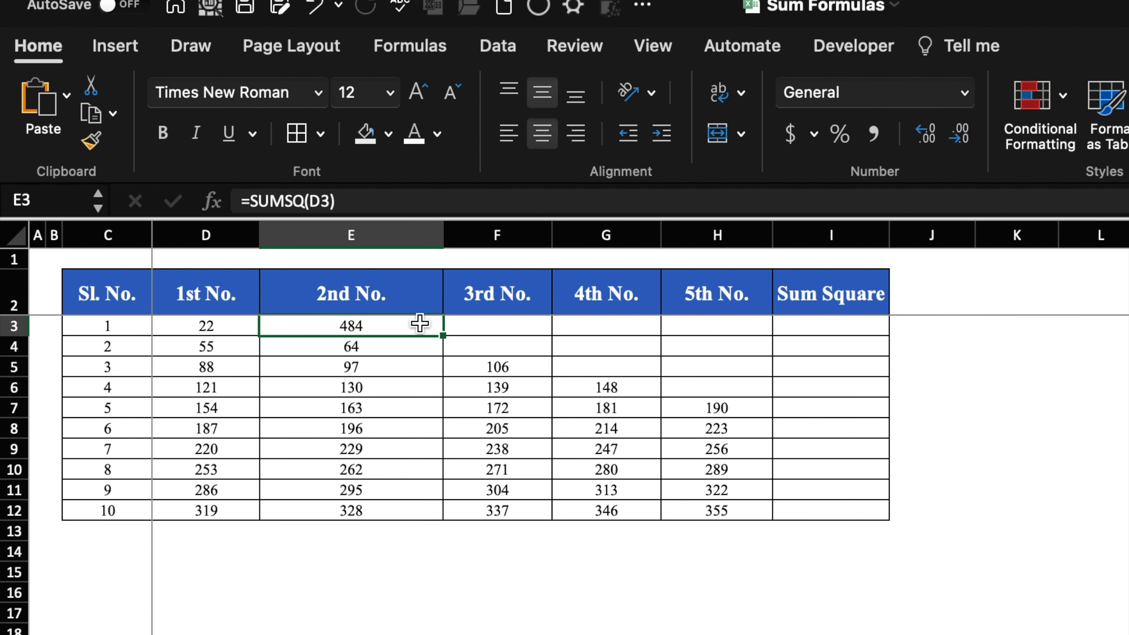
{"action": "left_click", "coordinate": [388, 134]}
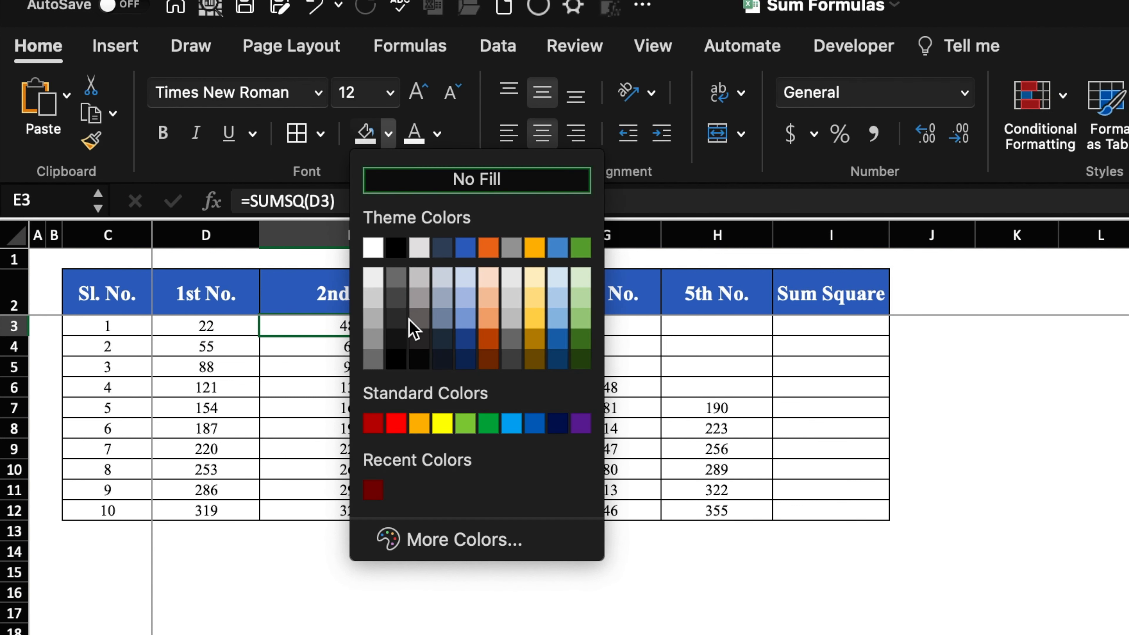
{"action": "left_click", "coordinate": [397, 423]}
{"action": "left_click", "coordinate": [437, 134]}
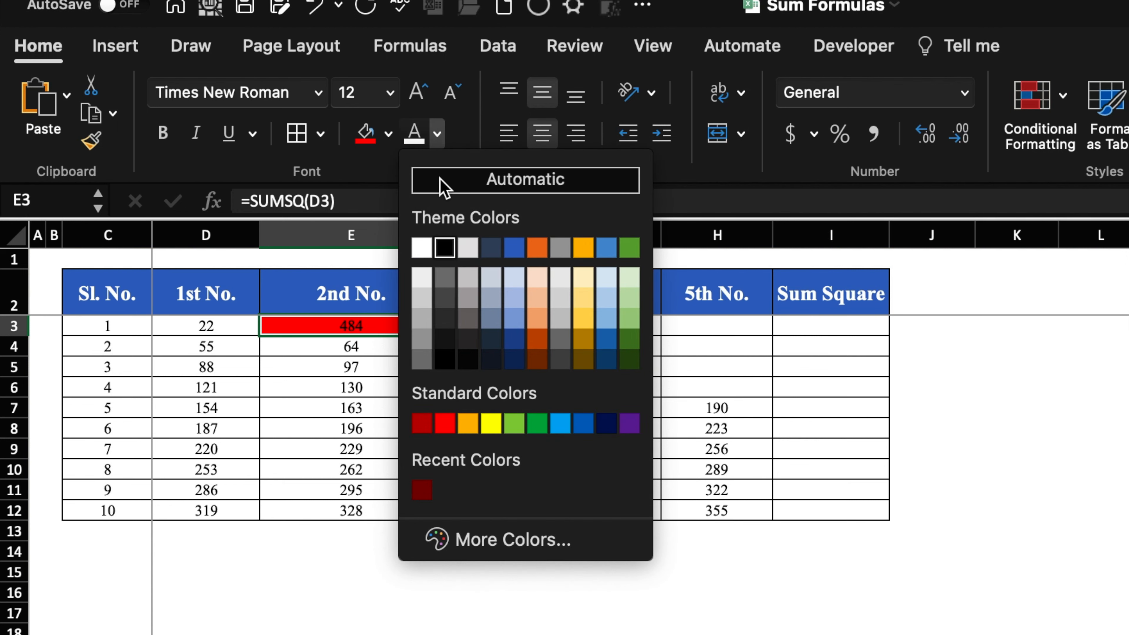
{"action": "left_click", "coordinate": [491, 424]}
Step: Apply the same red fill and yellow font to result cells F4, G5, H6 and I7:I12
{"action": "left_click", "coordinate": [607, 358]}
{"action": "key", "text": "super+y"}
{"action": "left_click", "coordinate": [694, 387]}
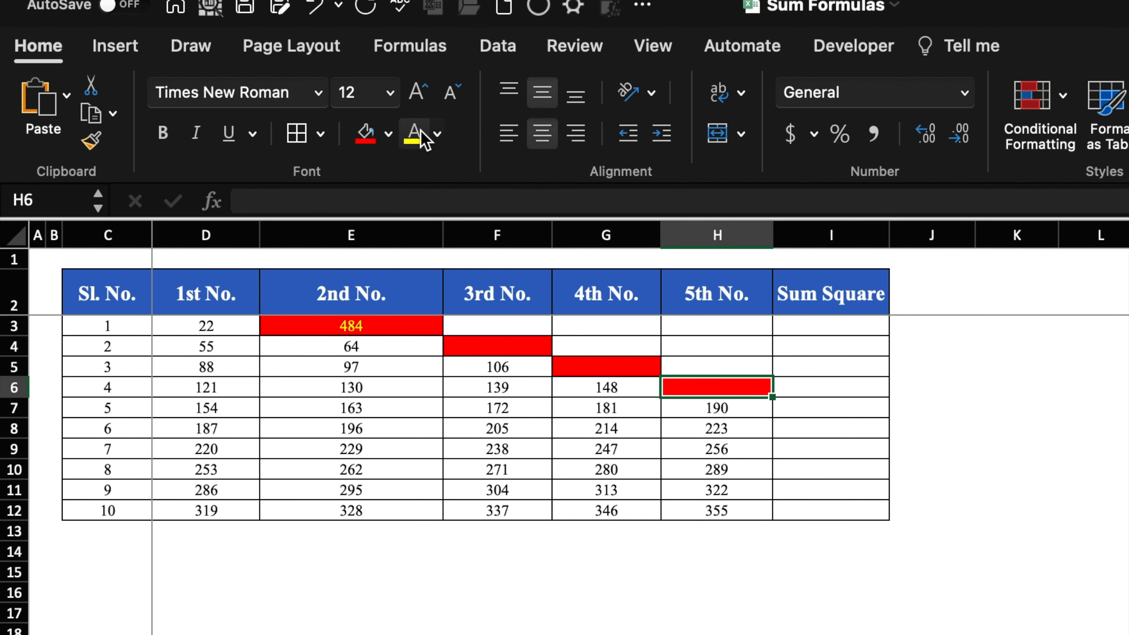
{"action": "key", "text": "super+y"}
{"action": "left_click_drag", "start_coordinate": [830, 407], "coordinate": [831, 510]}
{"action": "left_click", "coordinate": [365, 133]}
Step: Enter =SUMSQ(D4,E4) in F4 to sum the squares of the two numbers in row 4
{"action": "left_click", "coordinate": [497, 346]}
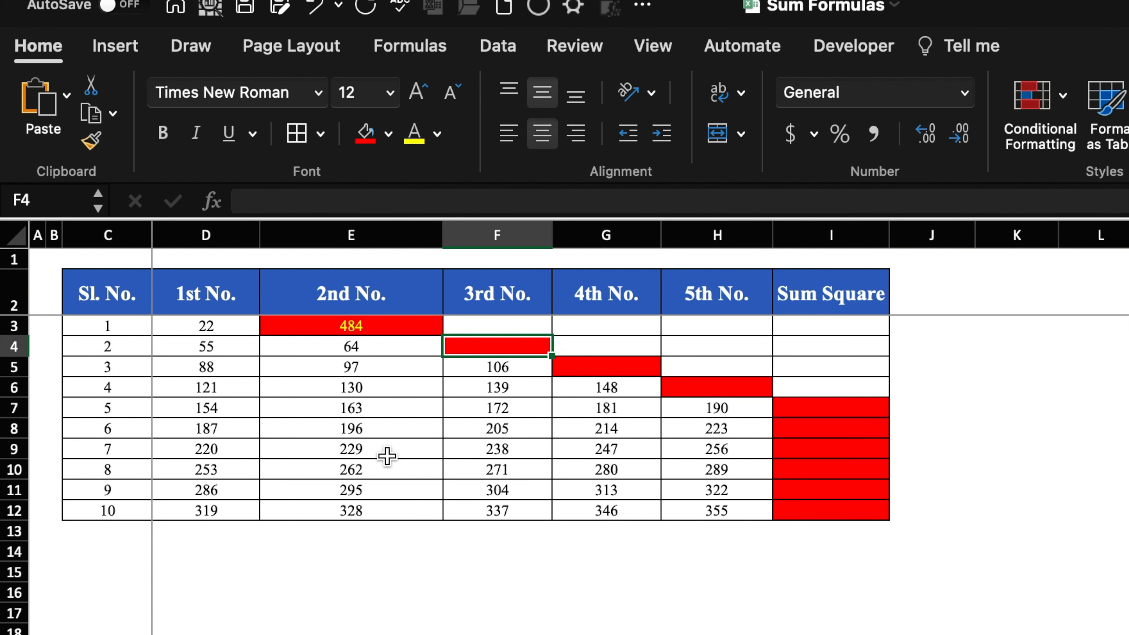
{"action": "left_click", "coordinate": [225, 349]}
{"action": "left_click", "coordinate": [311, 342]}
{"action": "left_click", "coordinate": [492, 343]}
{"action": "type", "text": "=sums"}
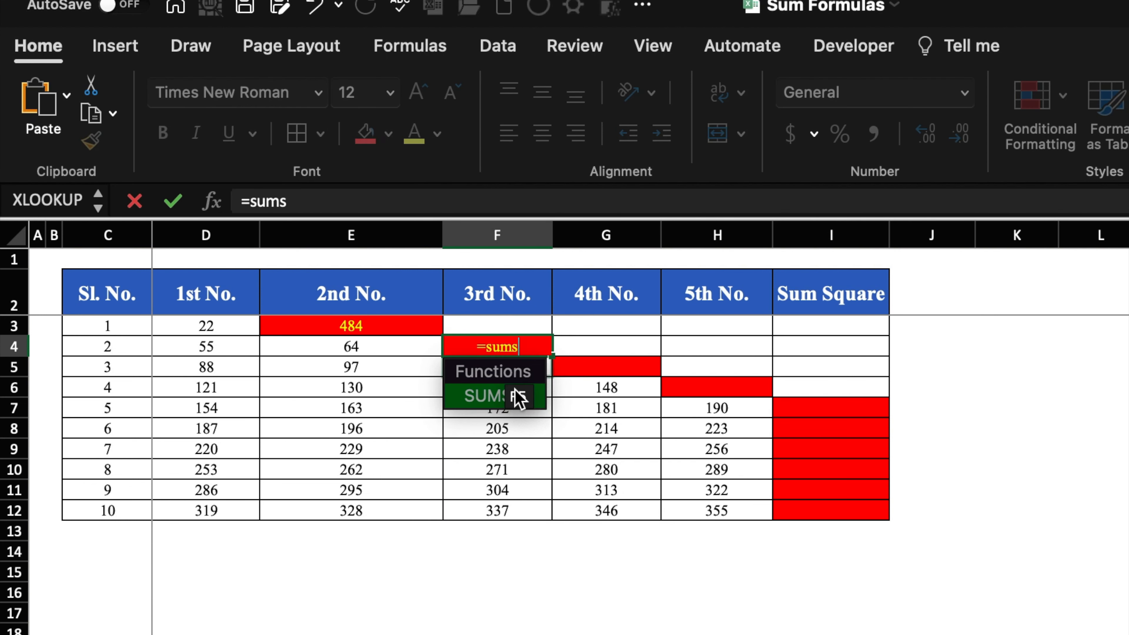
{"action": "key", "text": "Tab"}
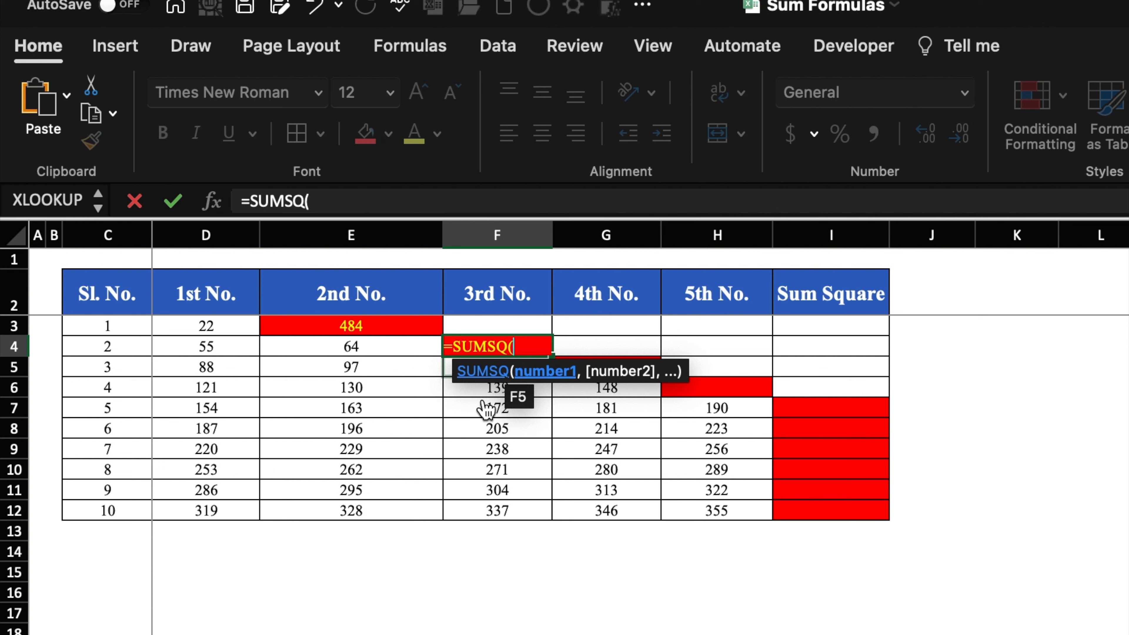
{"action": "left_click", "coordinate": [239, 346]}
{"action": "type", "text": ","}
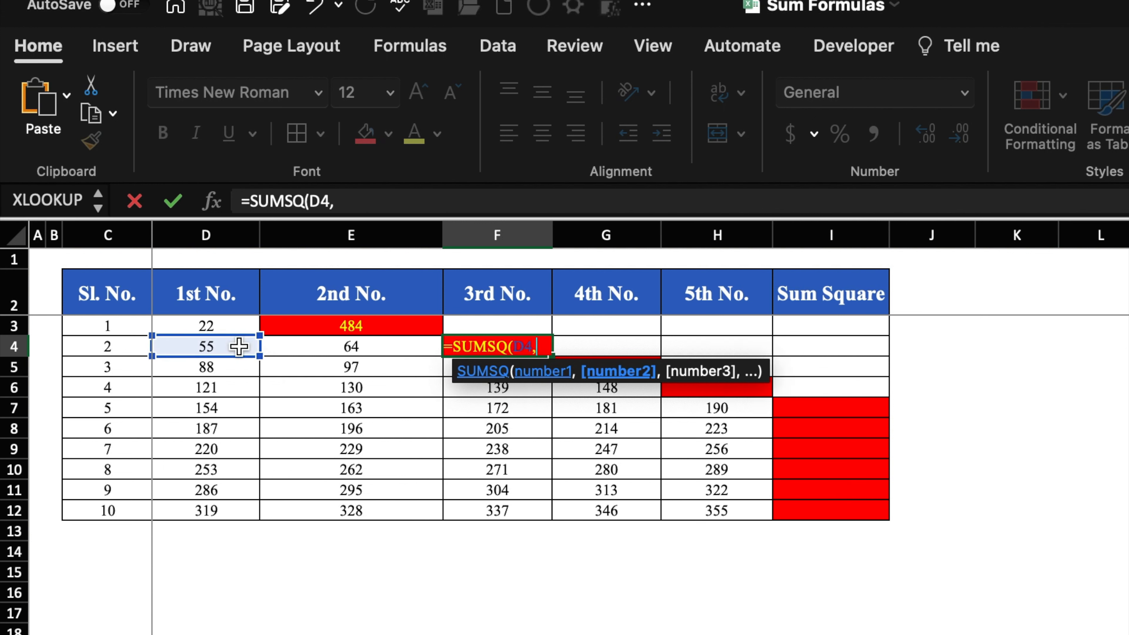
{"action": "left_click", "coordinate": [349, 345]}
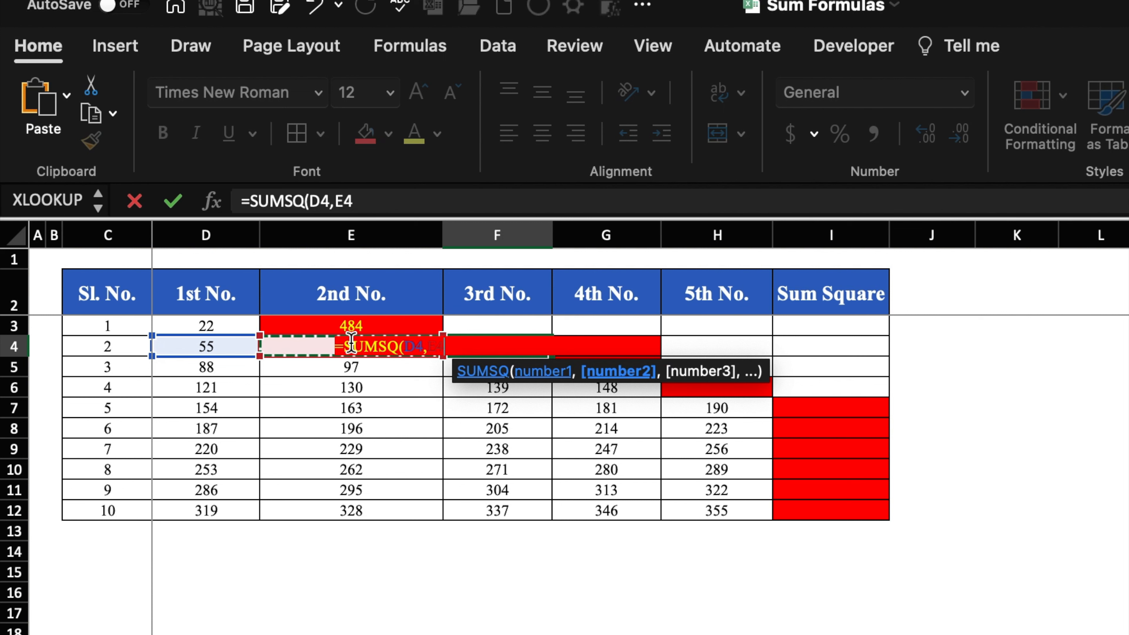
{"action": "type", "text": ")"}
{"action": "key", "text": "Return"}
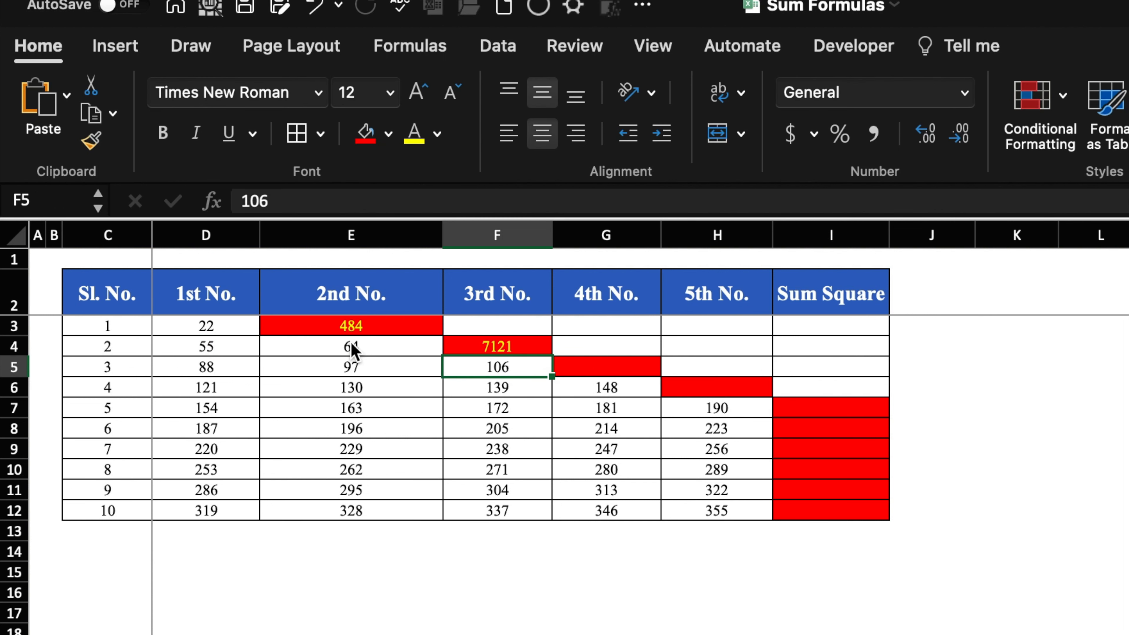
{"action": "left_click", "coordinate": [542, 347]}
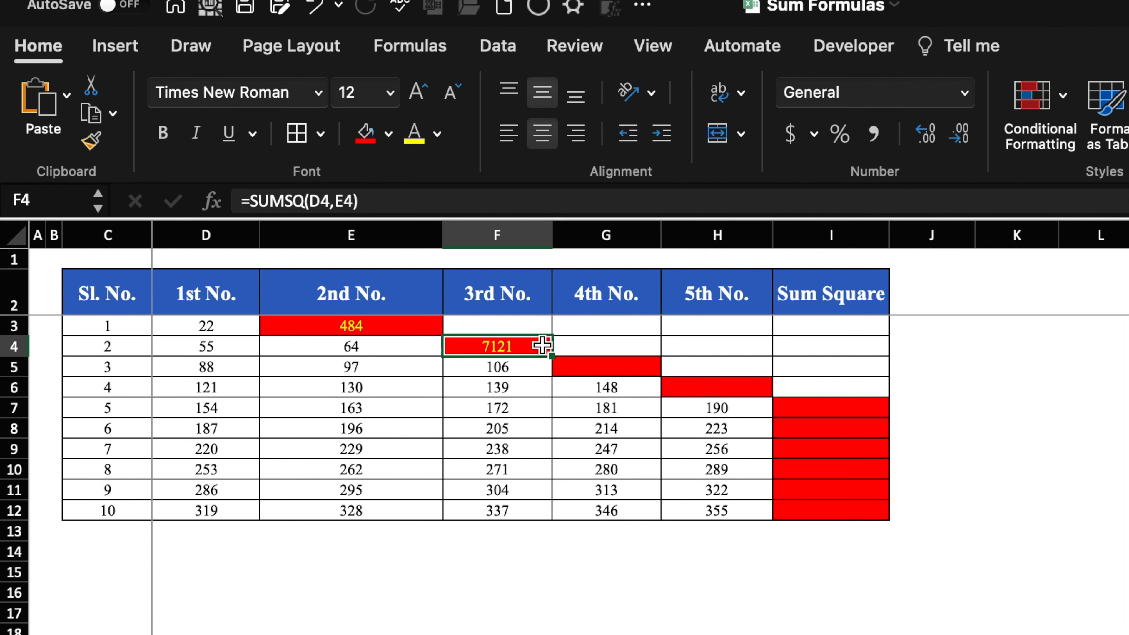
Step: Start a manual check formula in empty cell K6 with the bracketed square (D4*D4)
{"action": "left_click", "coordinate": [996, 395]}
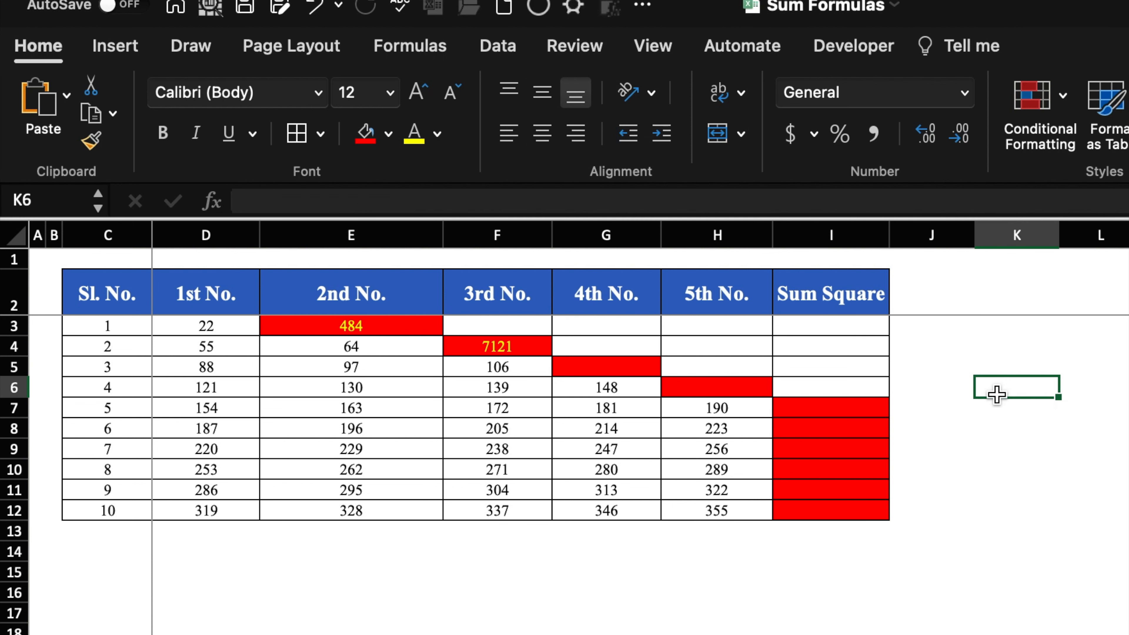
{"action": "type", "text": "="}
{"action": "left_click", "coordinate": [206, 346]}
{"action": "type", "text": "*"}
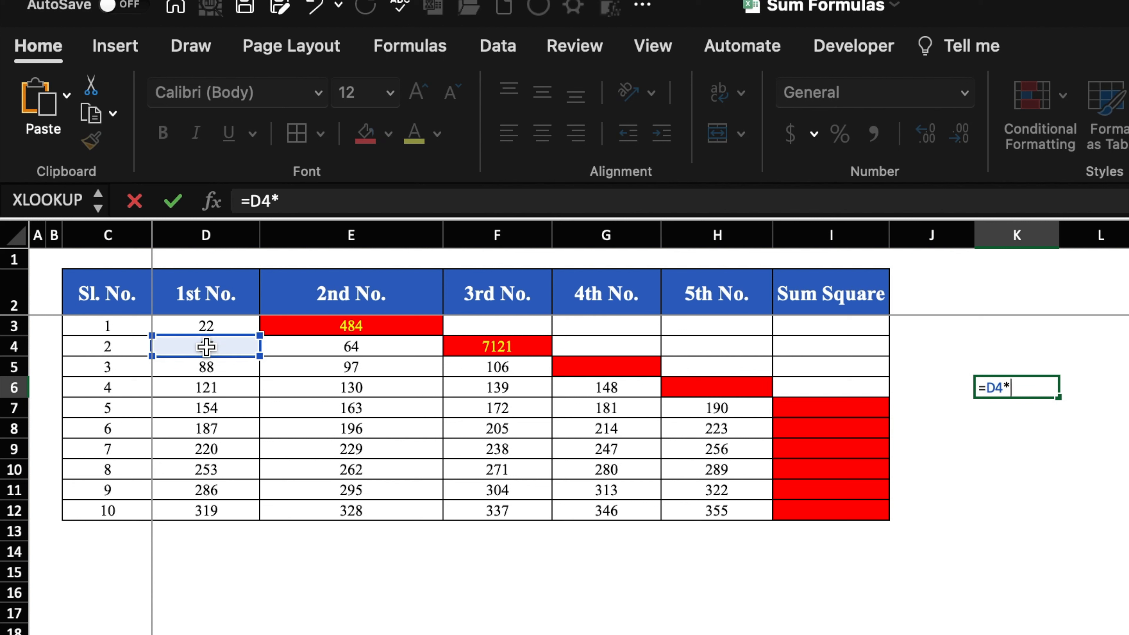
{"action": "left_click", "coordinate": [206, 346]}
{"action": "type", "text": ")"}
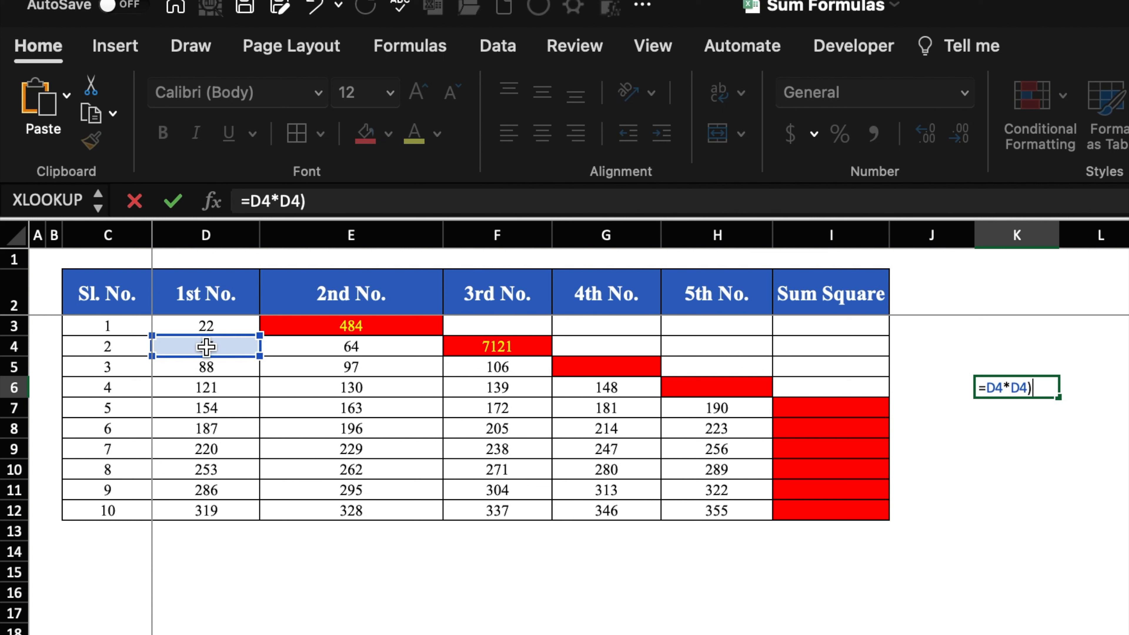
{"action": "left_click", "coordinate": [985, 387]}
{"action": "type", "text": "("}
{"action": "left_click", "coordinate": [1045, 388]}
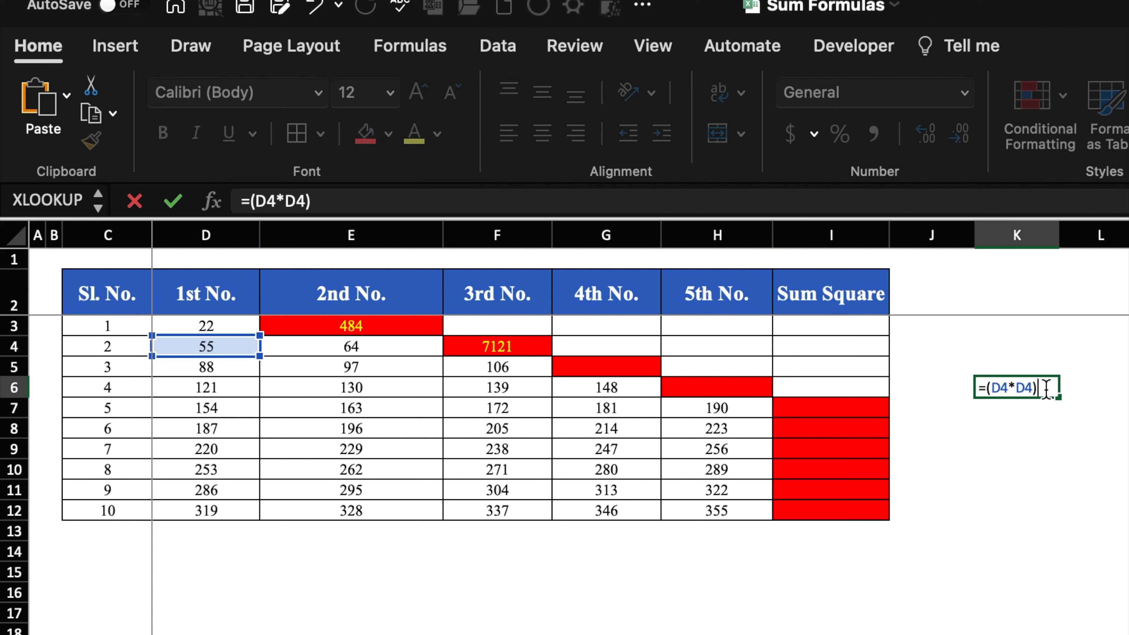
Step: Add the bracketed square of E4 to complete the K6 check formula as =(D4*D4)+(E4*E4)
{"action": "left_click", "coordinate": [393, 344]}
{"action": "key", "text": "BackSpace"}
{"action": "key", "text": "BackSpace"}
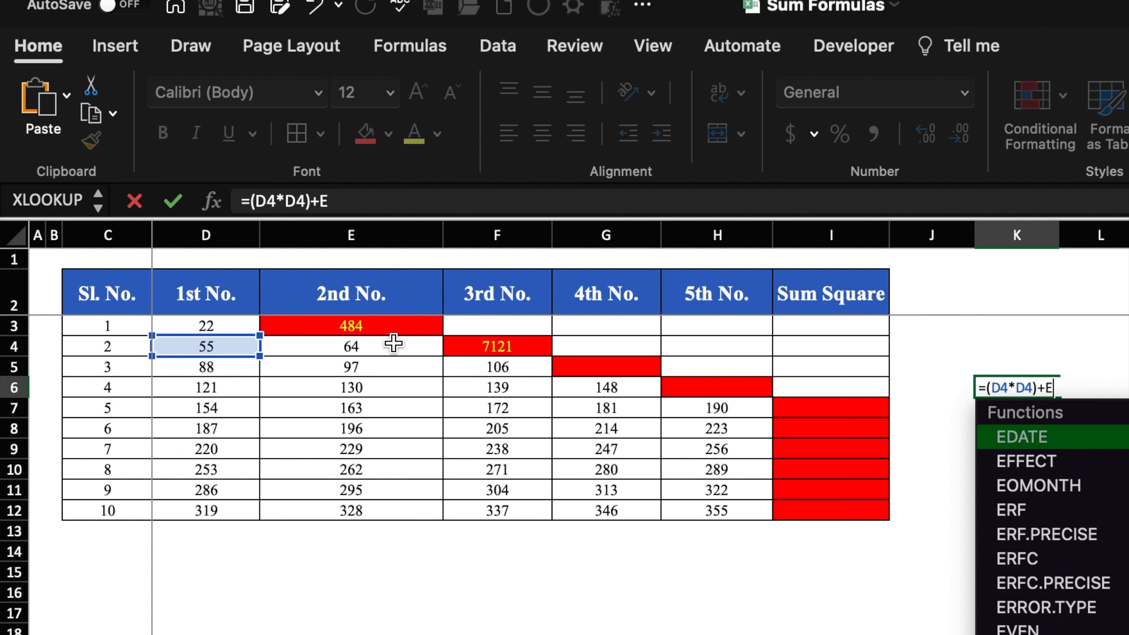
{"action": "type", "text": "("}
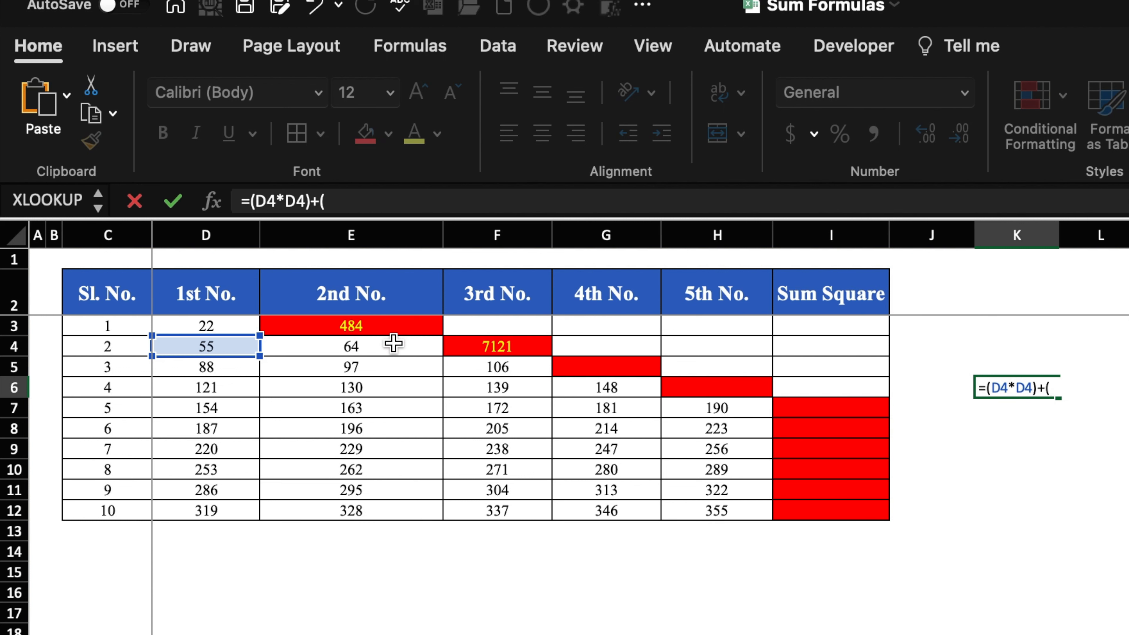
{"action": "left_click", "coordinate": [393, 343]}
{"action": "type", "text": "*"}
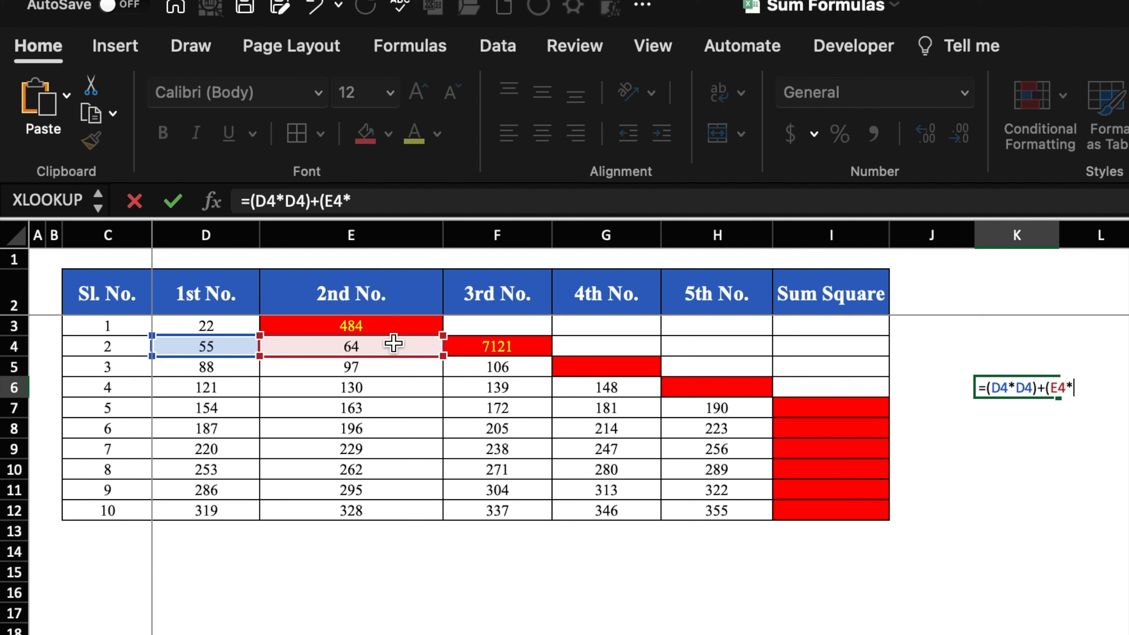
{"action": "left_click", "coordinate": [394, 344]}
{"action": "type", "text": ")"}
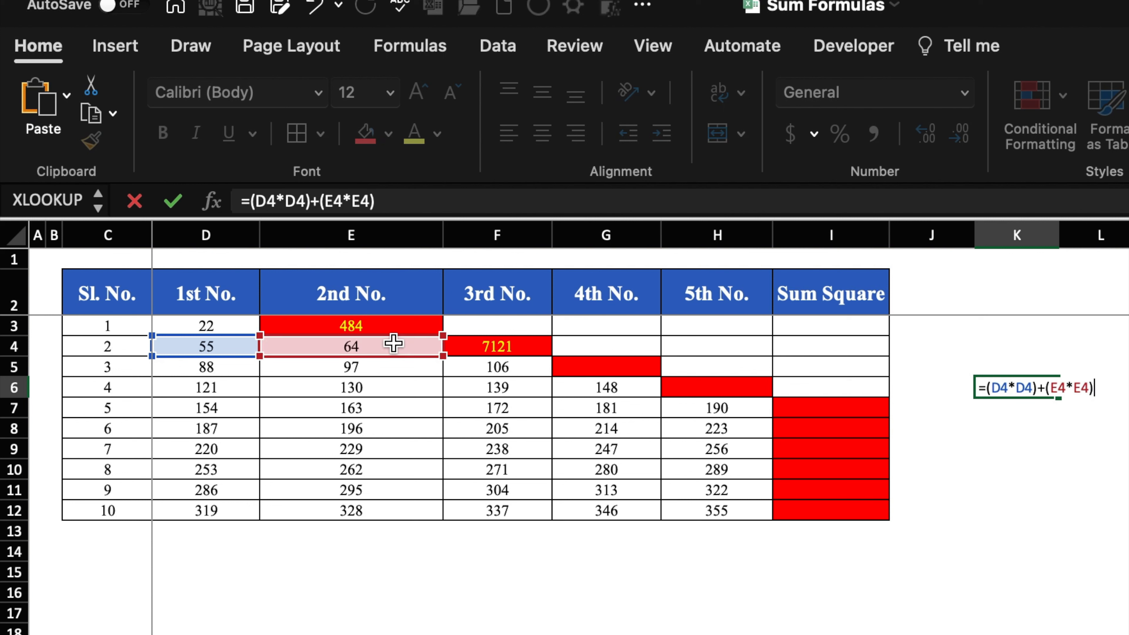
{"action": "key", "text": "Return"}
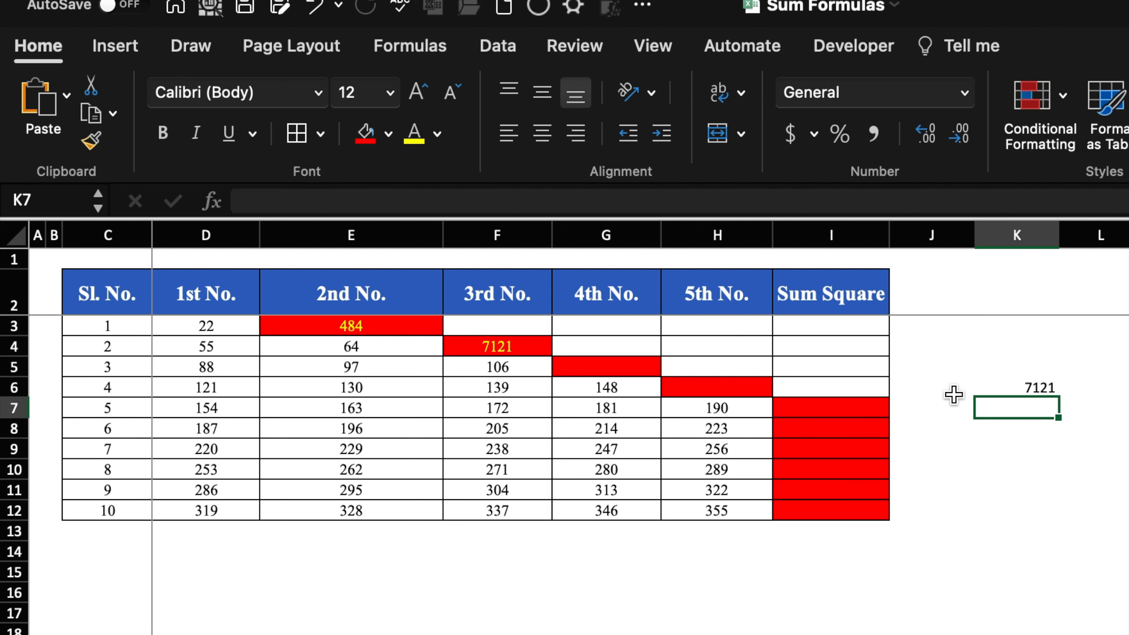
Step: Compare the SUMSQ result in F4 with the manual check and clear cell K6
{"action": "left_click", "coordinate": [522, 347]}
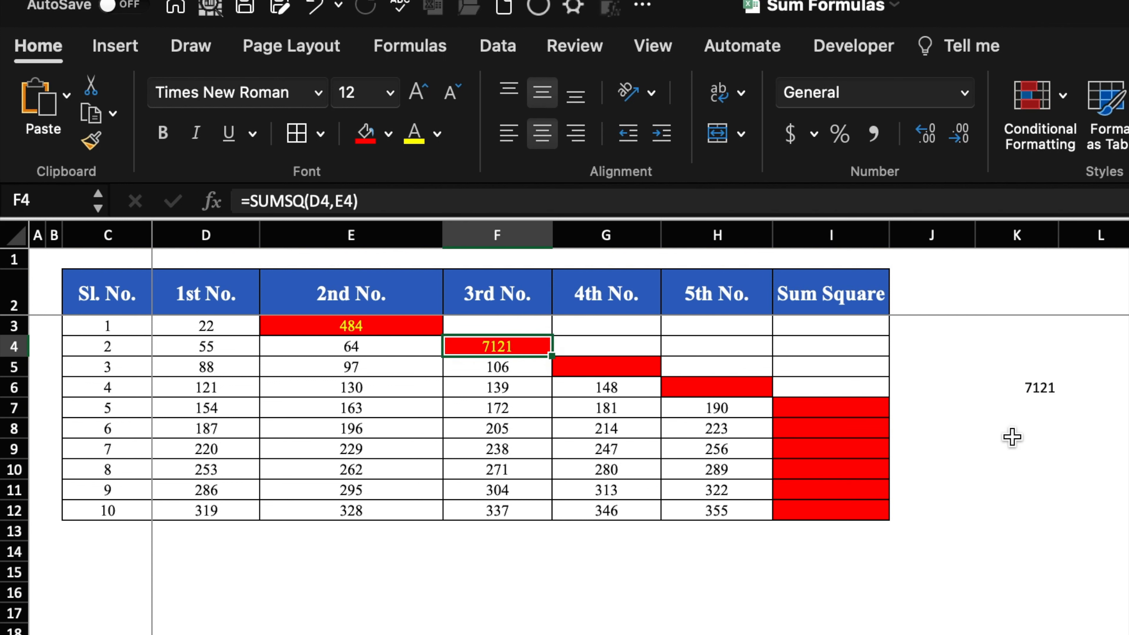
{"action": "left_click", "coordinate": [1037, 390]}
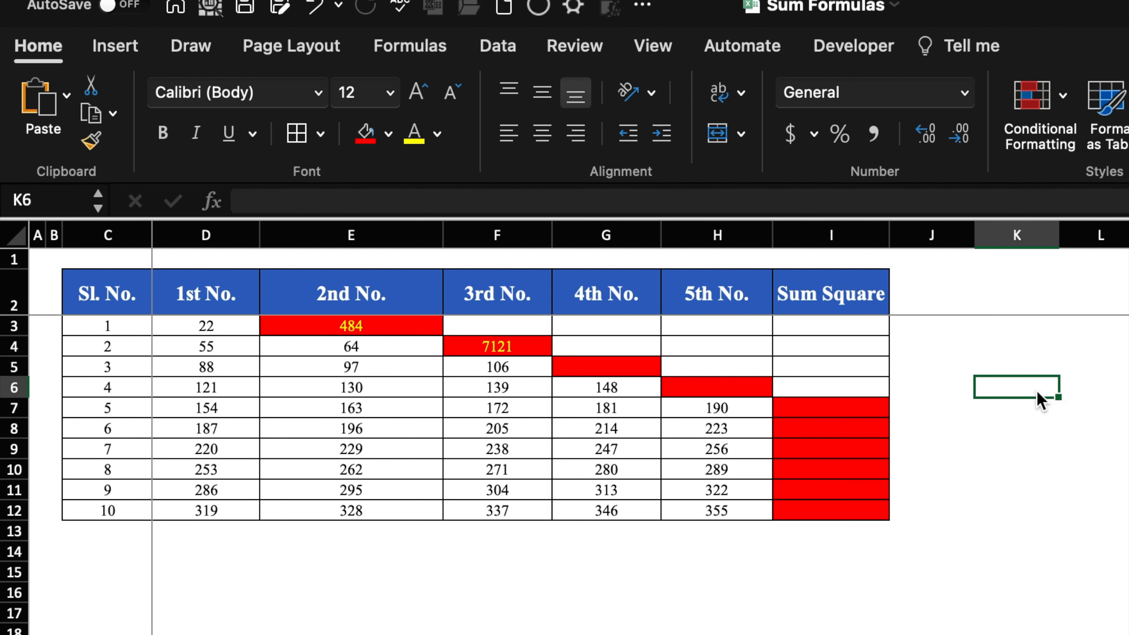
Step: Enter =SUMSQ(D5,E5,F5) in G5 to sum the squares of the three numbers in row 5
{"action": "left_click", "coordinate": [628, 363]}
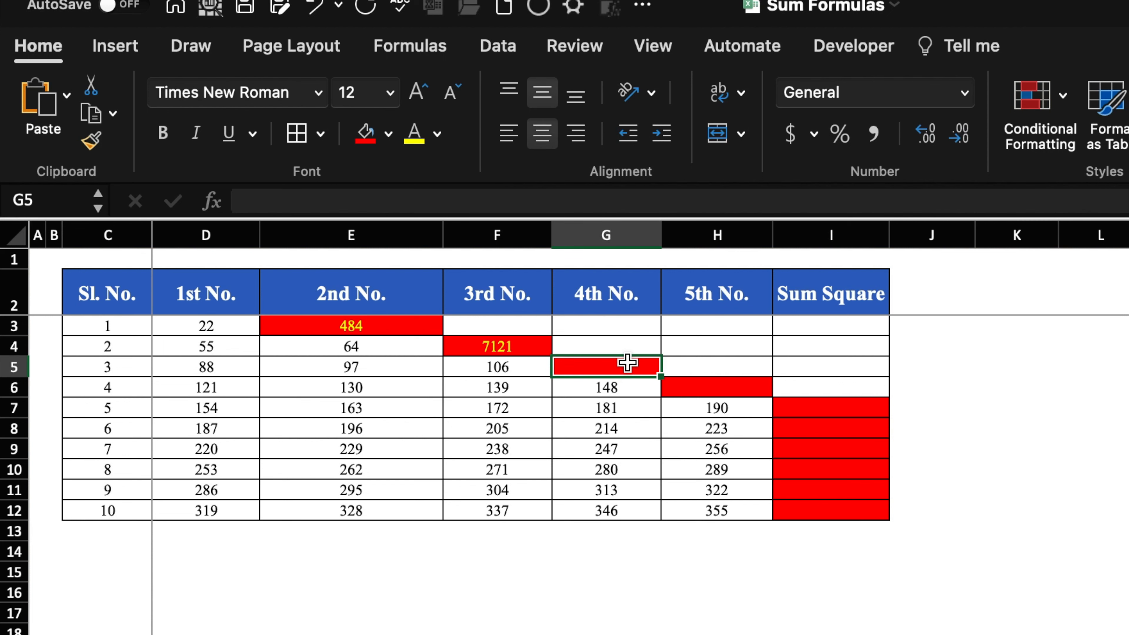
{"action": "type", "text": "=sums"}
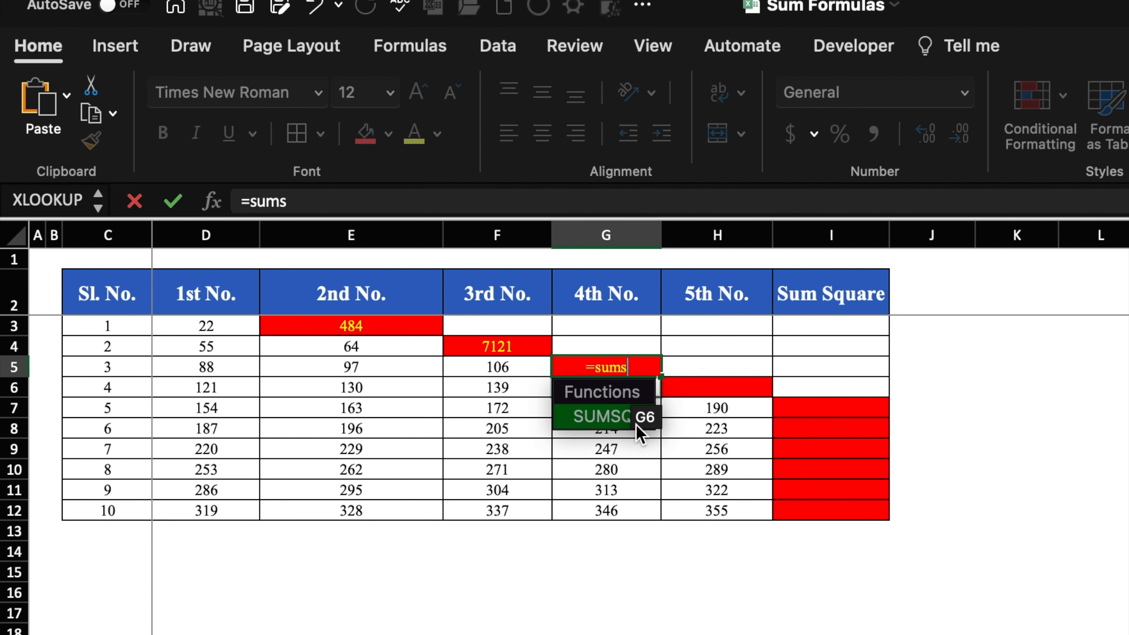
{"action": "double_click", "coordinate": [621, 421]}
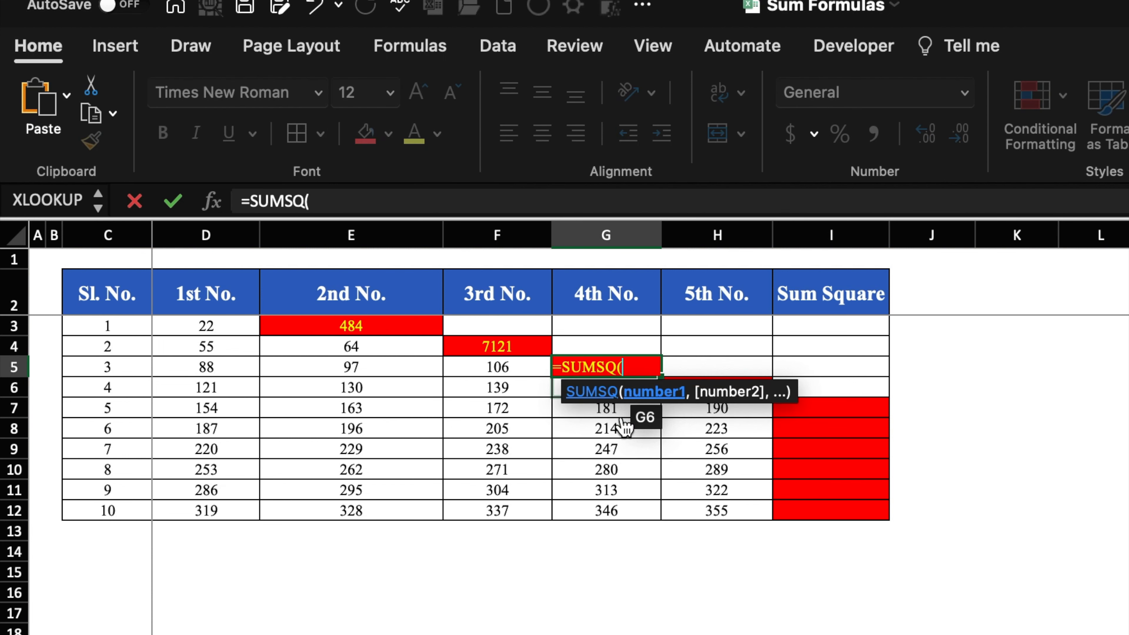
{"action": "left_click", "coordinate": [236, 364]}
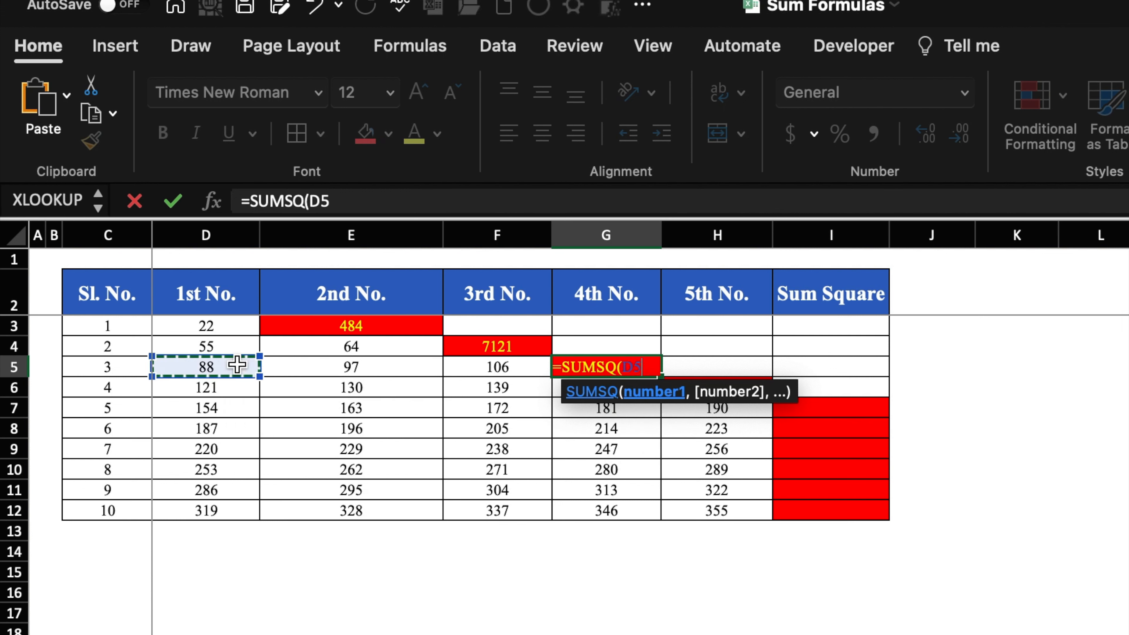
{"action": "type", "text": ","}
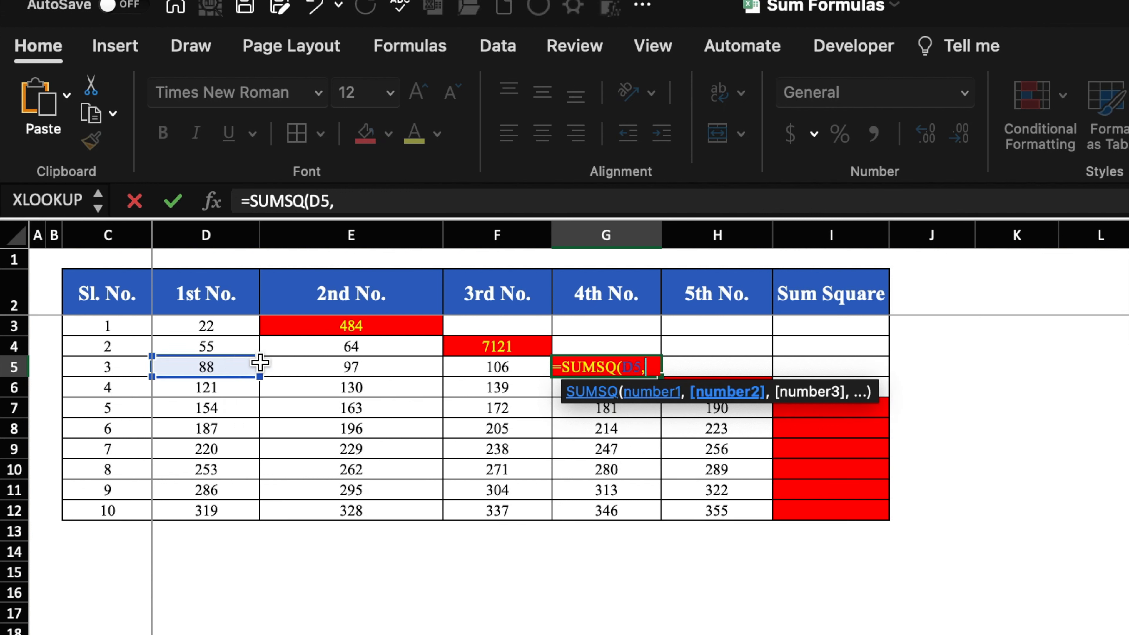
{"action": "left_click", "coordinate": [345, 366]}
{"action": "type", "text": ","}
{"action": "left_click", "coordinate": [424, 369]}
{"action": "key", "text": "Right"}
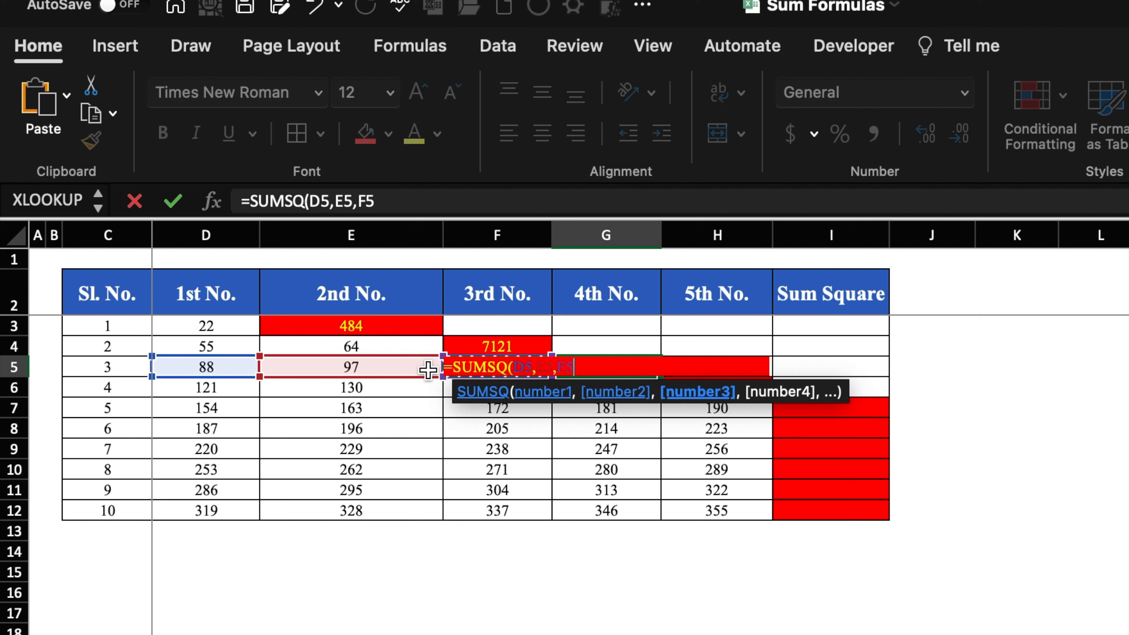
{"action": "type", "text": ")"}
{"action": "key", "text": "Return"}
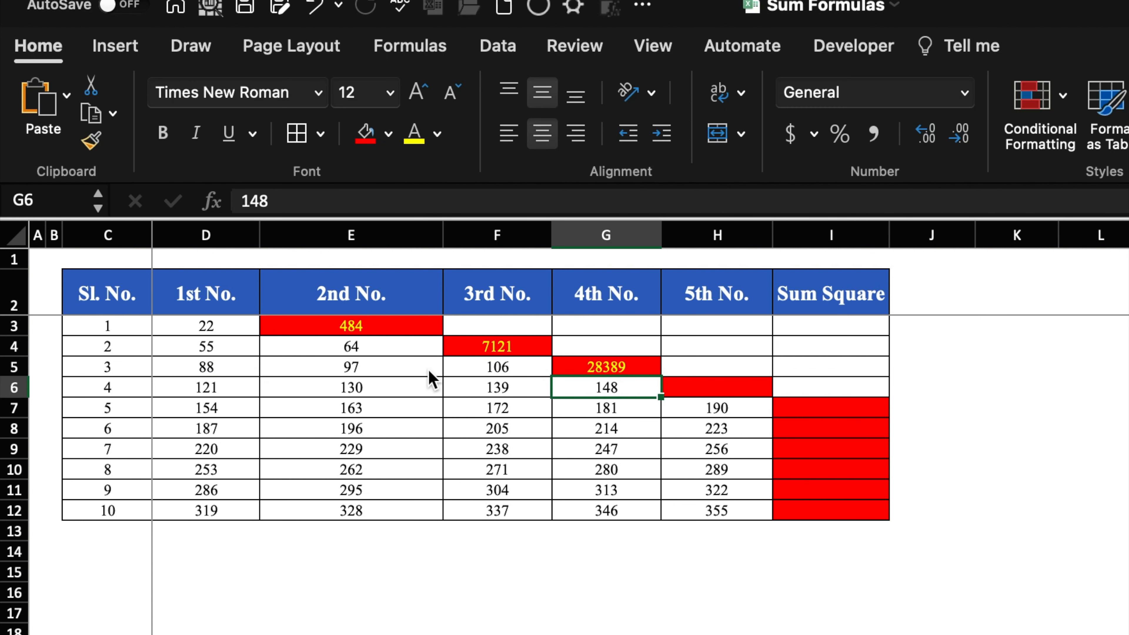
Step: Review the five numbers in row 7, from 1st No. to 5th No
{"action": "left_click", "coordinate": [795, 407]}
{"action": "left_click", "coordinate": [711, 412]}
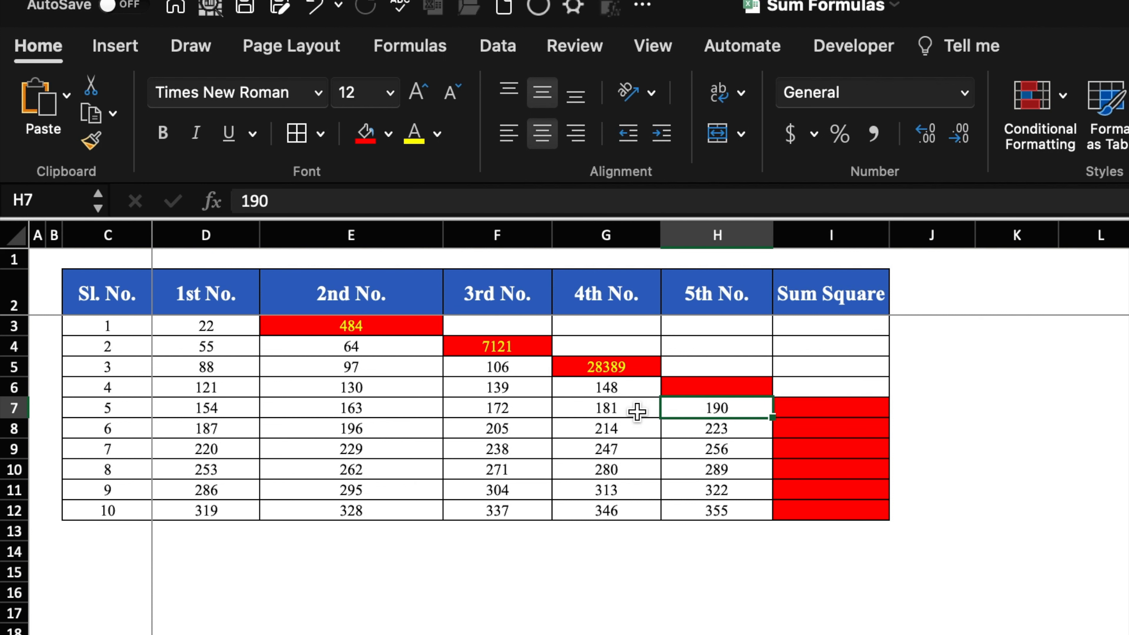
{"action": "left_click", "coordinate": [229, 408]}
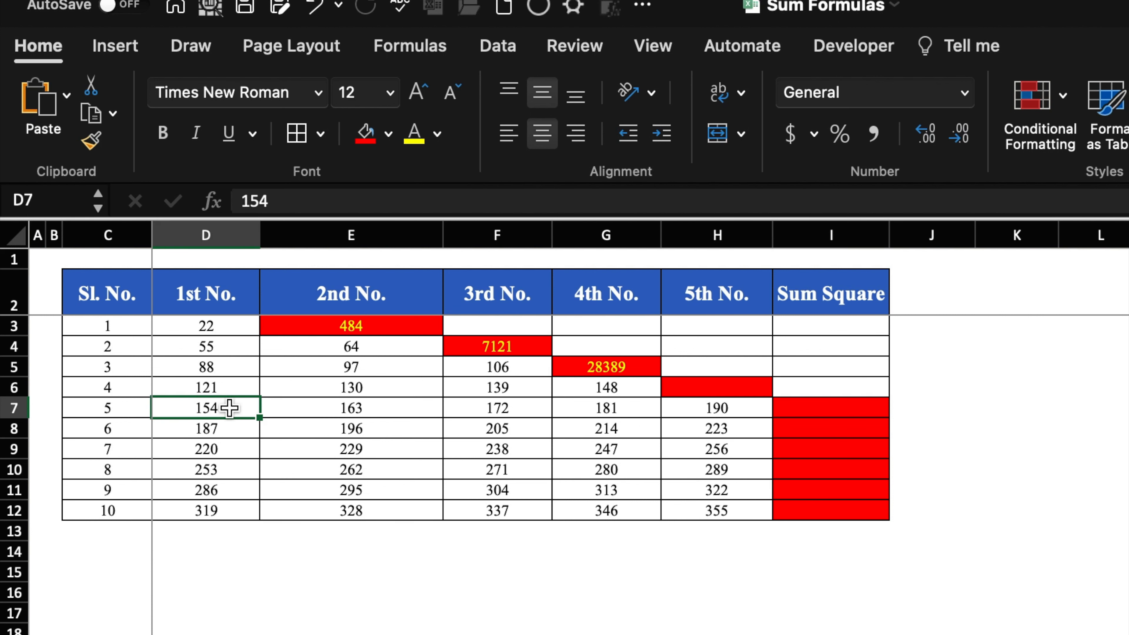
{"action": "left_click", "coordinate": [353, 407]}
{"action": "left_click", "coordinate": [480, 410]}
{"action": "left_click", "coordinate": [609, 409]}
{"action": "left_click", "coordinate": [713, 411]}
Step: Enter =SUMSQ(D7,E7,F7,G7,H7) in I7 to sum the squares of the row's five numbers
{"action": "left_click", "coordinate": [820, 407]}
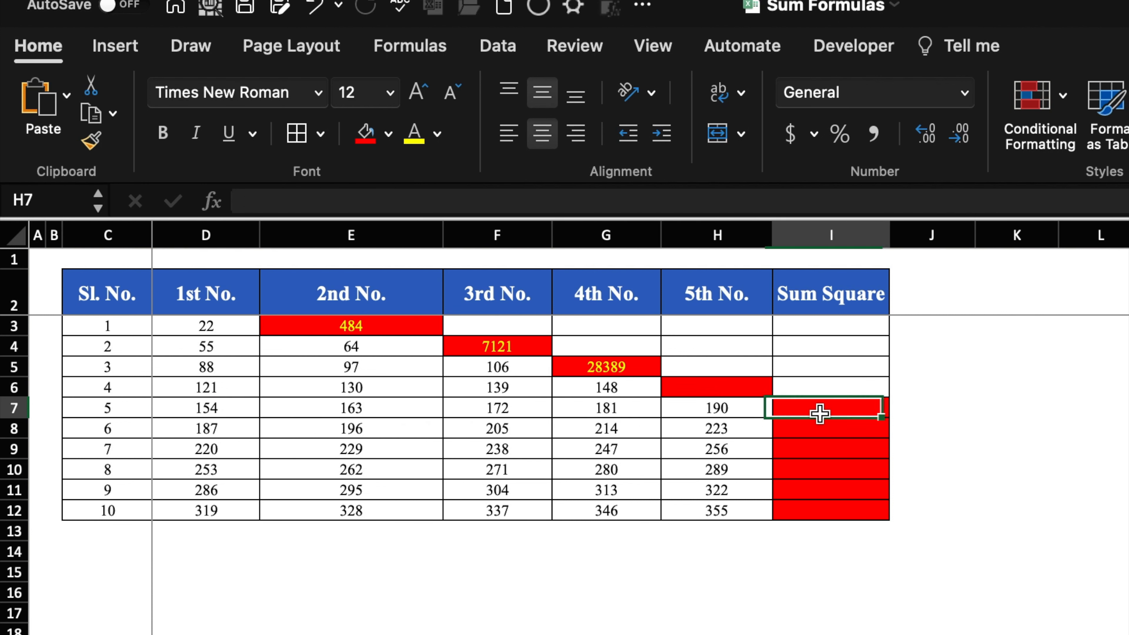
{"action": "type", "text": "=sums"}
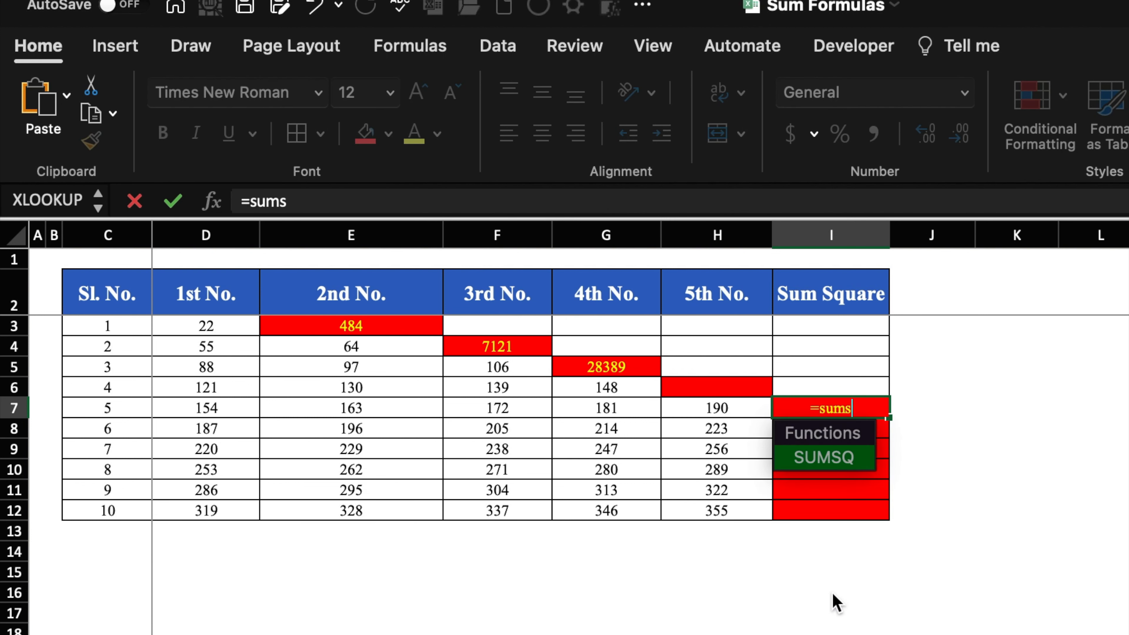
{"action": "double_click", "coordinate": [849, 458]}
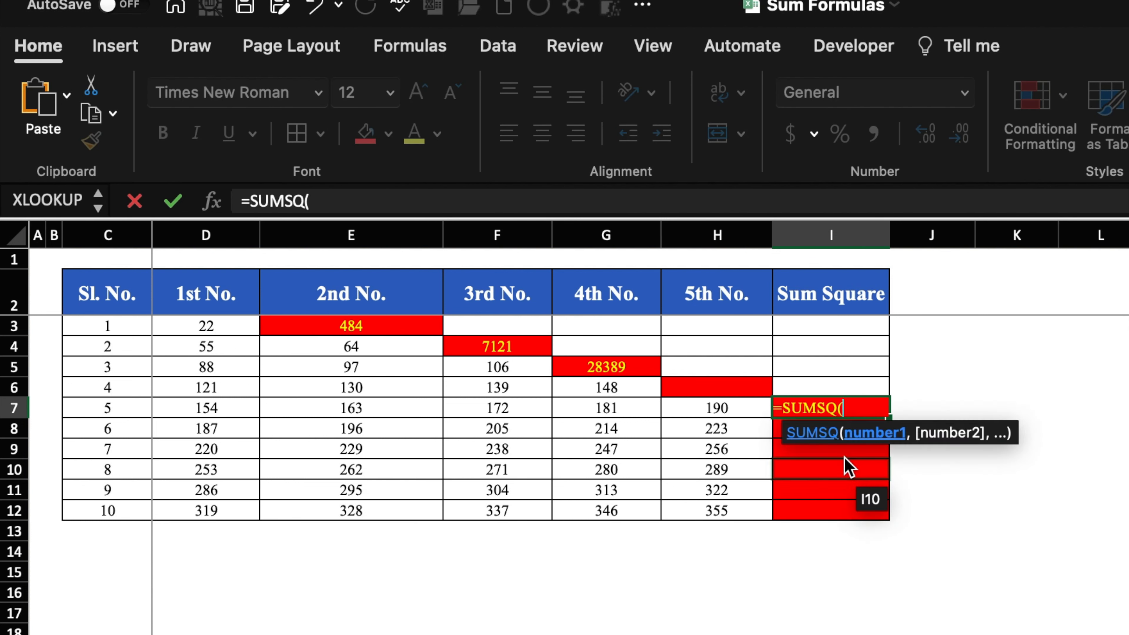
{"action": "left_click", "coordinate": [210, 408]}
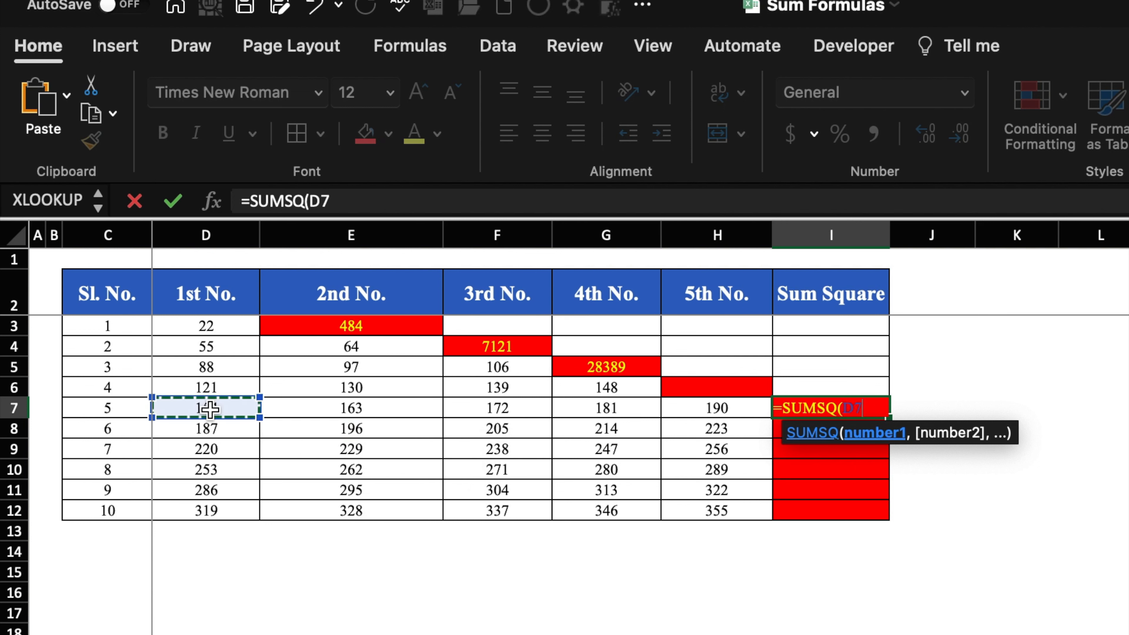
{"action": "type", "text": ","}
{"action": "left_click", "coordinate": [310, 408]}
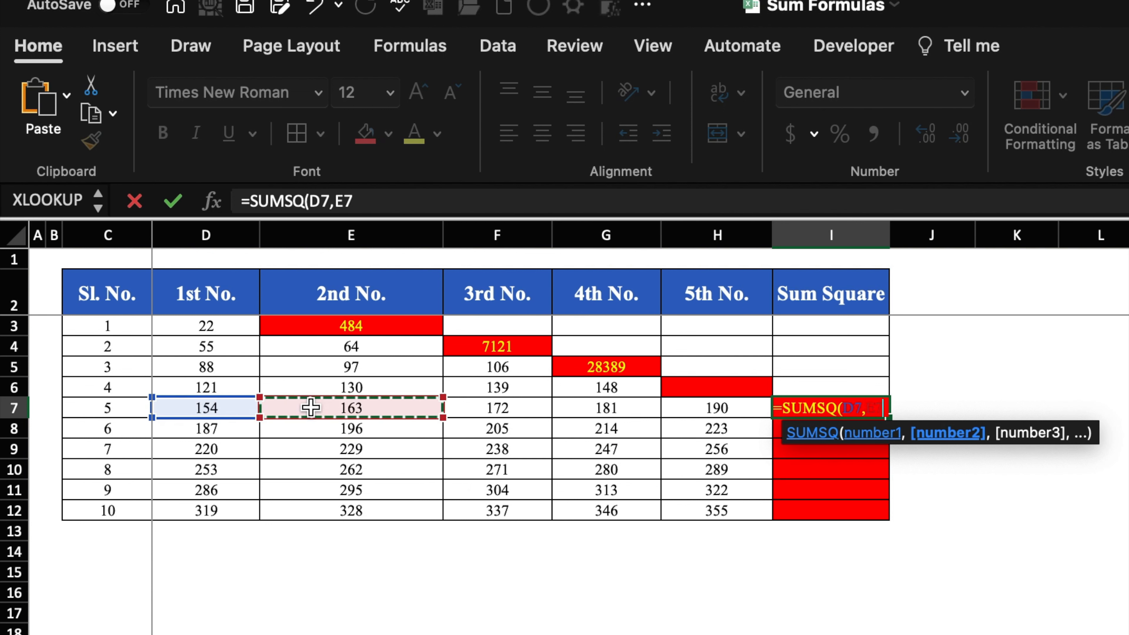
{"action": "type", "text": ","}
{"action": "left_click", "coordinate": [505, 408]}
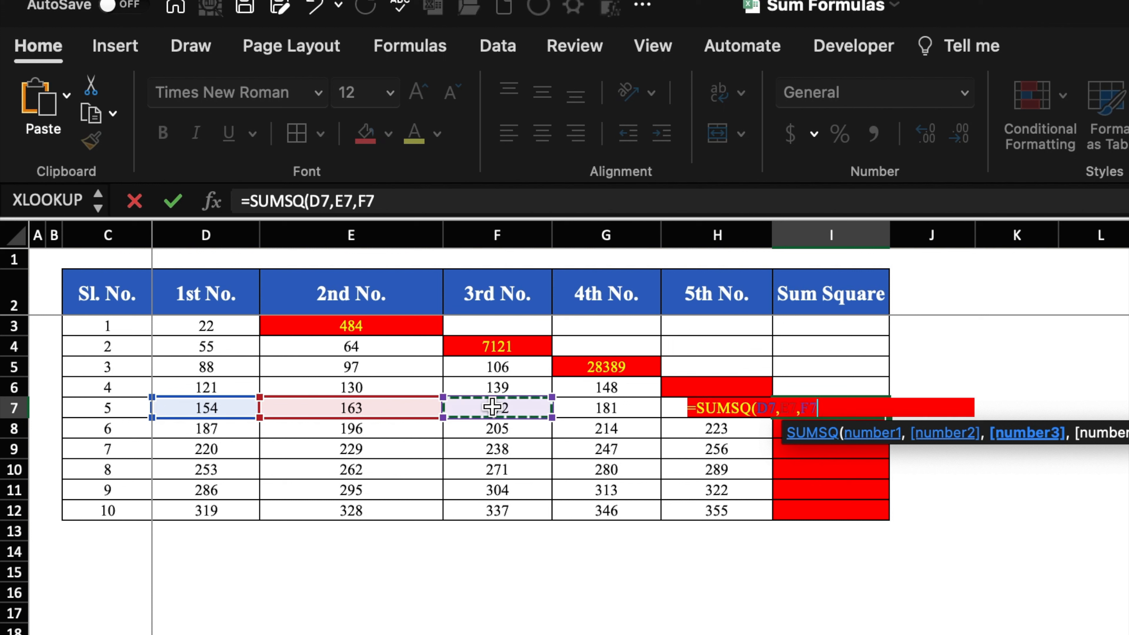
{"action": "type", "text": ","}
{"action": "left_click", "coordinate": [616, 405]}
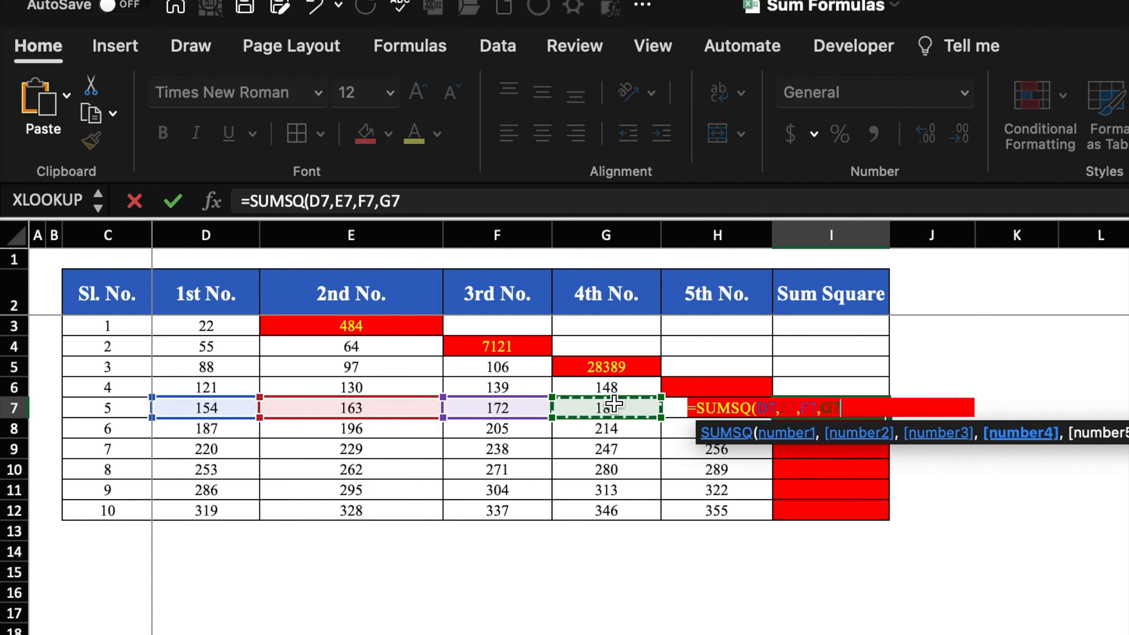
{"action": "type", "text": ","}
{"action": "left_click", "coordinate": [614, 403]}
{"action": "key", "text": "Right"}
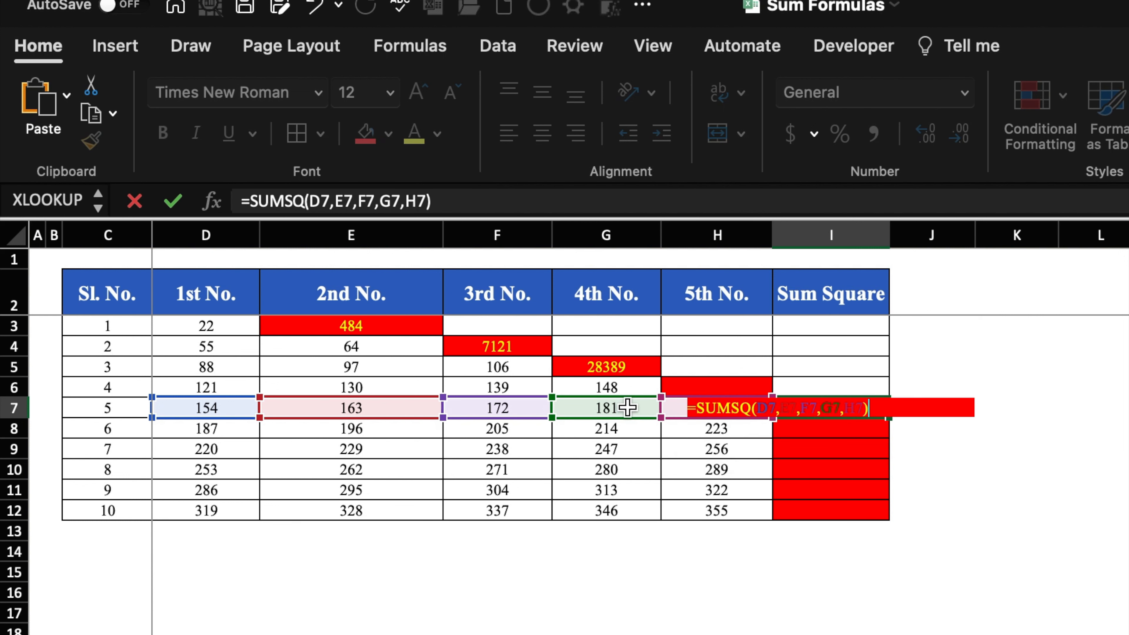
{"action": "key", "text": "Return"}
Step: Fill the I7 SUMSQ formula down the Sum Square column through I12
{"action": "left_click", "coordinate": [862, 408]}
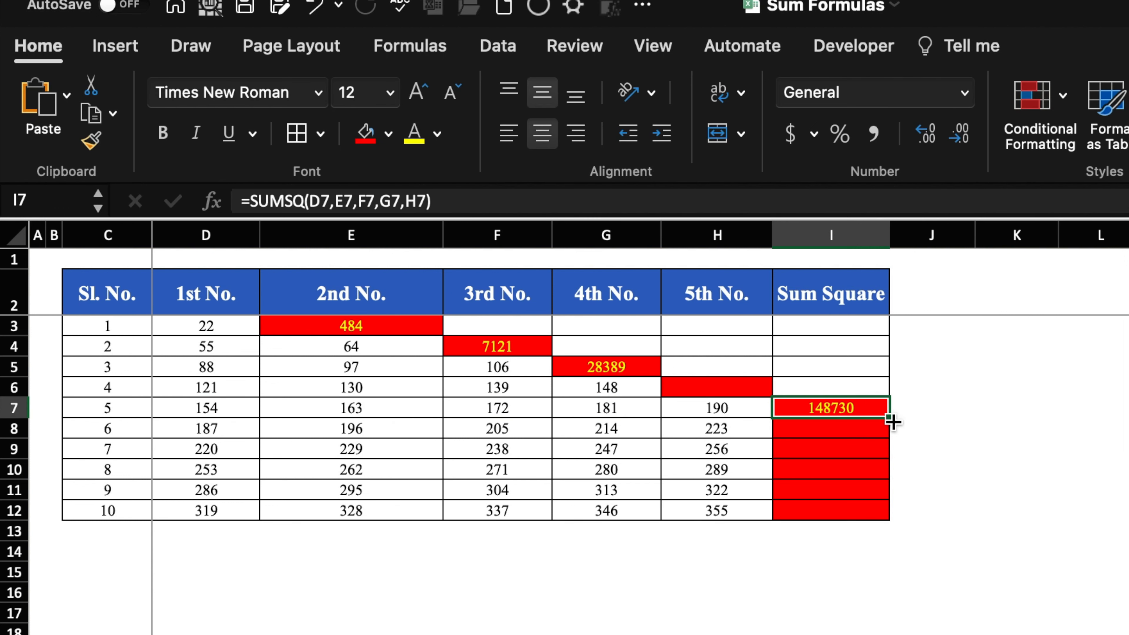
{"action": "left_click_drag", "start_coordinate": [891, 421], "coordinate": [891, 513]}
{"action": "left_click", "coordinate": [888, 621]}
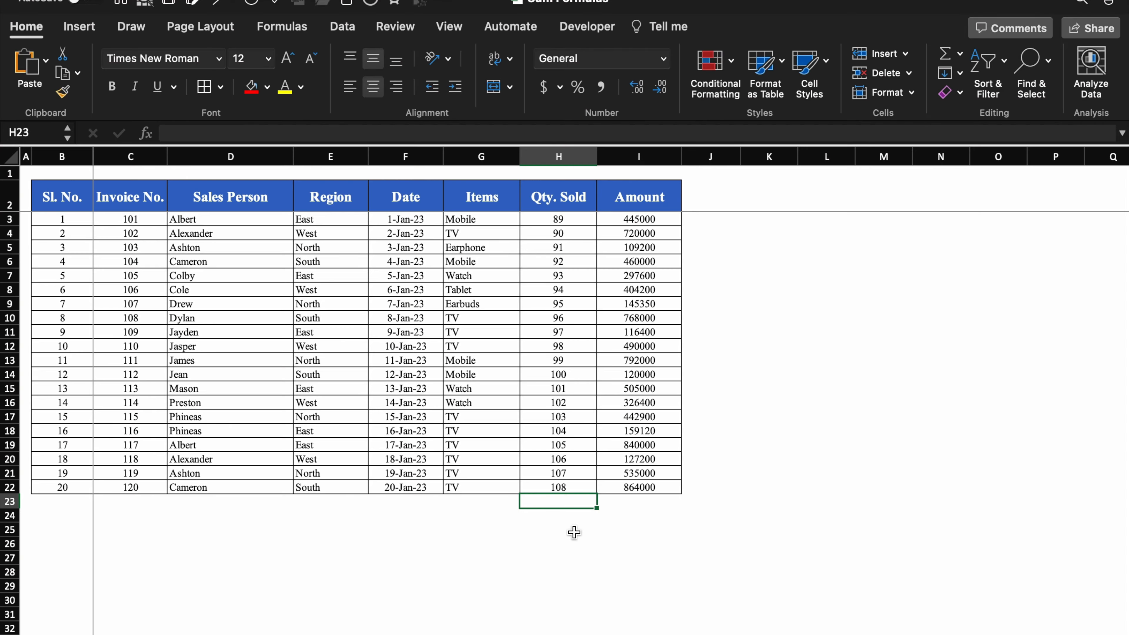
Step: Examine the text entries in the Items column and the numeric entries in the Qty. Sold column of the sales table
{"action": "left_click", "coordinate": [491, 220]}
{"action": "left_click", "coordinate": [491, 233]}
{"action": "left_click", "coordinate": [496, 262]}
{"action": "left_click", "coordinate": [494, 304]}
{"action": "left_click", "coordinate": [493, 363]}
{"action": "left_click", "coordinate": [493, 403]}
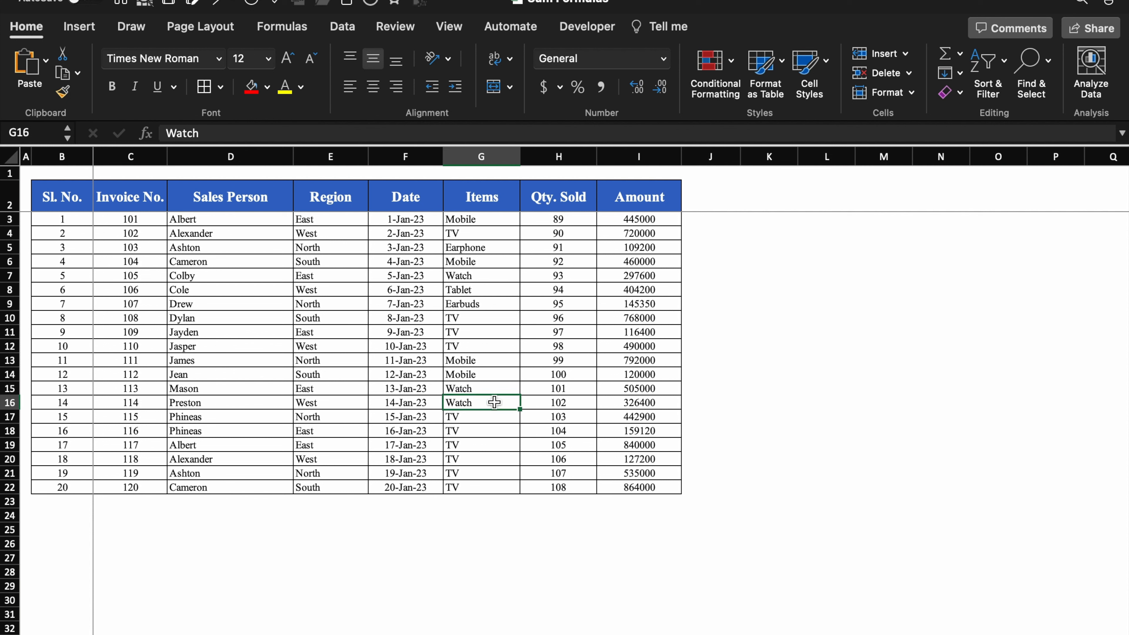
{"action": "left_click", "coordinate": [562, 218]}
{"action": "left_click", "coordinate": [566, 247]}
{"action": "left_click", "coordinate": [567, 306]}
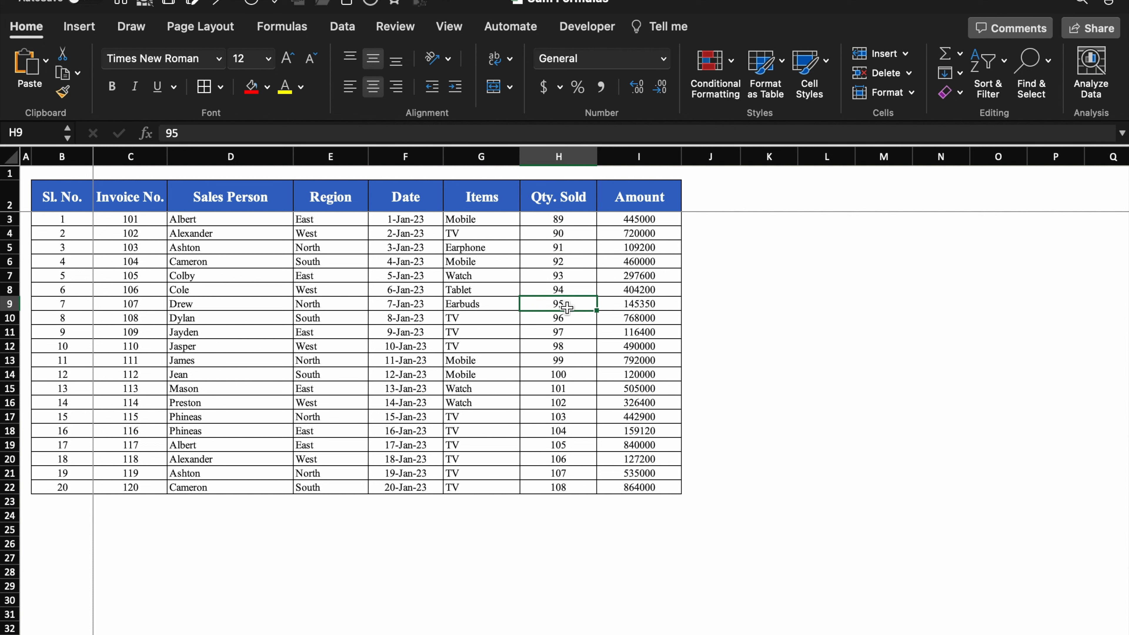
Step: Enter =COUNT(H3:H22) in H23 to count the numeric entries in the Qty. Sold column
{"action": "left_click", "coordinate": [564, 503]}
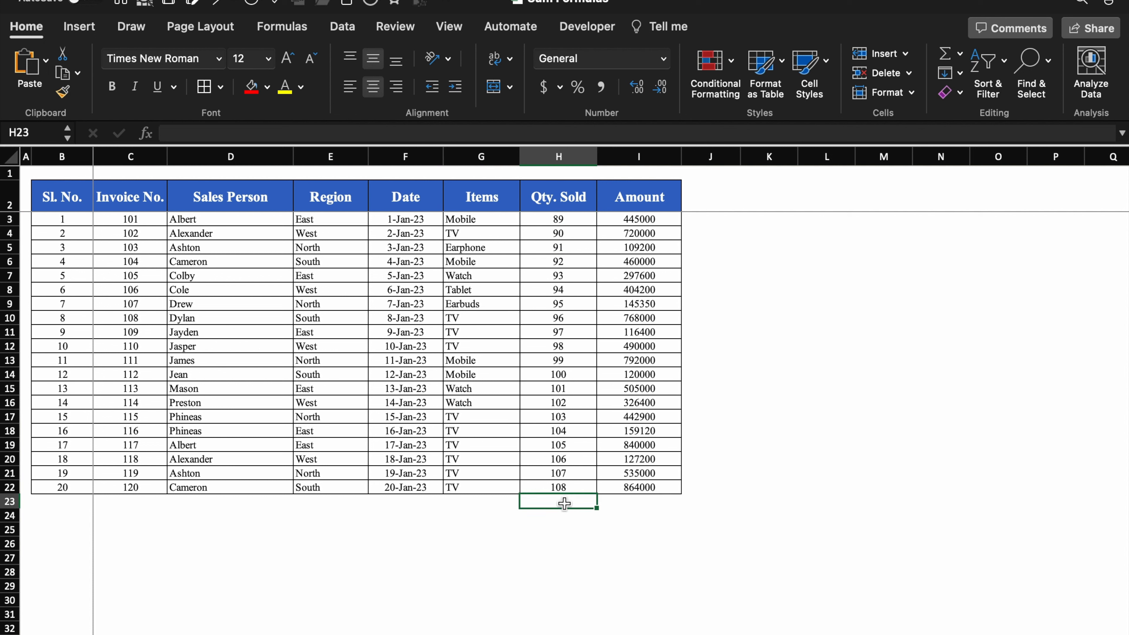
{"action": "type", "text": "="}
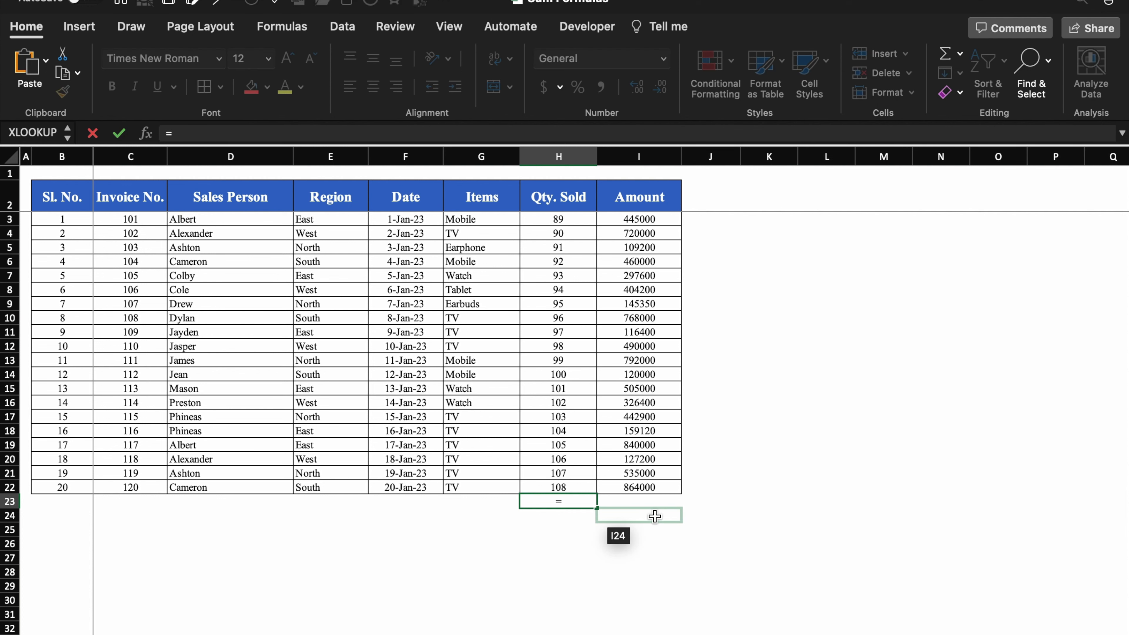
{"action": "type", "text": "COUN"}
{"action": "double_click", "coordinate": [583, 525]}
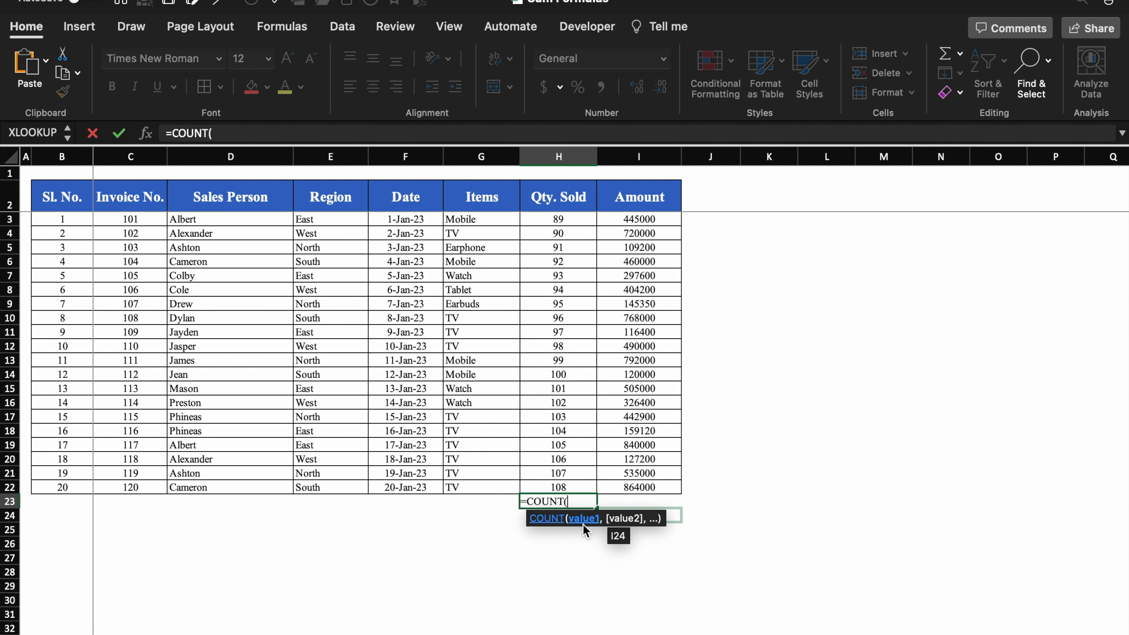
{"action": "left_click_drag", "start_coordinate": [558, 220], "coordinate": [561, 487]}
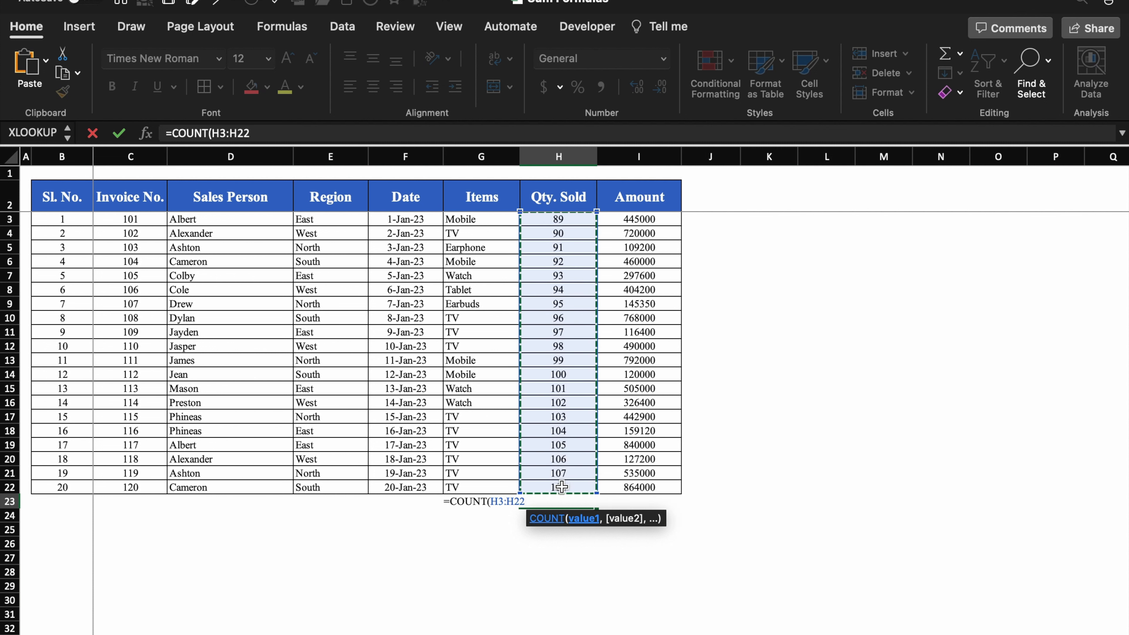
{"action": "type", "text": ")"}
{"action": "key", "text": "Return"}
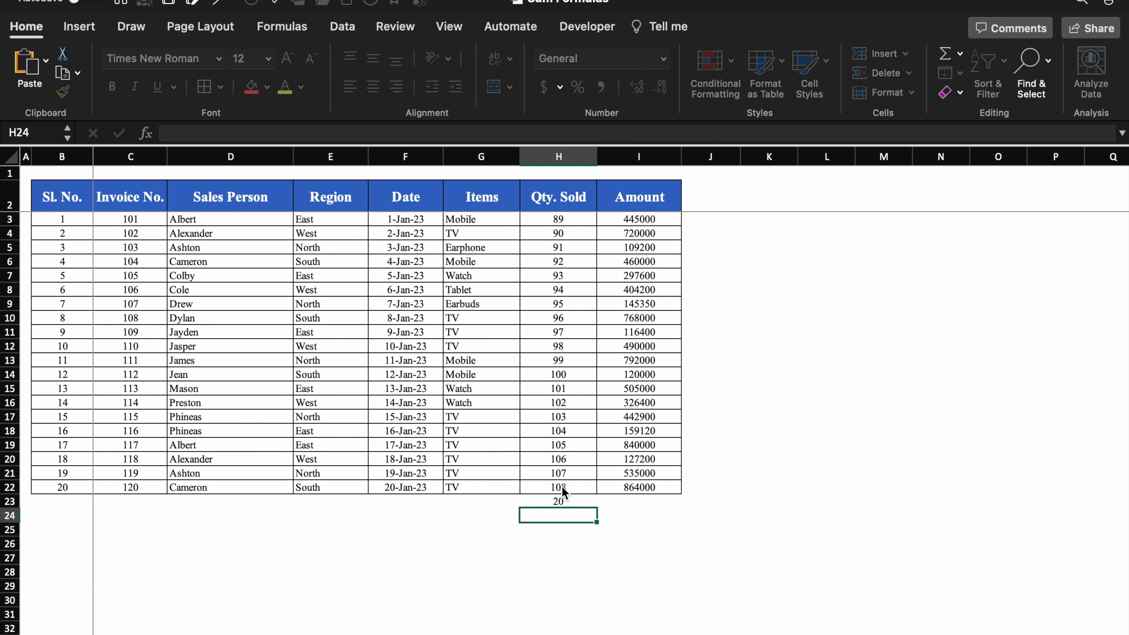
{"action": "left_click", "coordinate": [569, 500]}
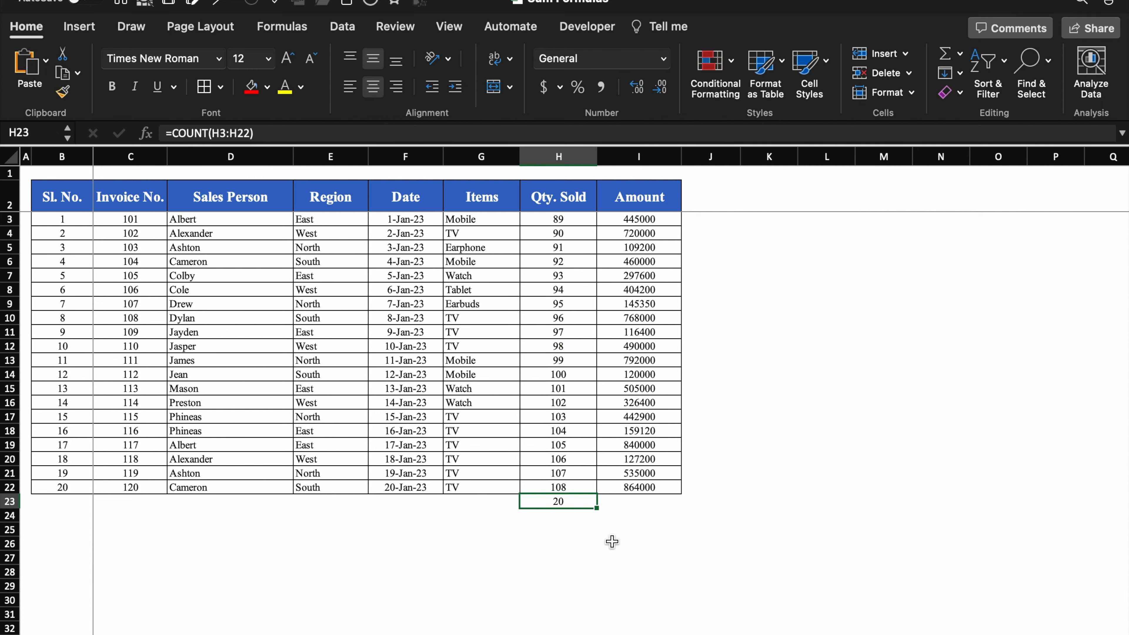
Step: Enter =COUNT(G3:G22) in G23 for the Items column and compare its result with the Qty. Sold data
{"action": "left_click", "coordinate": [487, 502]}
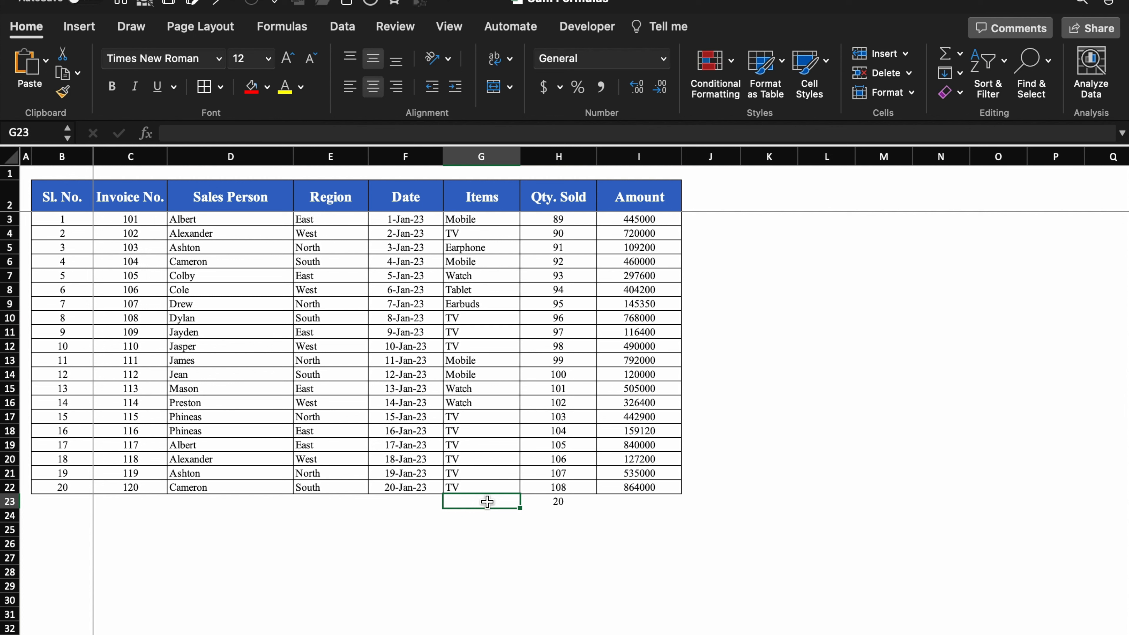
{"action": "type", "text": "="}
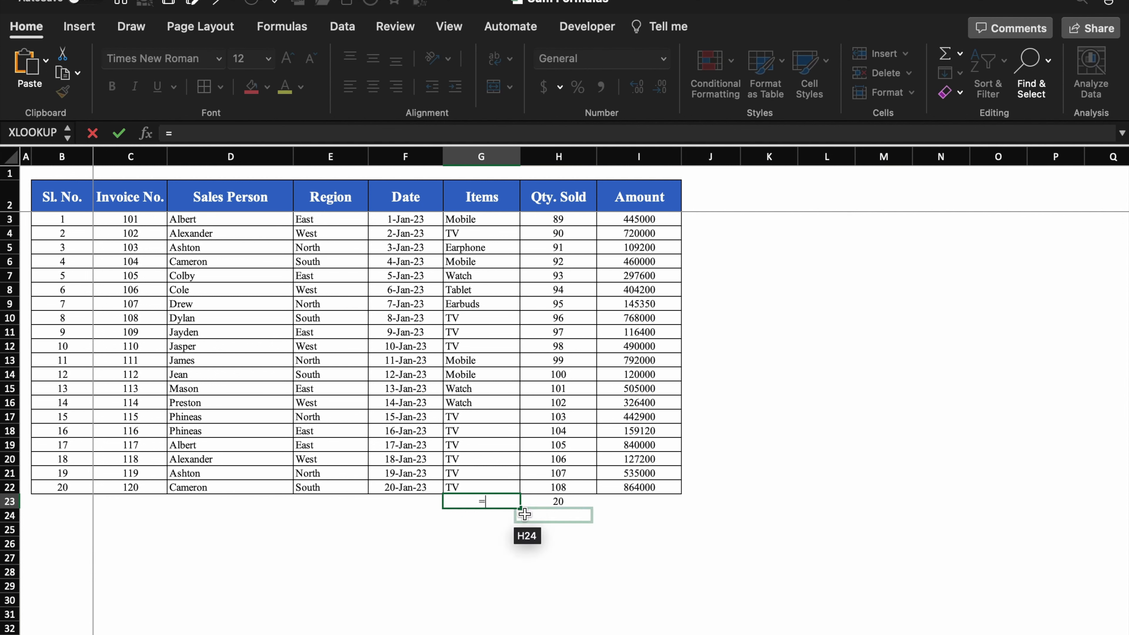
{"action": "type", "text": "count"}
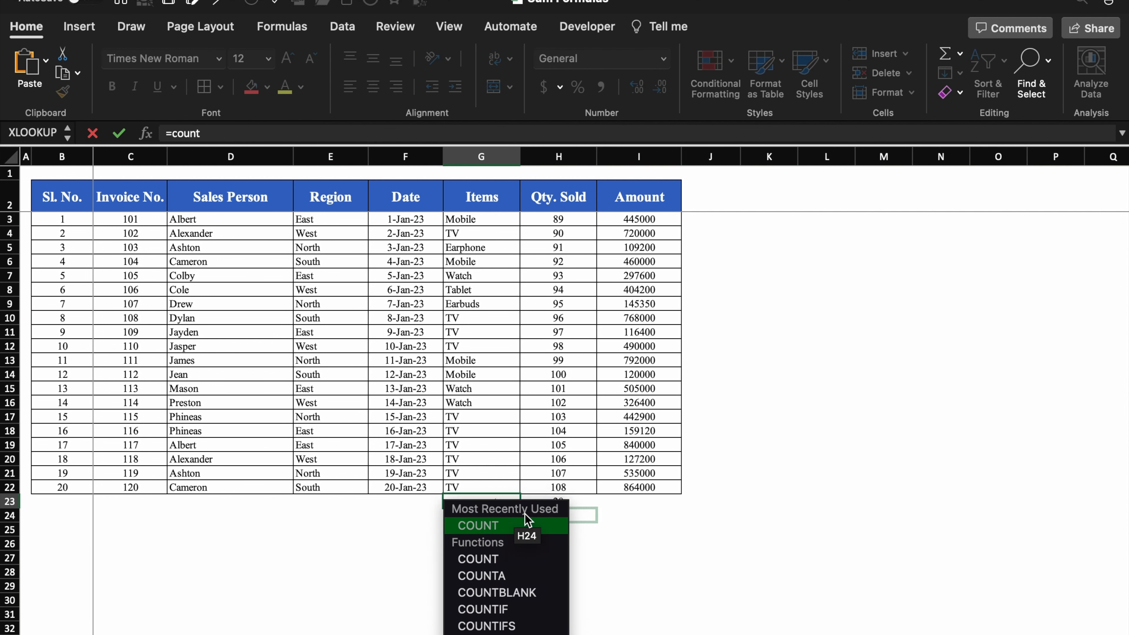
{"action": "type", "text": "("}
{"action": "left_click_drag", "start_coordinate": [474, 219], "coordinate": [477, 484]}
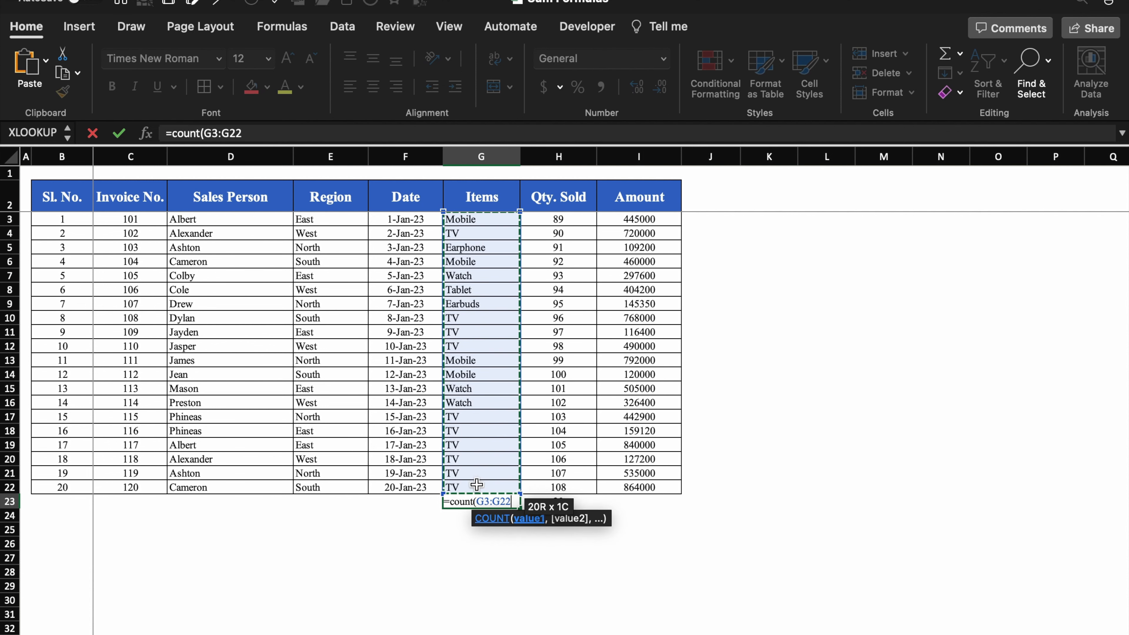
{"action": "type", "text": ")"}
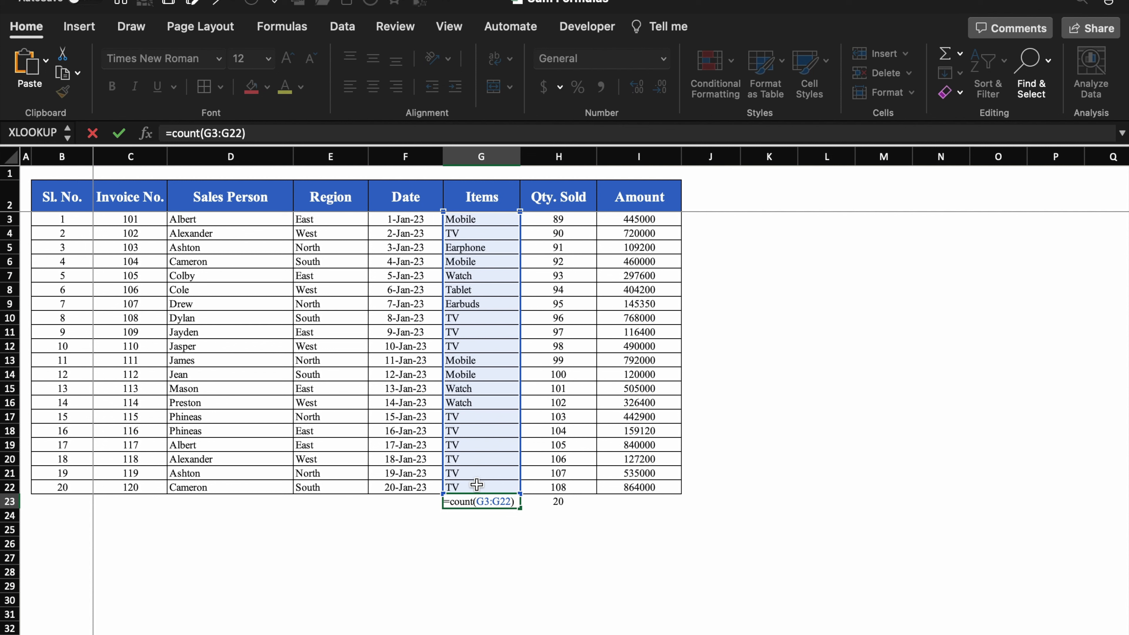
{"action": "key", "text": "Return"}
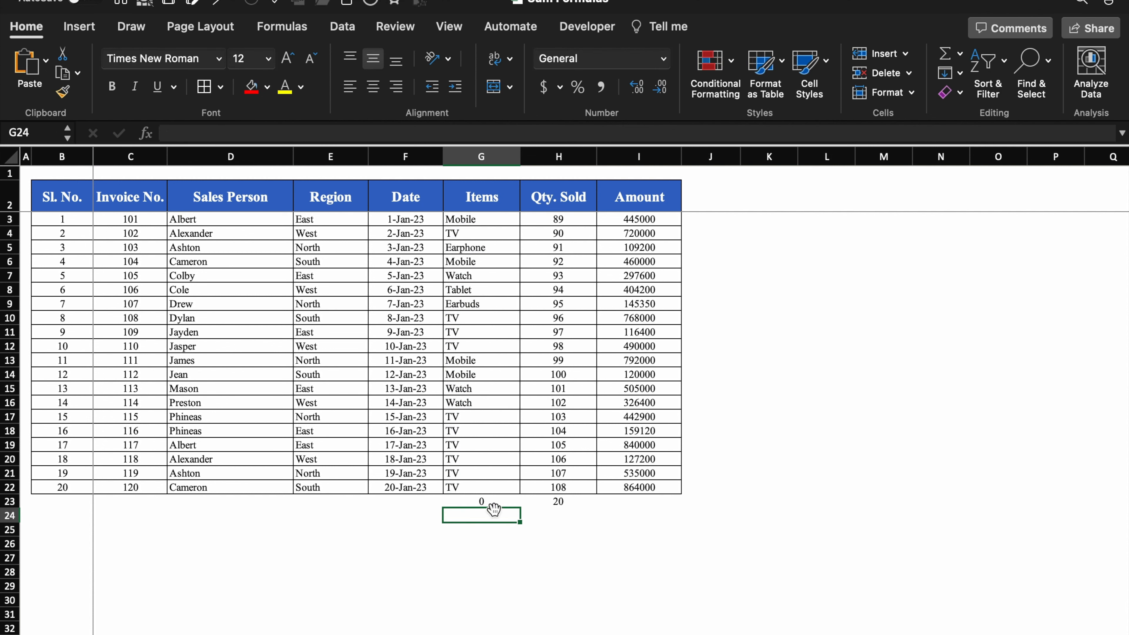
{"action": "left_click", "coordinate": [495, 504]}
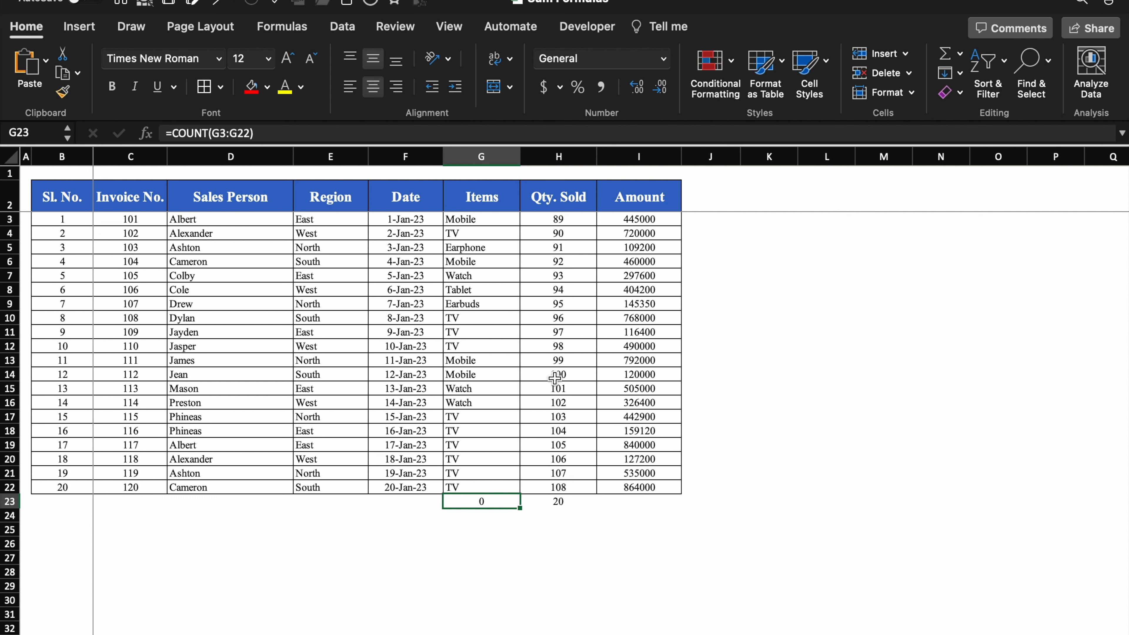
{"action": "left_click", "coordinate": [560, 390]}
{"action": "left_click", "coordinate": [559, 415]}
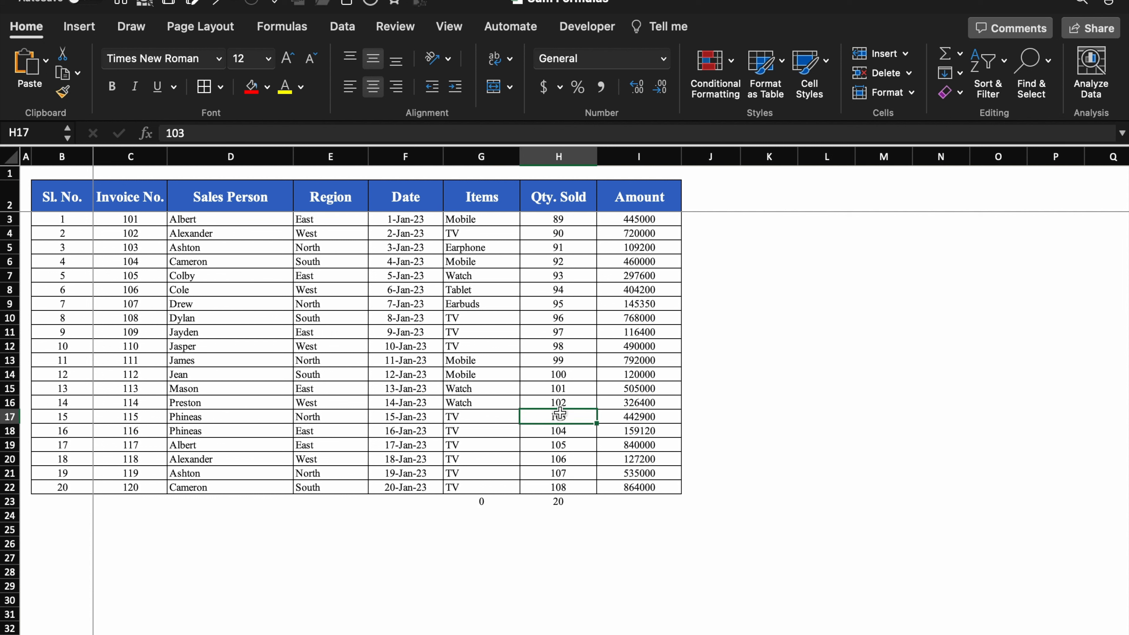
Step: Replace the Items entries in G10:G12 with the numbers 1, 2 and 3, and check the COUNT formula in G23
{"action": "left_click", "coordinate": [488, 390]}
{"action": "left_click", "coordinate": [491, 402]}
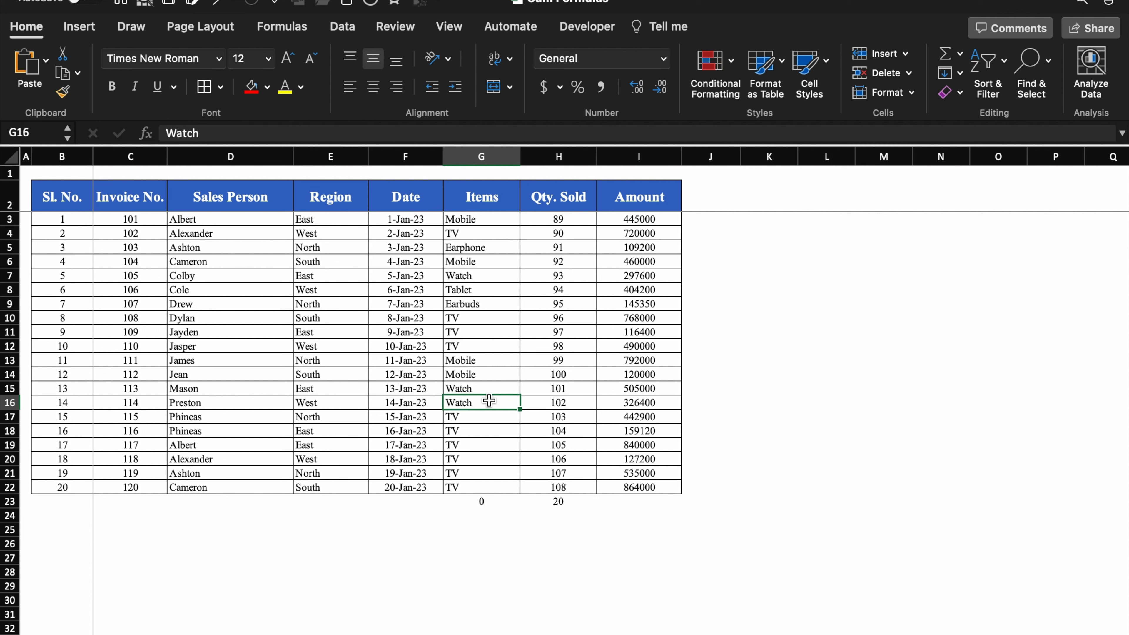
{"action": "left_click", "coordinate": [491, 418]}
{"action": "left_click", "coordinate": [484, 317]}
{"action": "type", "text": "1"}
{"action": "key", "text": "Return"}
{"action": "type", "text": "2"}
{"action": "key", "text": "Return"}
{"action": "type", "text": "3"}
{"action": "key", "text": "Return"}
{"action": "left_click", "coordinate": [498, 504]}
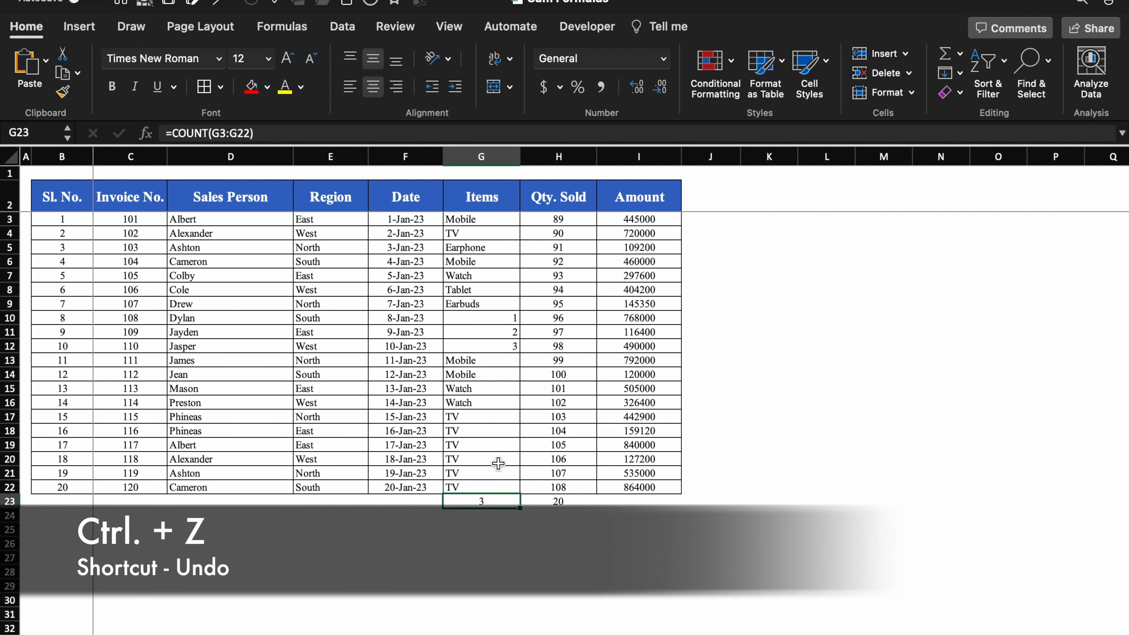
Step: Undo the three numeric entries in G10:G12 and the COUNT formula in G23
{"action": "key", "text": "ctrl+z"}
{"action": "key", "text": "ctrl+z"}
{"action": "key", "text": "ctrl+z"}
{"action": "key", "text": "ctrl+z"}
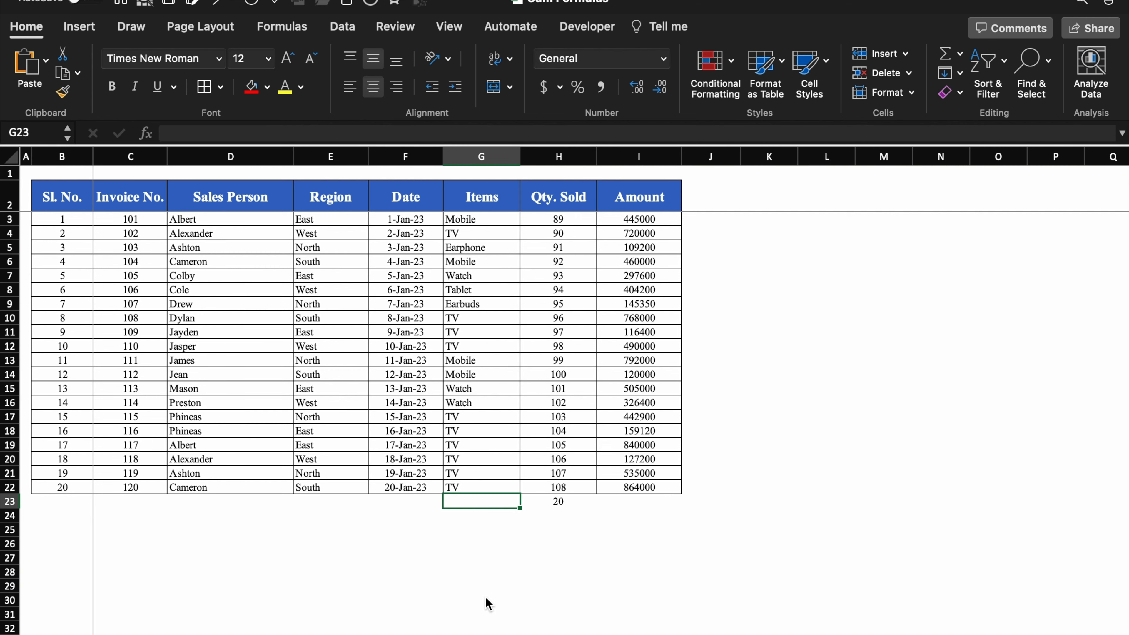
Step: Enter =COUNTA(G3:G22) in G23 to count all non-empty cells in the Items column
{"action": "type", "text": "=cou"}
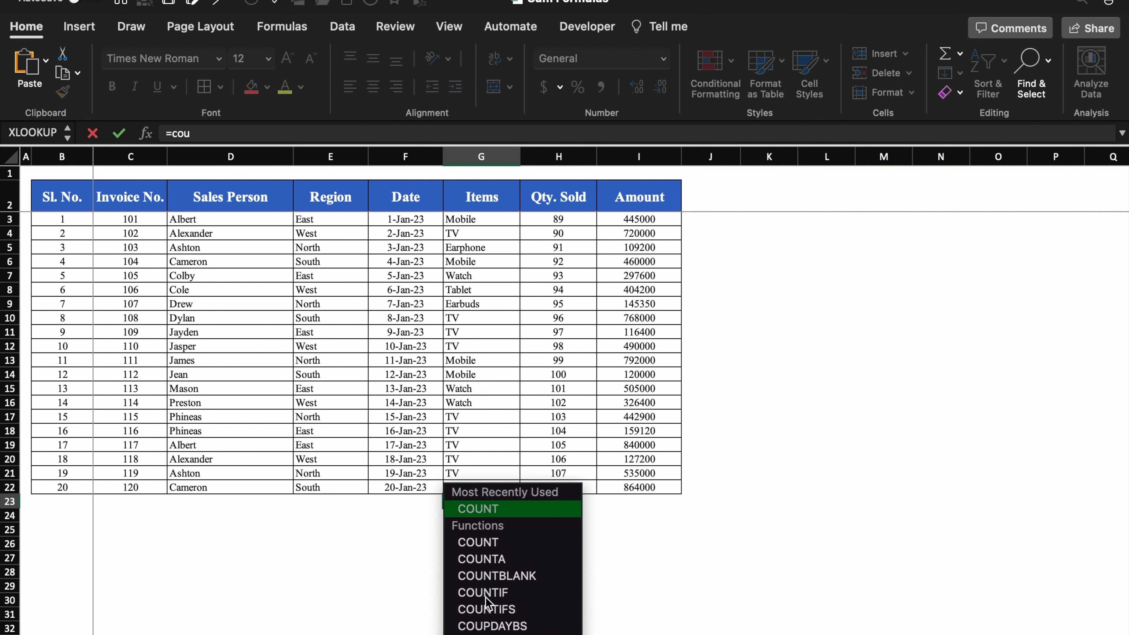
{"action": "type", "text": "nt"}
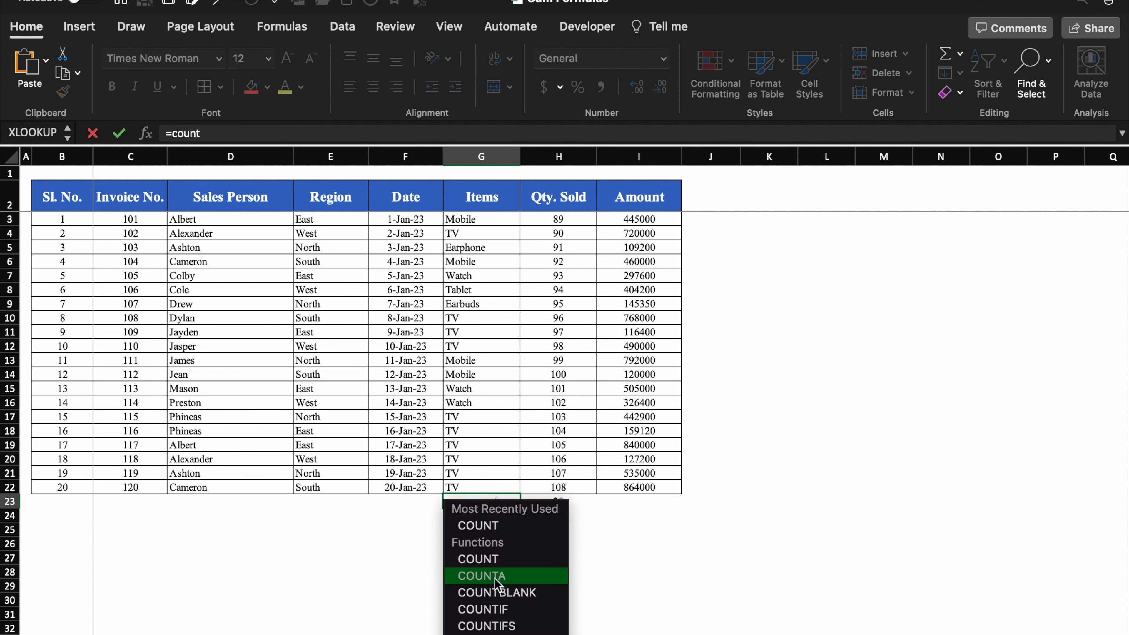
{"action": "double_click", "coordinate": [495, 578]}
{"action": "left_click_drag", "start_coordinate": [492, 220], "coordinate": [492, 492]}
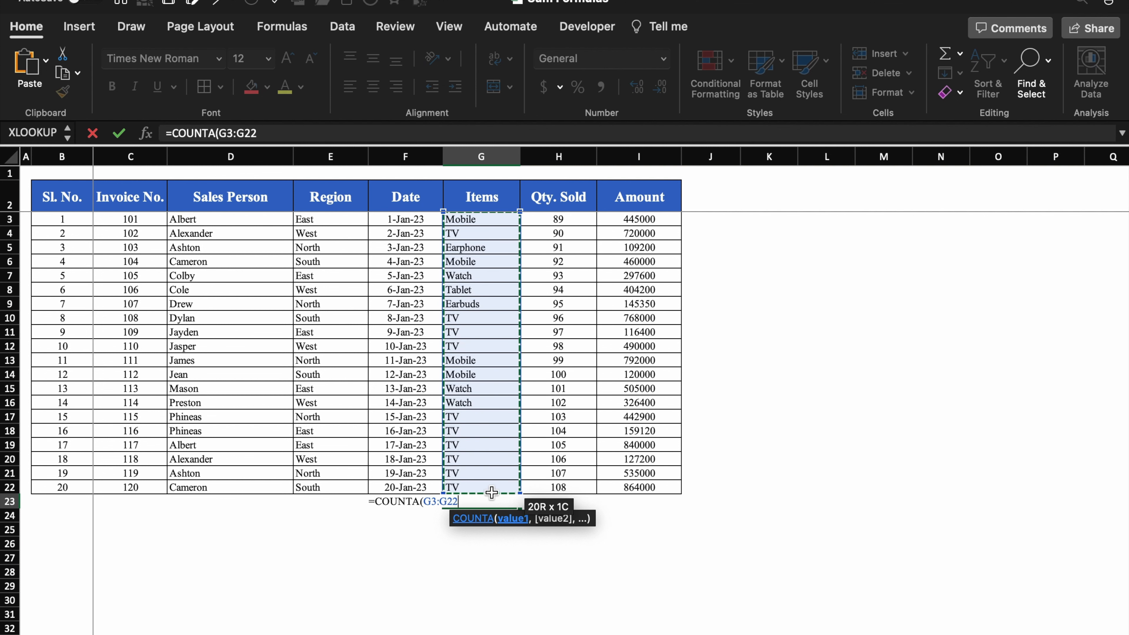
{"action": "type", "text": ")"}
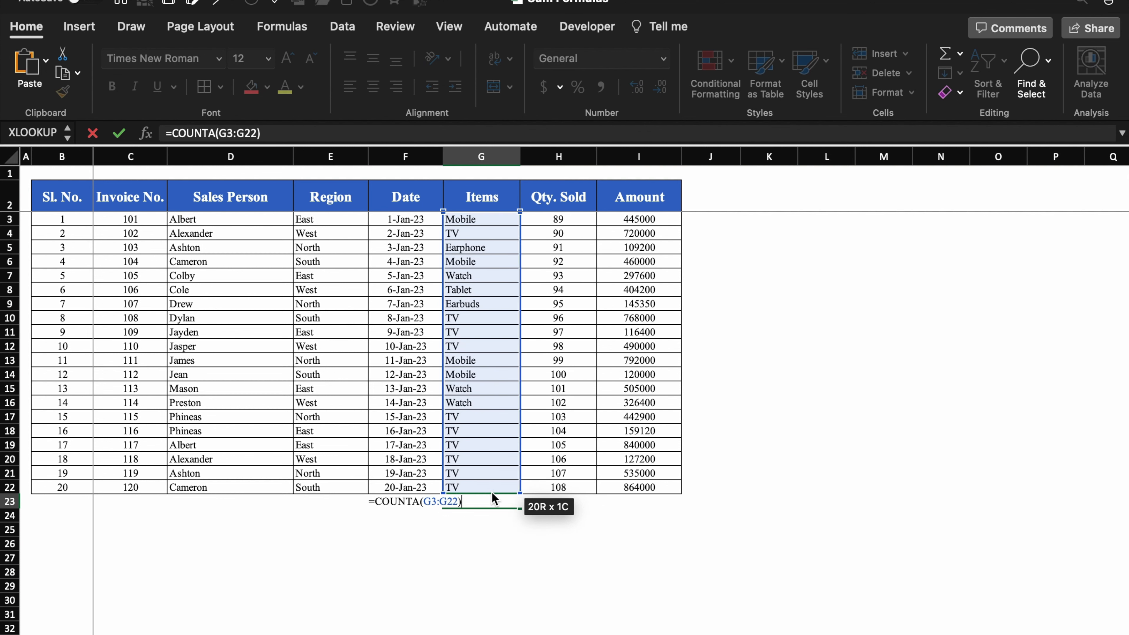
{"action": "key", "text": "ctrl+Return"}
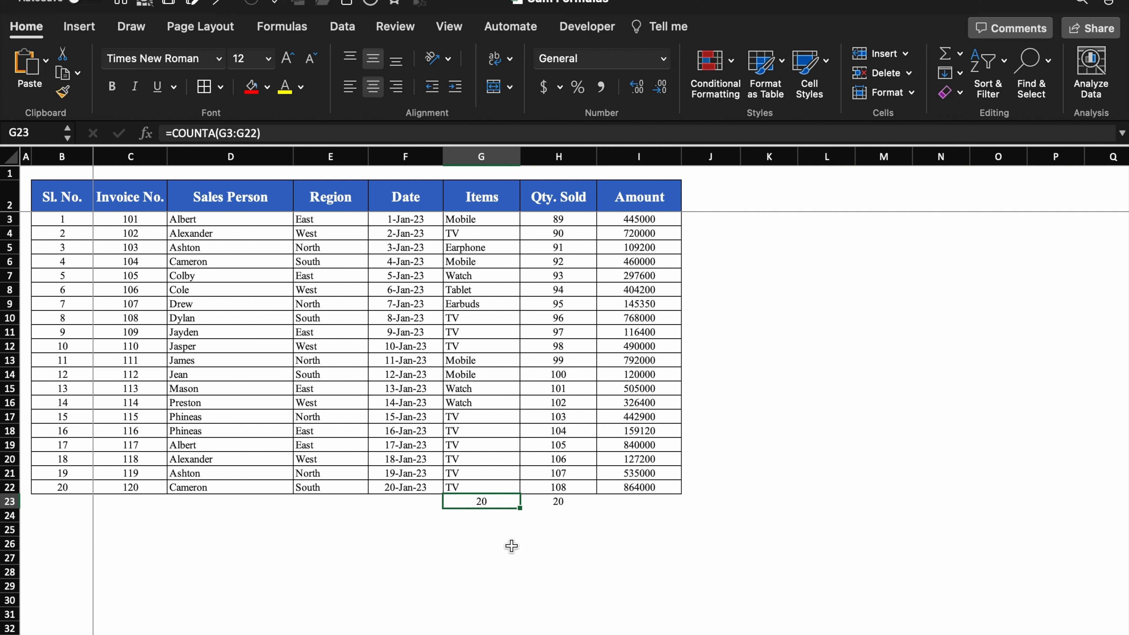
Step: Overwrite G10:G12 with 1, 2 and 3 and check how the COUNTA formula in G23 treats mixed text and numbers
{"action": "left_click", "coordinate": [481, 319]}
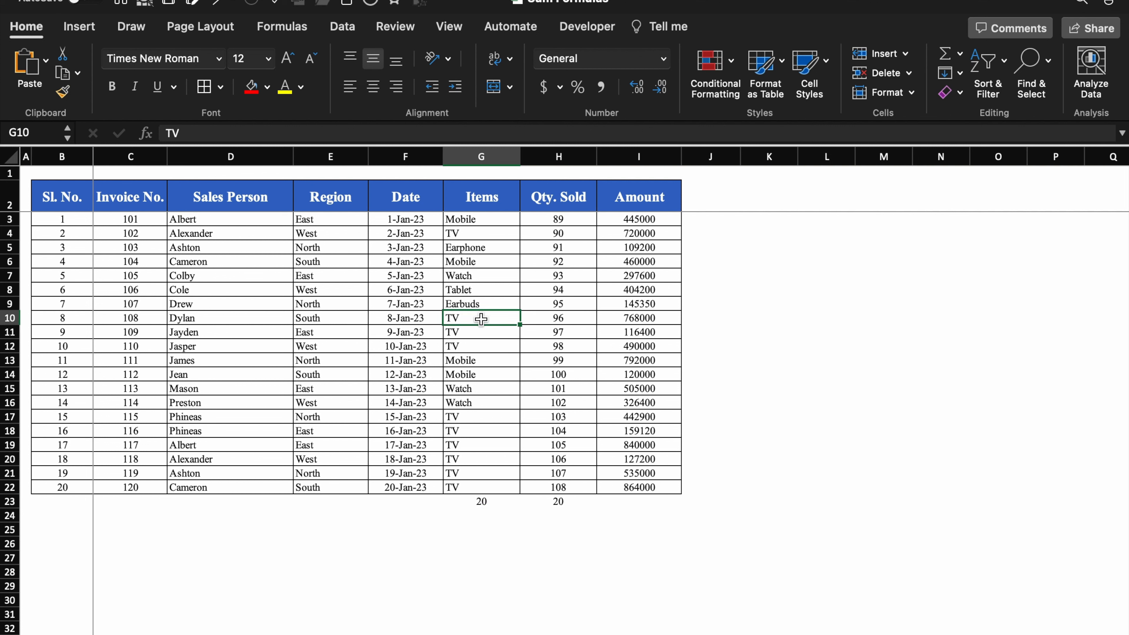
{"action": "type", "text": "1"}
{"action": "key", "text": "Return"}
{"action": "type", "text": "2"}
{"action": "key", "text": "Return"}
{"action": "type", "text": "3"}
{"action": "left_click", "coordinate": [485, 558]}
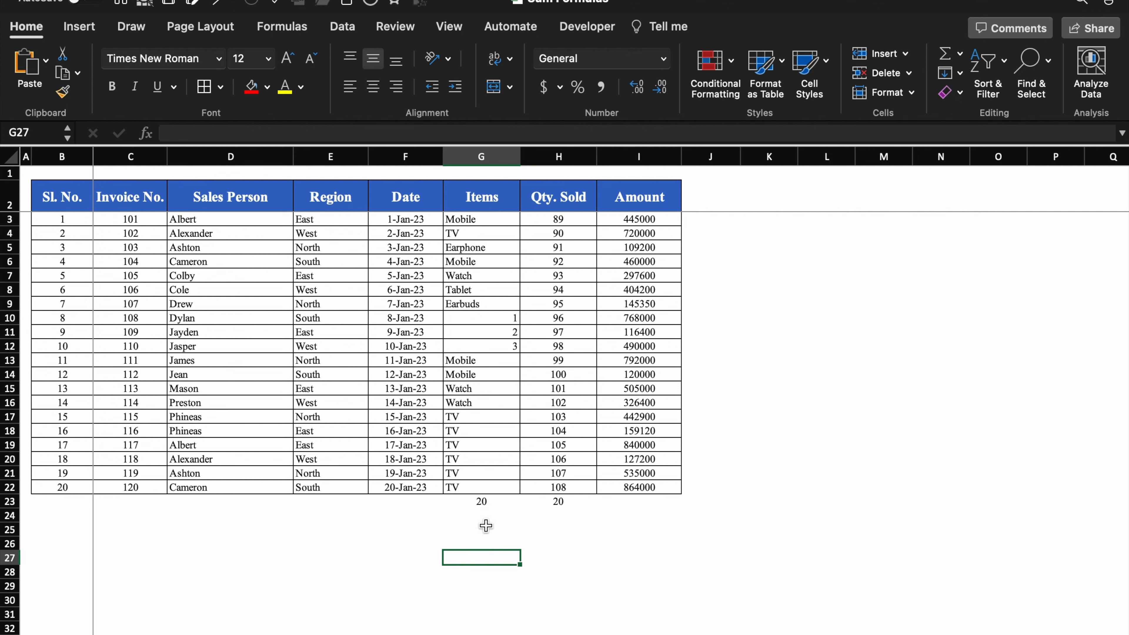
{"action": "left_click", "coordinate": [492, 508]}
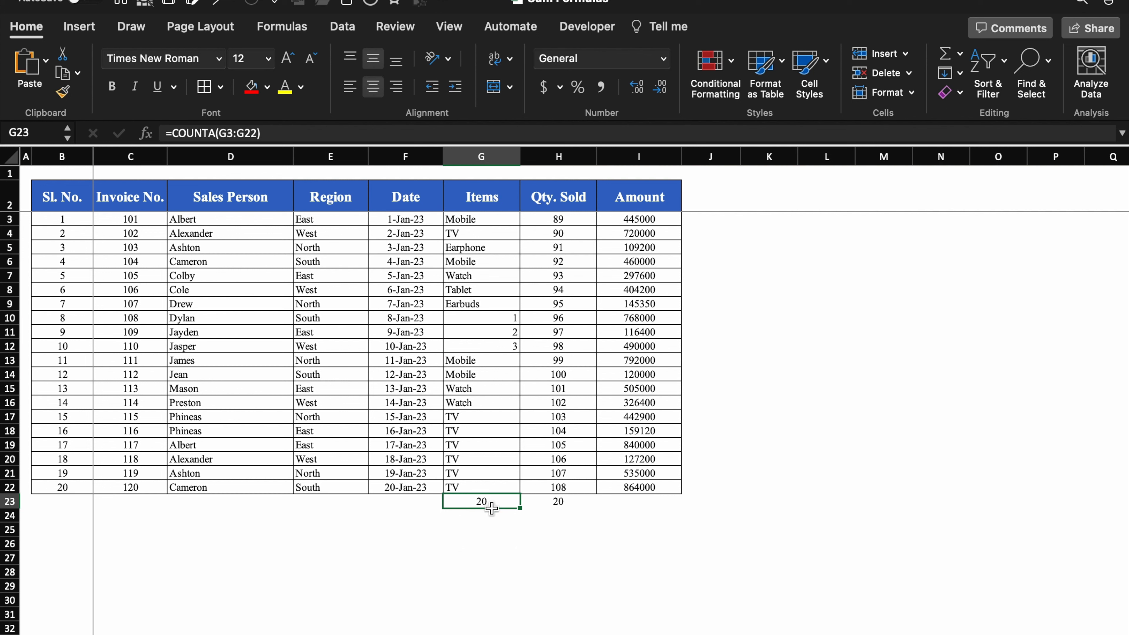
{"action": "left_click", "coordinate": [497, 401]}
{"action": "left_click", "coordinate": [491, 342]}
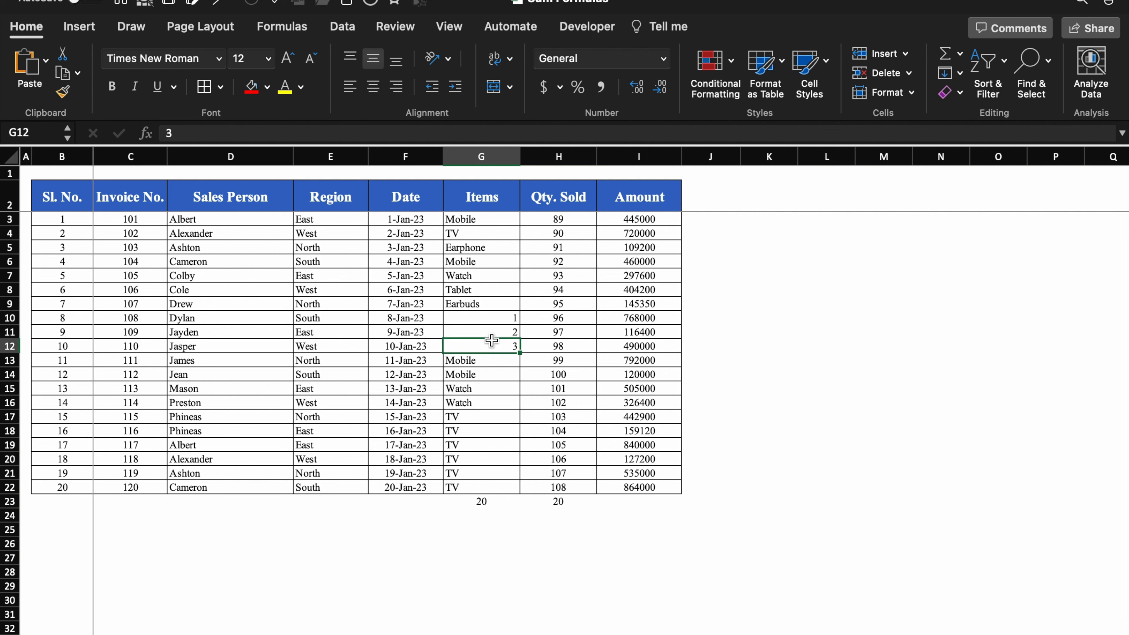
{"action": "left_click", "coordinate": [481, 505]}
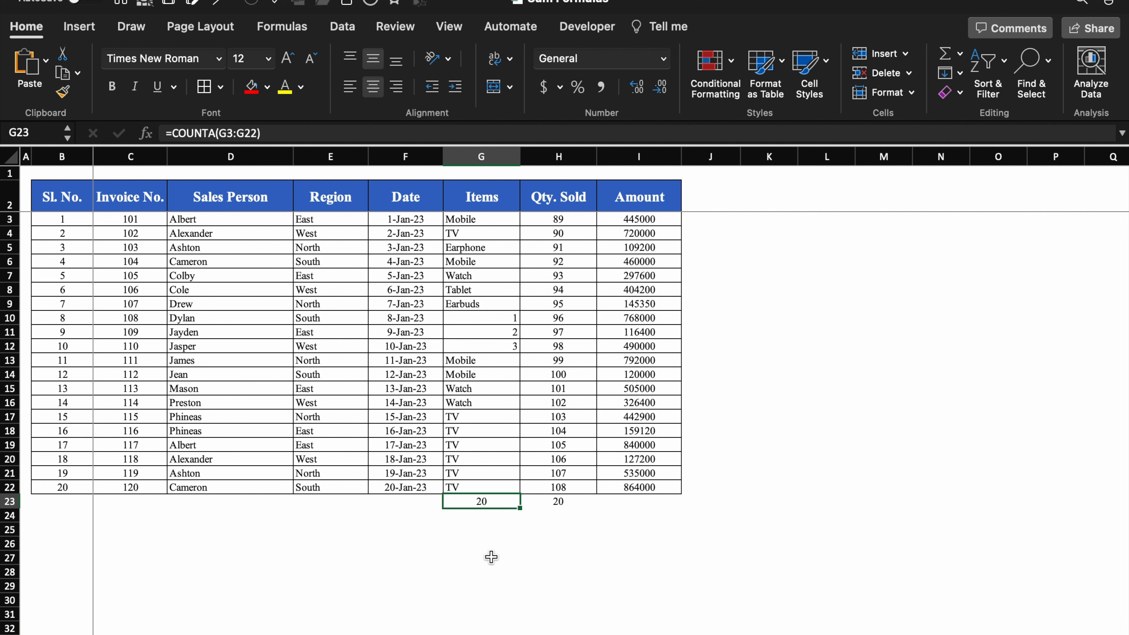
Step: Clear the contents of G10:G12 in the Items column and check the COUNTA result in G23
{"action": "left_click_drag", "start_coordinate": [491, 318], "coordinate": [496, 347]}
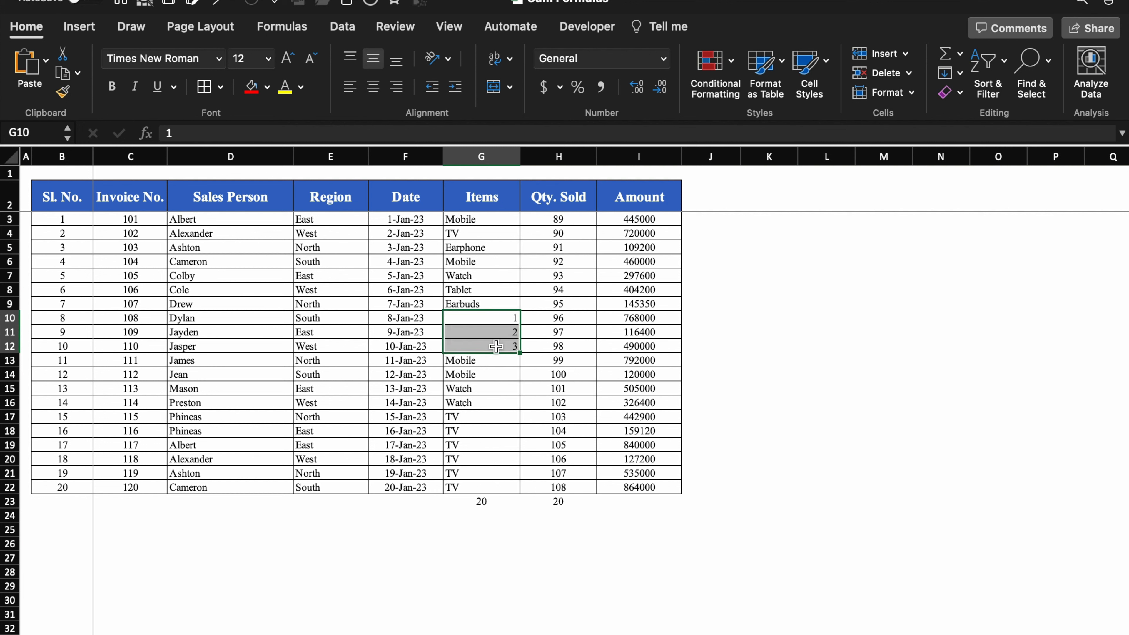
{"action": "key", "text": "Delete"}
{"action": "left_click", "coordinate": [482, 544]}
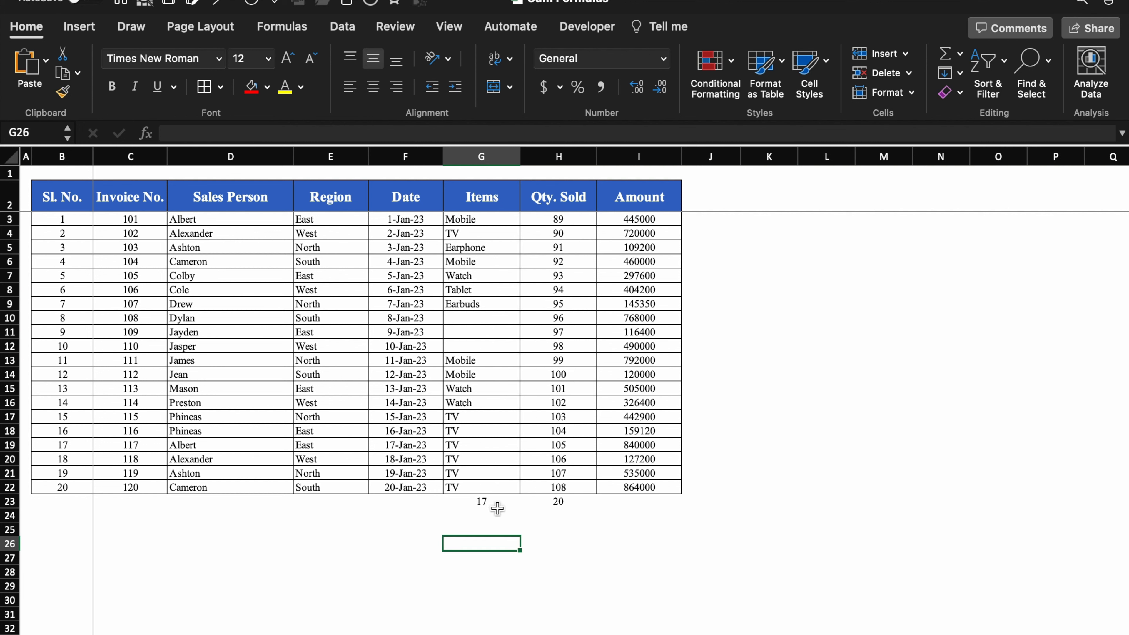
{"action": "left_click", "coordinate": [497, 507]}
{"action": "left_click", "coordinate": [484, 533]}
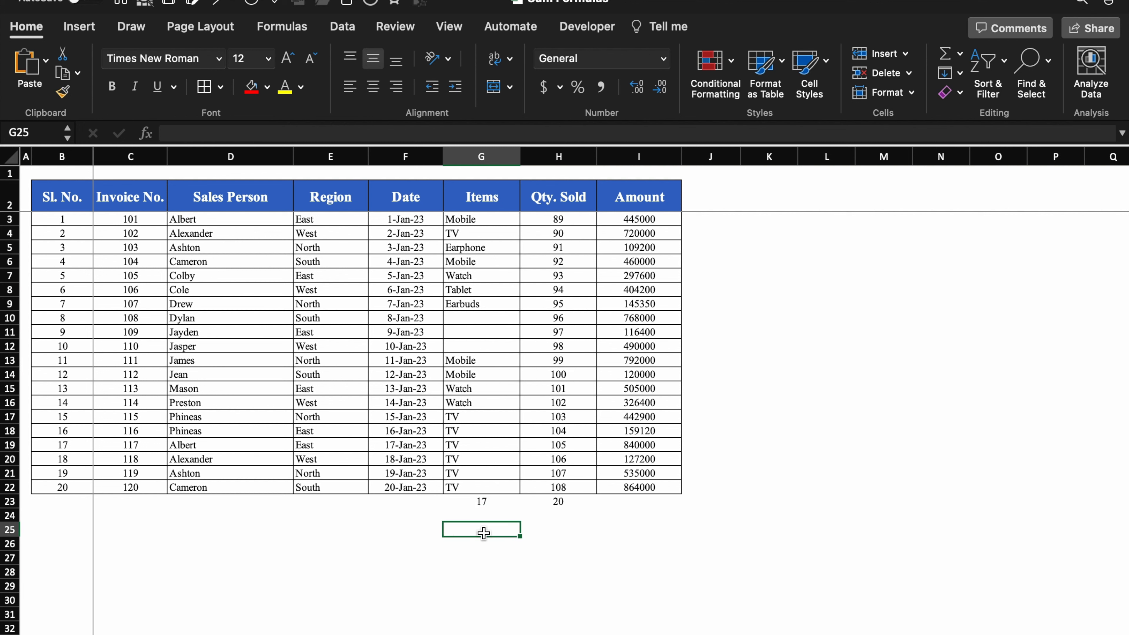
Step: Enter =COUNTBLANK(G3:G22) in G25 to count the empty Items cells, and center the result
{"action": "left_click", "coordinate": [480, 321]}
{"action": "left_click", "coordinate": [482, 332]}
{"action": "left_click", "coordinate": [489, 347]}
{"action": "left_click", "coordinate": [480, 524]}
{"action": "type", "text": "="}
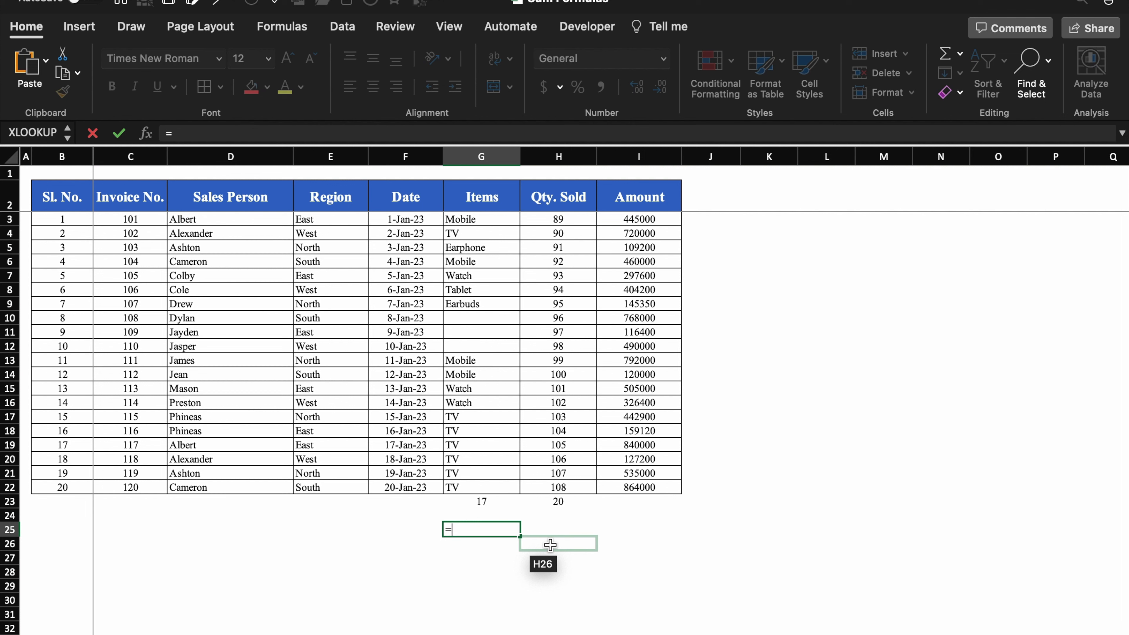
{"action": "type", "text": "count"}
{"action": "double_click", "coordinate": [522, 595]}
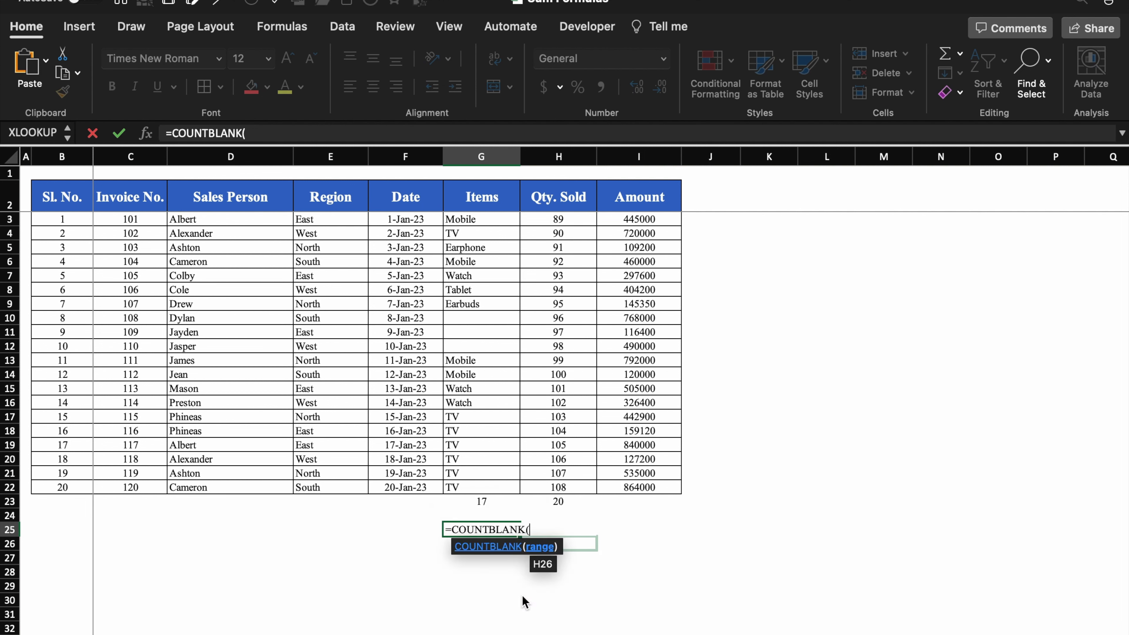
{"action": "left_click_drag", "start_coordinate": [465, 219], "coordinate": [477, 489]}
{"action": "type", "text": ")"}
{"action": "key", "text": "Return"}
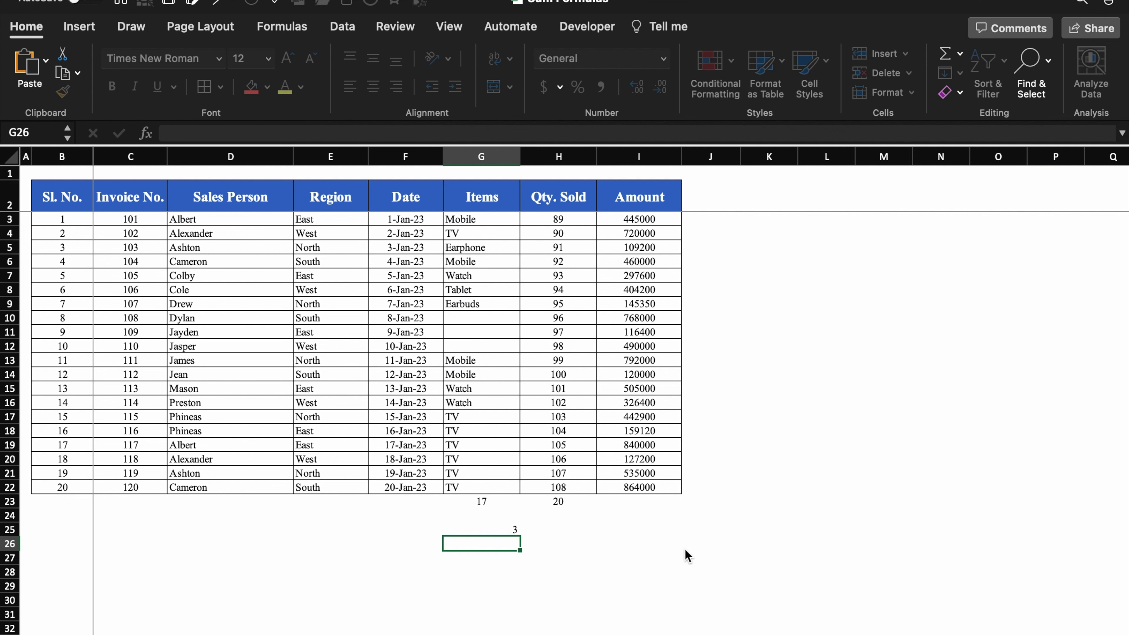
{"action": "key", "text": "Up"}
{"action": "left_click", "coordinate": [373, 87]}
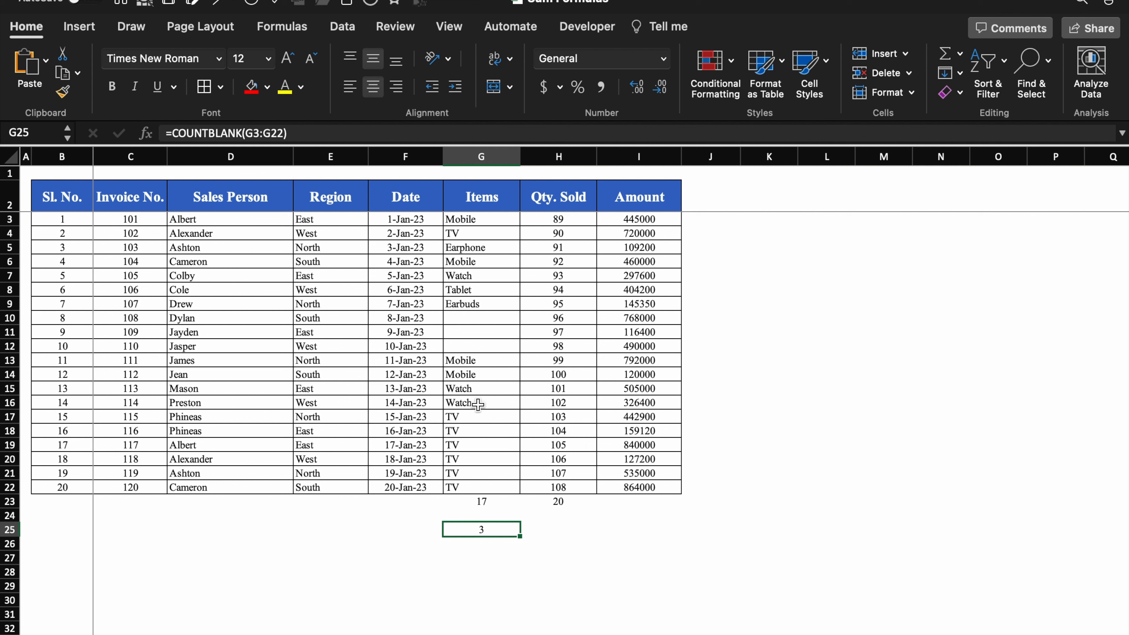
Step: Replace the formula in G23 with =COUNTA(G3:G22)+COUNTBLANK(G3:G22) to count both filled and blank Items cells
{"action": "left_click", "coordinate": [481, 318]}
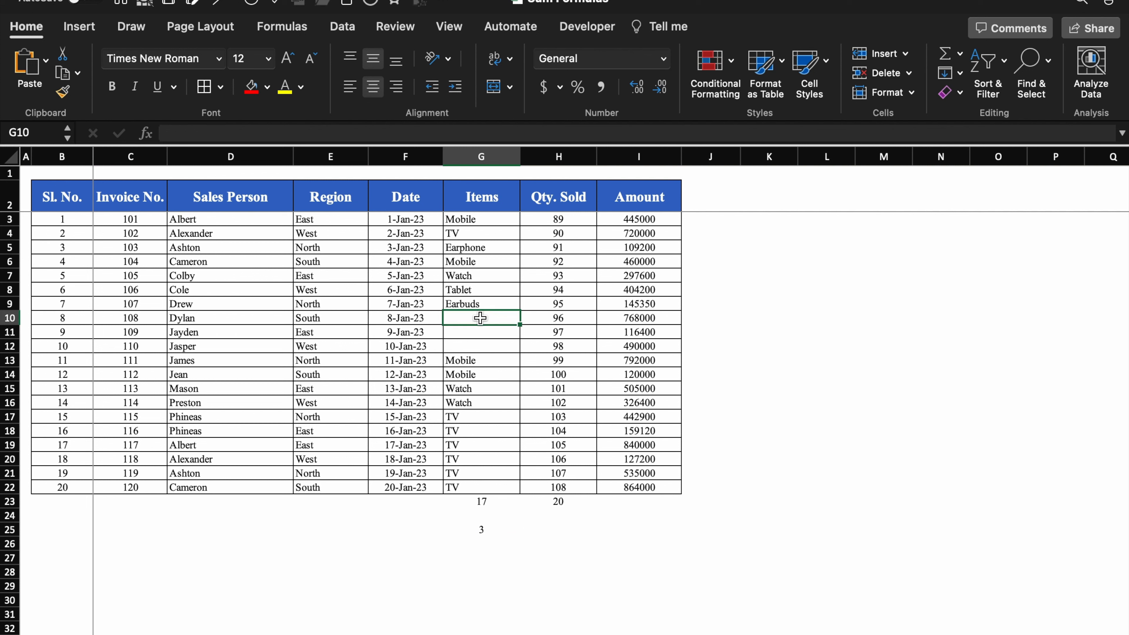
{"action": "left_click", "coordinate": [512, 501]}
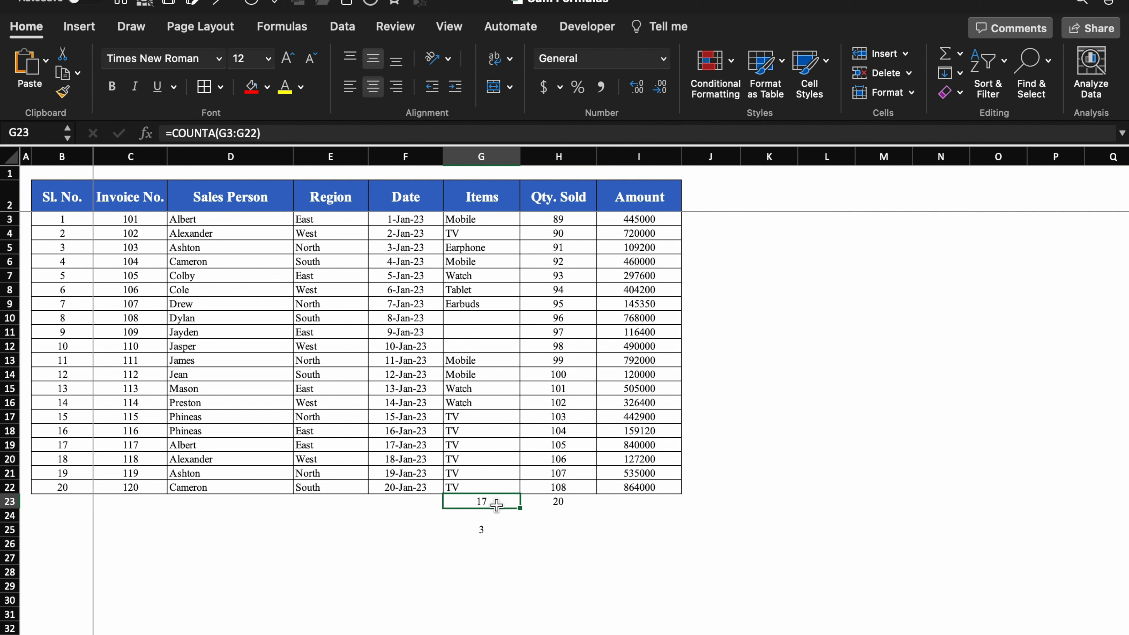
{"action": "key", "text": "Delete"}
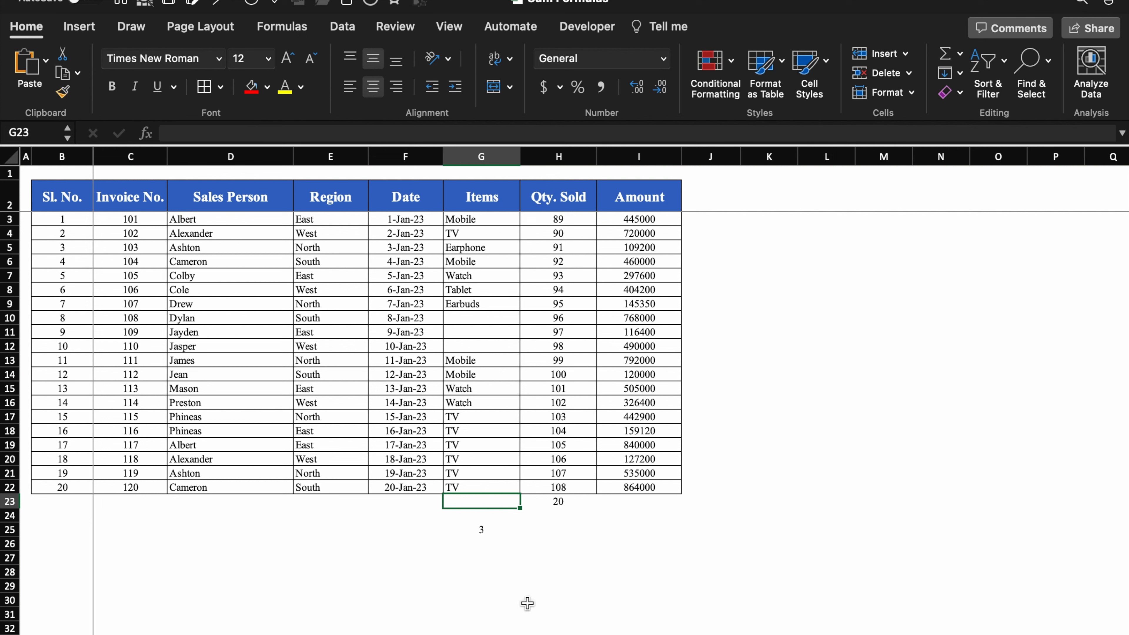
{"action": "type", "text": "=co"}
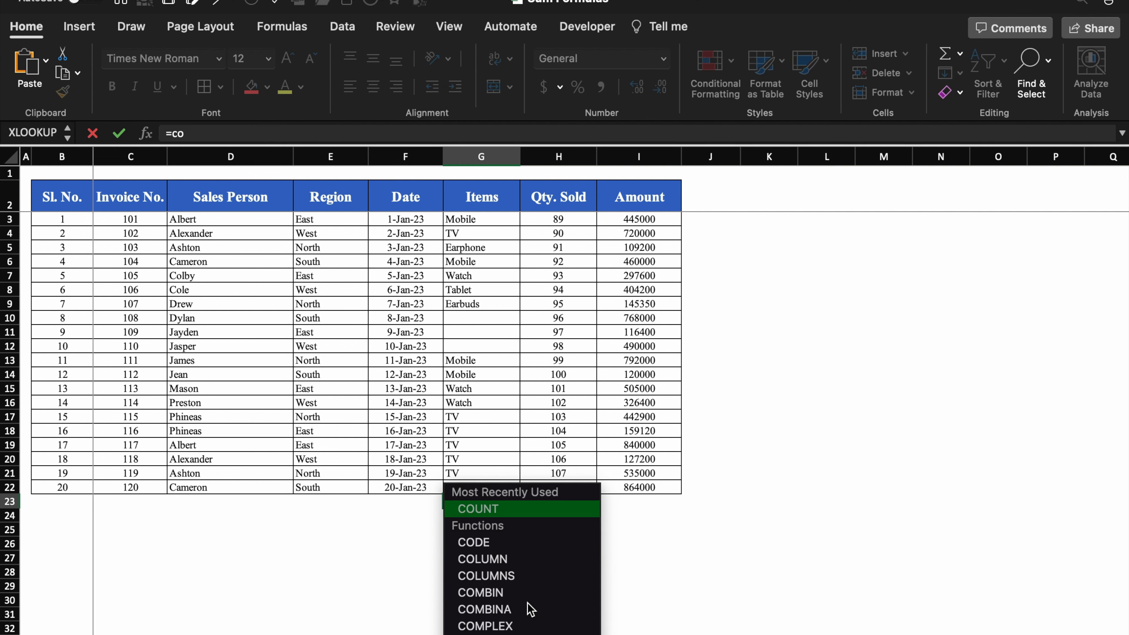
{"action": "type", "text": "unta"}
{"action": "key", "text": "Tab"}
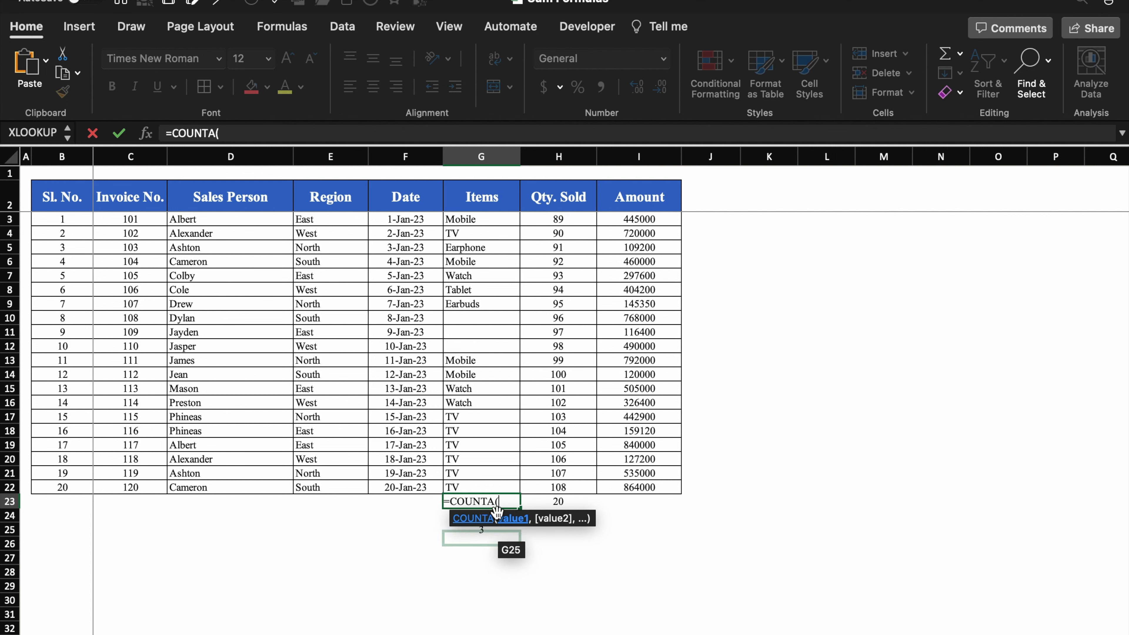
{"action": "left_click_drag", "start_coordinate": [487, 220], "coordinate": [469, 487]}
{"action": "type", "text": ")"}
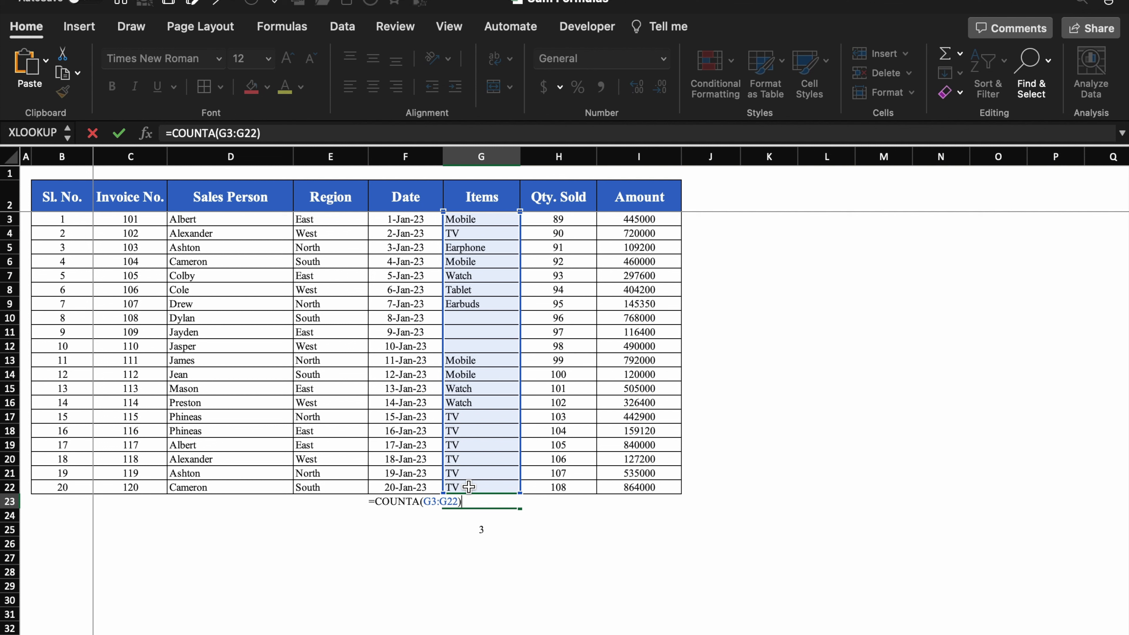
{"action": "type", "text": "+countb"}
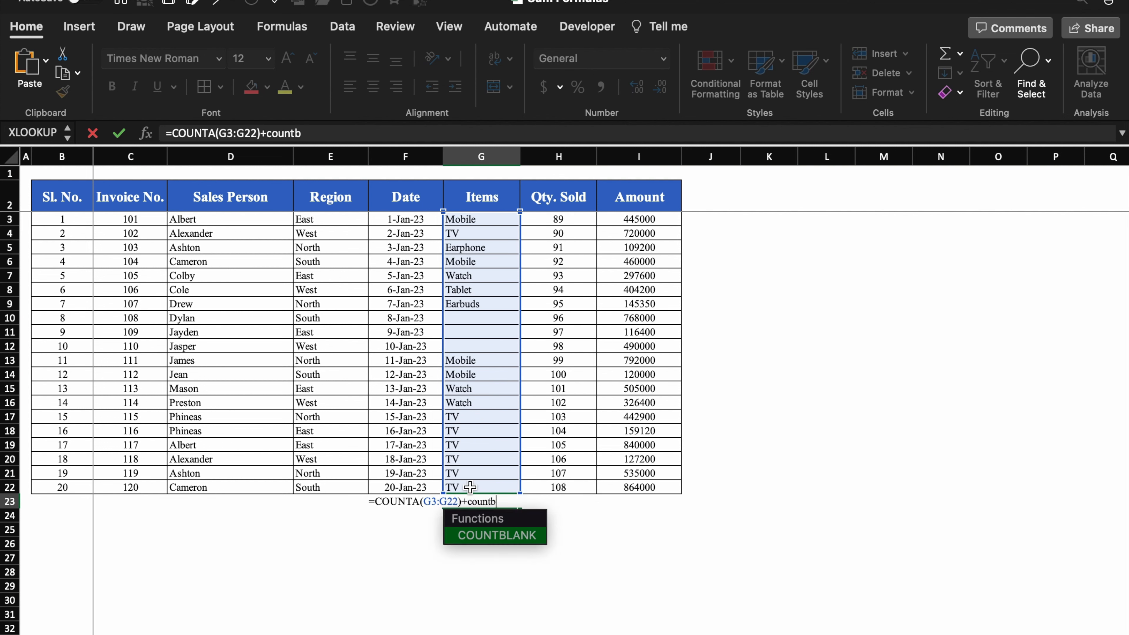
{"action": "key", "text": "Tab"}
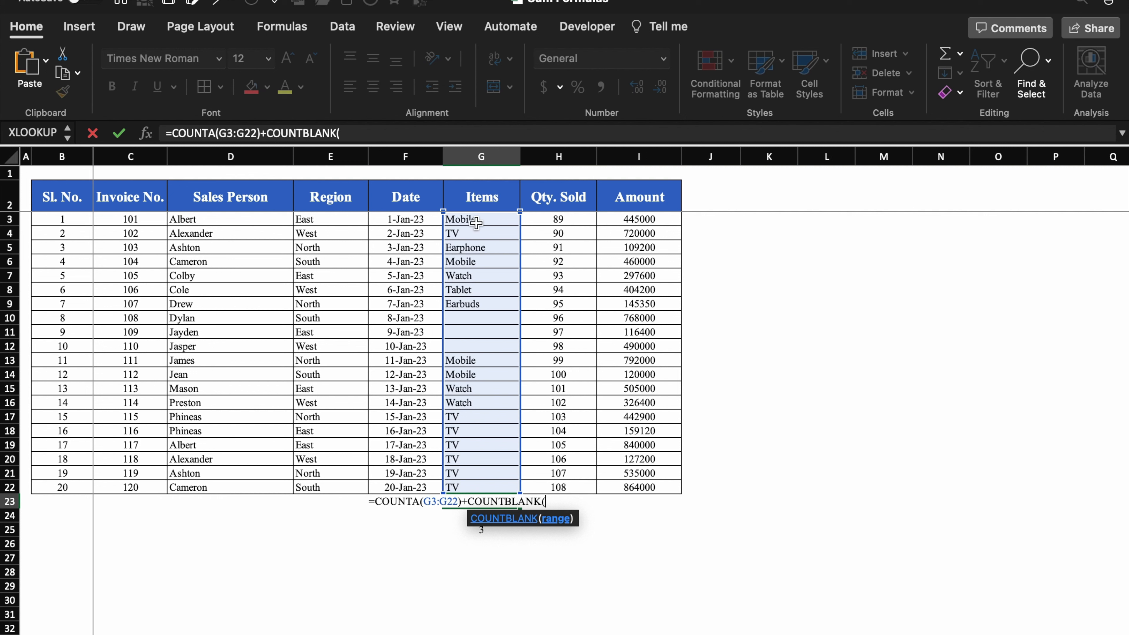
{"action": "left_click_drag", "start_coordinate": [476, 217], "coordinate": [489, 485]}
{"action": "type", "text": ")"}
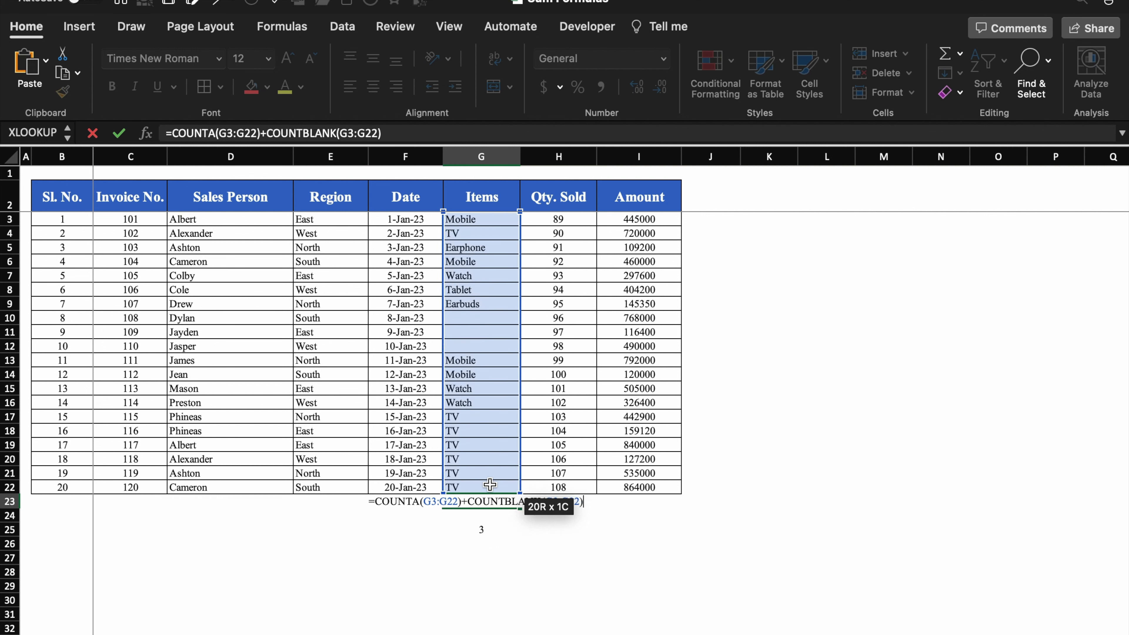
{"action": "key", "text": "Return"}
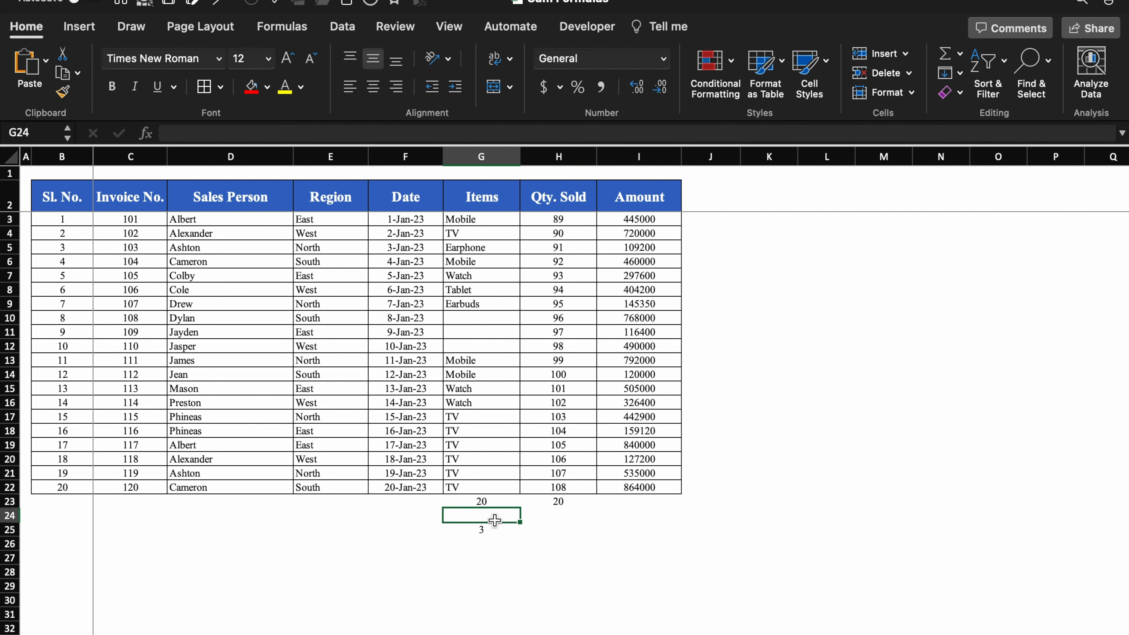
{"action": "left_click", "coordinate": [491, 501]}
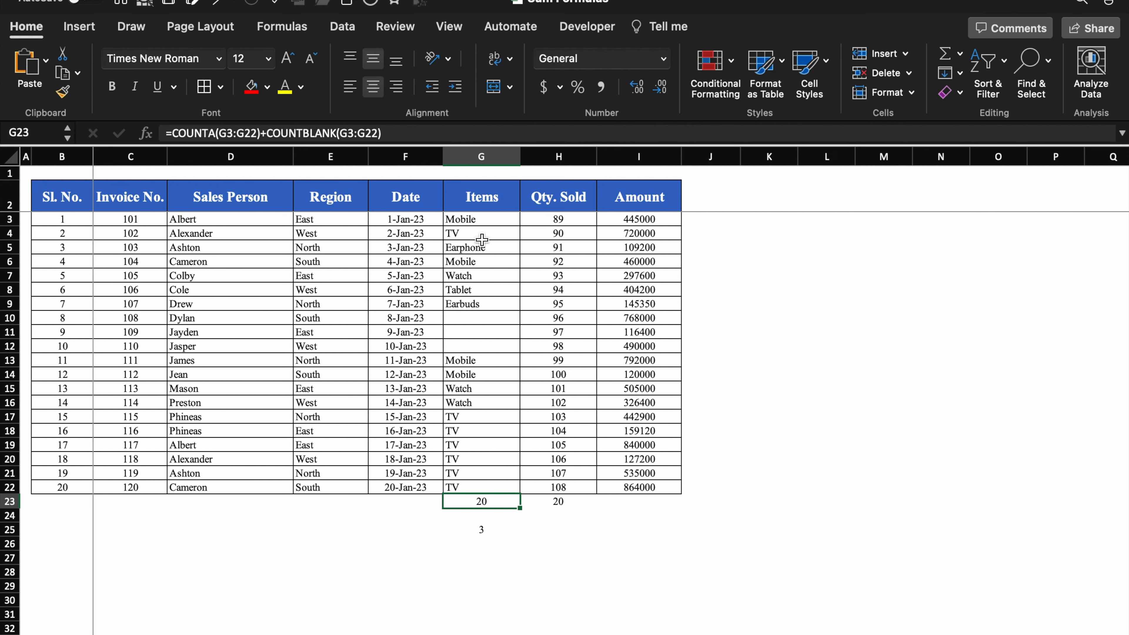
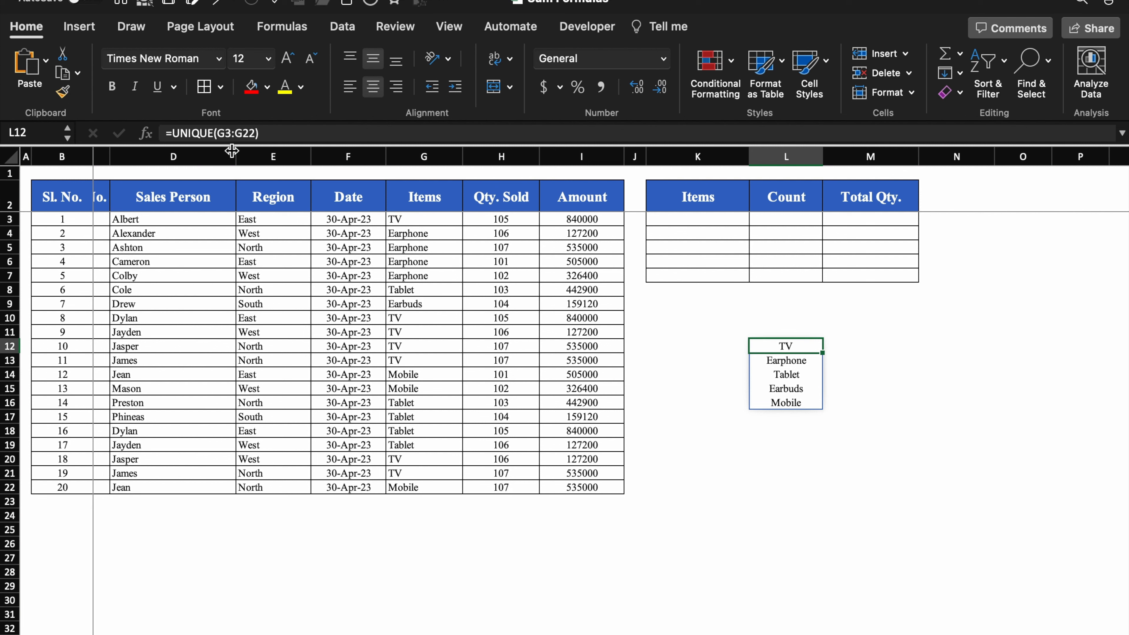
Step: Wrap the formula in L12 in SORT so it reads =SORT(UNIQUE(G3:G22))
{"action": "left_click", "coordinate": [173, 132]}
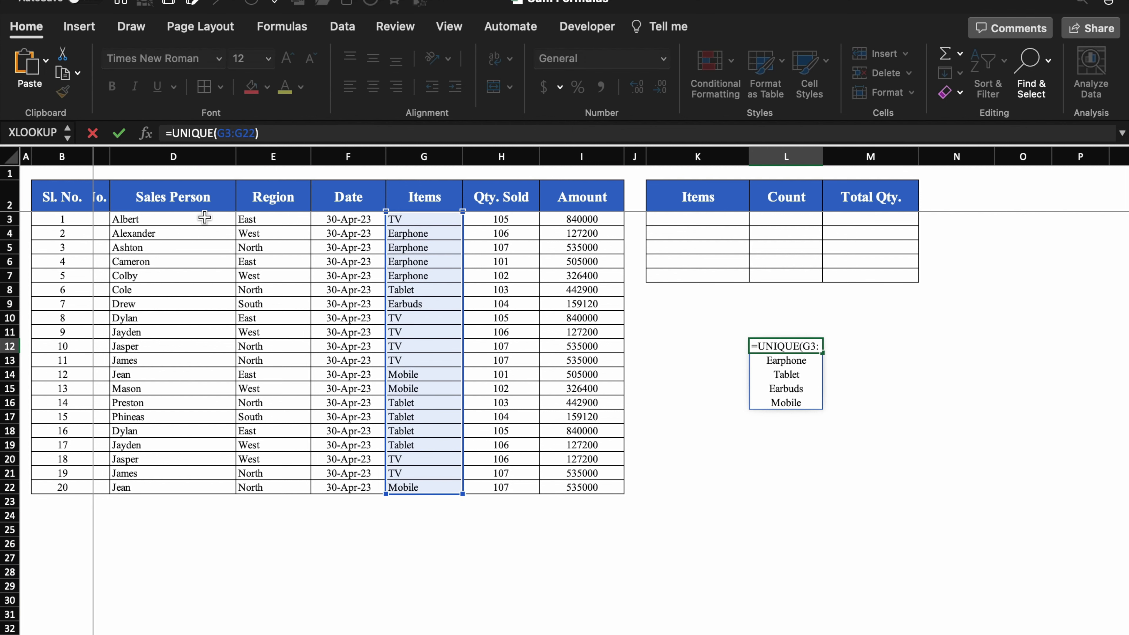
{"action": "type", "text": "sort"}
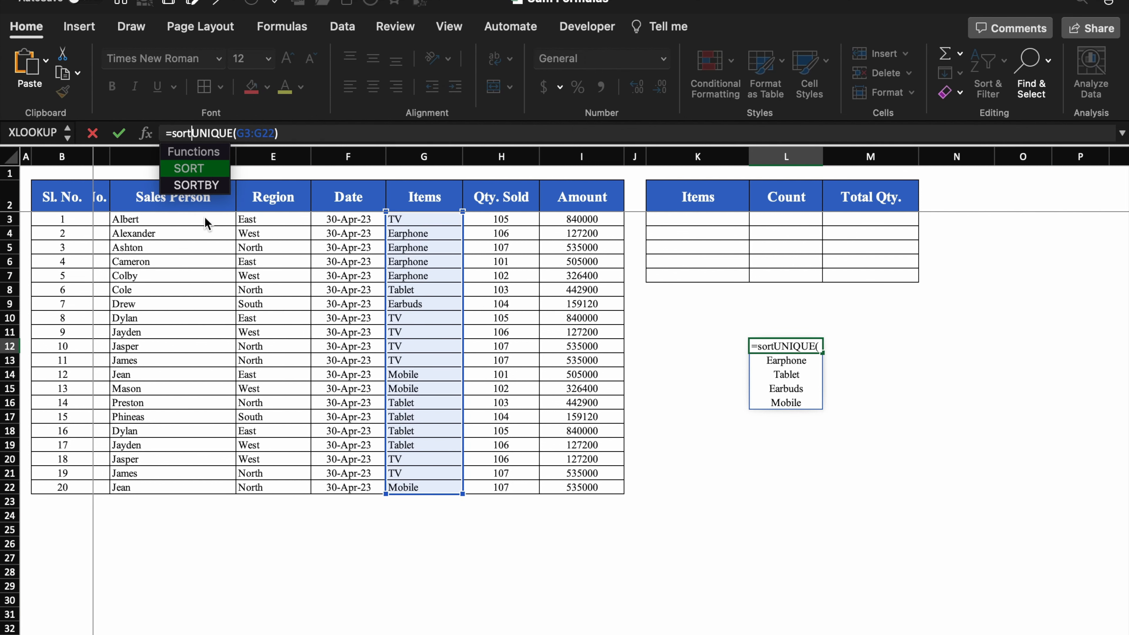
{"action": "type", "text": "("}
{"action": "left_click", "coordinate": [301, 134]}
{"action": "type", "text": ")"}
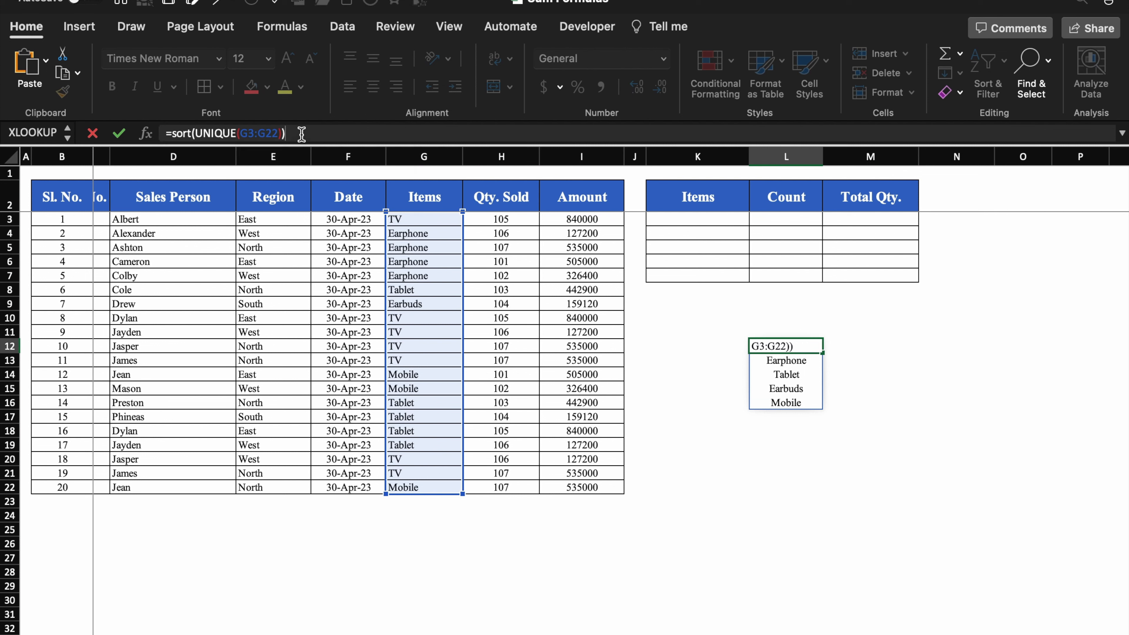
{"action": "key", "text": "Return"}
Step: Copy the sorted unique list in L12:L16 and paste it as values into the summary's Items column starting at K3
{"action": "left_click_drag", "start_coordinate": [807, 345], "coordinate": [808, 402]}
{"action": "key", "text": "super+c"}
{"action": "left_click", "coordinate": [715, 221]}
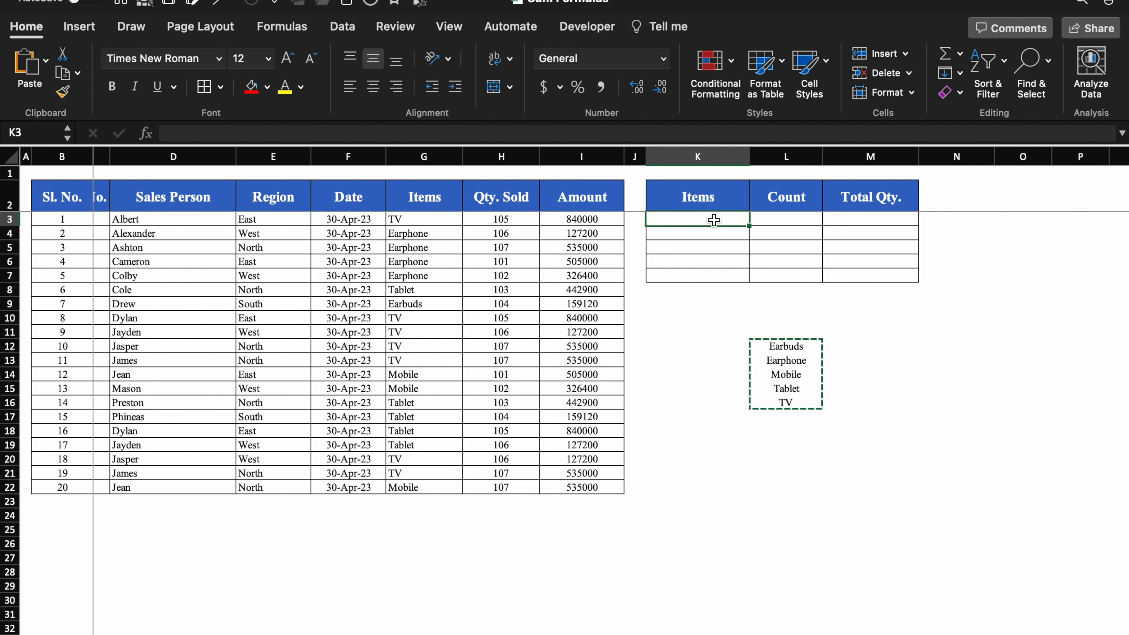
{"action": "right_click", "coordinate": [714, 220]}
{"action": "mouse_move", "coordinate": [756, 287]}
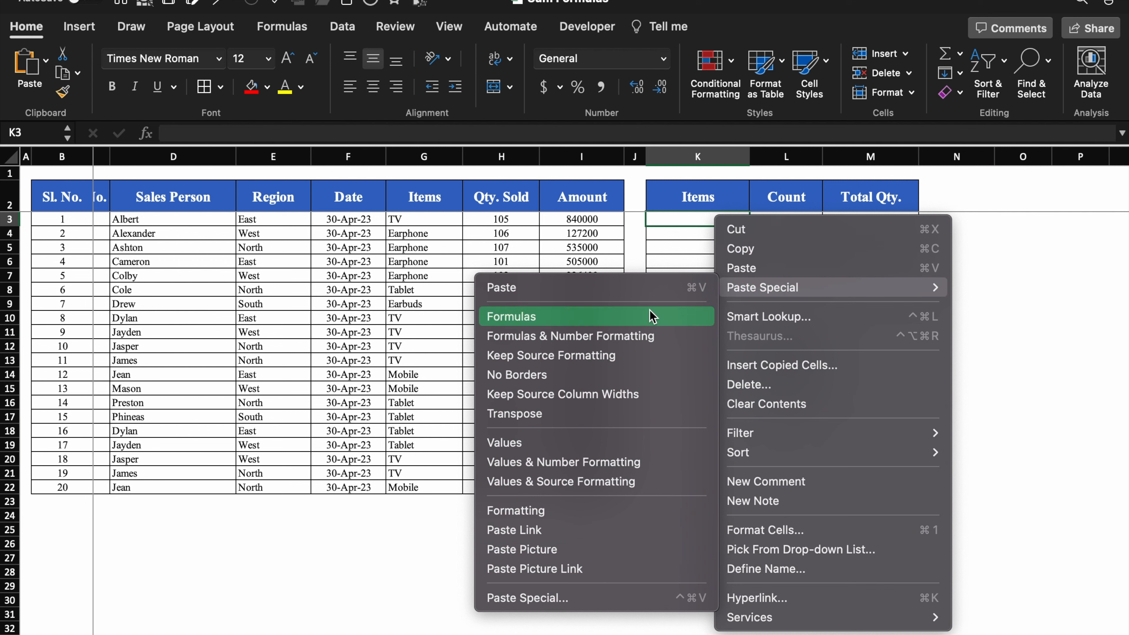
{"action": "left_click", "coordinate": [617, 443]}
Step: Delete the helper list in L12:L16
{"action": "left_click_drag", "start_coordinate": [802, 346], "coordinate": [803, 396]}
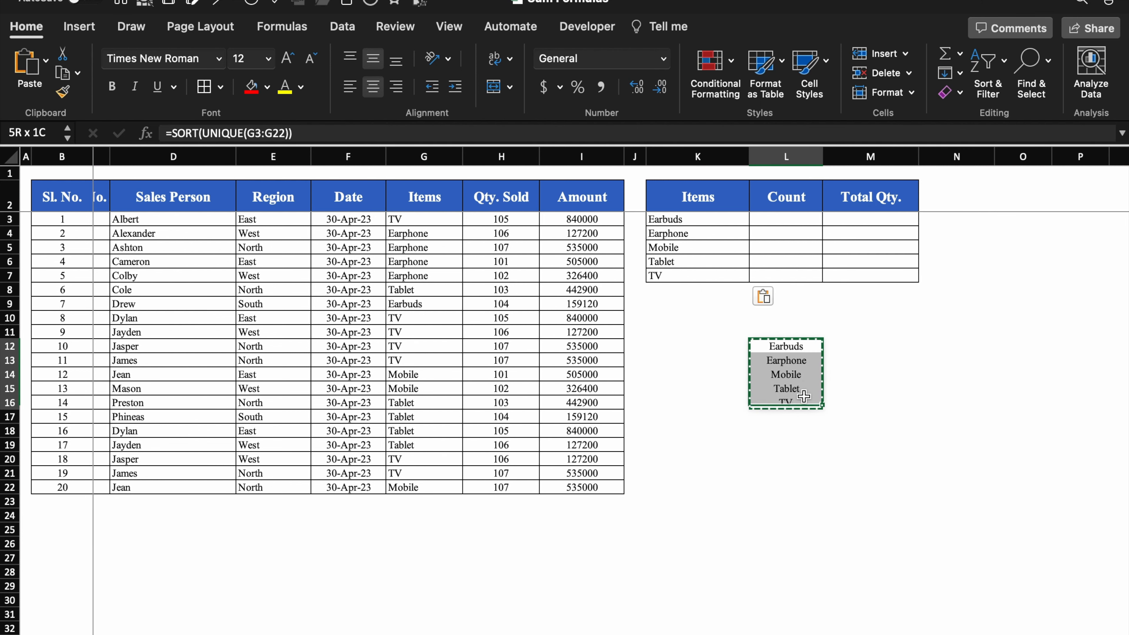
{"action": "key", "text": "Delete"}
{"action": "left_click", "coordinate": [870, 374]}
Step: Enter =COUNTIF($G:$G,"Earbuds") in L3 of the Count column and fill it down to L7
{"action": "left_click", "coordinate": [787, 220]}
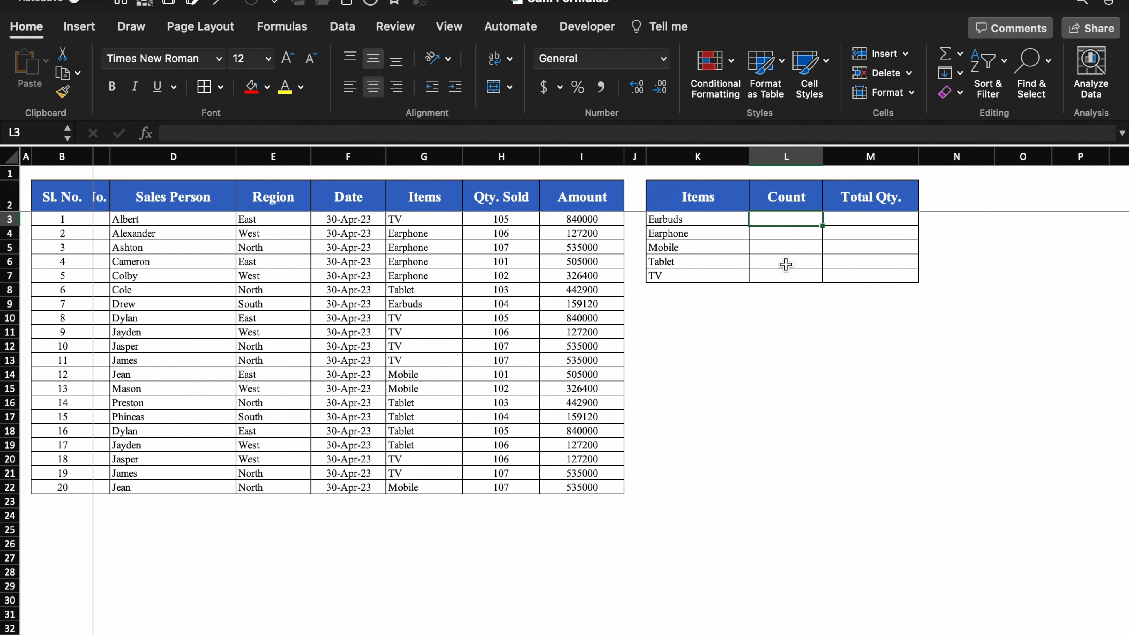
{"action": "type", "text": "="}
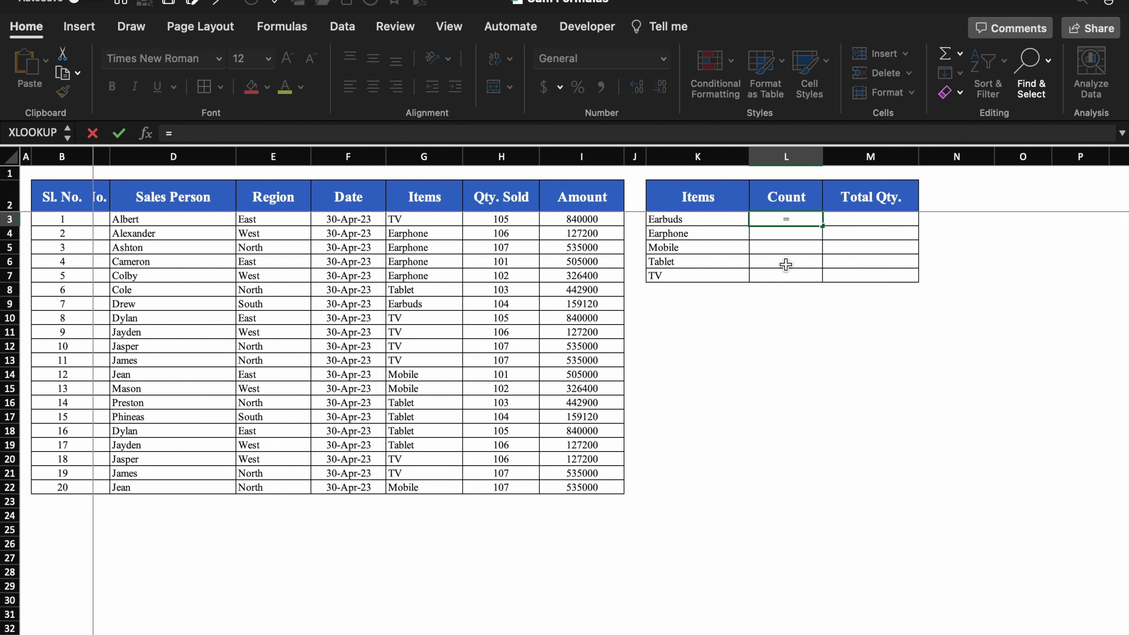
{"action": "type", "text": "cou"}
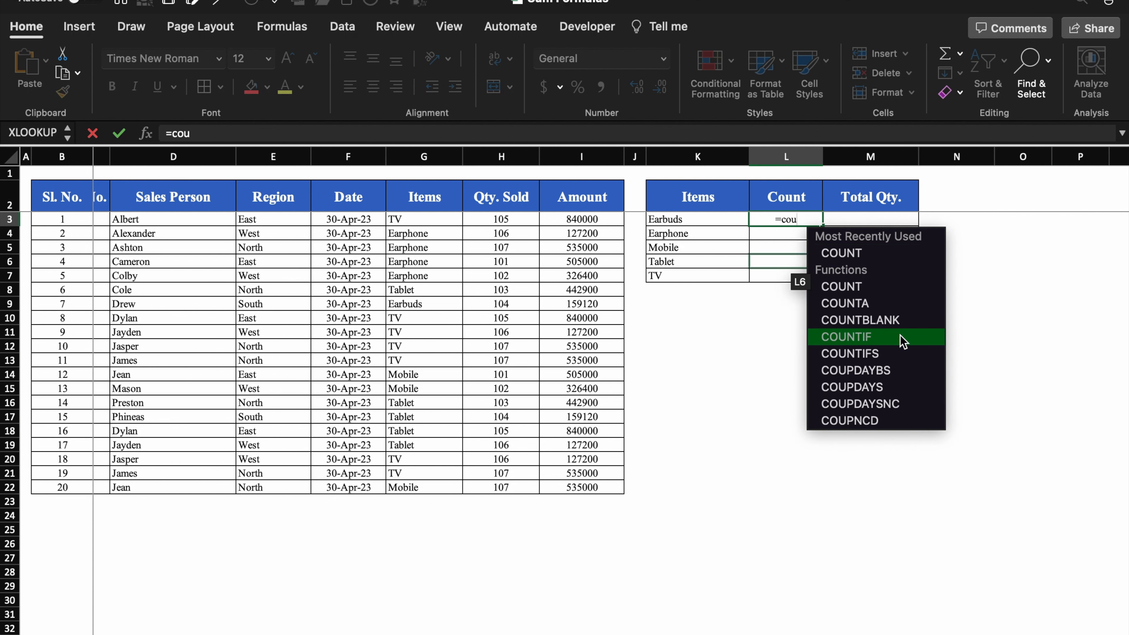
{"action": "double_click", "coordinate": [902, 342]}
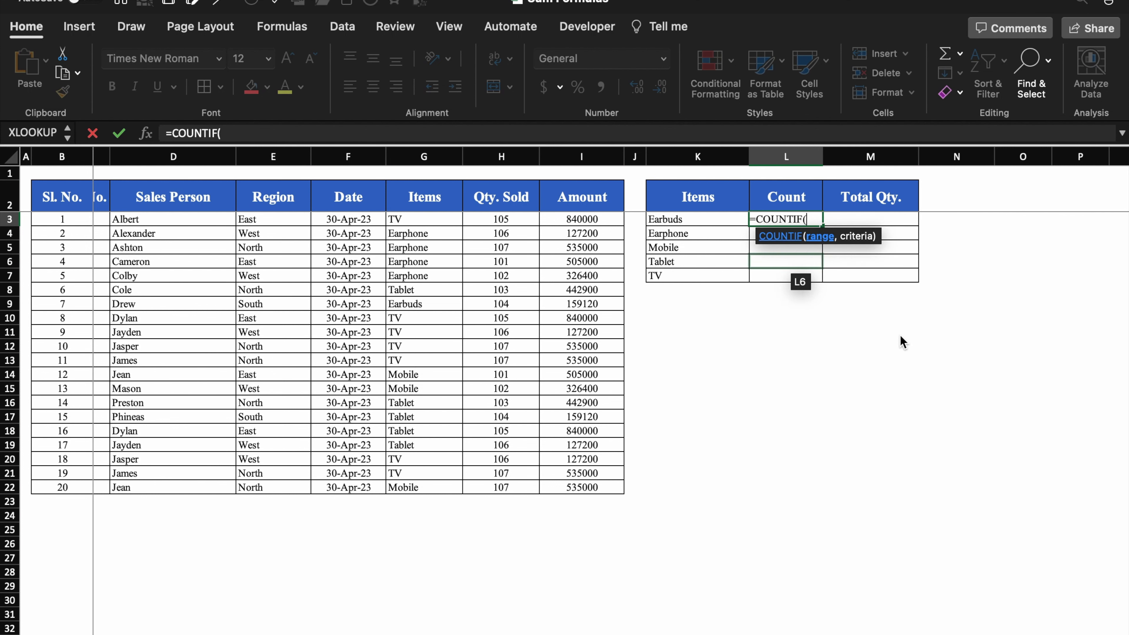
{"action": "left_click", "coordinate": [418, 157]}
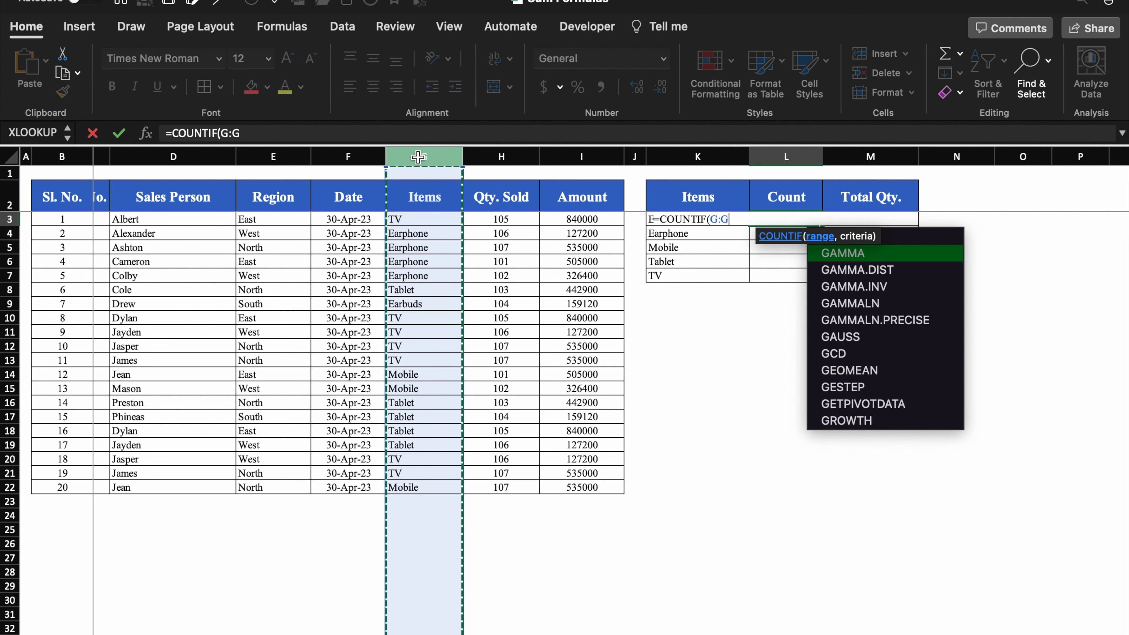
{"action": "key", "text": "F4"}
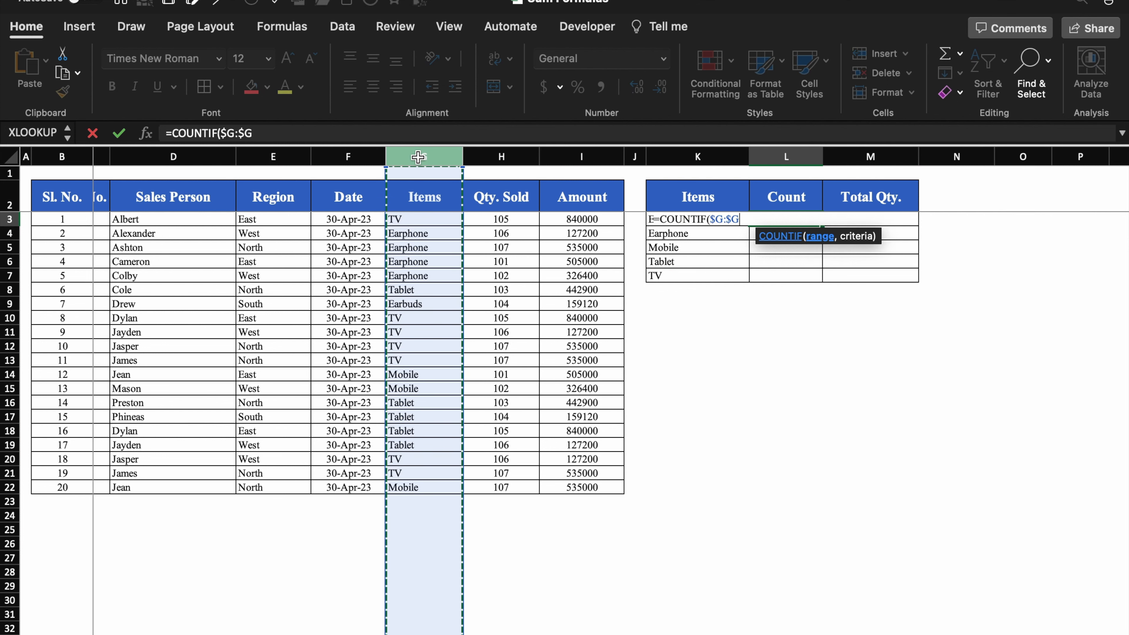
{"action": "type", "text": ","}
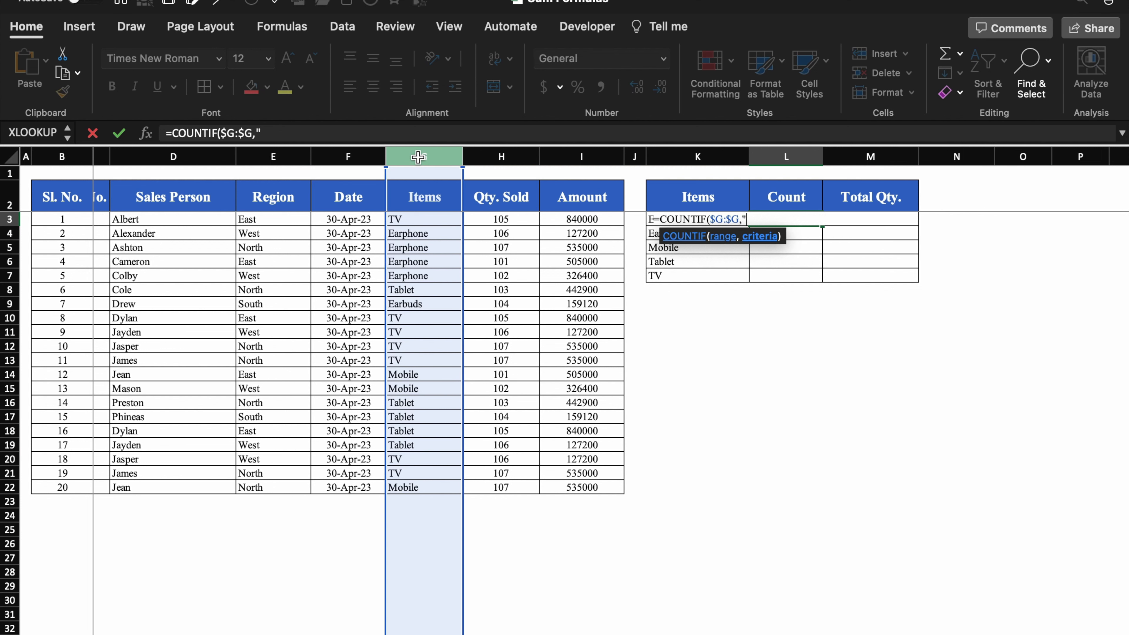
{"action": "type", "text": "\"Eae"}
{"action": "key", "text": "BackSpace"}
{"action": "type", "text": "rbuds\")"}
{"action": "left_click", "coordinate": [778, 218]}
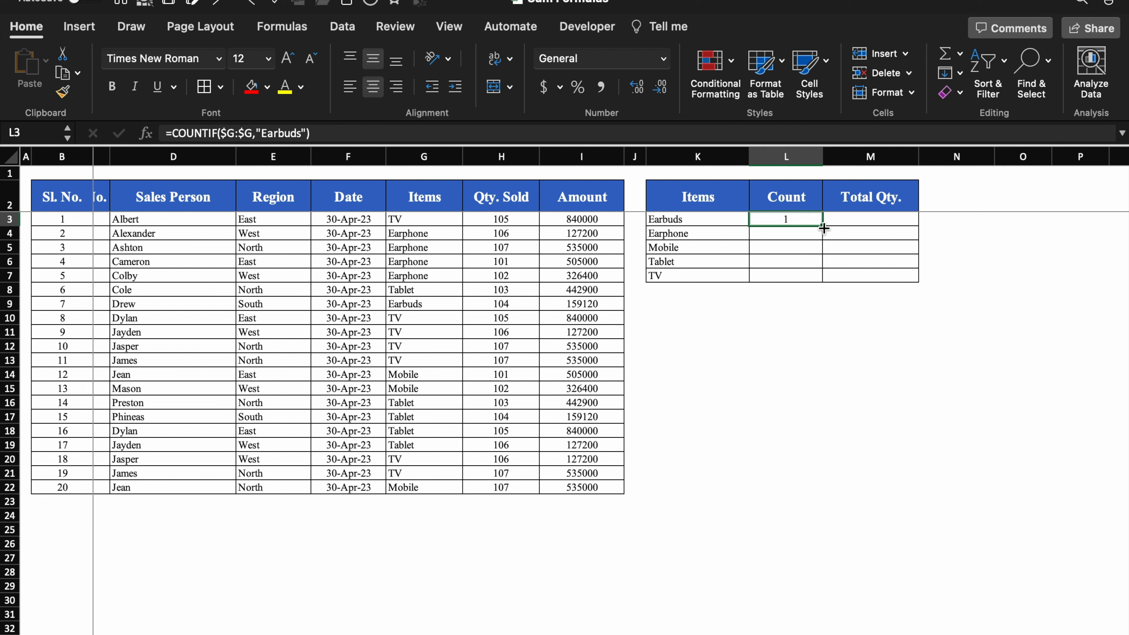
{"action": "left_click_drag", "start_coordinate": [823, 229], "coordinate": [819, 275]}
Step: Replace the "Earbuds" criterion in L3's COUNTIF formula with the cell reference K3 and fill the formula down to L7
{"action": "left_click", "coordinate": [306, 134]}
{"action": "key", "text": "BackSpace"}
{"action": "key", "text": "BackSpace"}
{"action": "key", "text": "BackSpace"}
{"action": "key", "text": "BackSpace"}
{"action": "key", "text": "BackSpace"}
{"action": "key", "text": "BackSpace"}
{"action": "key", "text": "BackSpace"}
{"action": "key", "text": "BackSpace"}
{"action": "key", "text": "BackSpace"}
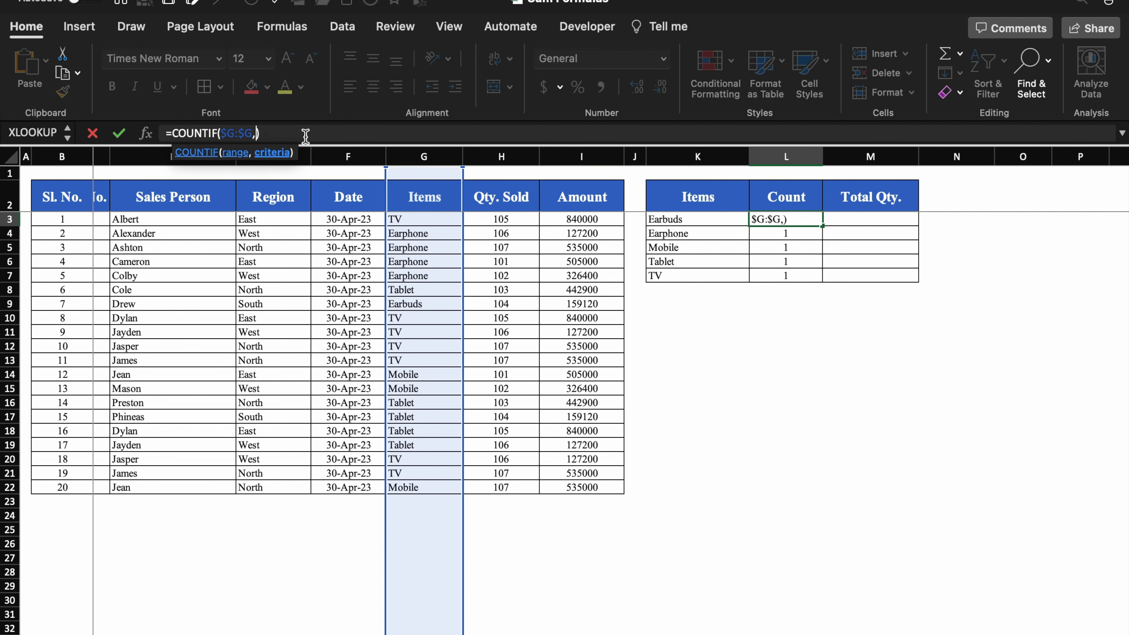
{"action": "left_click", "coordinate": [701, 220]}
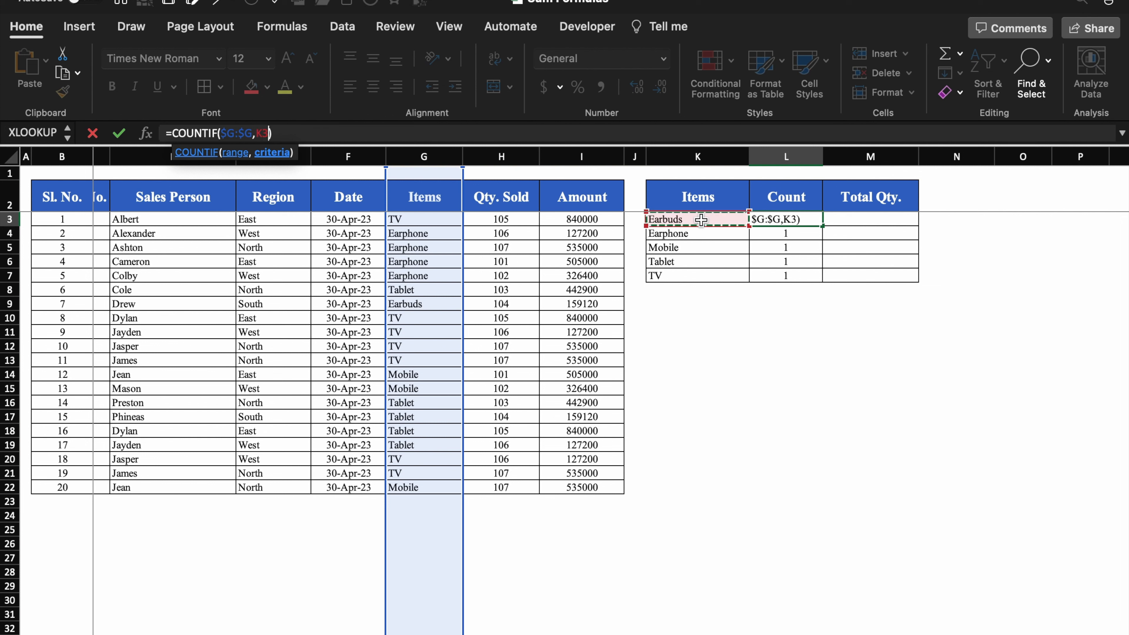
{"action": "key", "text": "Return"}
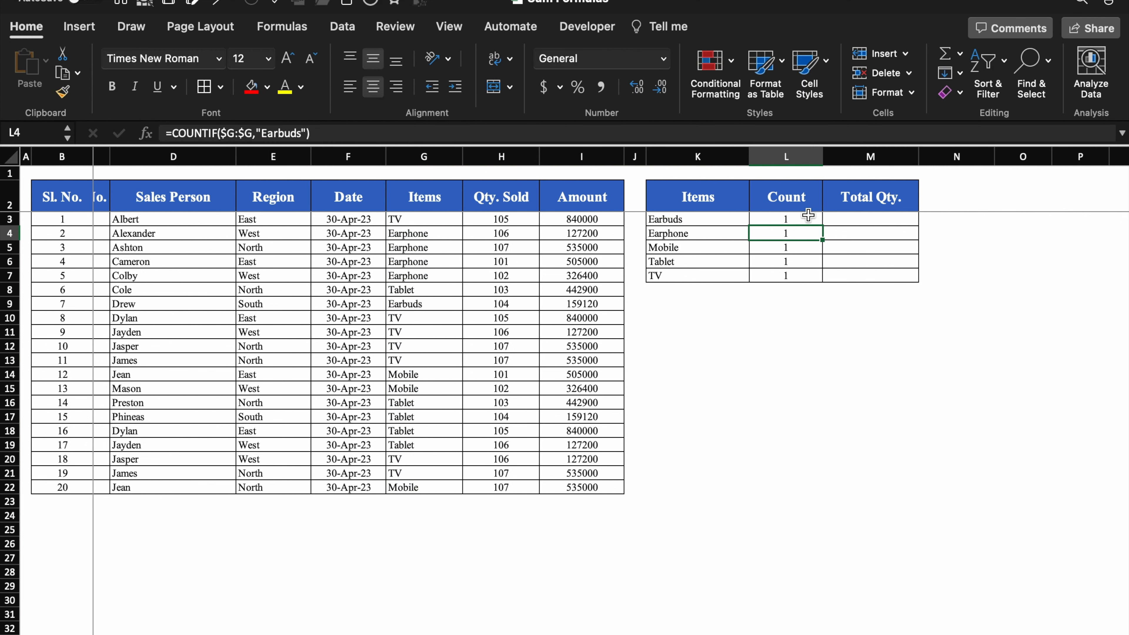
{"action": "left_click", "coordinate": [802, 220]}
{"action": "left_click_drag", "start_coordinate": [822, 226], "coordinate": [824, 280]}
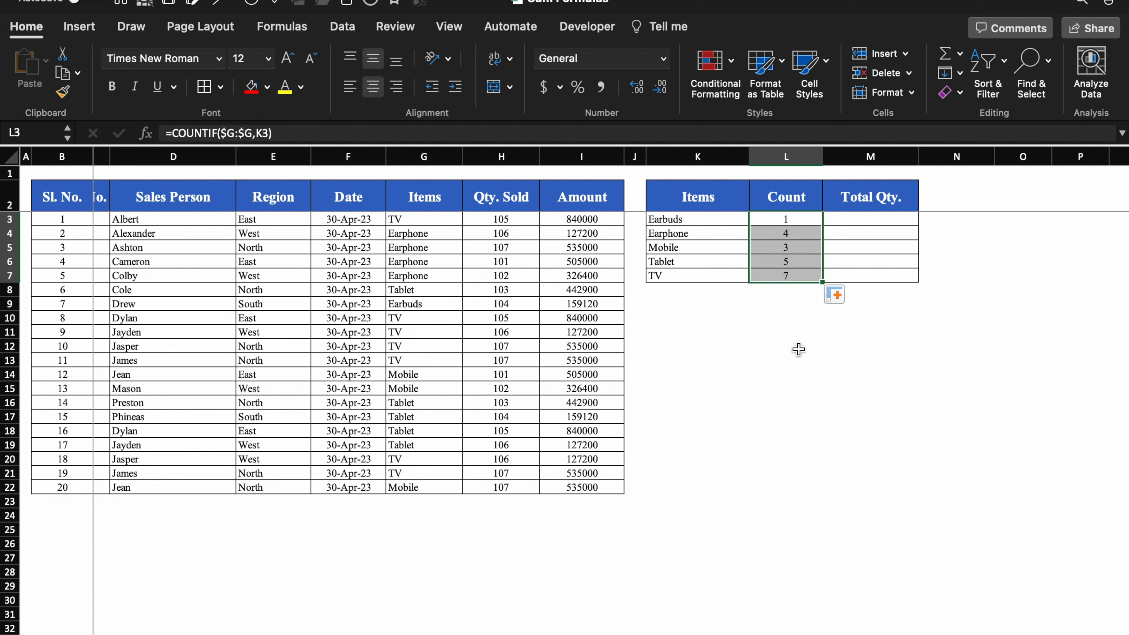
Step: Enter =SUMIF($G:$G,K3,$H:$H) in M3 to total the quantity sold for the item in K3
{"action": "left_click", "coordinate": [873, 217]}
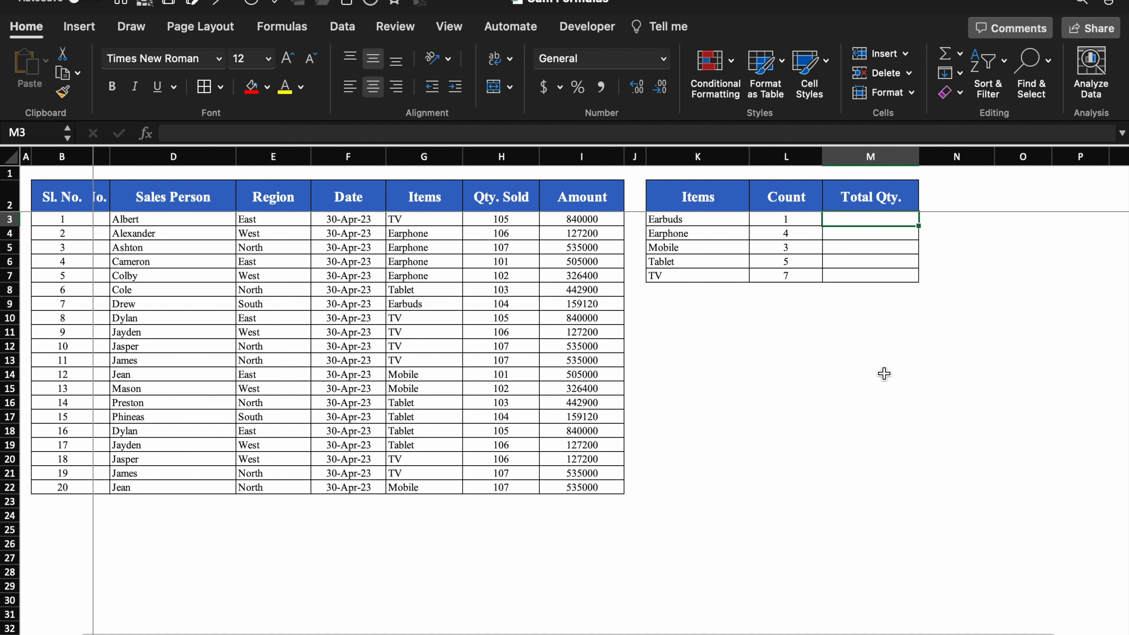
{"action": "type", "text": "=s"}
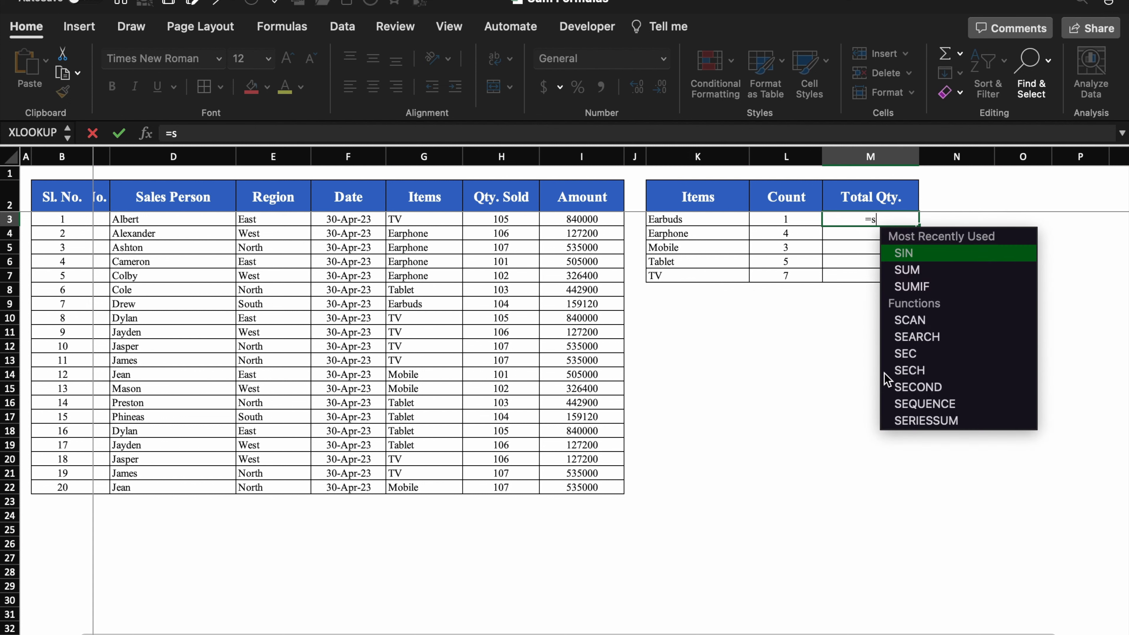
{"action": "type", "text": "umif("}
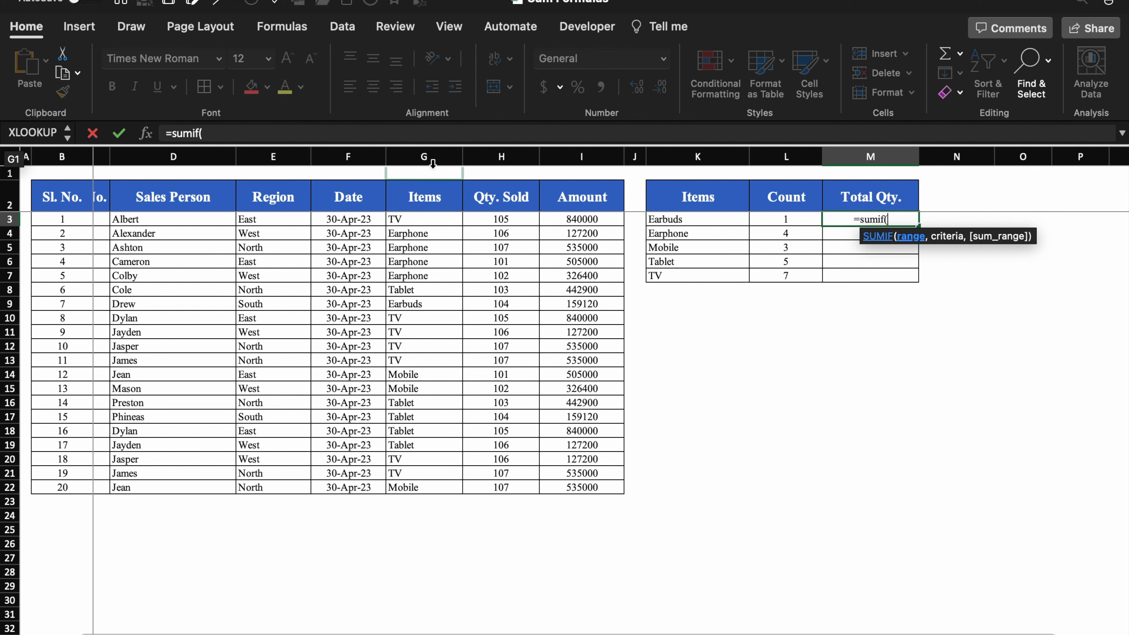
{"action": "left_click", "coordinate": [428, 159]}
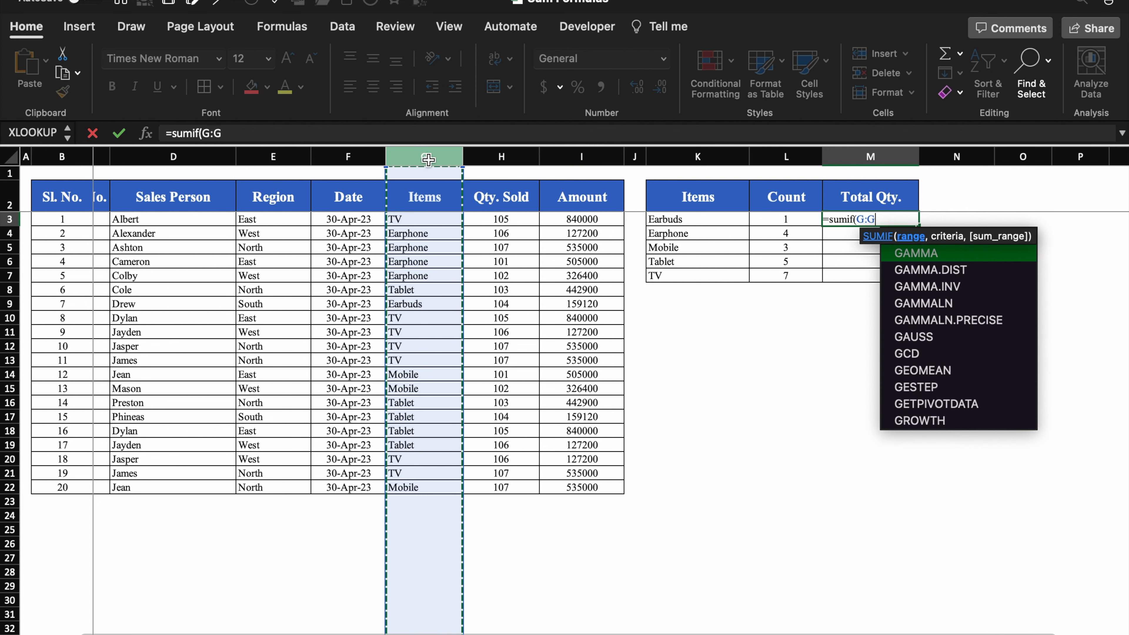
{"action": "key", "text": "F4"}
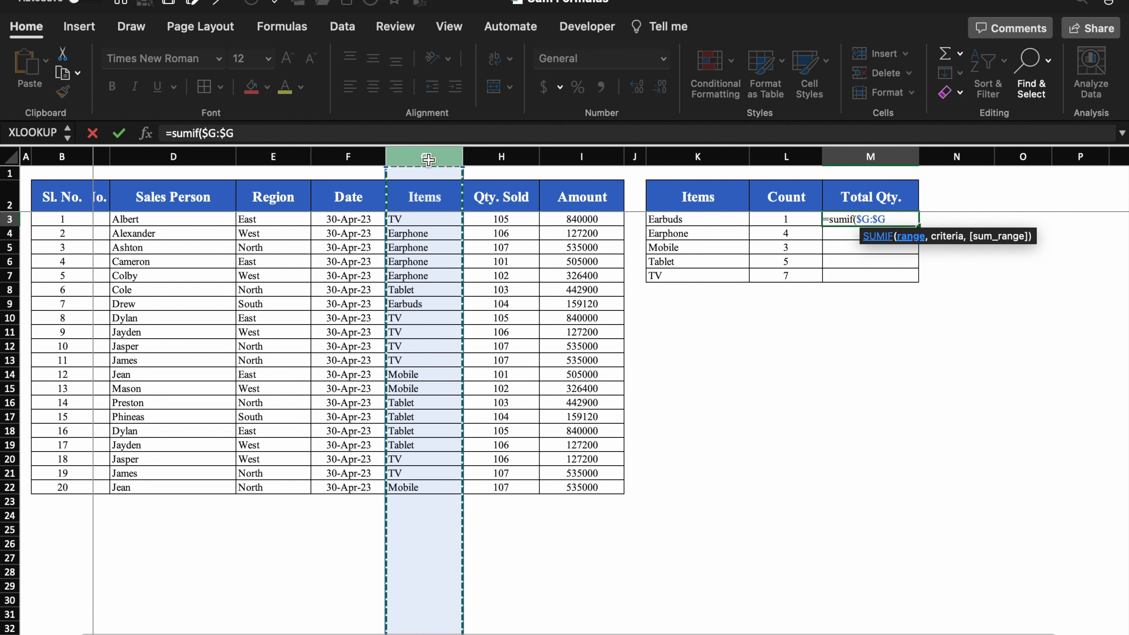
{"action": "type", "text": ","}
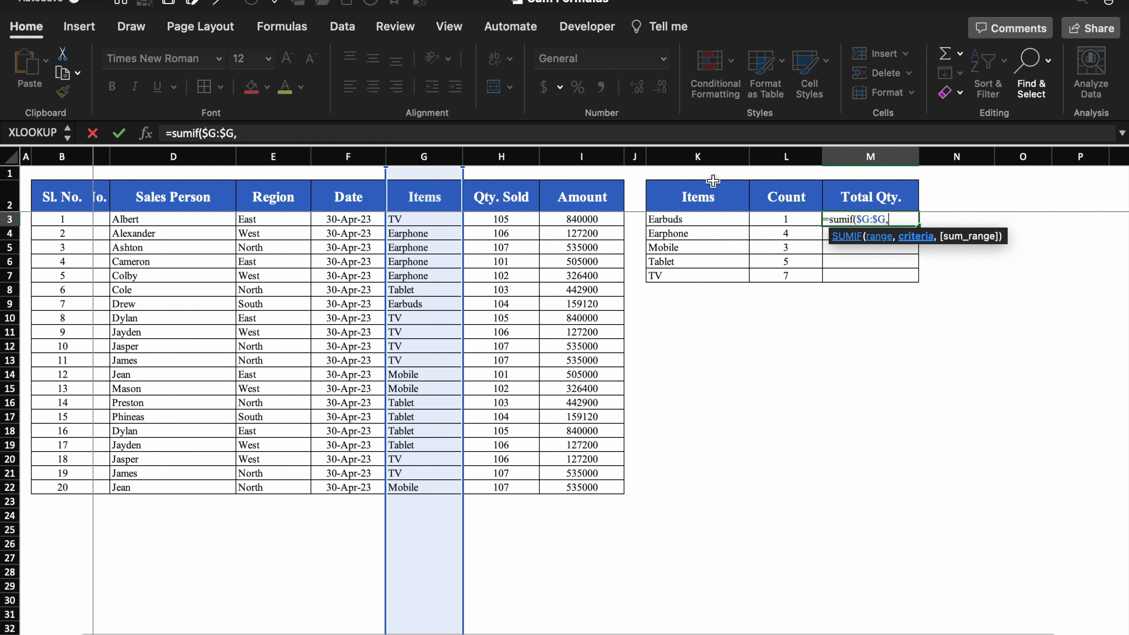
{"action": "left_click", "coordinate": [712, 218]}
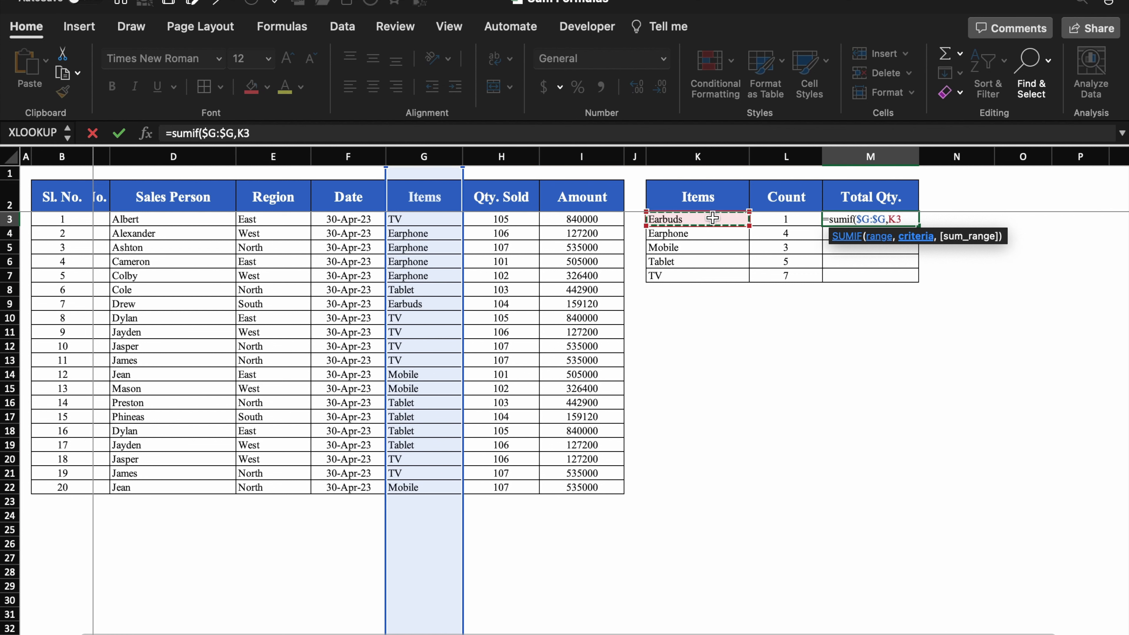
{"action": "type", "text": ","}
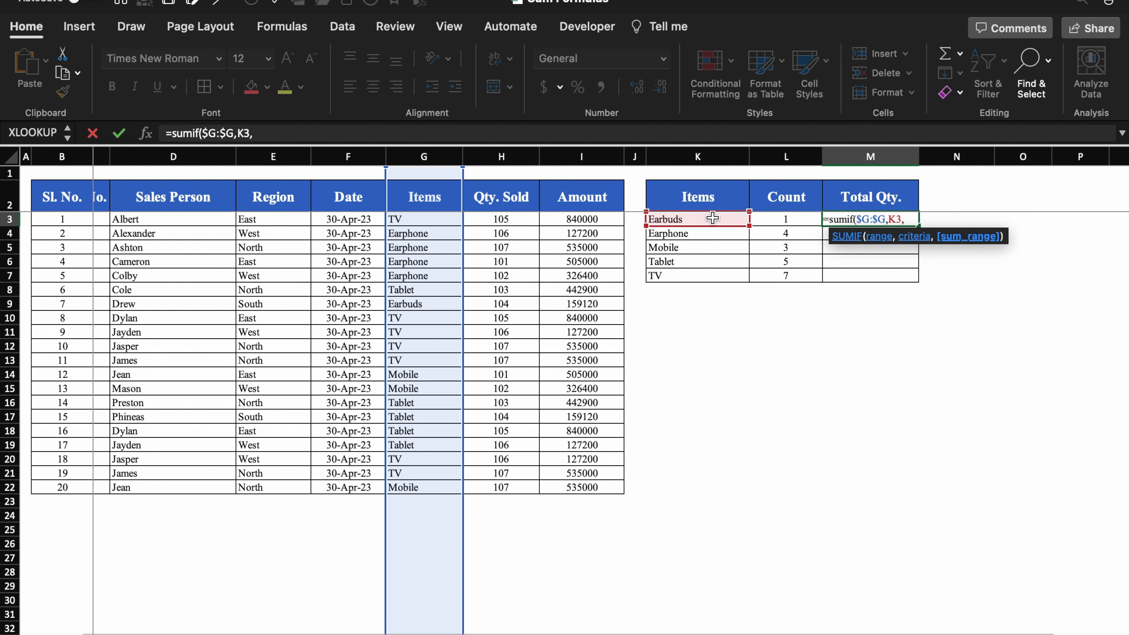
{"action": "left_click", "coordinate": [518, 157]}
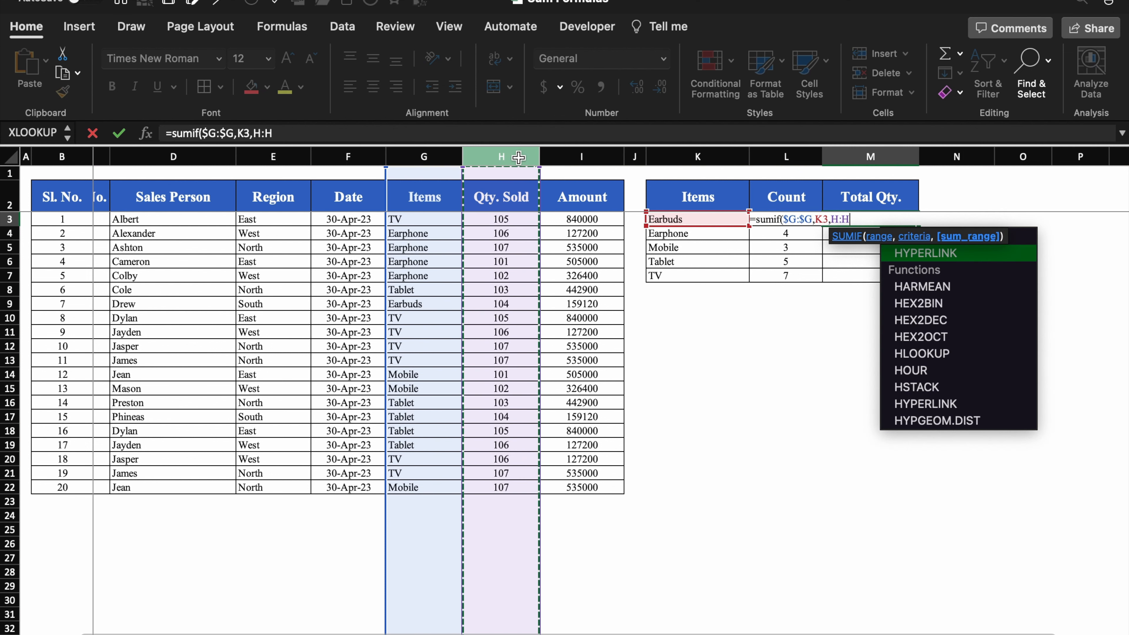
{"action": "key", "text": "F4"}
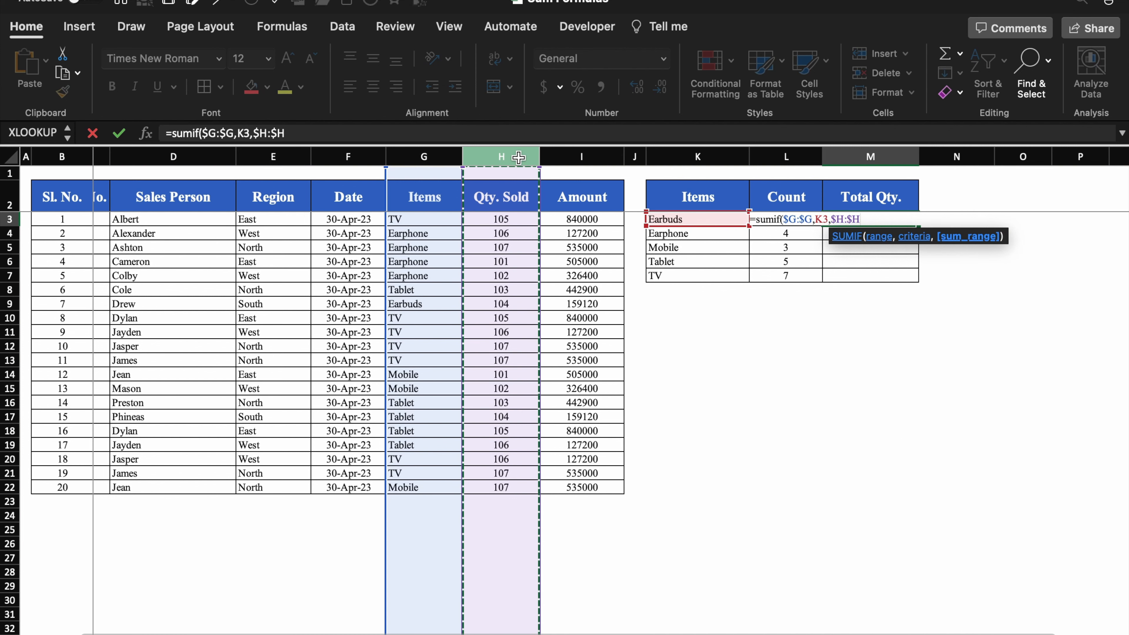
{"action": "type", "text": ")"}
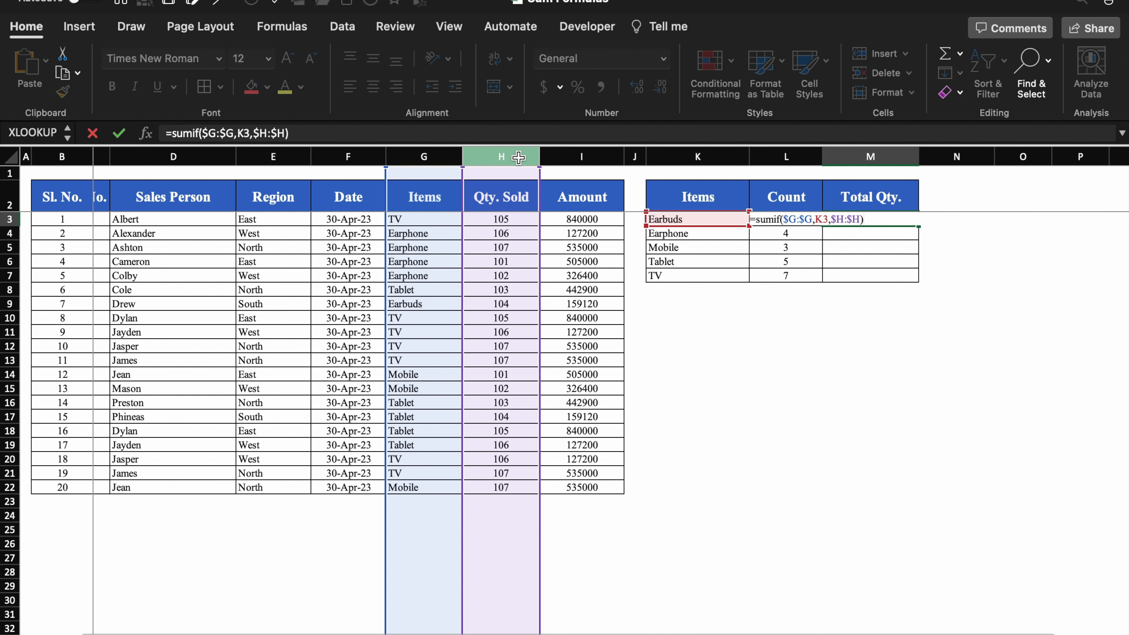
{"action": "key", "text": "Return"}
Step: Fill the SUMIF formula from M3 down to M7 in the Total Qty. column
{"action": "left_click", "coordinate": [901, 219]}
{"action": "left_click_drag", "start_coordinate": [921, 227], "coordinate": [919, 283]}
{"action": "left_click", "coordinate": [956, 275]}
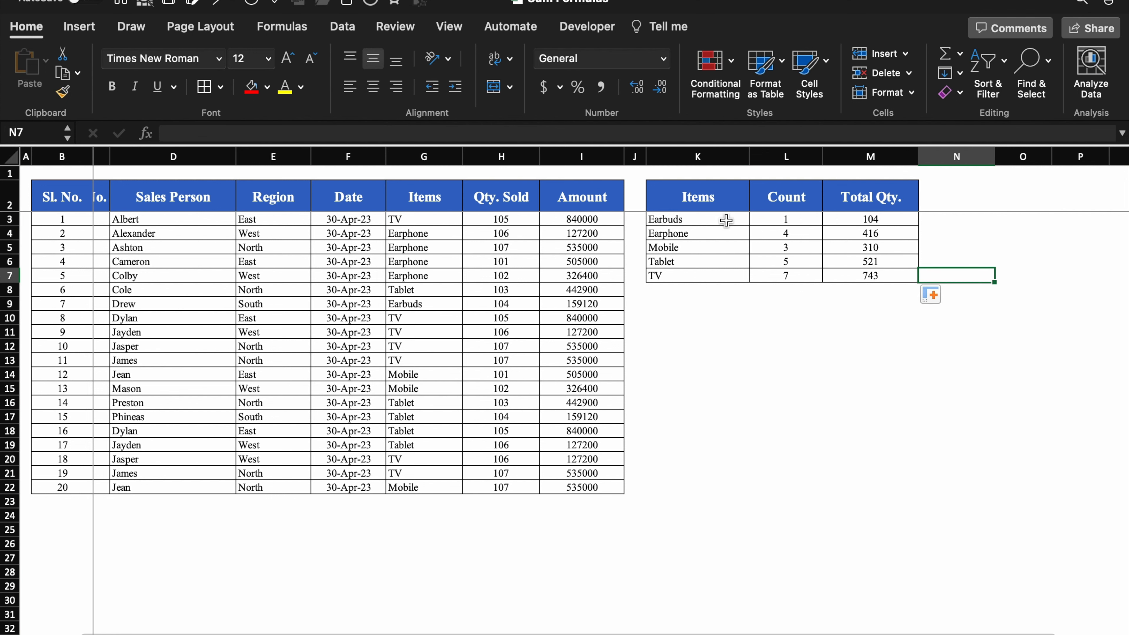
Step: Review the Count and Total Qty. formulas in the Earbuds and TV rows of the summary table
{"action": "left_click", "coordinate": [727, 220]}
{"action": "key", "text": "Right"}
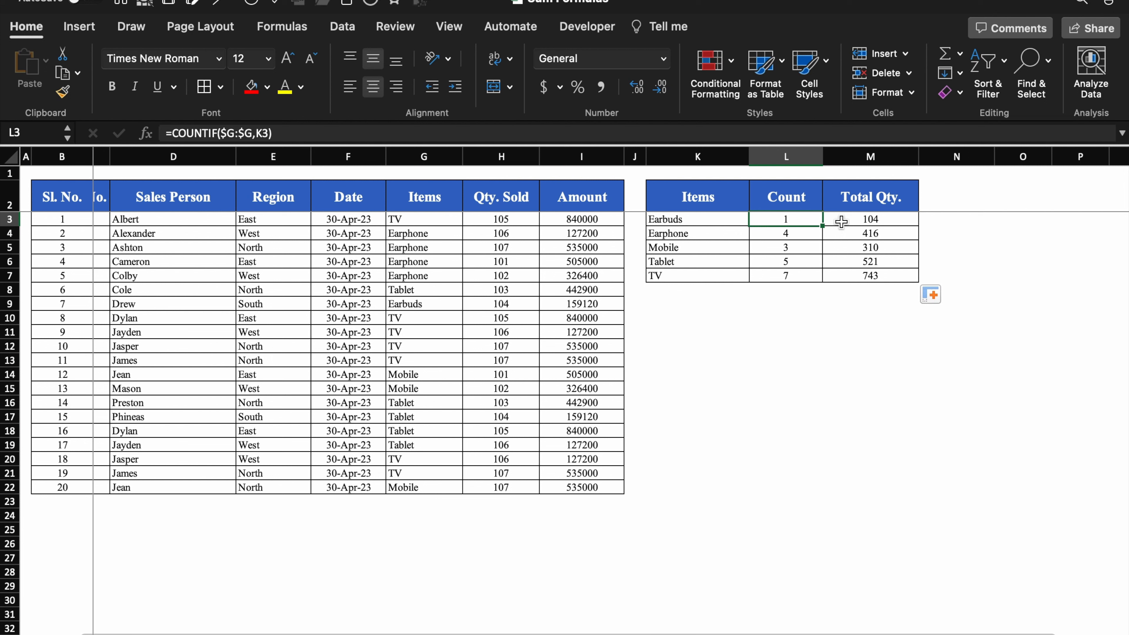
{"action": "left_click", "coordinate": [842, 222]}
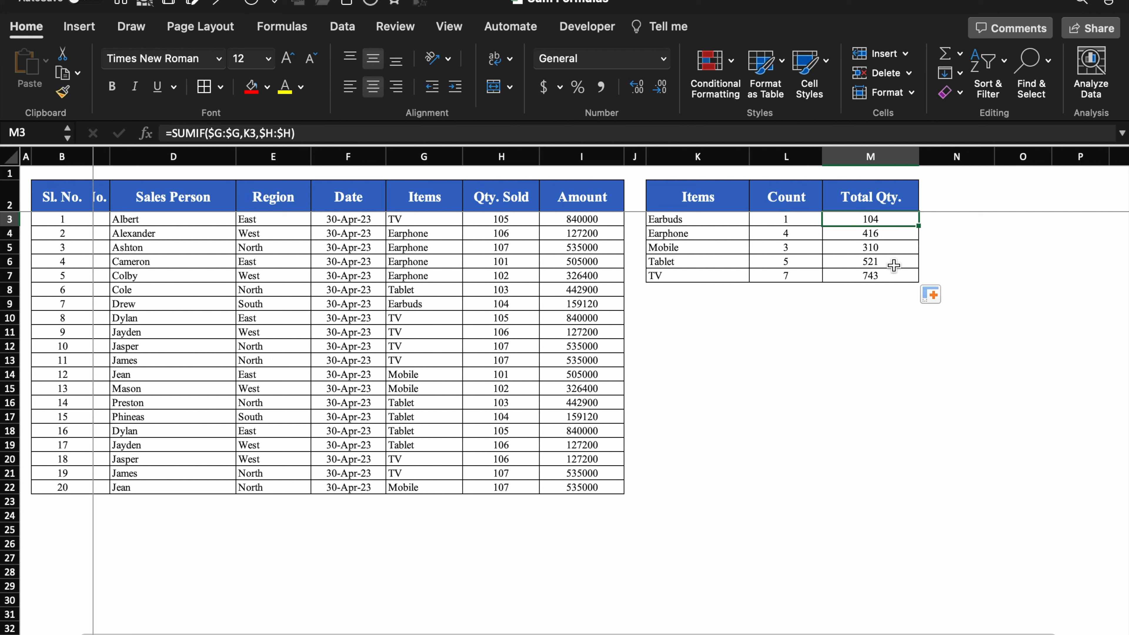
{"action": "left_click", "coordinate": [721, 274]}
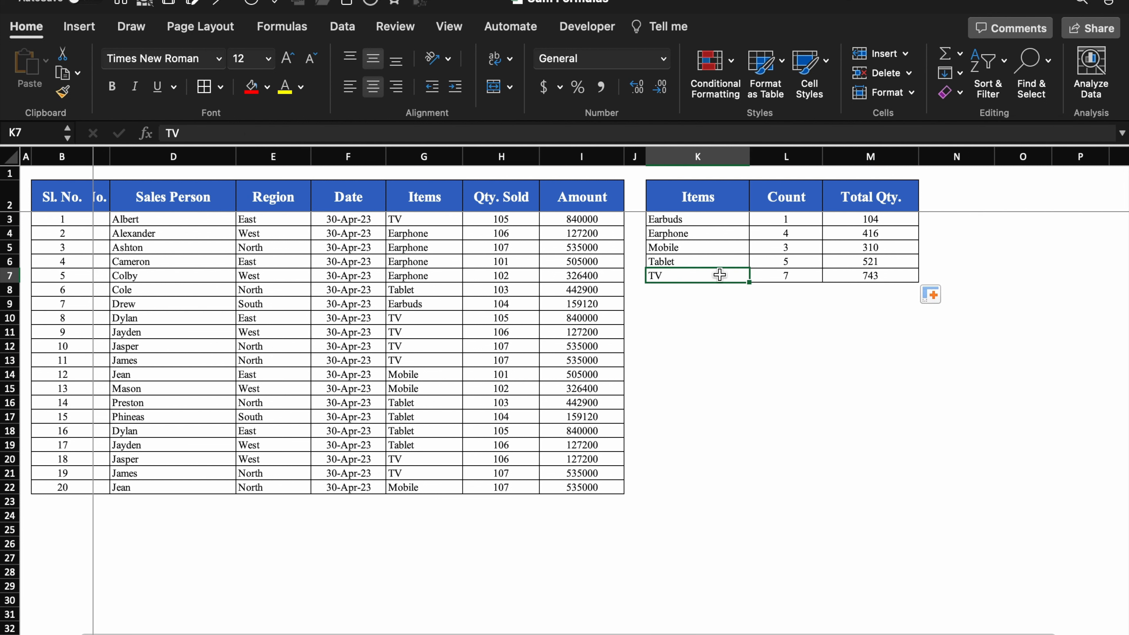
{"action": "left_click", "coordinate": [807, 275]}
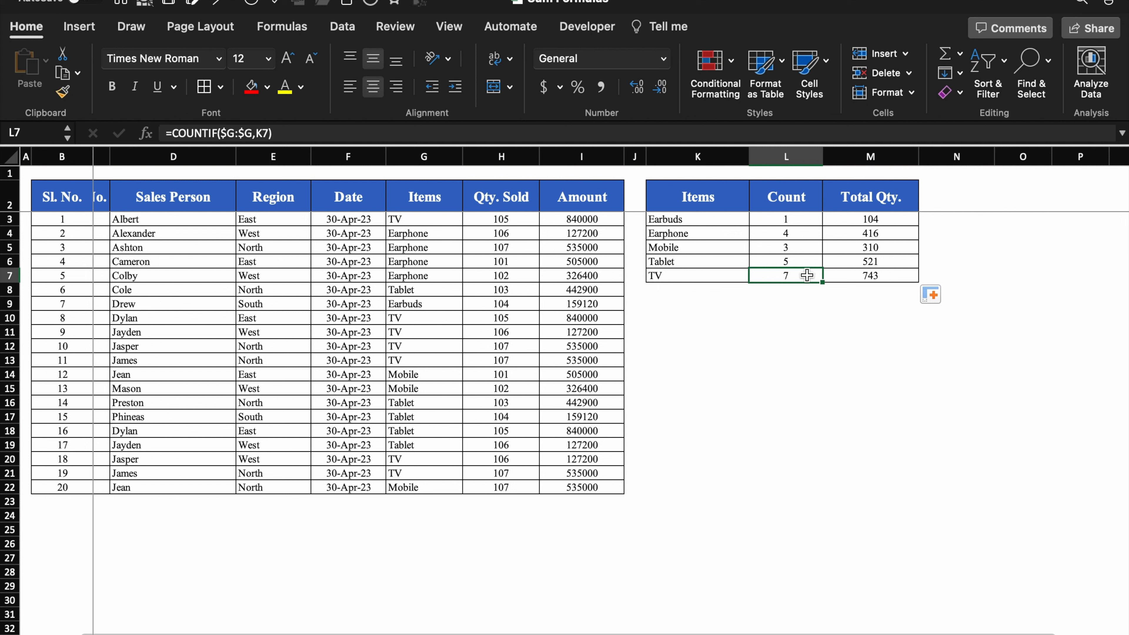
{"action": "left_click", "coordinate": [833, 276]}
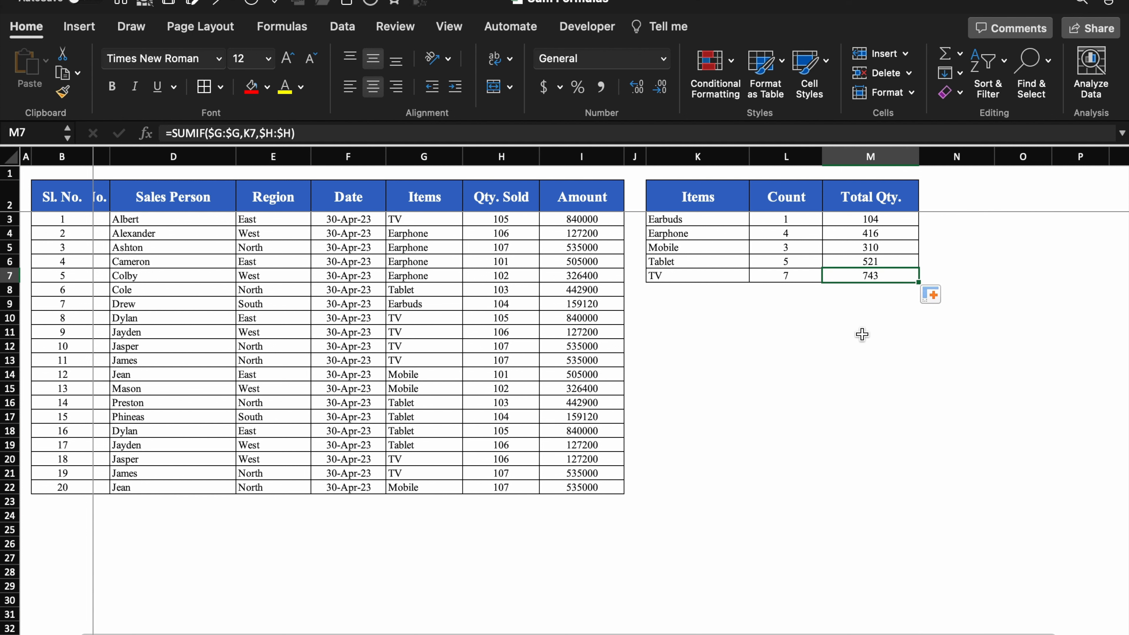
Step: Check the TV row's COUNTIF and SUMIF formulas in L7 and M7
{"action": "left_click", "coordinate": [808, 272]}
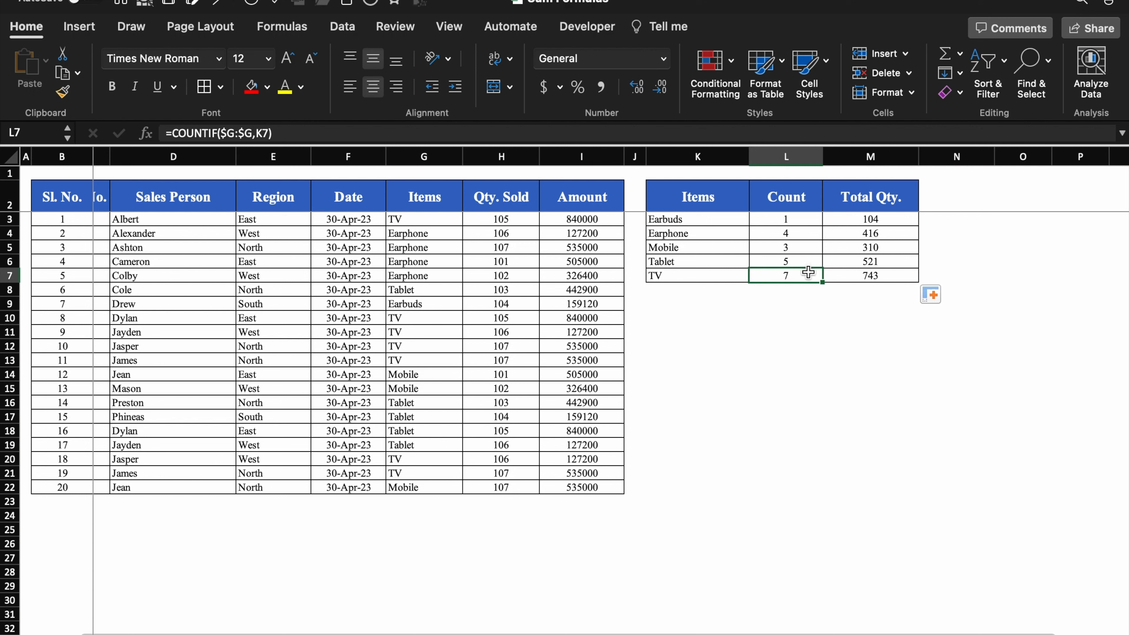
{"action": "left_click", "coordinate": [858, 276]}
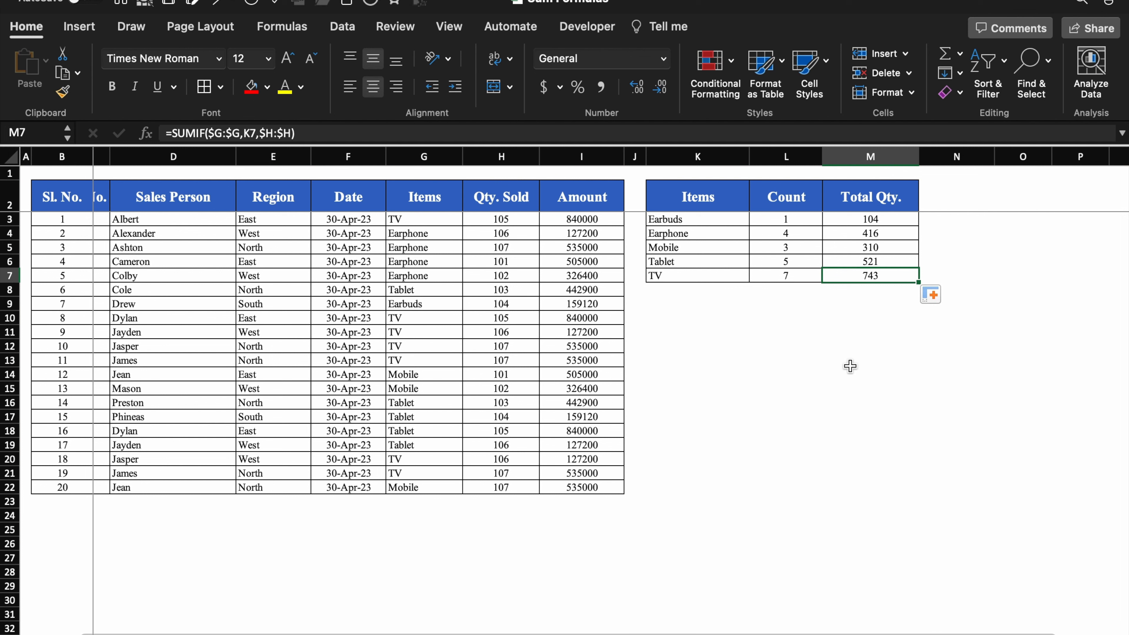
{"action": "left_click", "coordinate": [831, 431]}
{"action": "left_click", "coordinate": [825, 459]}
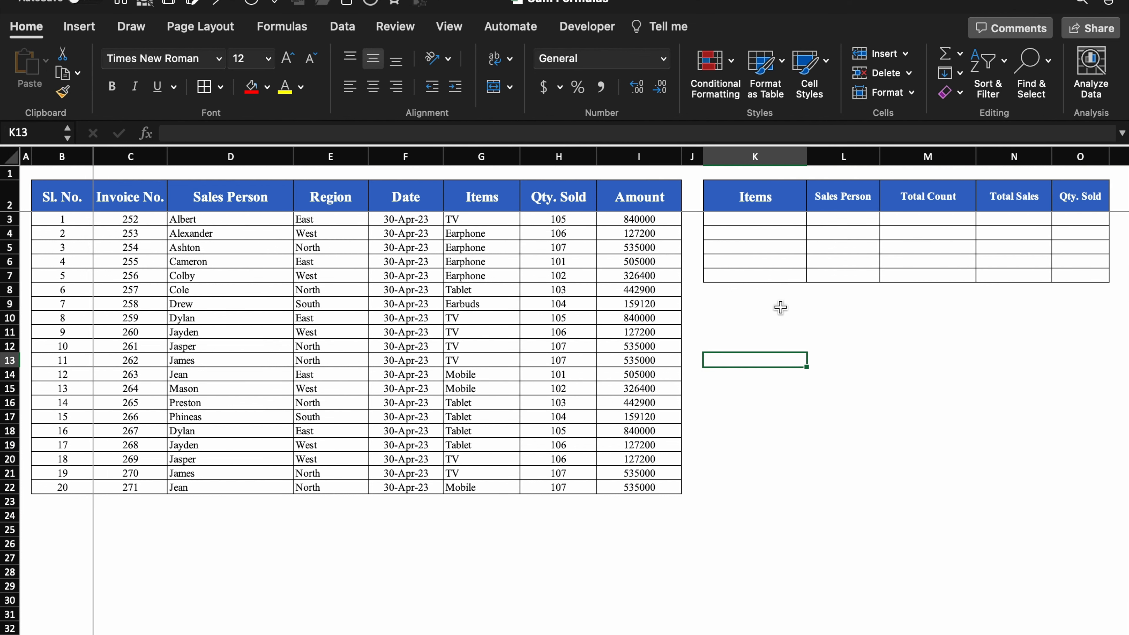
Step: Enter =UNIQUE(G3:G22) in K9 to list the distinct items from the sales table
{"action": "left_click", "coordinate": [780, 308]}
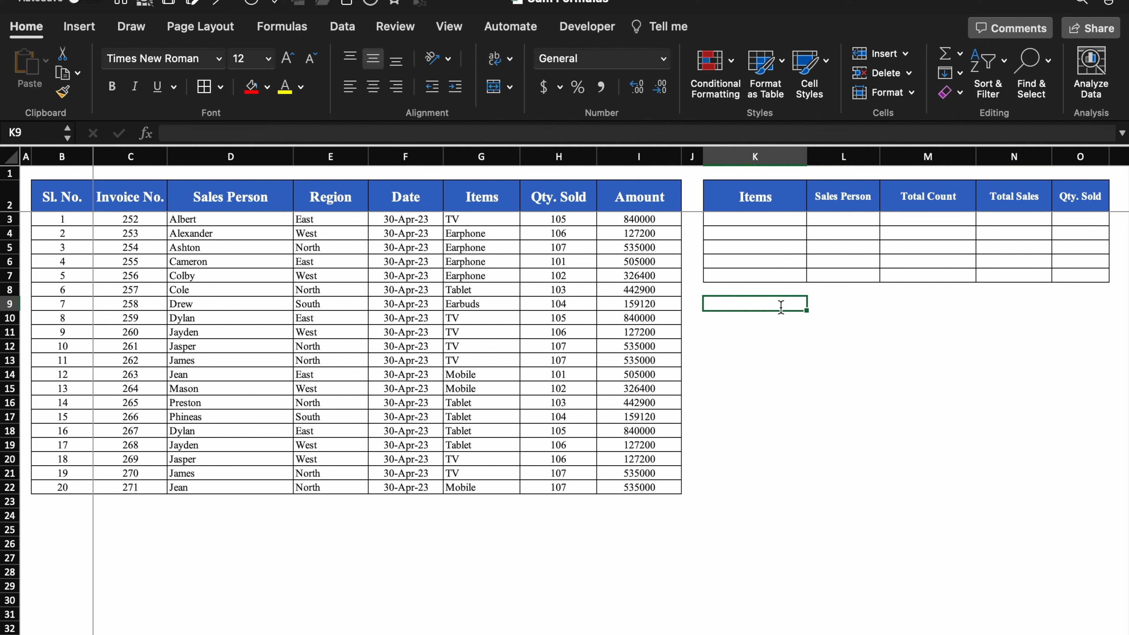
{"action": "type", "text": "=uni"}
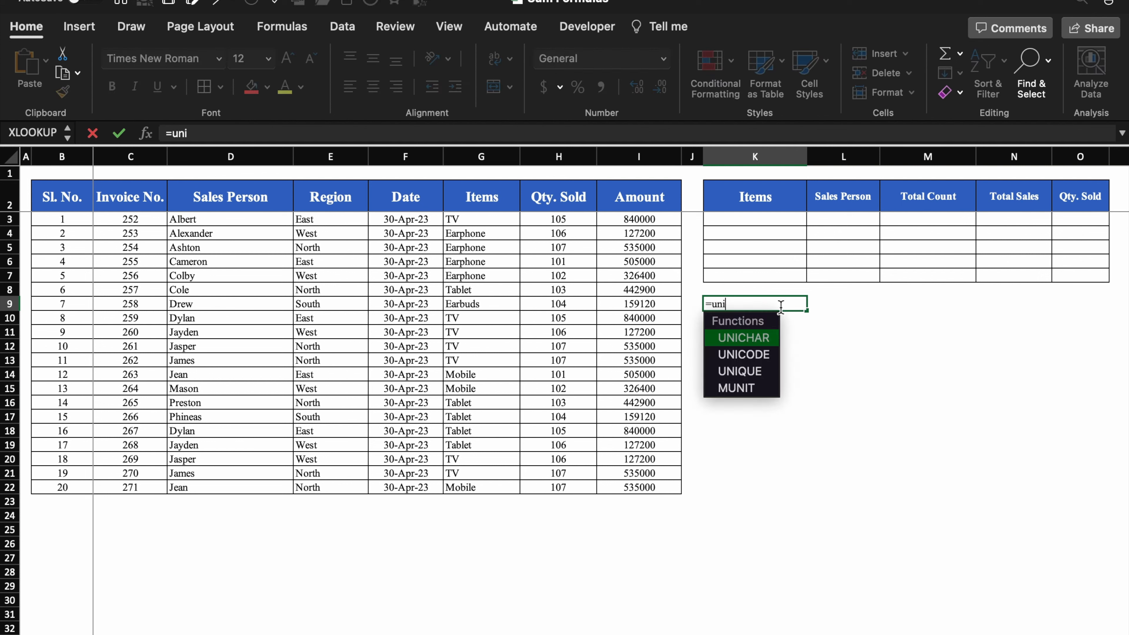
{"action": "type", "text": "q"}
{"action": "double_click", "coordinate": [740, 338]}
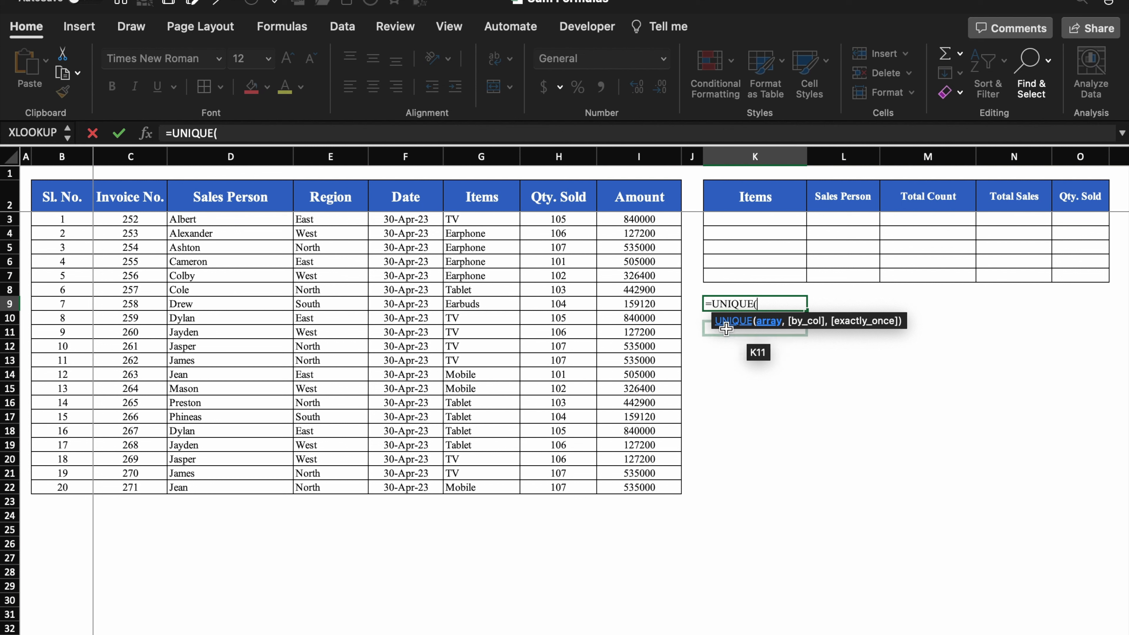
{"action": "left_click_drag", "start_coordinate": [458, 219], "coordinate": [487, 484]}
{"action": "type", "text": ")"}
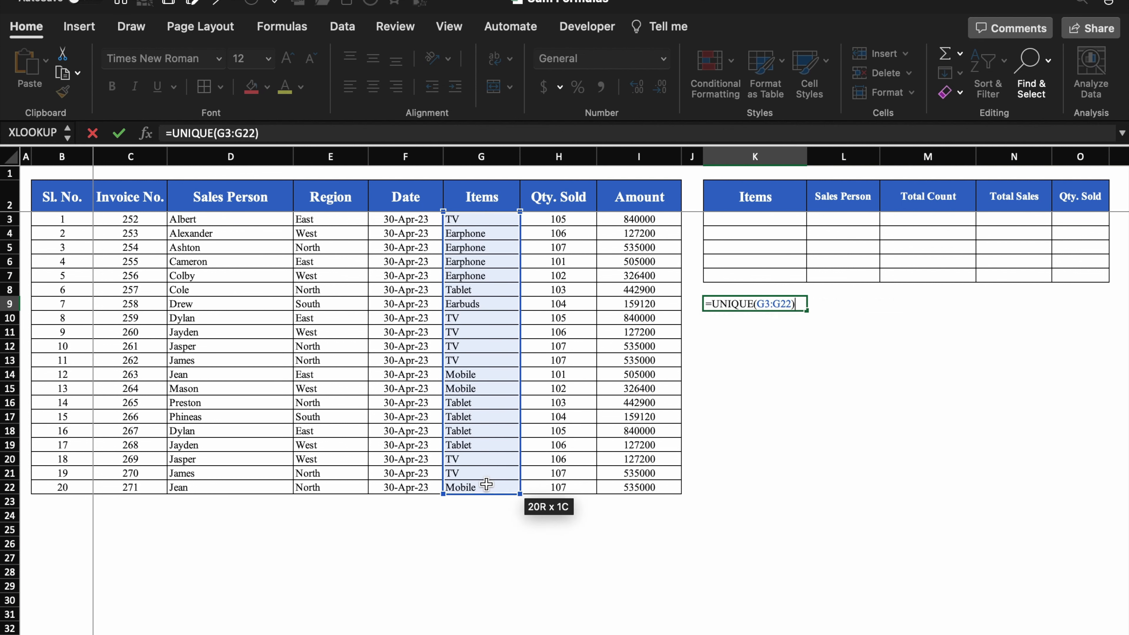
{"action": "key", "text": "Return"}
Step: Wrap K9's formula in SORT so that it reads =SORT(UNIQUE(G3:G22))
{"action": "left_click", "coordinate": [171, 133]}
{"action": "type", "text": "sort("}
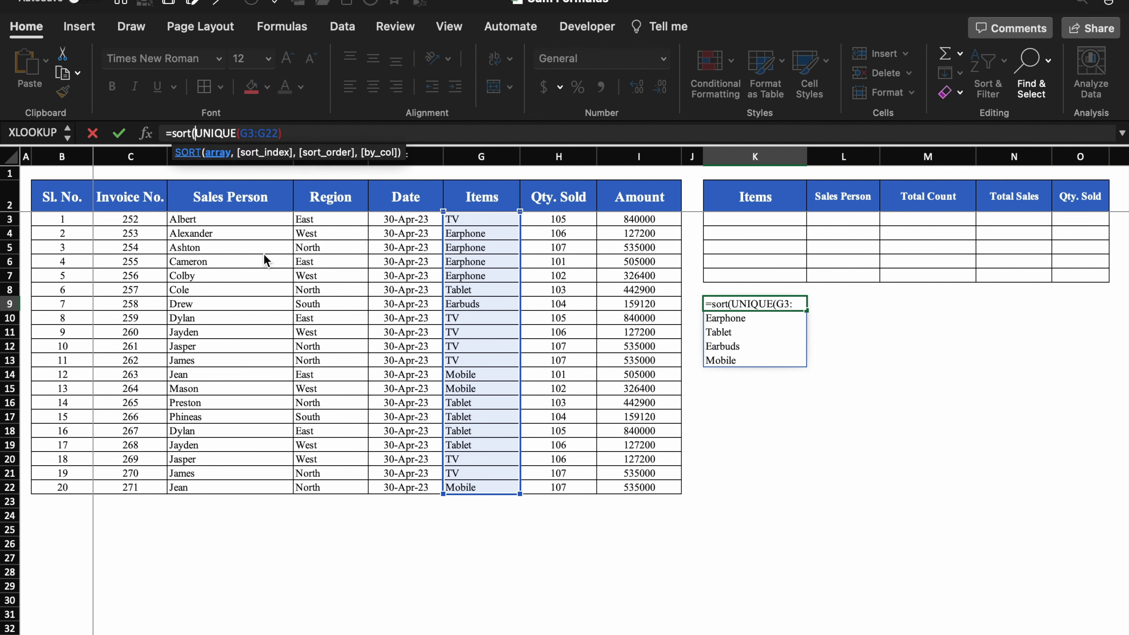
{"action": "left_click", "coordinate": [311, 129]}
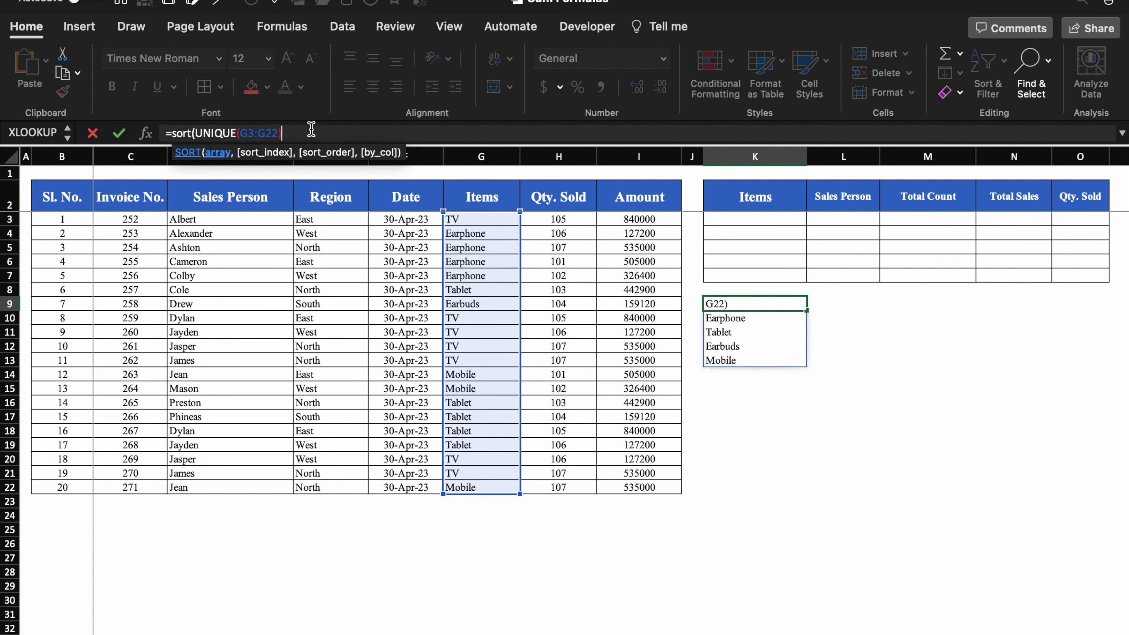
{"action": "type", "text": ")"}
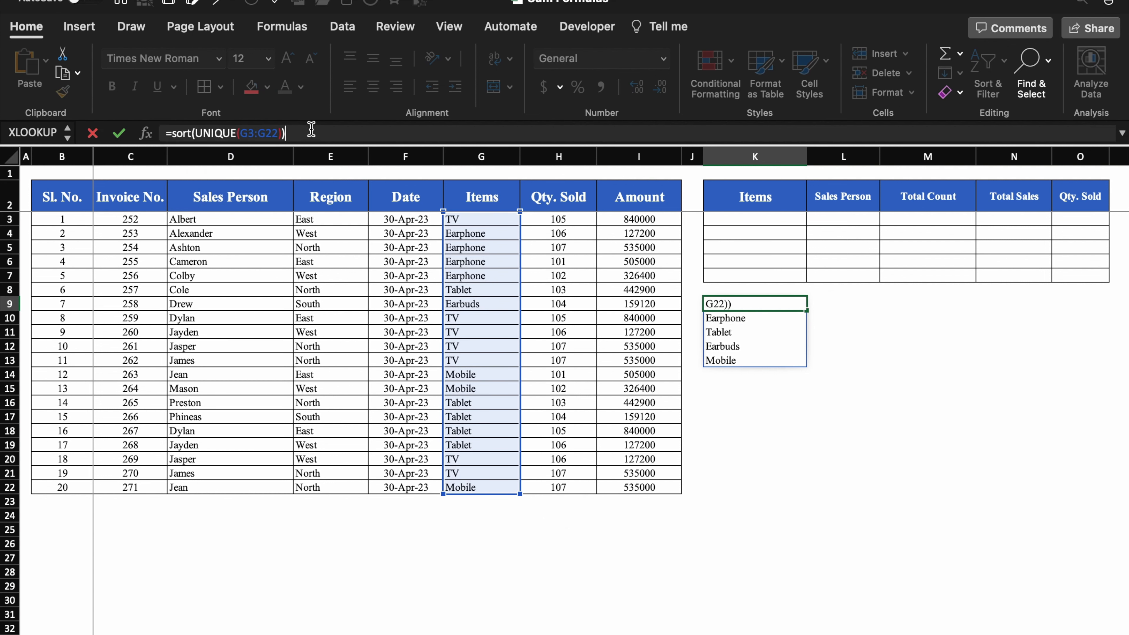
{"action": "key", "text": "Return"}
Step: Copy the sorted item list K9:K13 and paste it as values into the Items column starting at K3
{"action": "left_click_drag", "start_coordinate": [773, 303], "coordinate": [774, 360]}
{"action": "key", "text": "super+c"}
{"action": "left_click", "coordinate": [758, 219]}
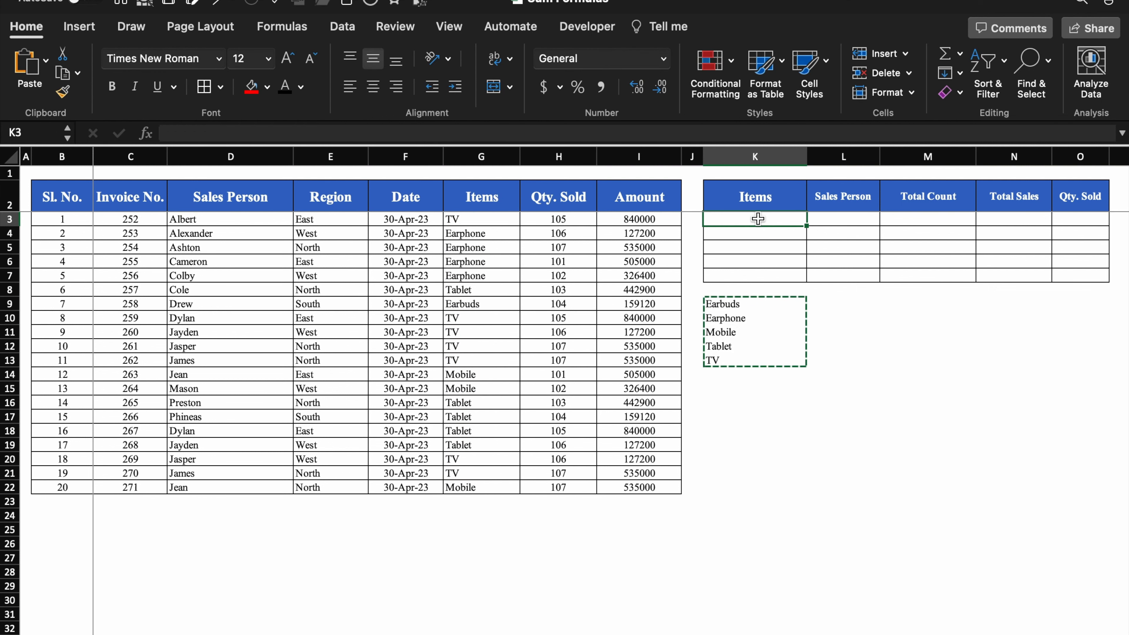
{"action": "right_click", "coordinate": [758, 219]}
{"action": "mouse_move", "coordinate": [852, 289]}
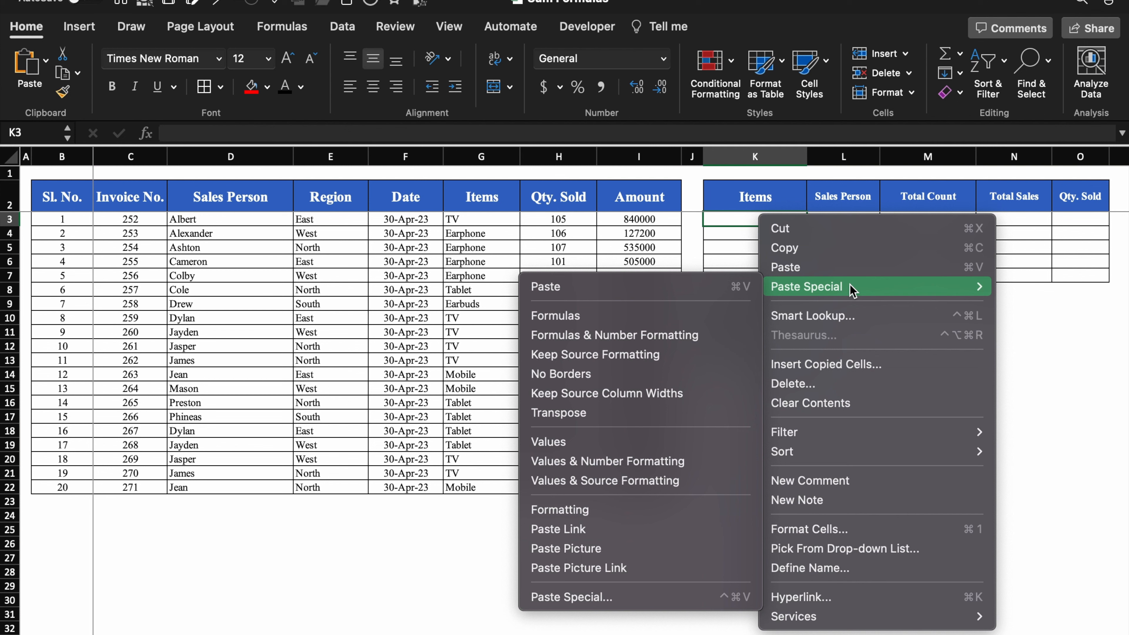
{"action": "left_click", "coordinate": [661, 441]}
Step: Clear the helper item list in K9:K13 below the summary table
{"action": "left_click", "coordinate": [750, 307]}
{"action": "left_click_drag", "start_coordinate": [750, 309], "coordinate": [756, 358]}
{"action": "key", "text": "Delete"}
{"action": "left_click", "coordinate": [844, 403]}
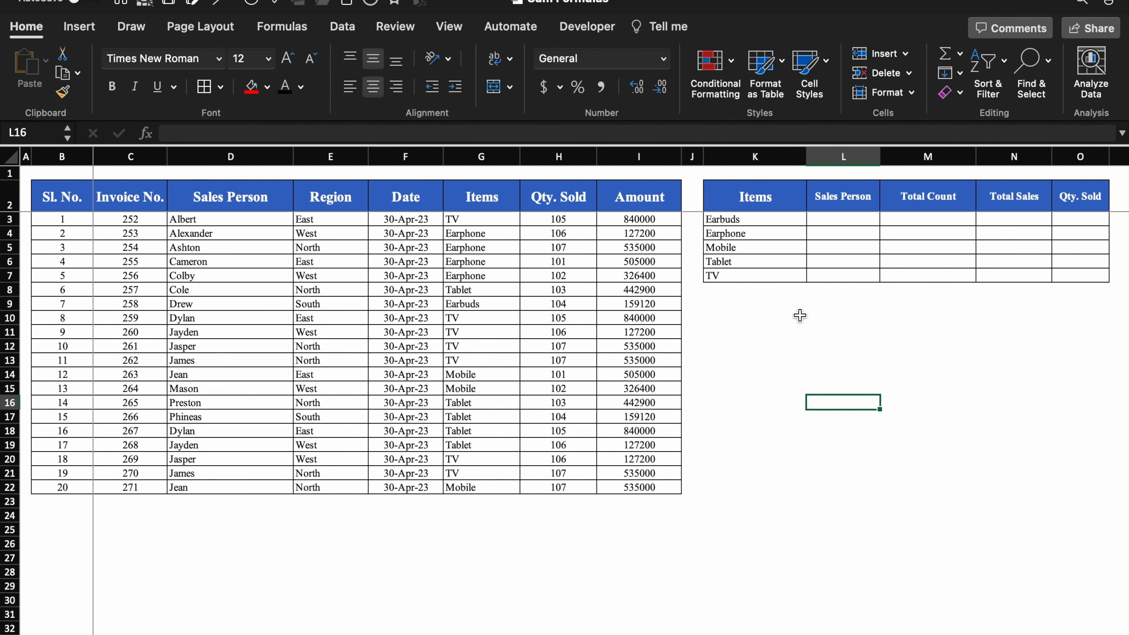
Step: Enter =UNIQUE(D3:D22) in K10 to list the distinct sales persons
{"action": "left_click", "coordinate": [800, 315]}
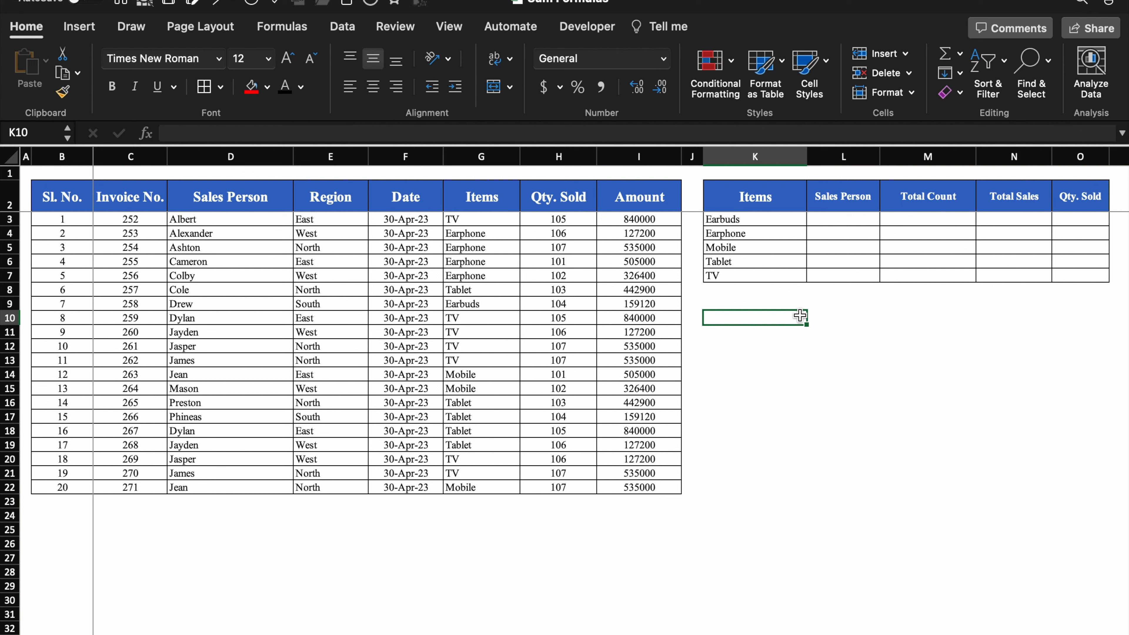
{"action": "type", "text": "="}
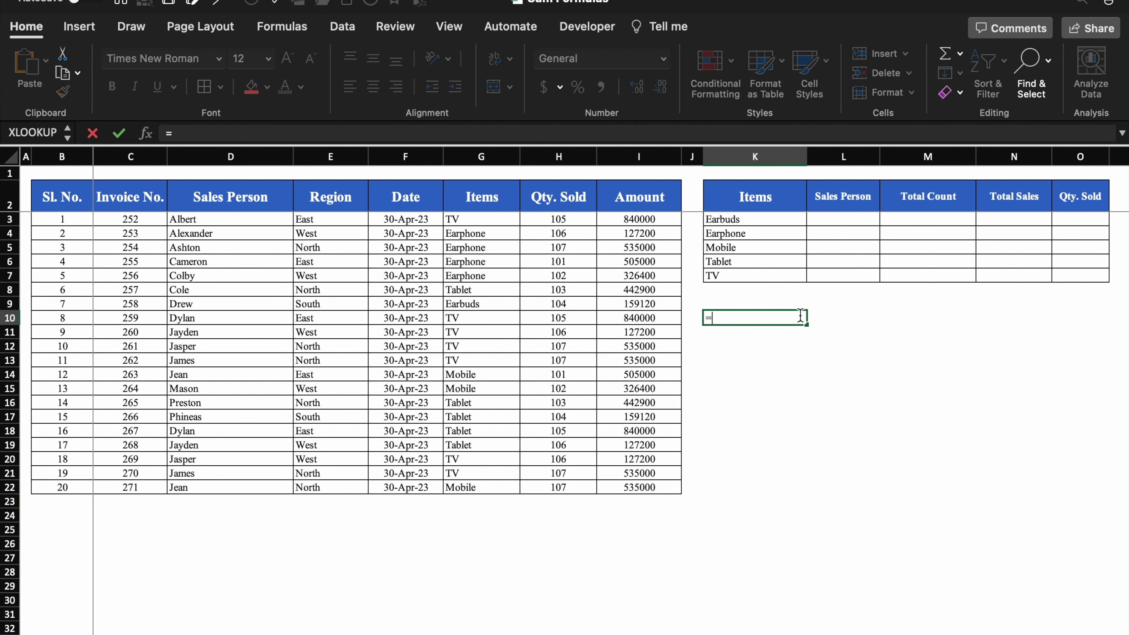
{"action": "type", "text": "uni"}
{"action": "double_click", "coordinate": [765, 387]}
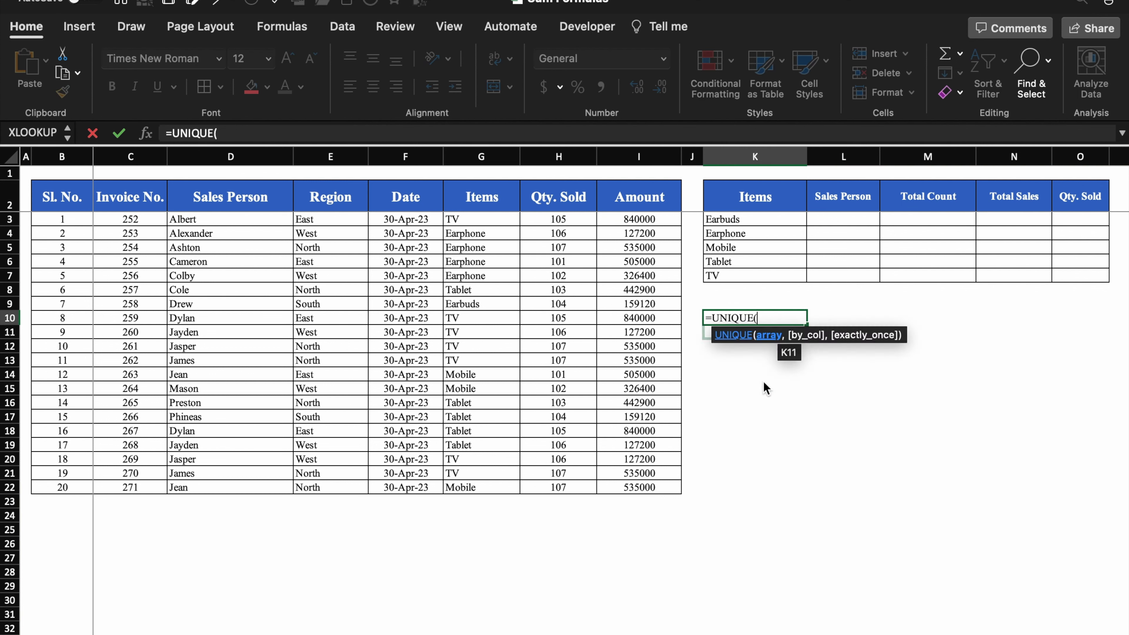
{"action": "left_click", "coordinate": [257, 219]}
{"action": "left_click_drag", "start_coordinate": [256, 236], "coordinate": [270, 494]}
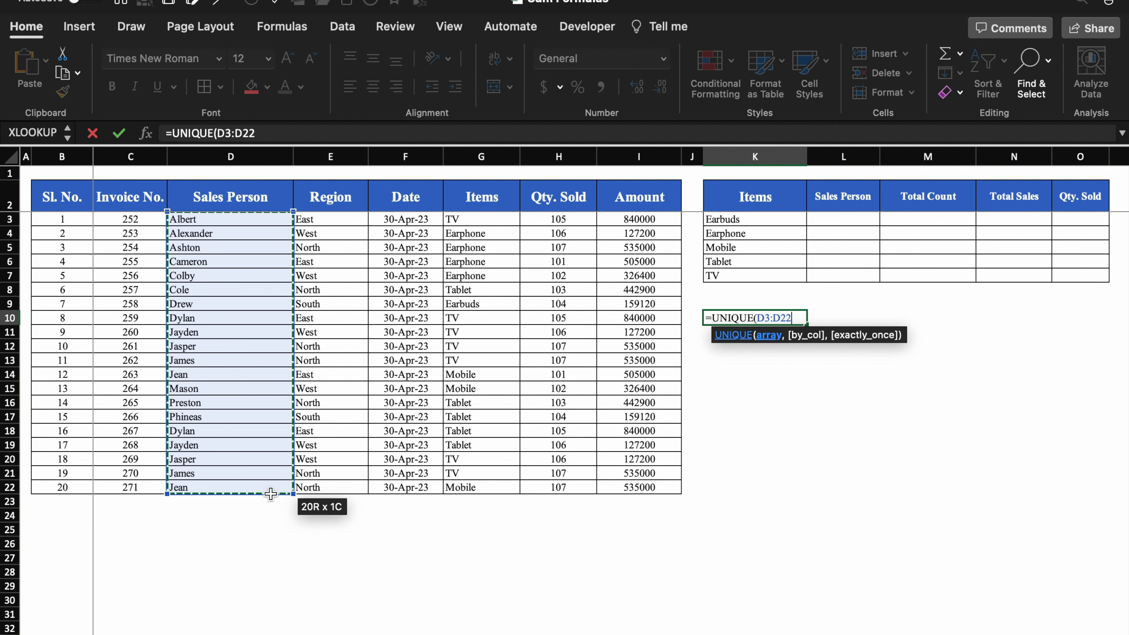
{"action": "type", "text": ")"}
{"action": "key", "text": "Return"}
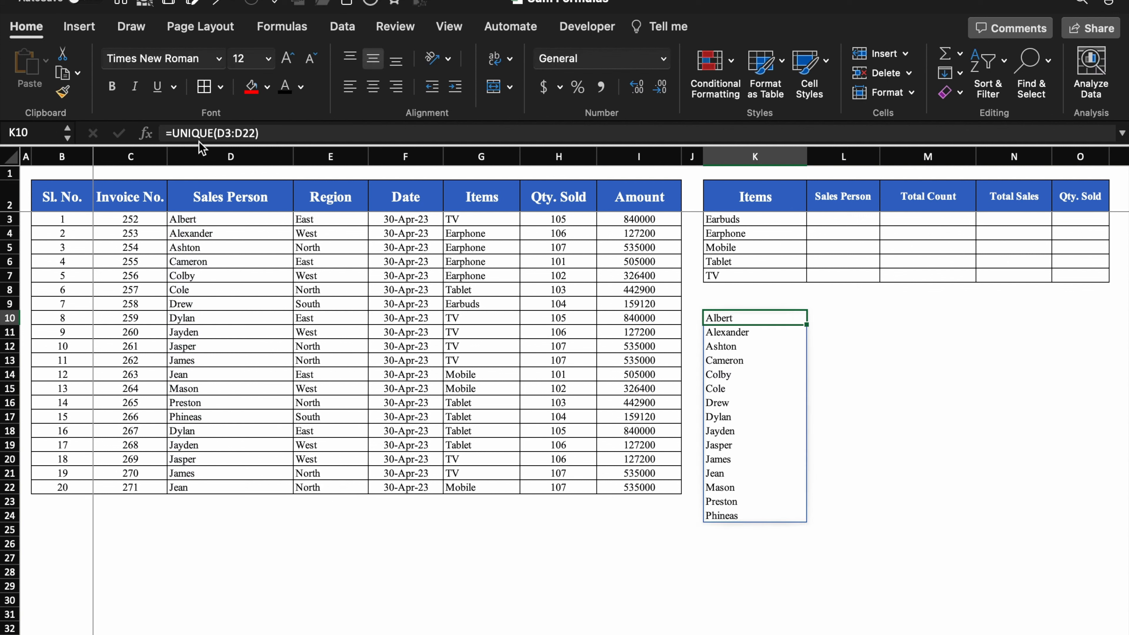
Step: Wrap K10's formula in SORT so that it reads =SORT(UNIQUE(D3:D22))
{"action": "left_click", "coordinate": [172, 134]}
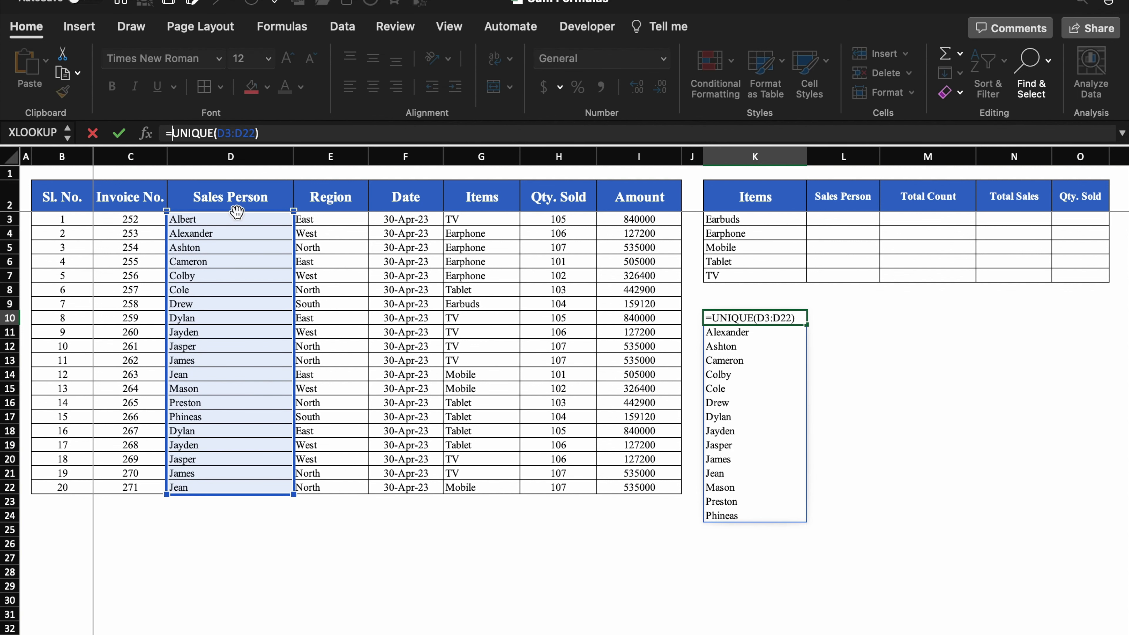
{"action": "type", "text": "sort"}
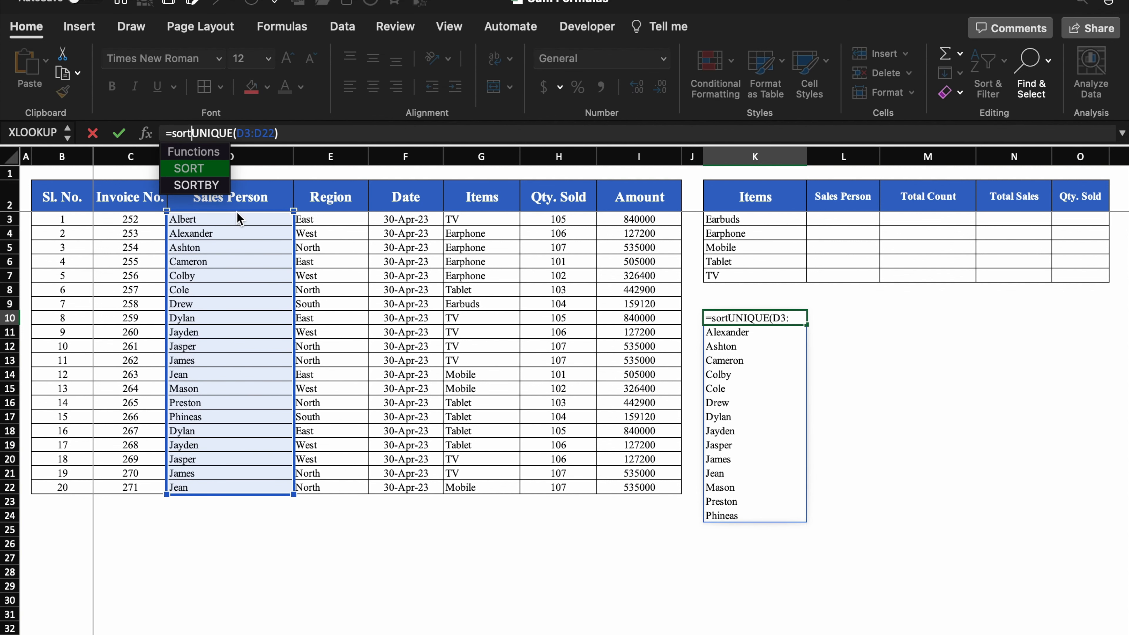
{"action": "type", "text": "("}
{"action": "left_click", "coordinate": [309, 134]}
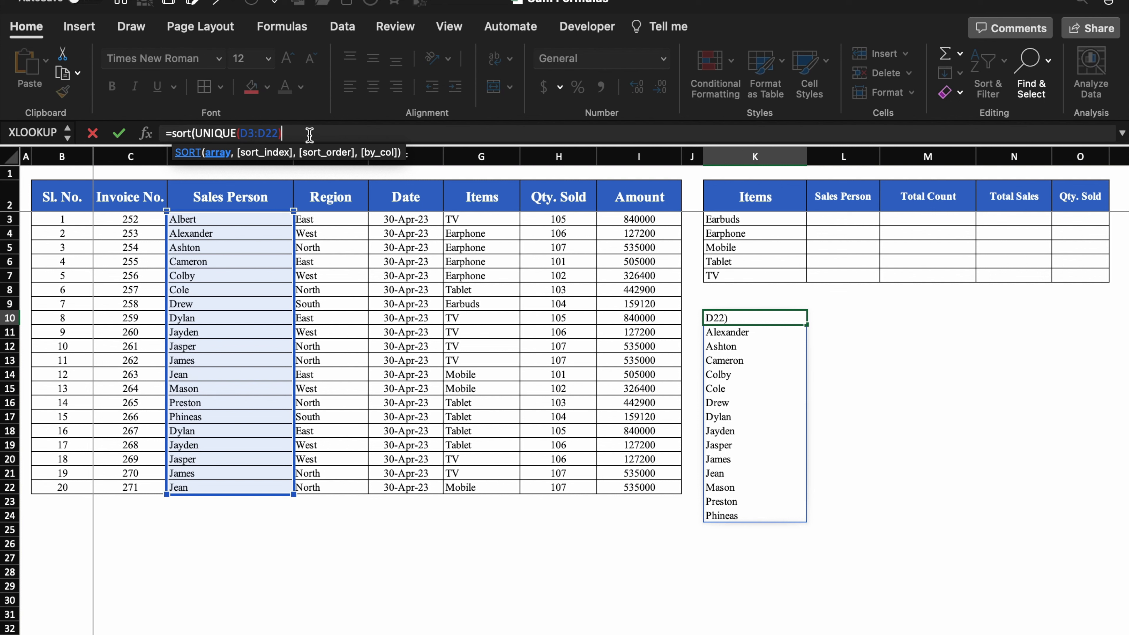
{"action": "type", "text": ")"}
{"action": "key", "text": "Return"}
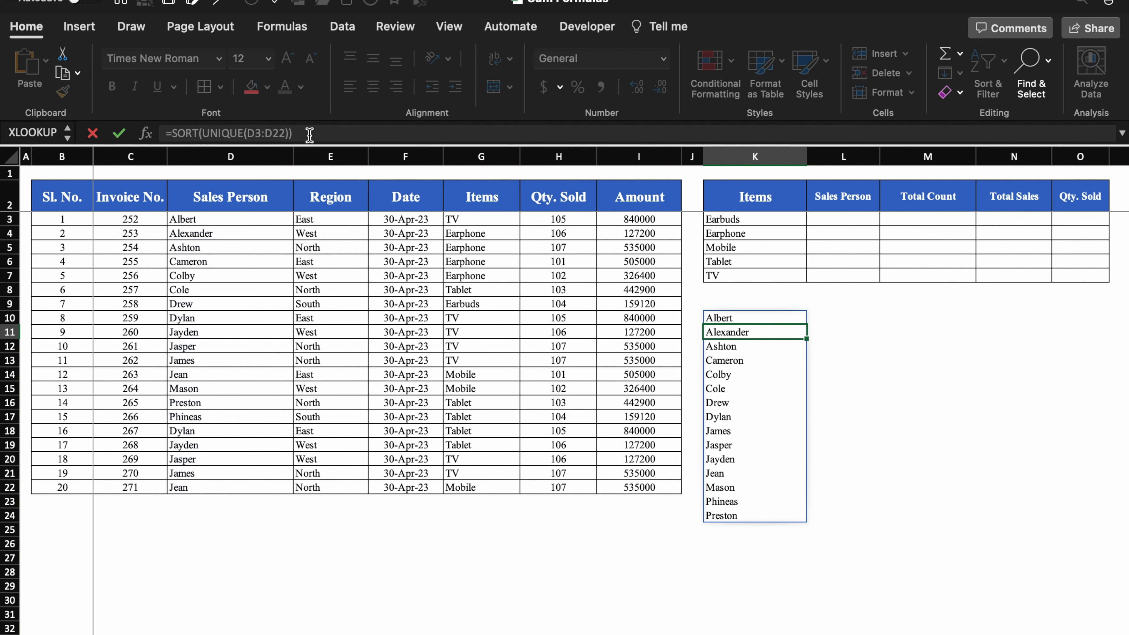
Step: Copy the sorted sales persons in K10:K24 as values into the Sales Person column from L3, and clear the helper list
{"action": "left_click_drag", "start_coordinate": [764, 317], "coordinate": [771, 516]}
{"action": "key", "text": "super+c"}
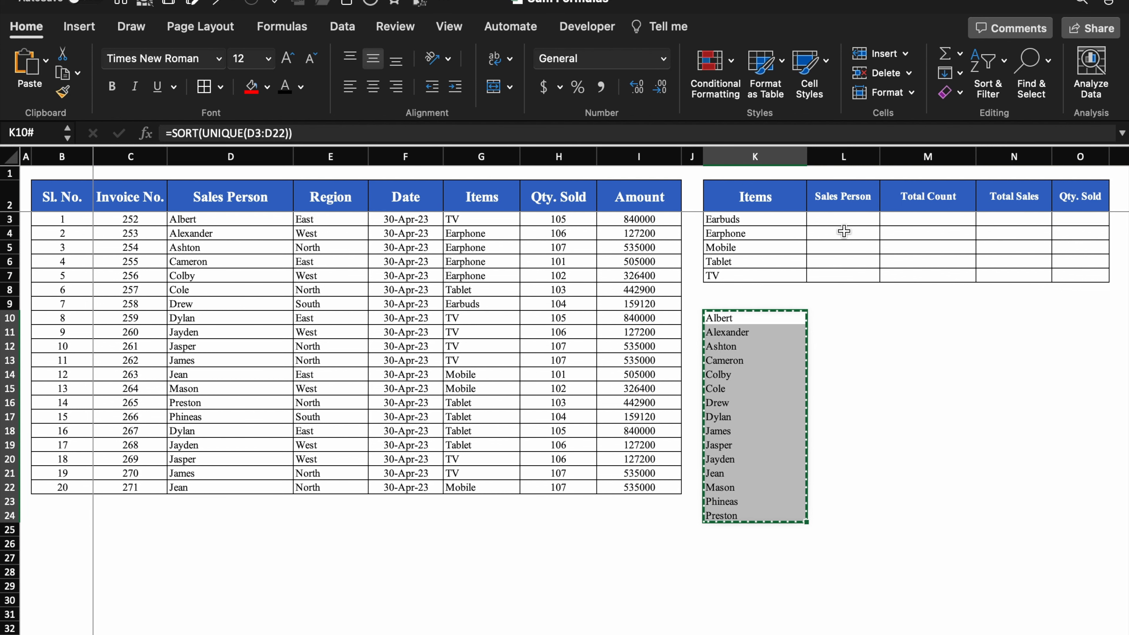
{"action": "left_click", "coordinate": [840, 218]}
{"action": "right_click", "coordinate": [840, 216]}
{"action": "mouse_move", "coordinate": [923, 281]}
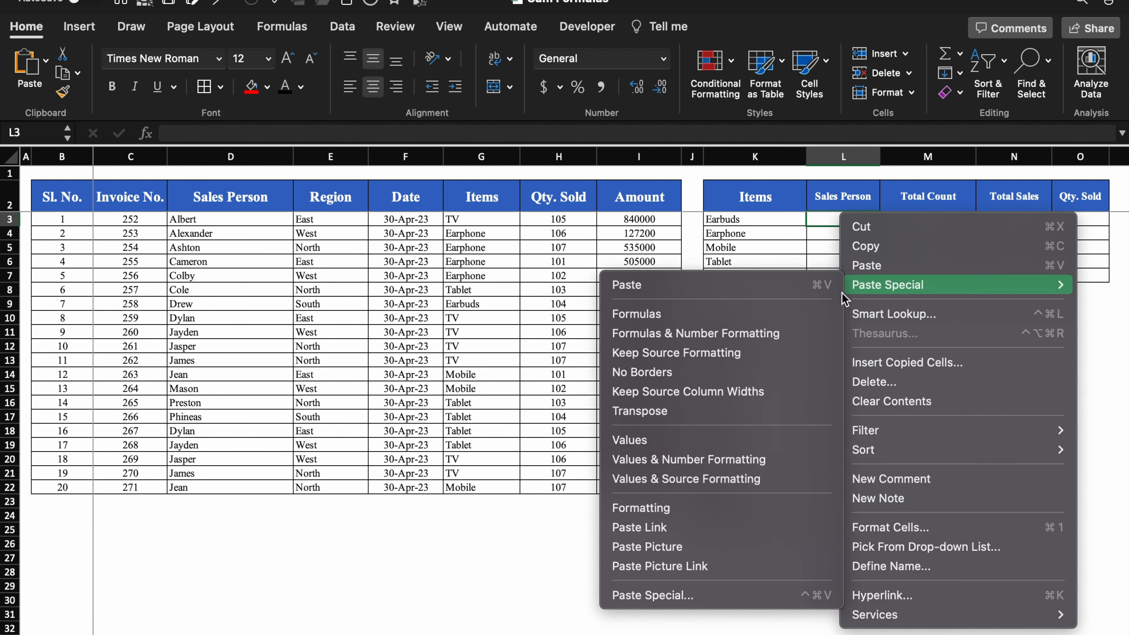
{"action": "left_click", "coordinate": [711, 439]}
{"action": "left_click_drag", "start_coordinate": [730, 317], "coordinate": [736, 516]}
{"action": "key", "text": "Delete"}
Step: Set the text in L11 to black and remove its bold formatting
{"action": "left_click", "coordinate": [844, 331]}
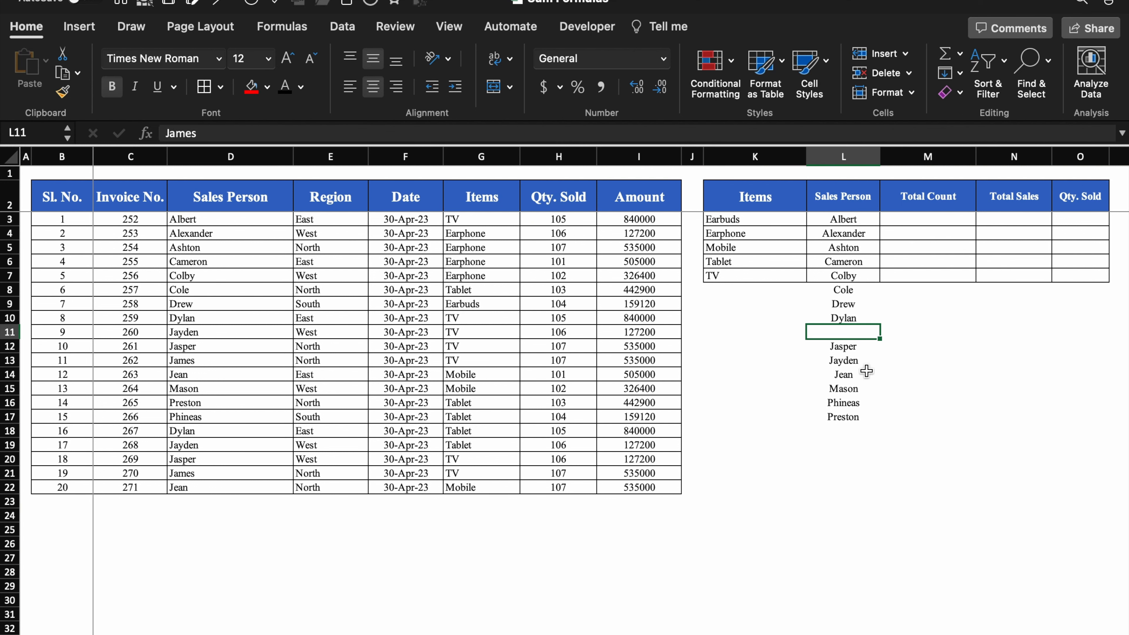
{"action": "left_click", "coordinate": [284, 87]}
{"action": "left_click", "coordinate": [111, 86]}
Step: Apply all borders to the summary table range K2:O17
{"action": "left_click_drag", "start_coordinate": [751, 199], "coordinate": [1028, 297]}
{"action": "left_click_drag", "start_coordinate": [1081, 351], "coordinate": [1085, 420]}
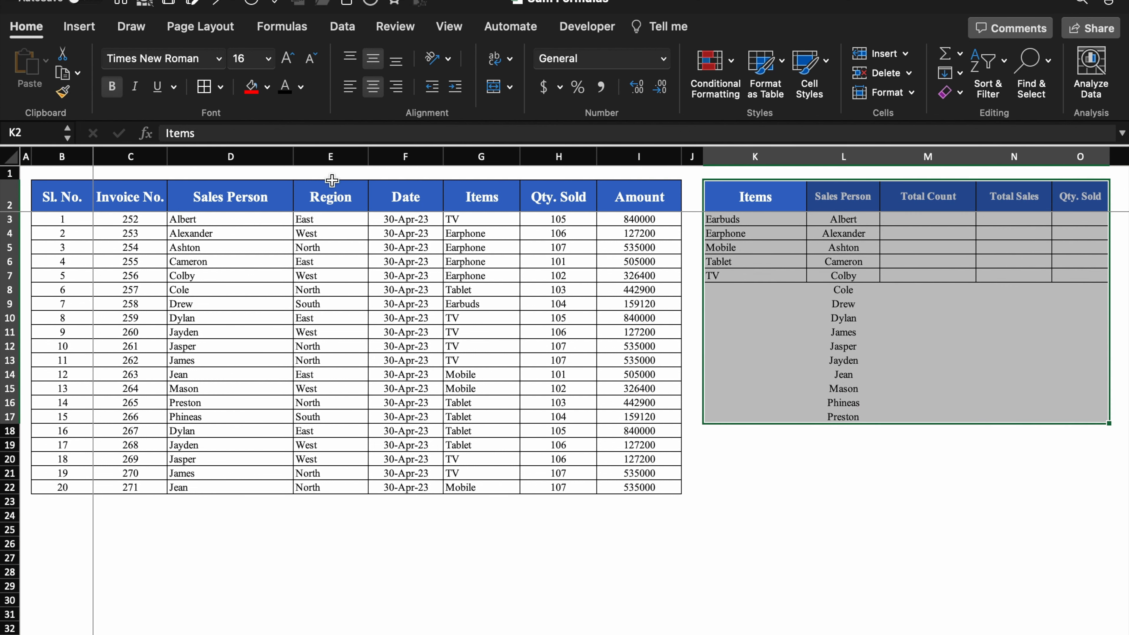
{"action": "left_click", "coordinate": [204, 86]}
{"action": "left_click", "coordinate": [955, 219]}
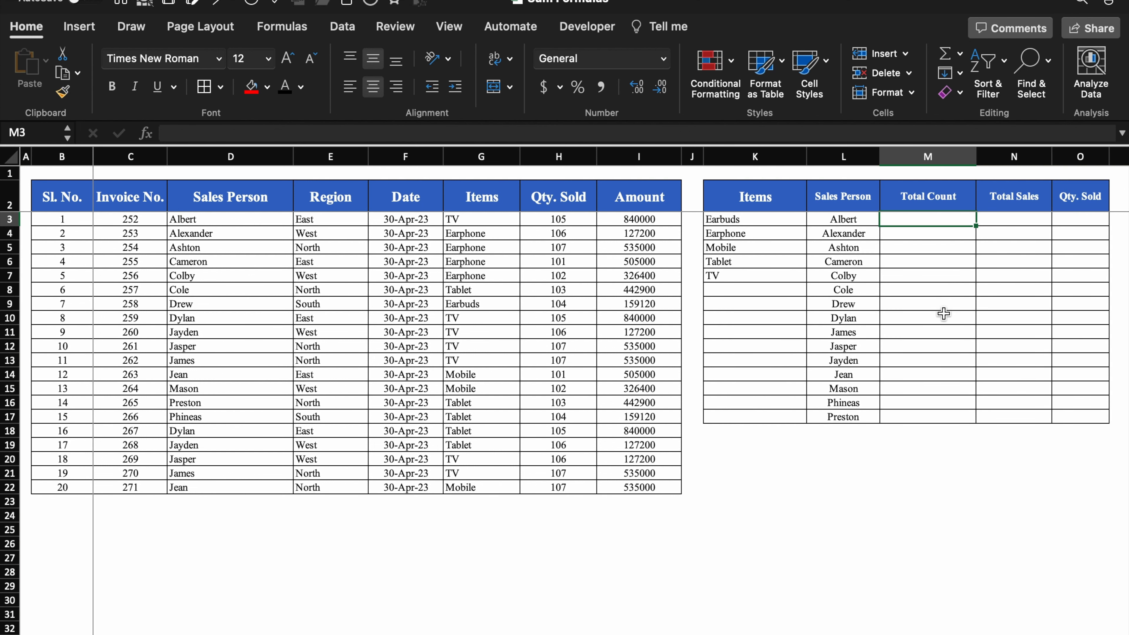
Step: Start a COUNTIFS formula in M3 that matches the Items column $G:$G against K3
{"action": "left_click", "coordinate": [784, 219]}
{"action": "left_click", "coordinate": [836, 217]}
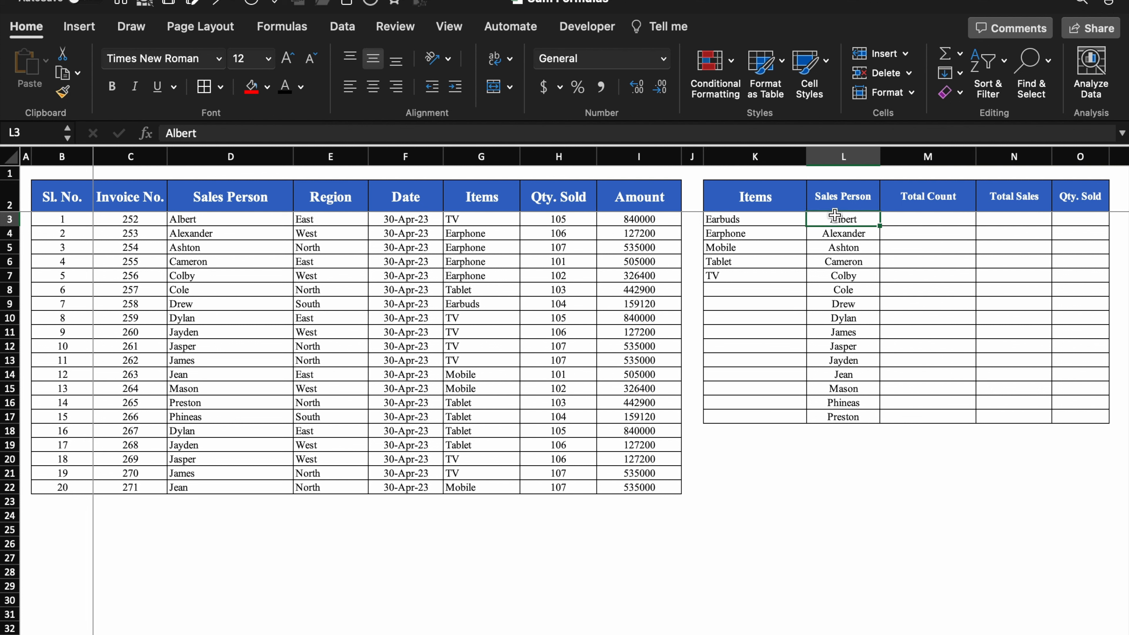
{"action": "left_click", "coordinate": [931, 209]}
{"action": "left_click", "coordinate": [930, 223]}
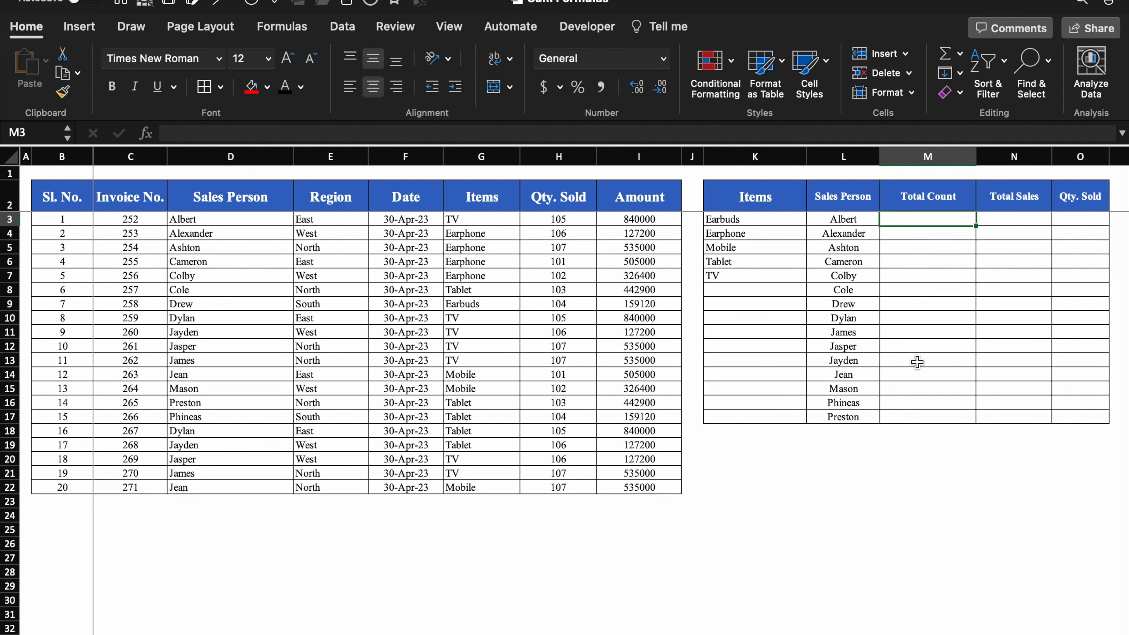
{"action": "type", "text": "="}
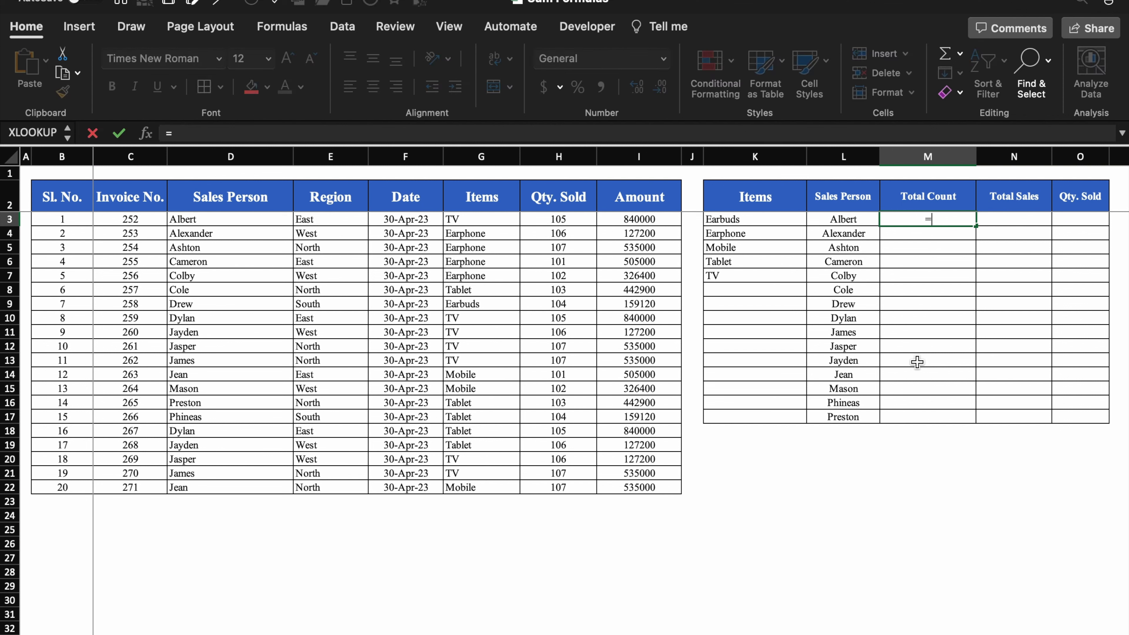
{"action": "type", "text": "count"}
{"action": "double_click", "coordinate": [960, 354]}
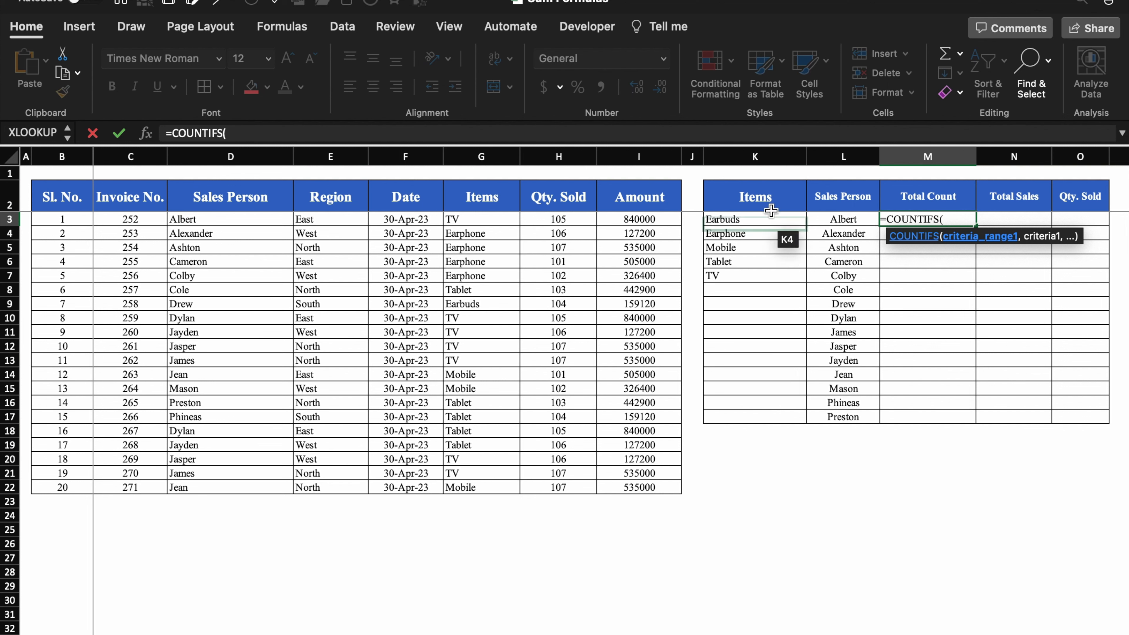
{"action": "left_click", "coordinate": [476, 157]}
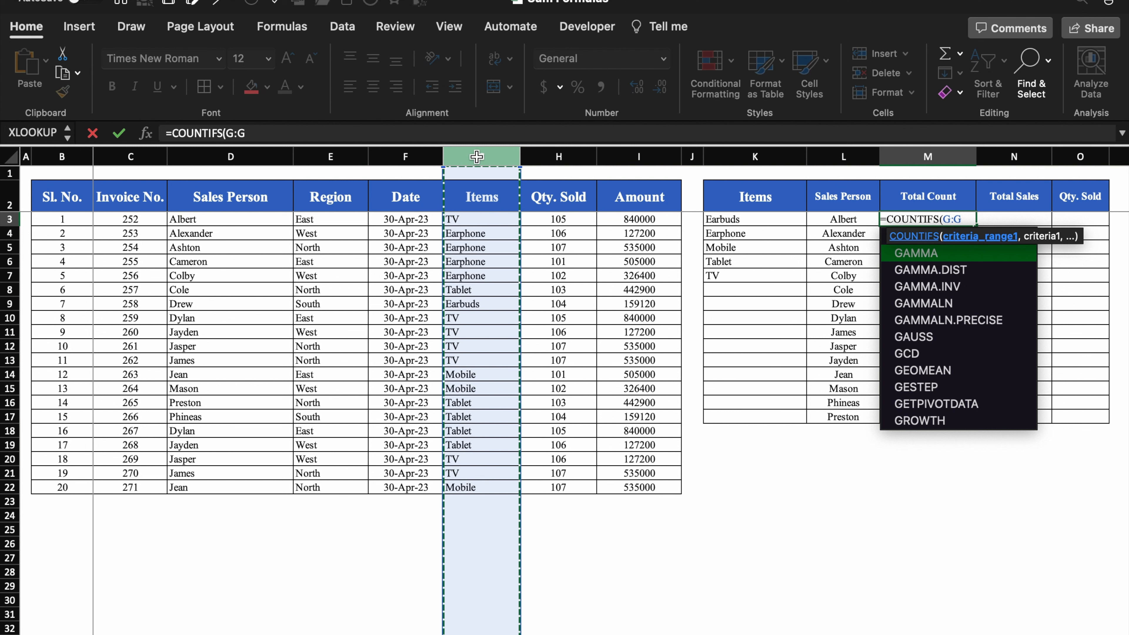
{"action": "key", "text": "F4"}
{"action": "type", "text": ","}
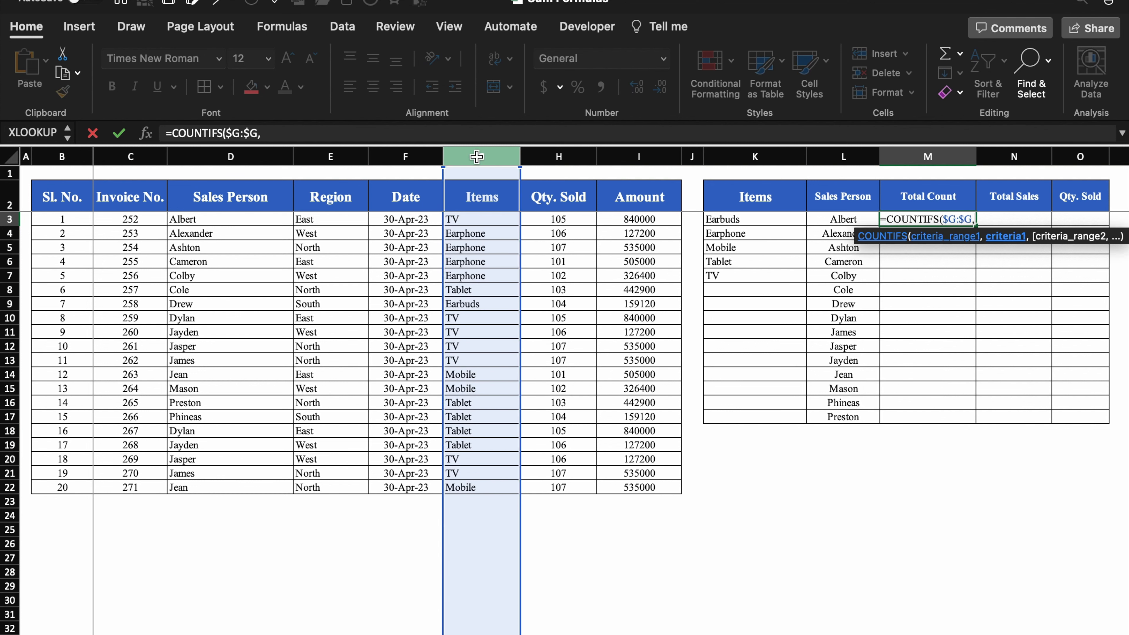
{"action": "left_click", "coordinate": [774, 215]}
{"action": "type", "text": ","}
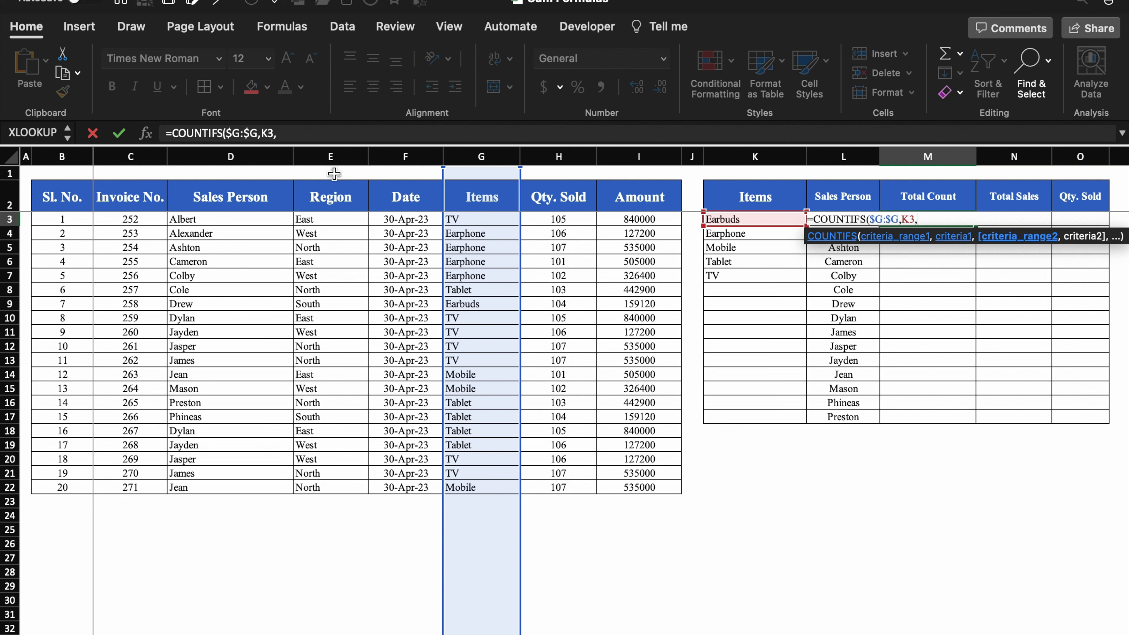
Step: Add the Sales Person column $D:$D with criterion L3 and enter M3's formula as =COUNTIFS($G:$G,K3,$D:$D,L3)
{"action": "left_click", "coordinate": [245, 157]}
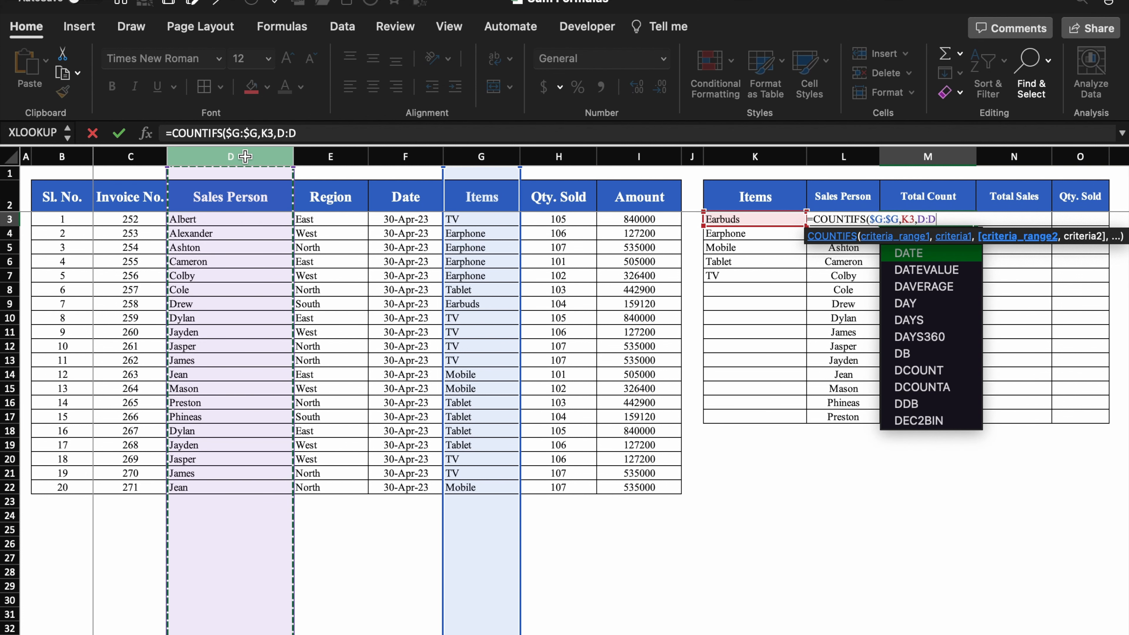
{"action": "key", "text": "F4"}
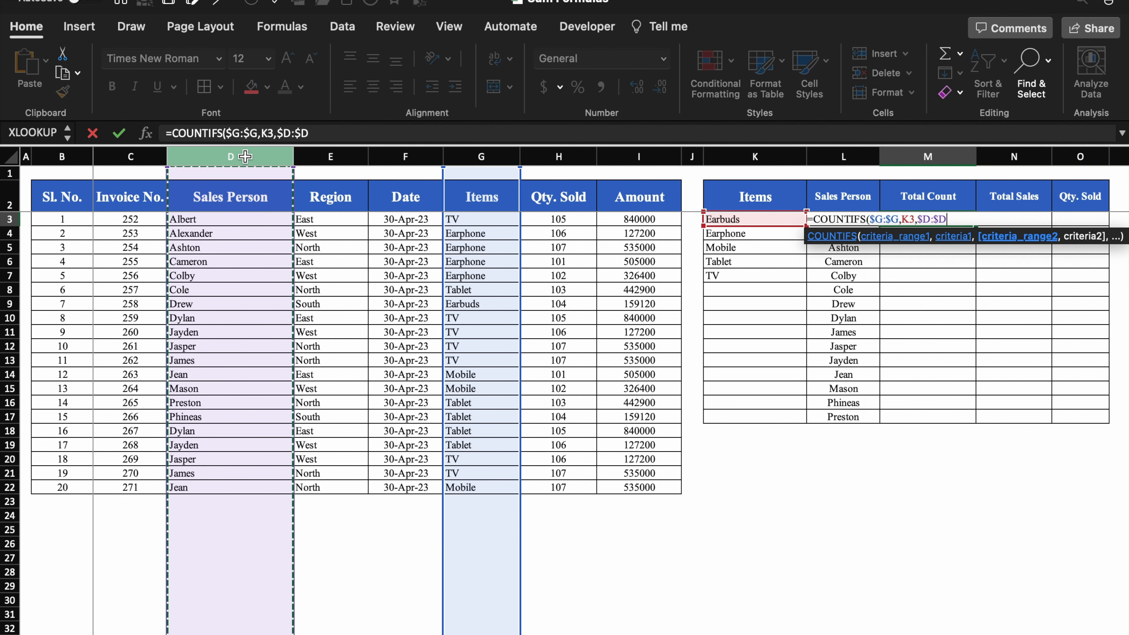
{"action": "type", "text": ","}
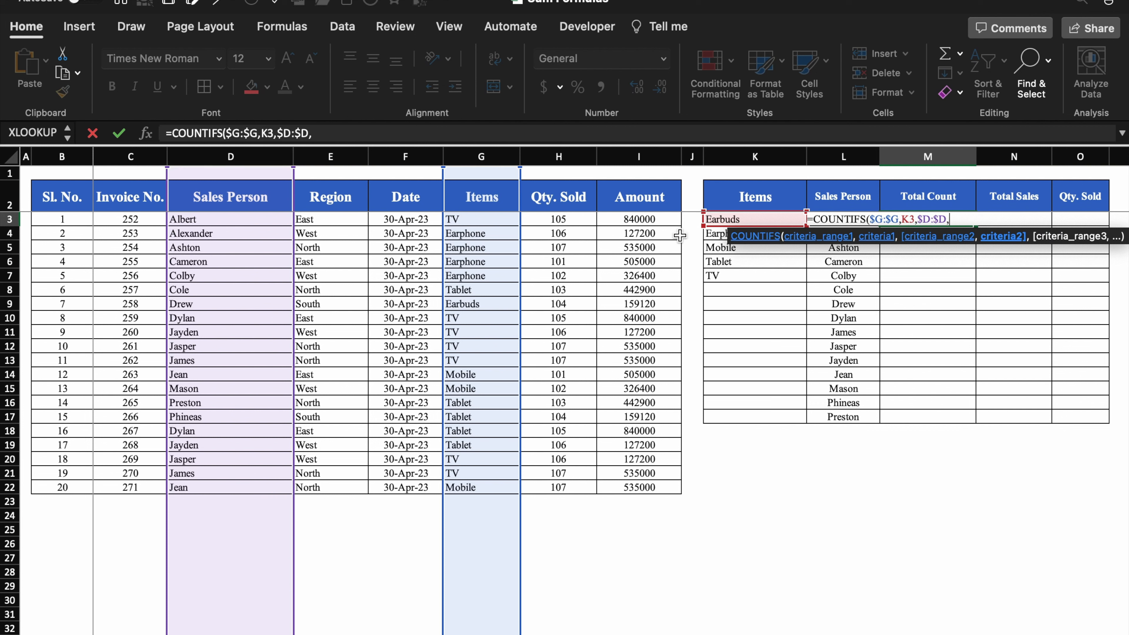
{"action": "left_click", "coordinate": [850, 249]}
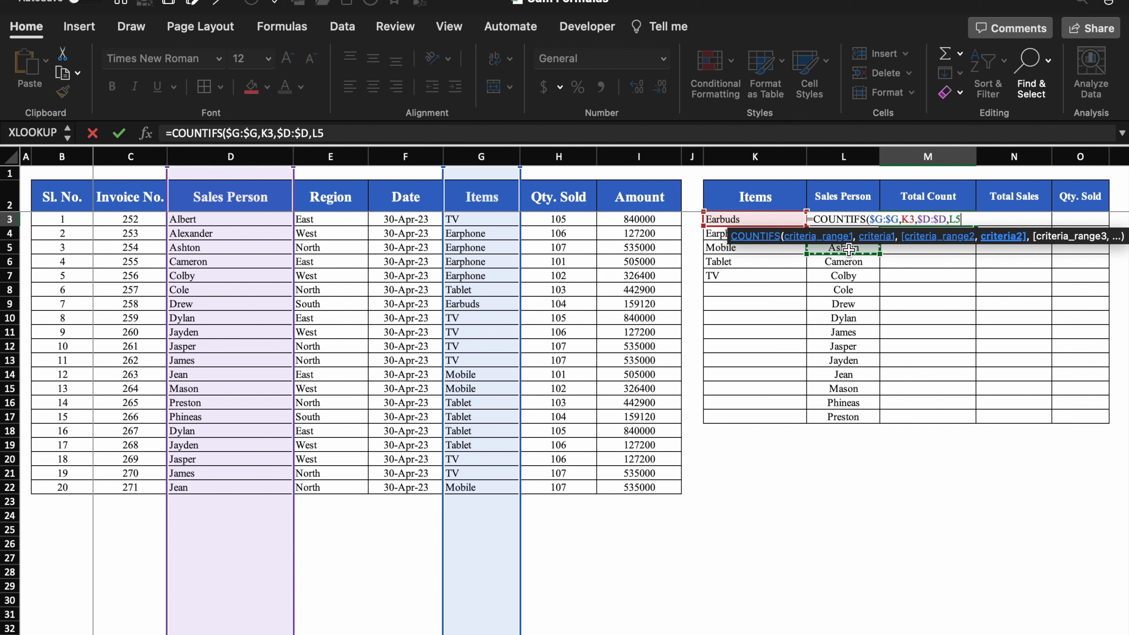
{"action": "key", "text": "Up"}
{"action": "key", "text": "Up"}
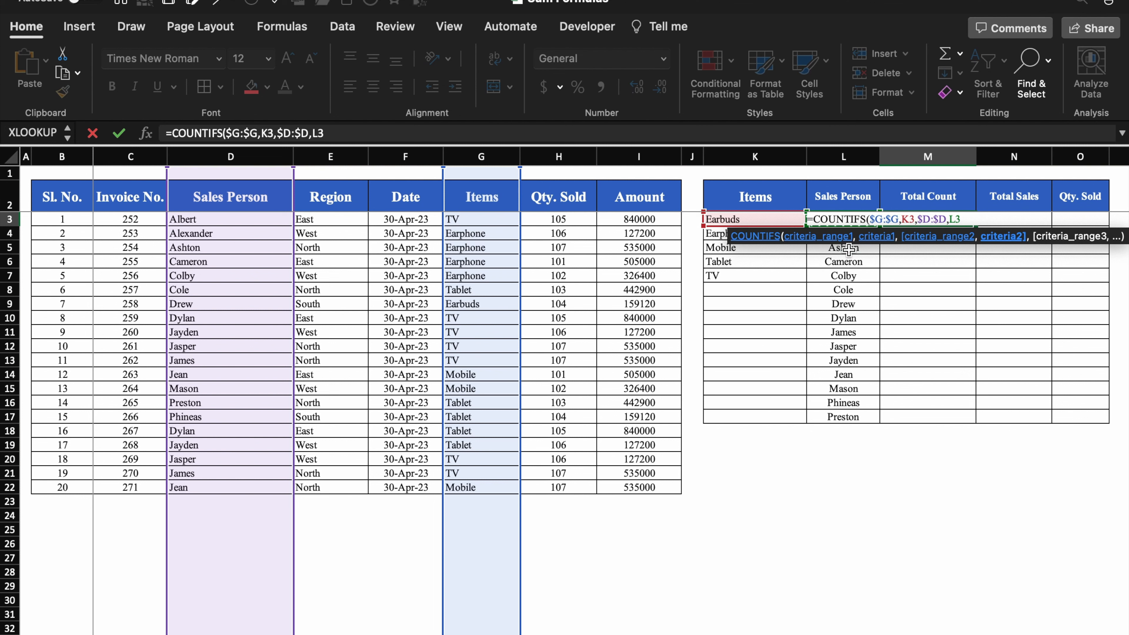
{"action": "type", "text": ")"}
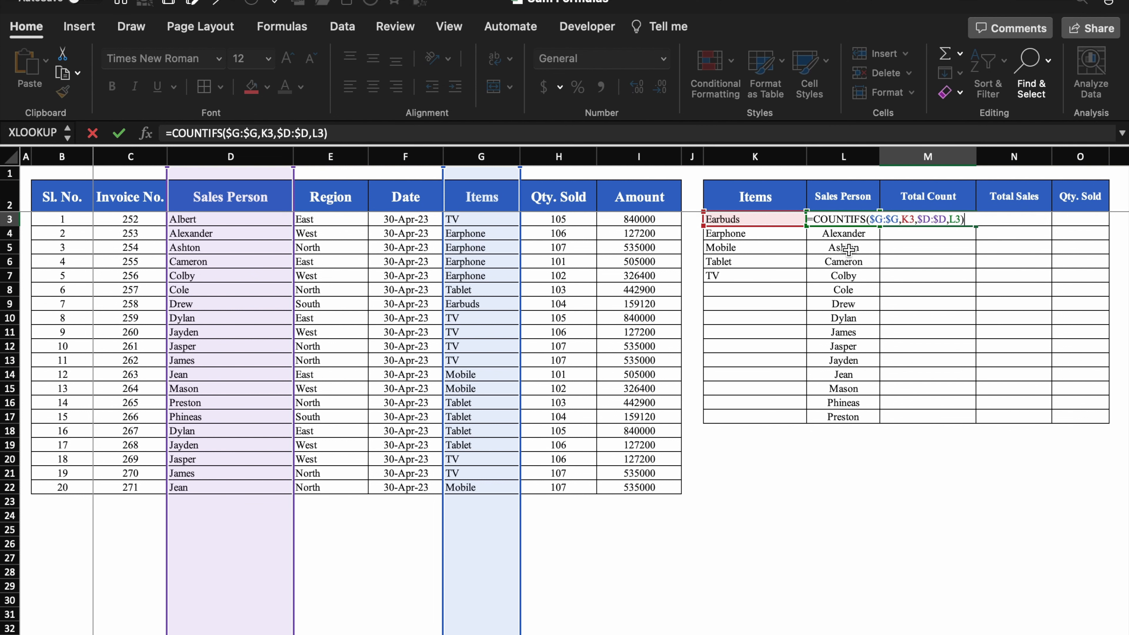
{"action": "key", "text": "Return"}
Step: Fill the COUNTIFS formula from M3 down the Total Count column to M17
{"action": "left_click", "coordinate": [951, 220]}
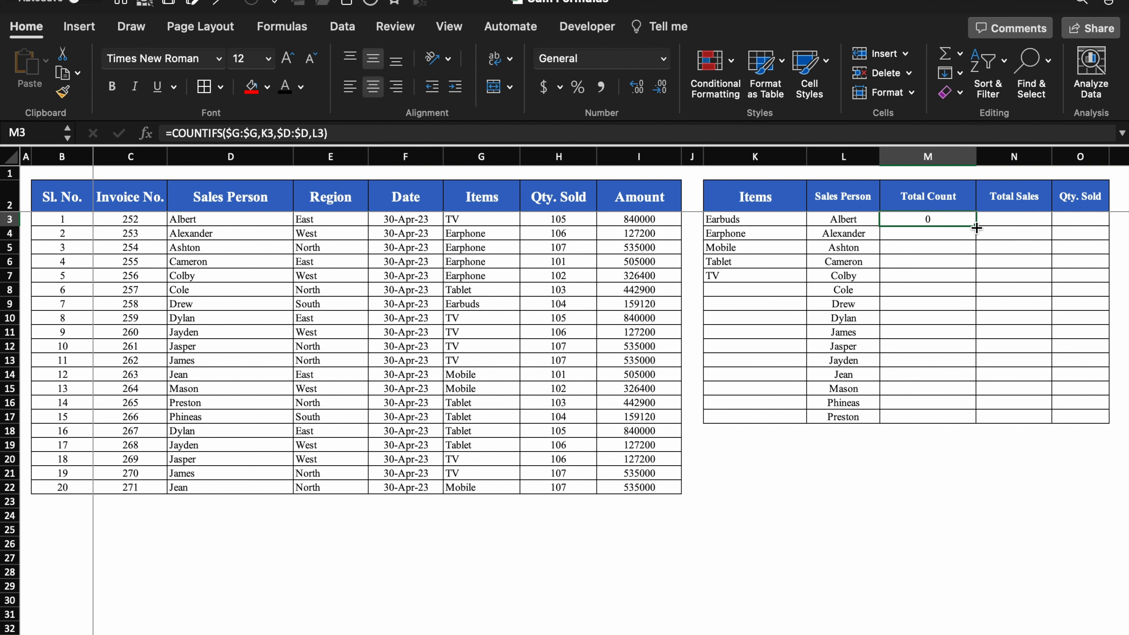
{"action": "left_click_drag", "start_coordinate": [977, 228], "coordinate": [907, 419]}
{"action": "left_click", "coordinate": [755, 458]}
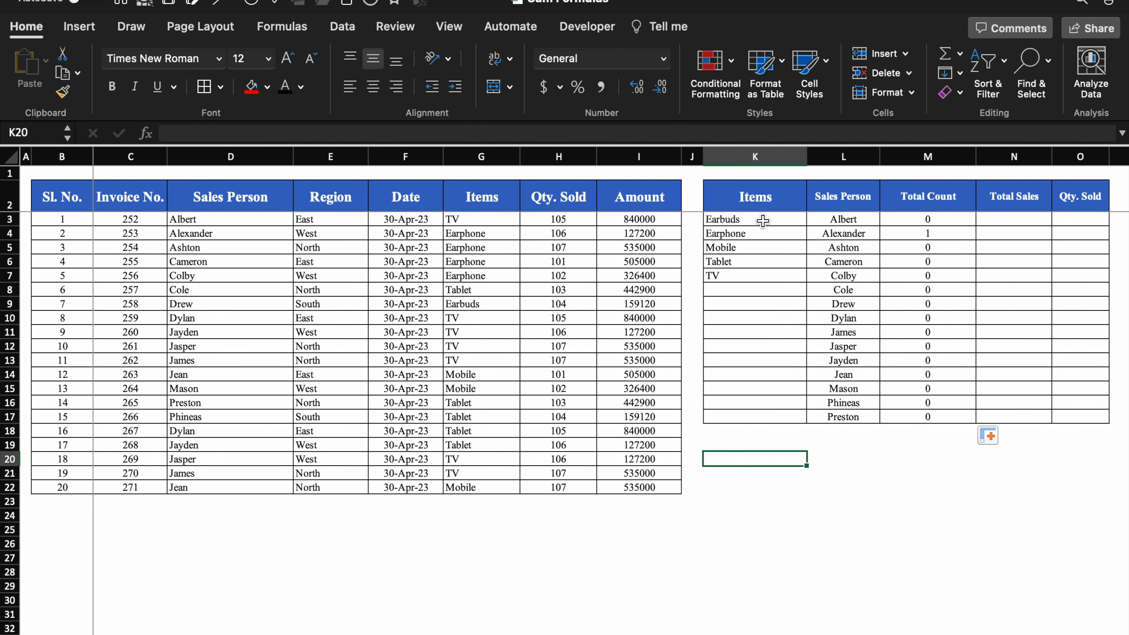
Step: Set the item in K3 to TV and fill the TV entry from K7 down to K17
{"action": "left_click", "coordinate": [841, 223]}
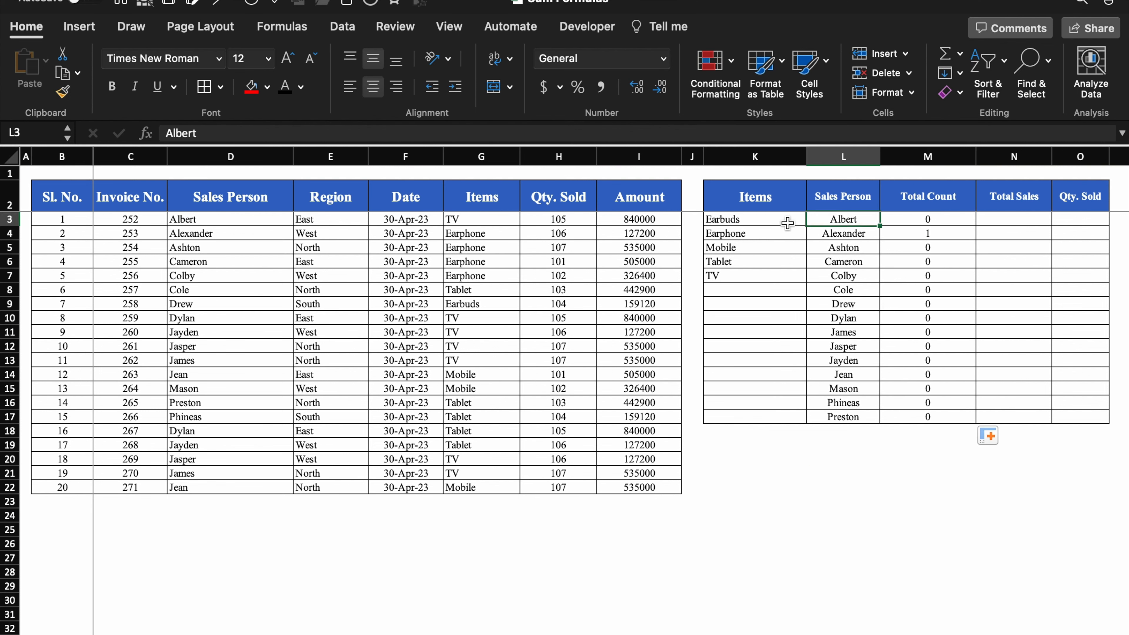
{"action": "left_click", "coordinate": [724, 218]}
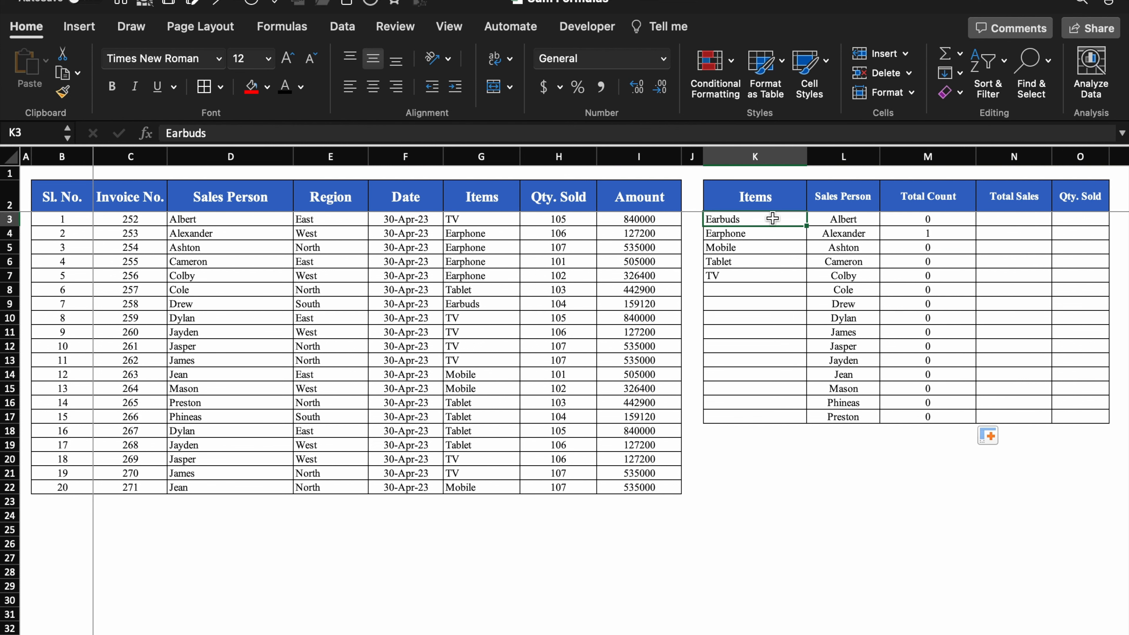
{"action": "type", "text": "TV"}
{"action": "key", "text": "Return"}
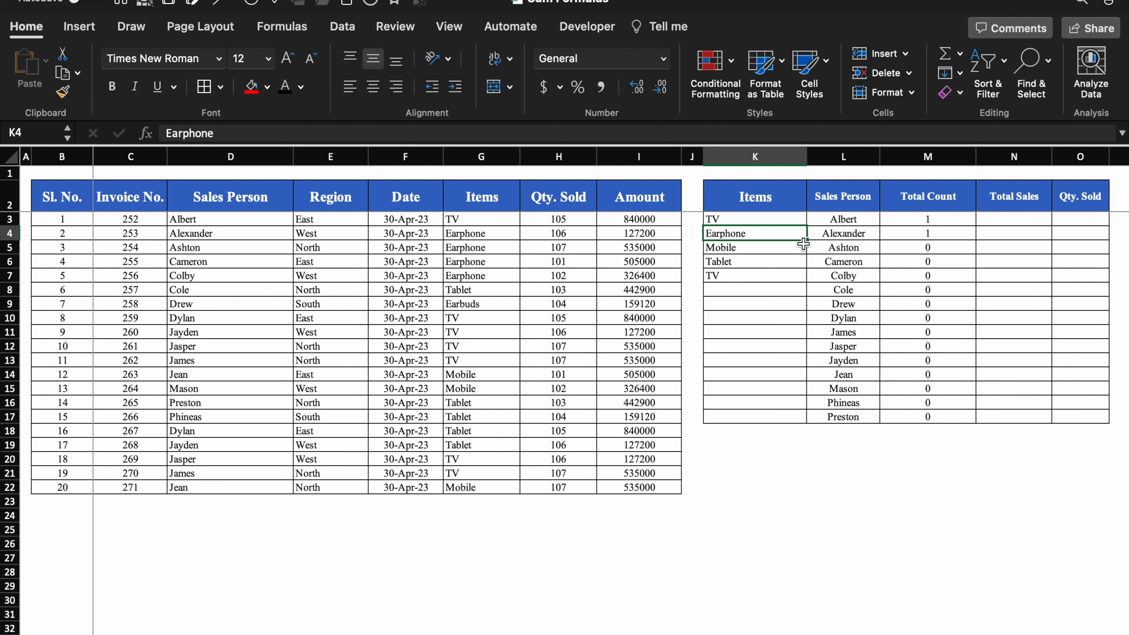
{"action": "left_click", "coordinate": [740, 277]}
{"action": "left_click_drag", "start_coordinate": [806, 282], "coordinate": [807, 423]}
Step: Examine the Total Count results and their COUNTIFS formulas in M7, M10, M11 and M12
{"action": "left_click", "coordinate": [928, 346]}
{"action": "left_click", "coordinate": [858, 277]}
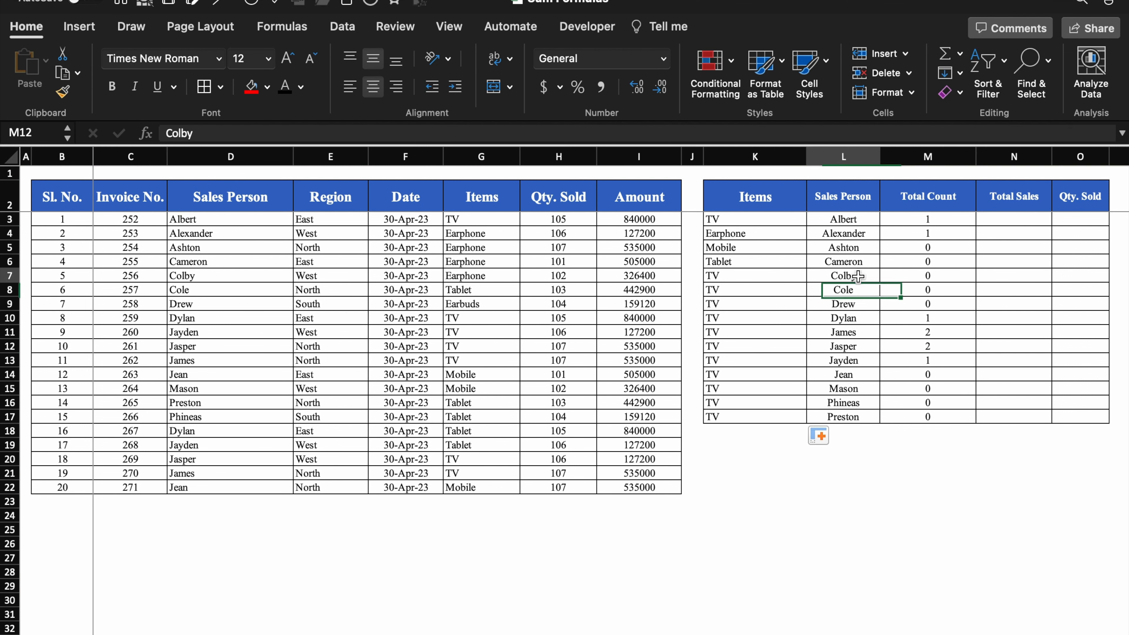
{"action": "left_click", "coordinate": [928, 277]}
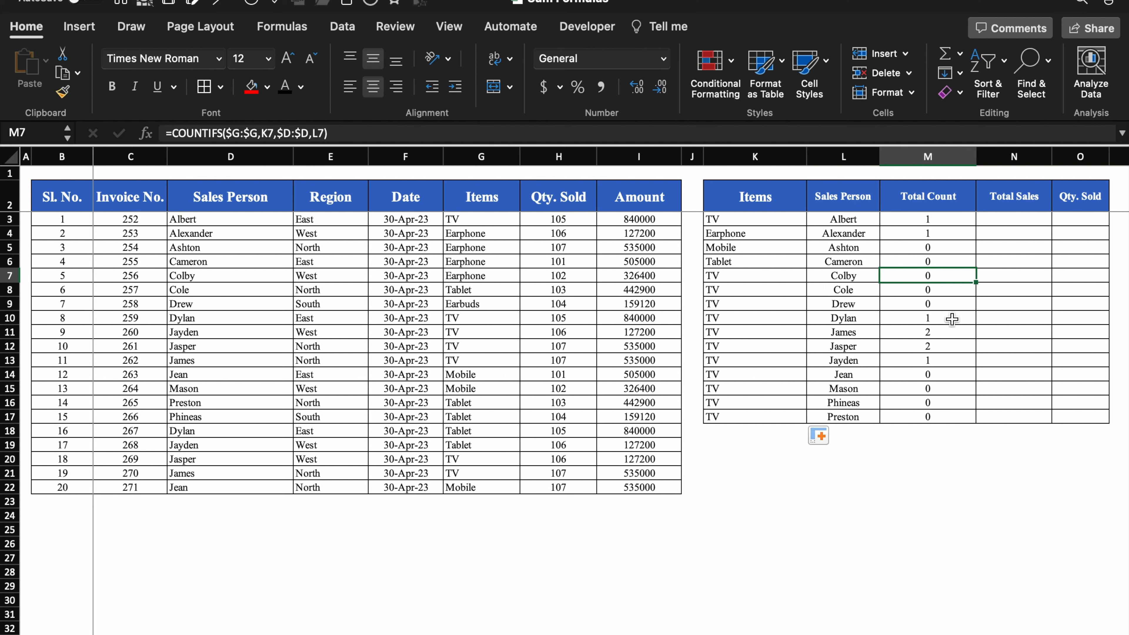
{"action": "left_click", "coordinate": [865, 320]}
{"action": "left_click", "coordinate": [914, 320]}
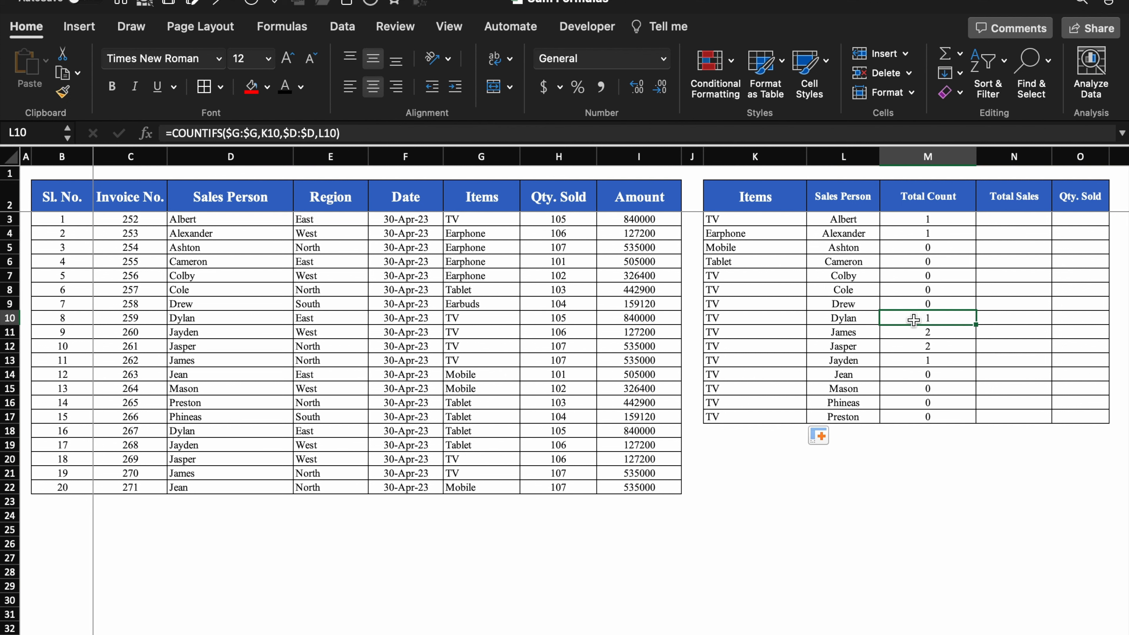
{"action": "left_click", "coordinate": [926, 334]}
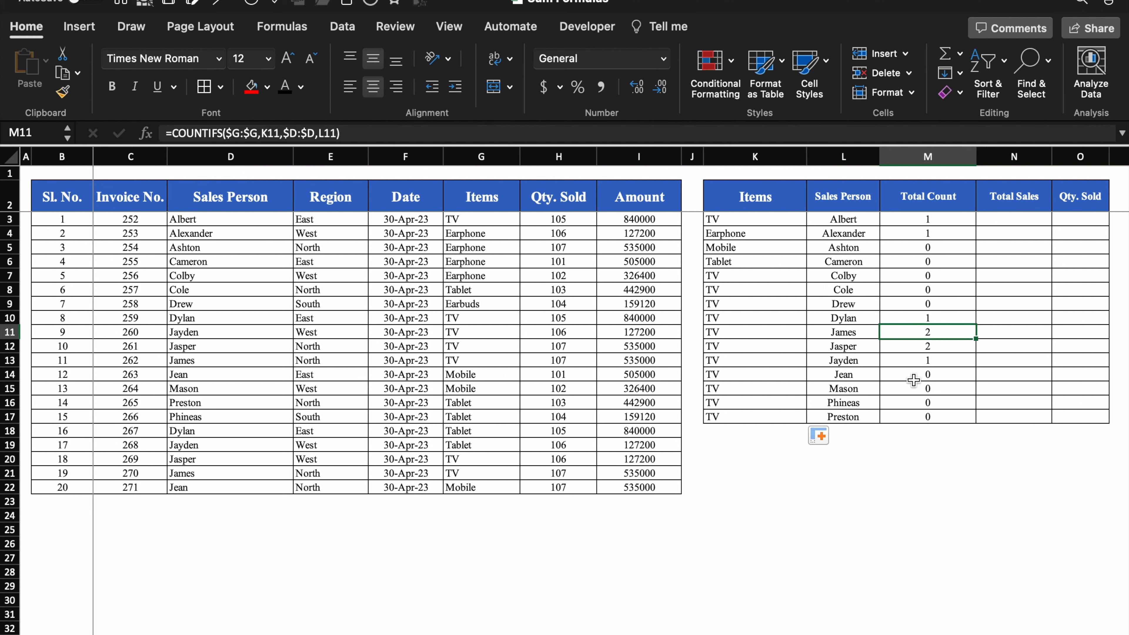
{"action": "left_click", "coordinate": [902, 350]}
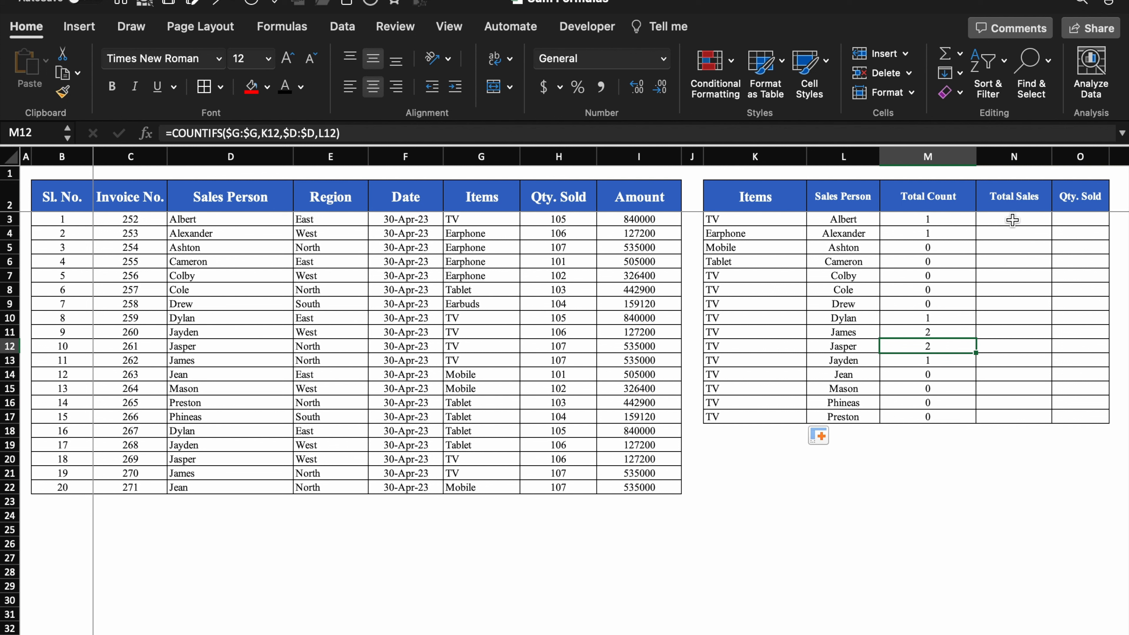
Step: Start a SUMIFS formula in N3 with the Amount column $I:$I as the sum range
{"action": "left_click", "coordinate": [1012, 220]}
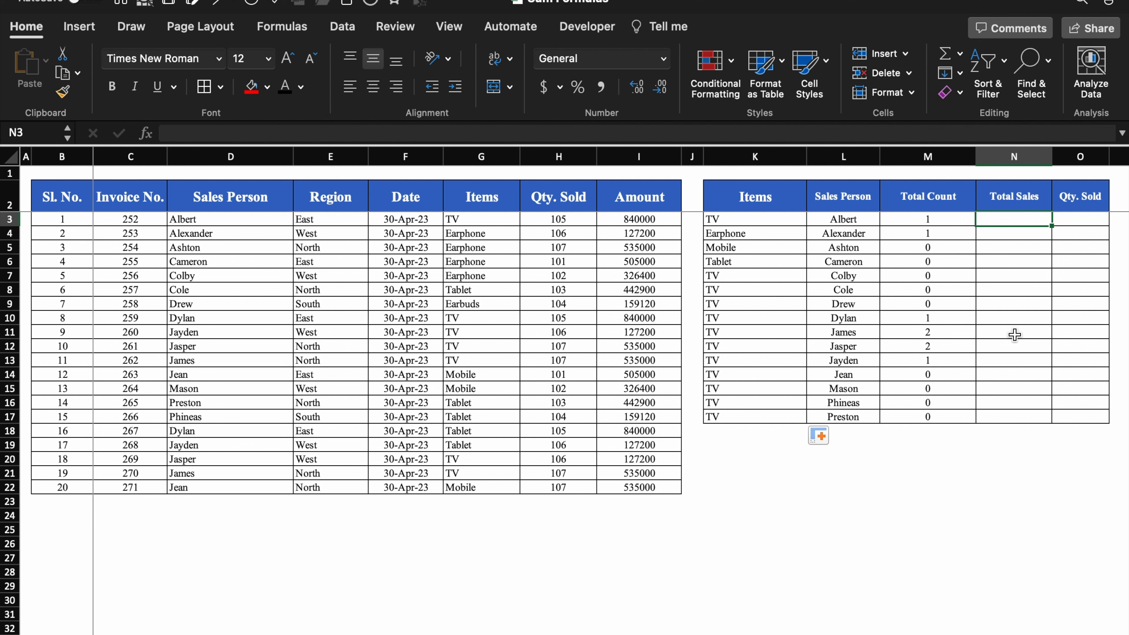
{"action": "type", "text": "="}
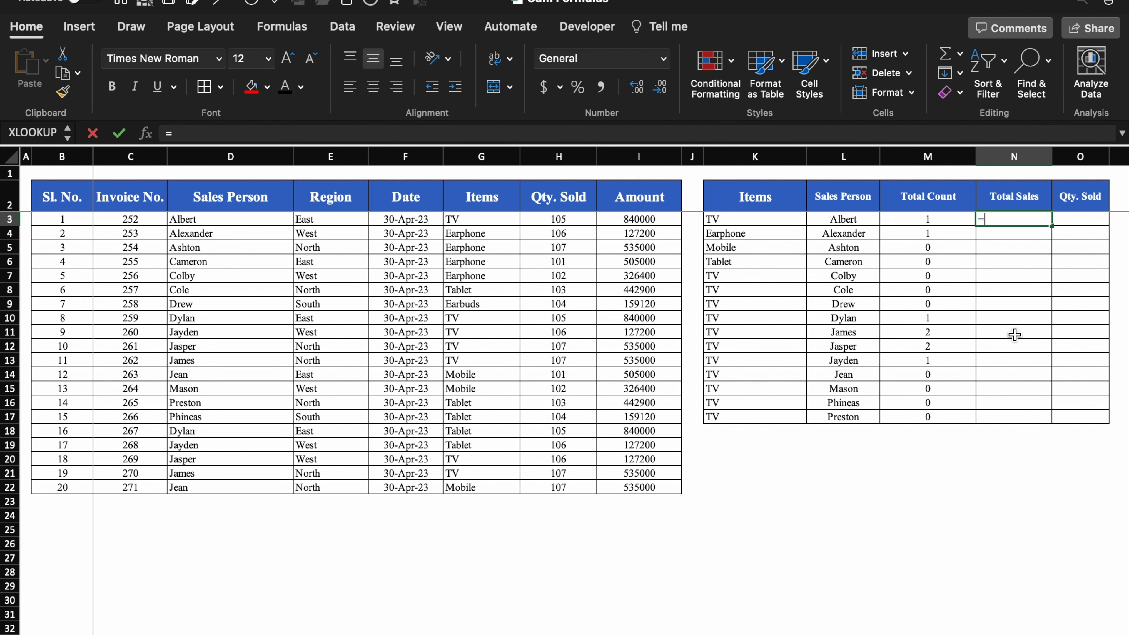
{"action": "type", "text": "sumif"}
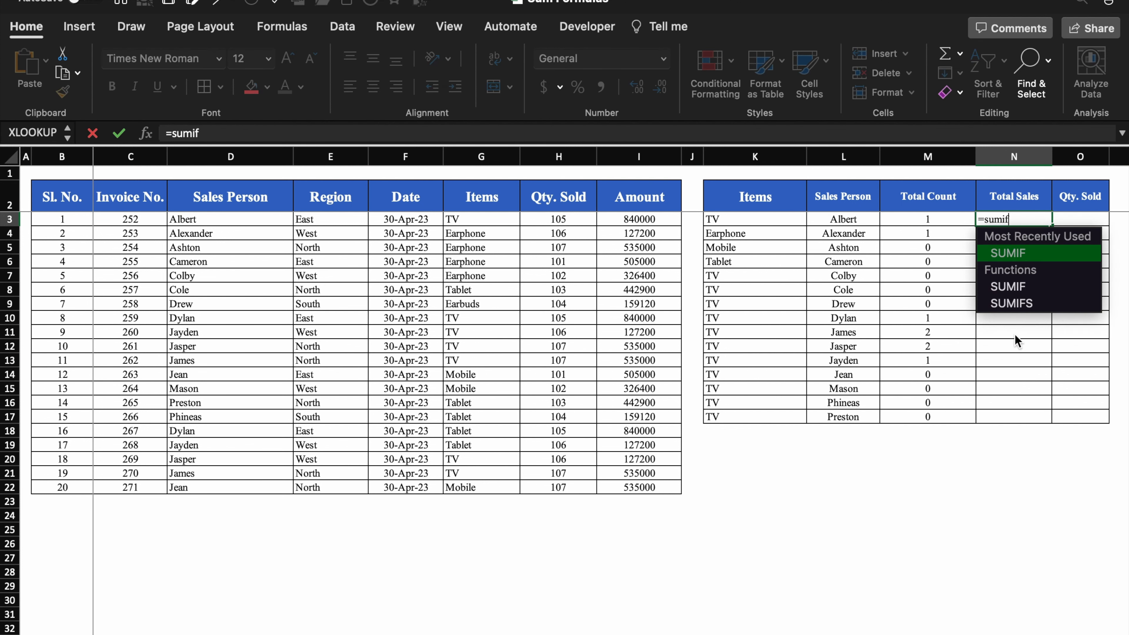
{"action": "type", "text": "s("}
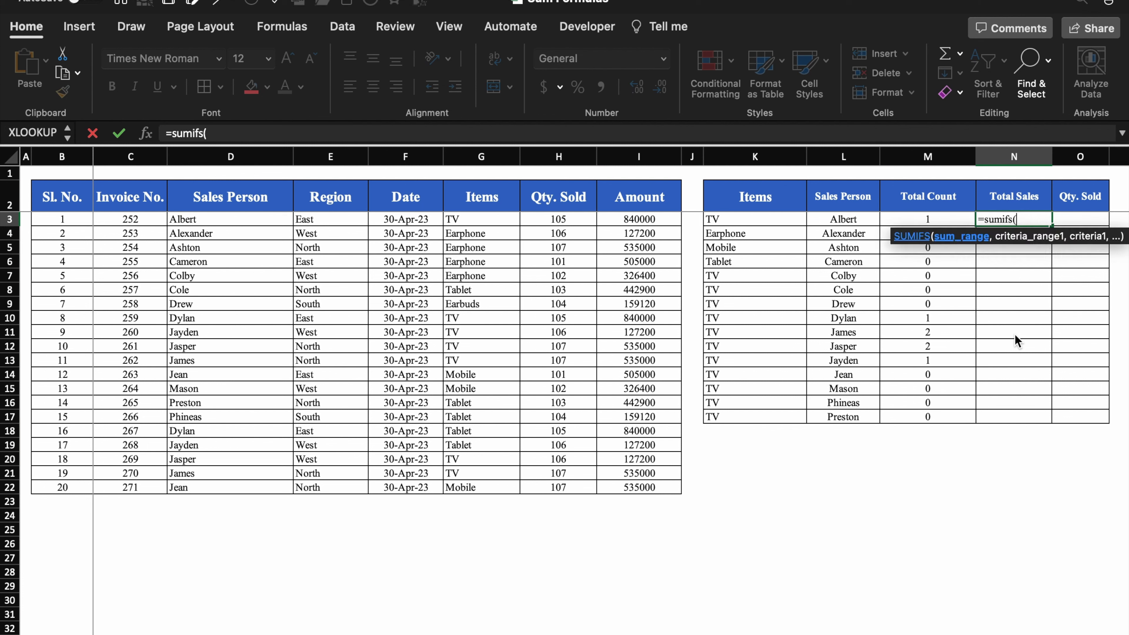
{"action": "left_click", "coordinate": [631, 156]}
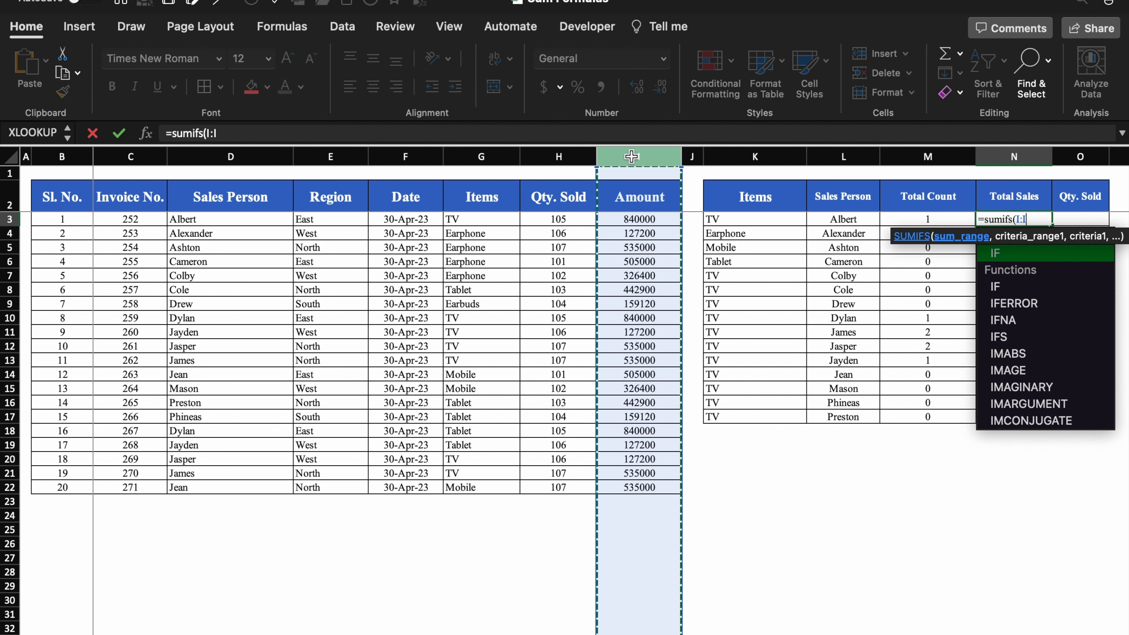
{"action": "key", "text": "F4"}
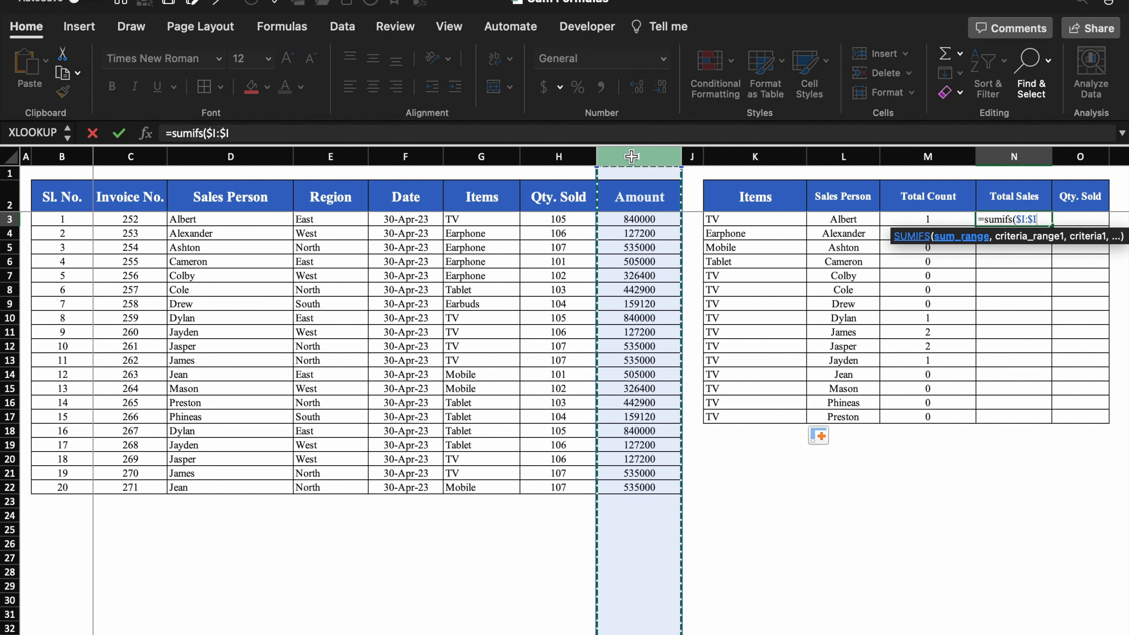
{"action": "type", "text": ","}
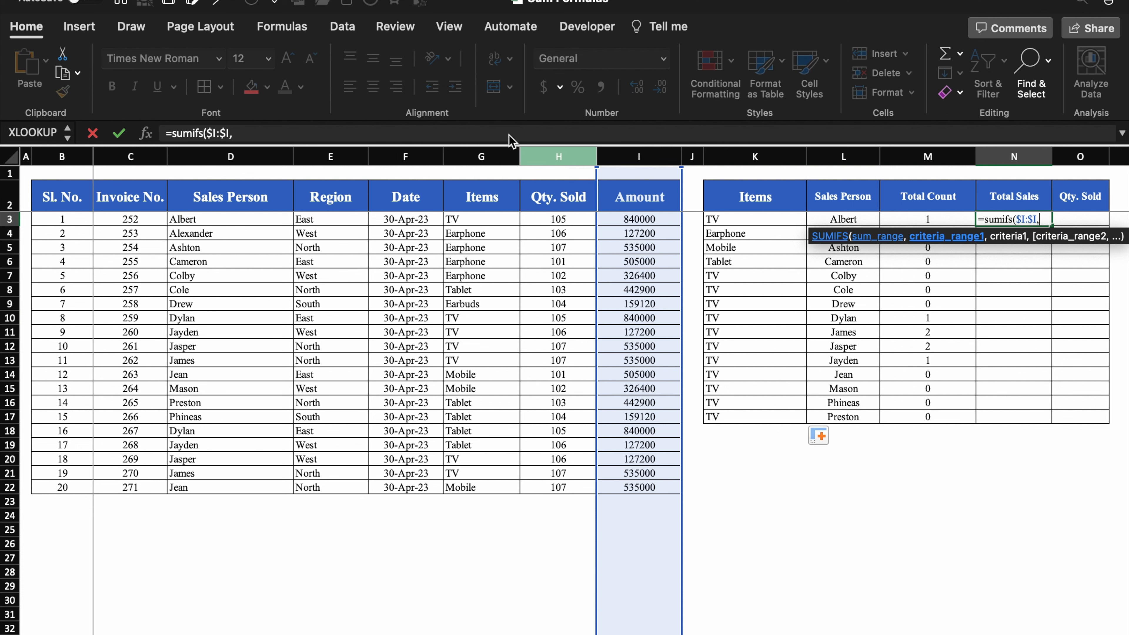
Step: Add the Items column $G:$G as the first criteria range of the SUMIFS, with K3 as its criterion
{"action": "left_click", "coordinate": [479, 156]}
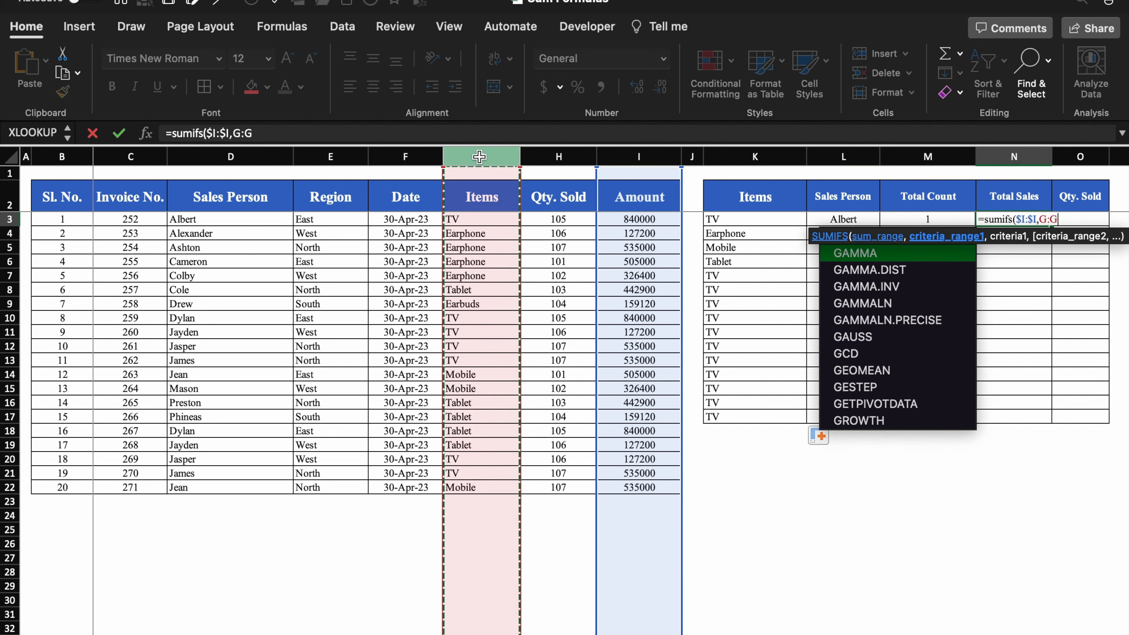
{"action": "key", "text": "F4"}
{"action": "type", "text": ","}
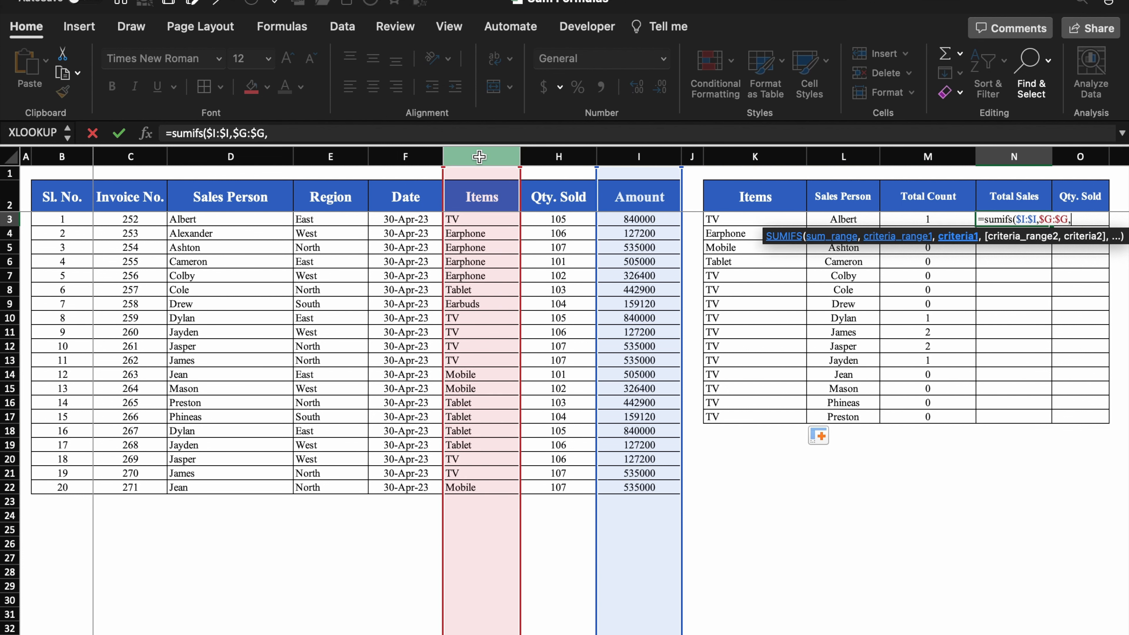
{"action": "left_click", "coordinate": [741, 218]}
{"action": "type", "text": ","}
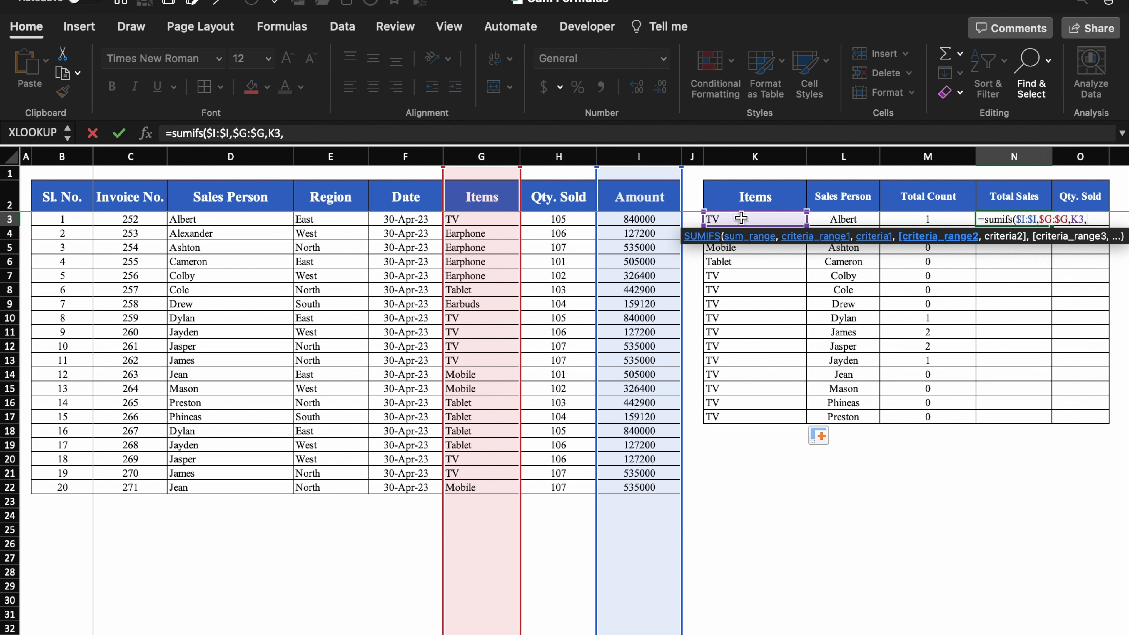
Step: Add the Sales Person column $D:$D as the second criteria range with L3 as its criterion, and complete the SUMIFS in N3
{"action": "left_click", "coordinate": [243, 156]}
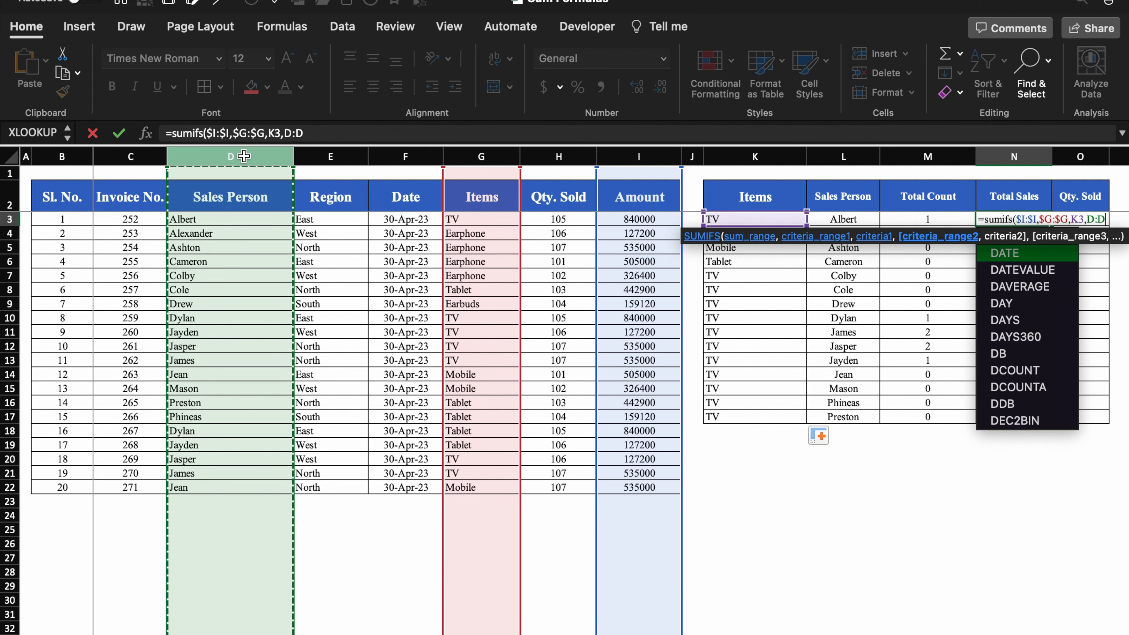
{"action": "key", "text": "F4"}
{"action": "type", "text": ","}
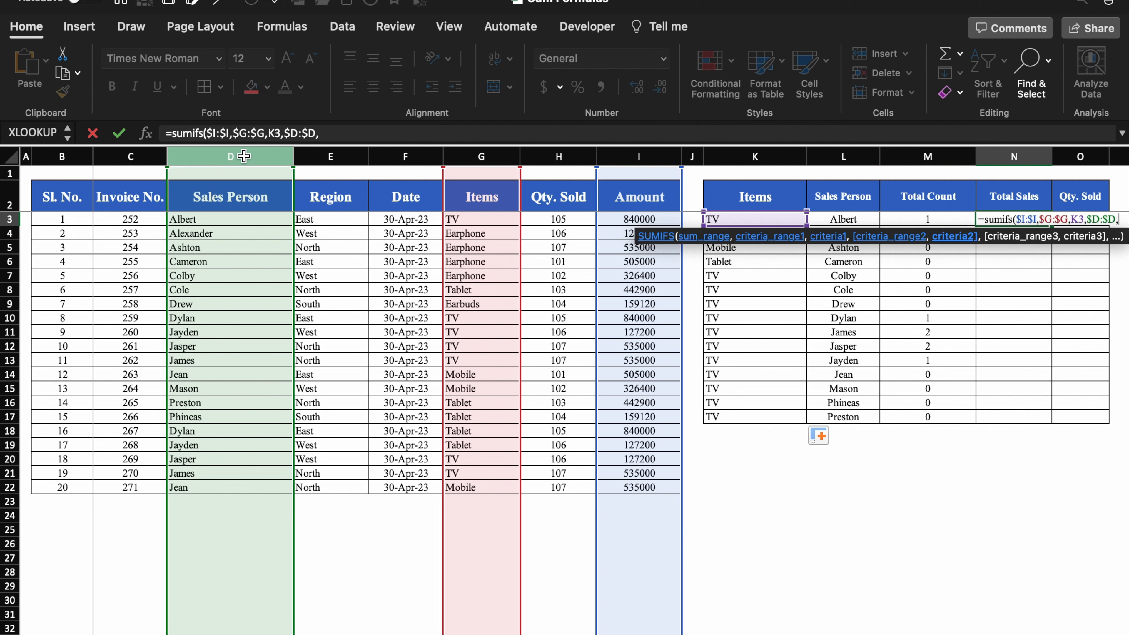
{"action": "left_click", "coordinate": [856, 217]}
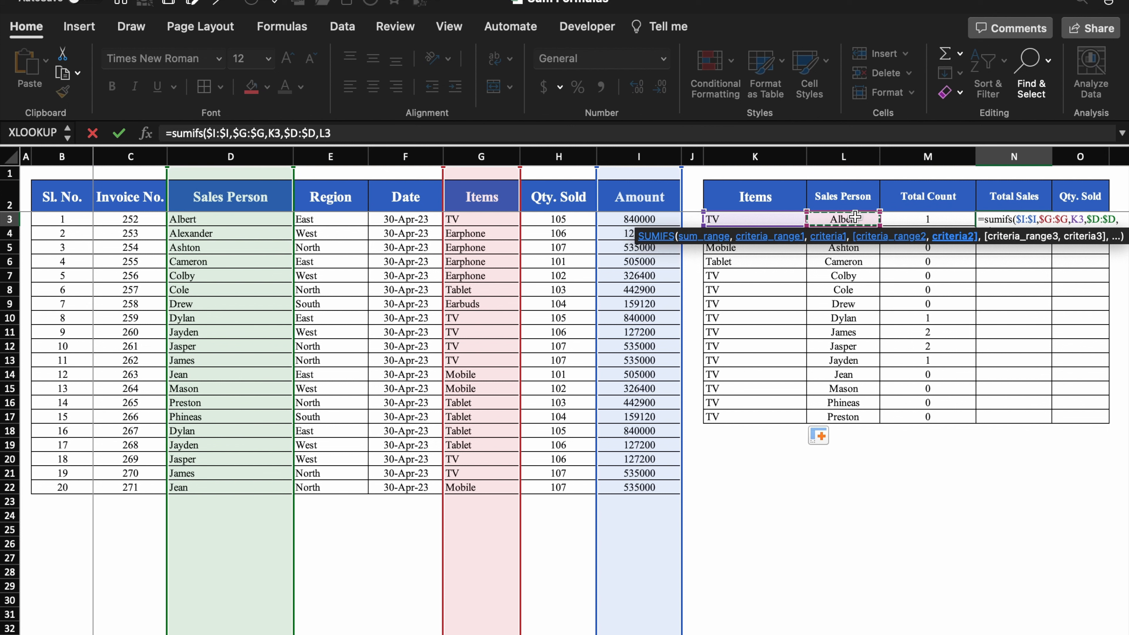
{"action": "type", "text": ")"}
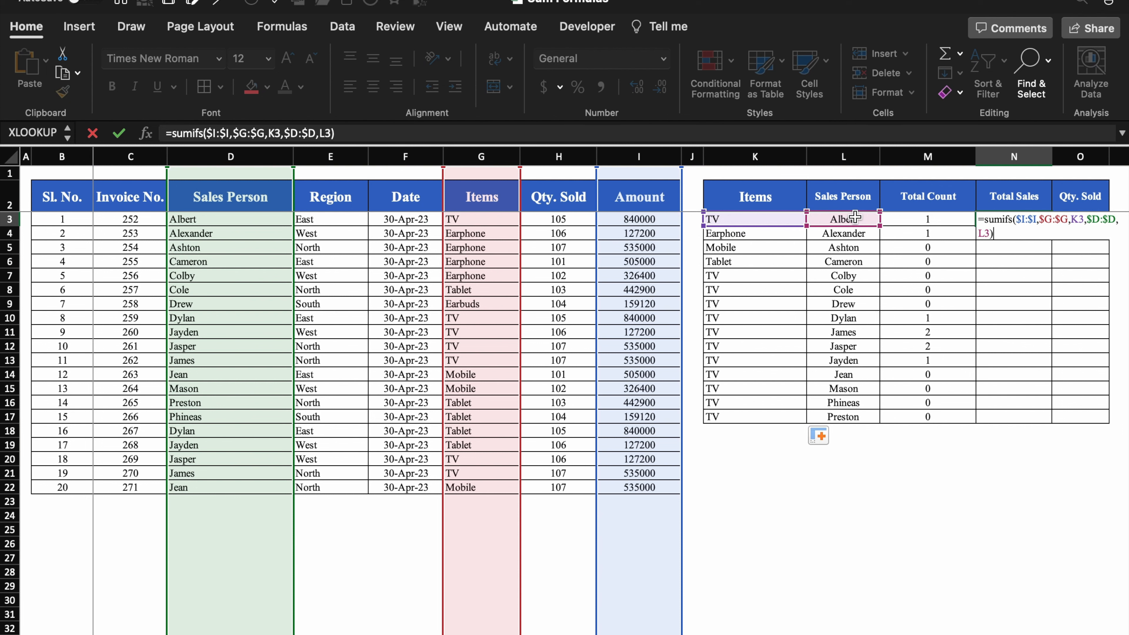
{"action": "key", "text": "Return"}
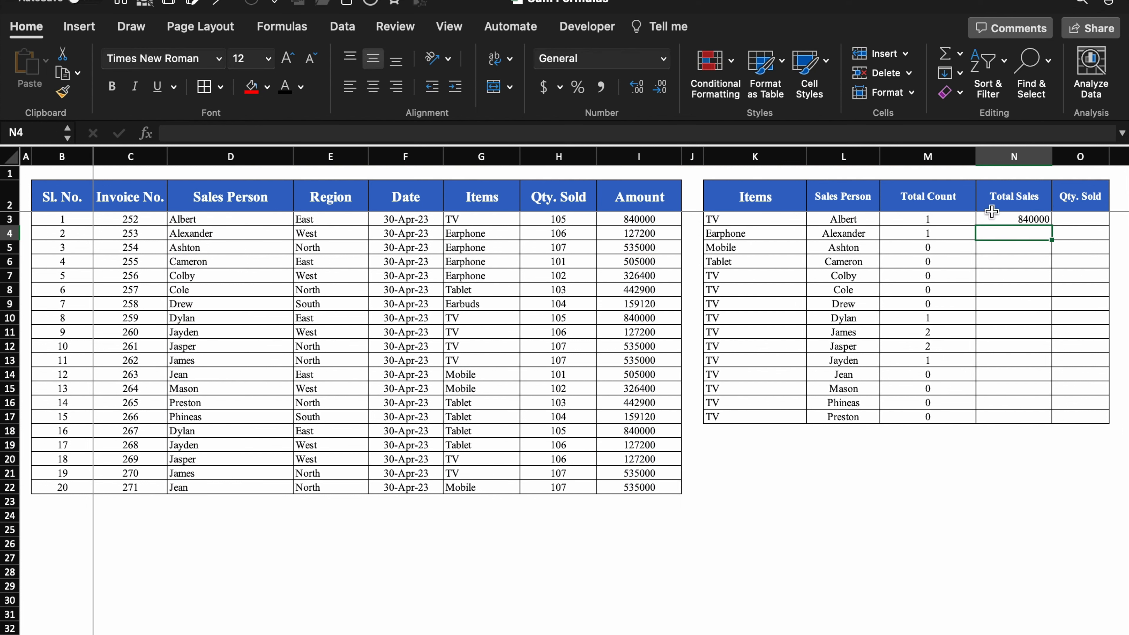
Step: Fill the N3 SUMIFS formula down to N17 and center the Total Sales values
{"action": "left_click", "coordinate": [1028, 223]}
{"action": "left_click_drag", "start_coordinate": [1051, 227], "coordinate": [1049, 418]}
{"action": "left_click", "coordinate": [373, 86]}
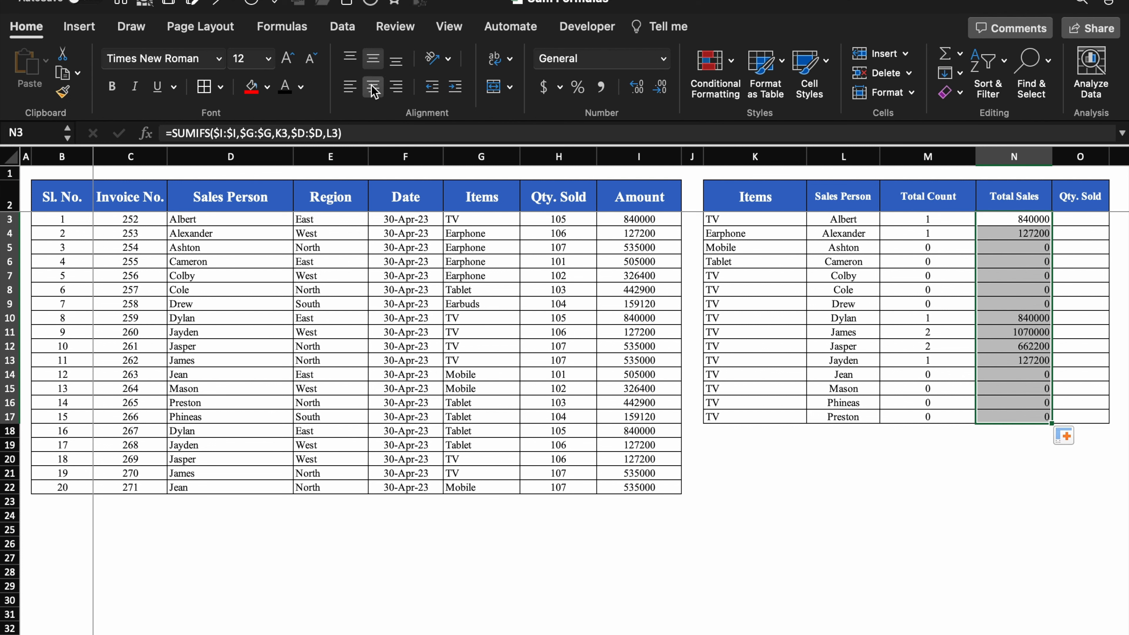
Step: Examine the item, sales person, Total Count and Total Sales entries in rows 11 and 10 of the summary table
{"action": "left_click", "coordinate": [844, 332]}
{"action": "left_click", "coordinate": [873, 447]}
{"action": "left_click", "coordinate": [845, 332]}
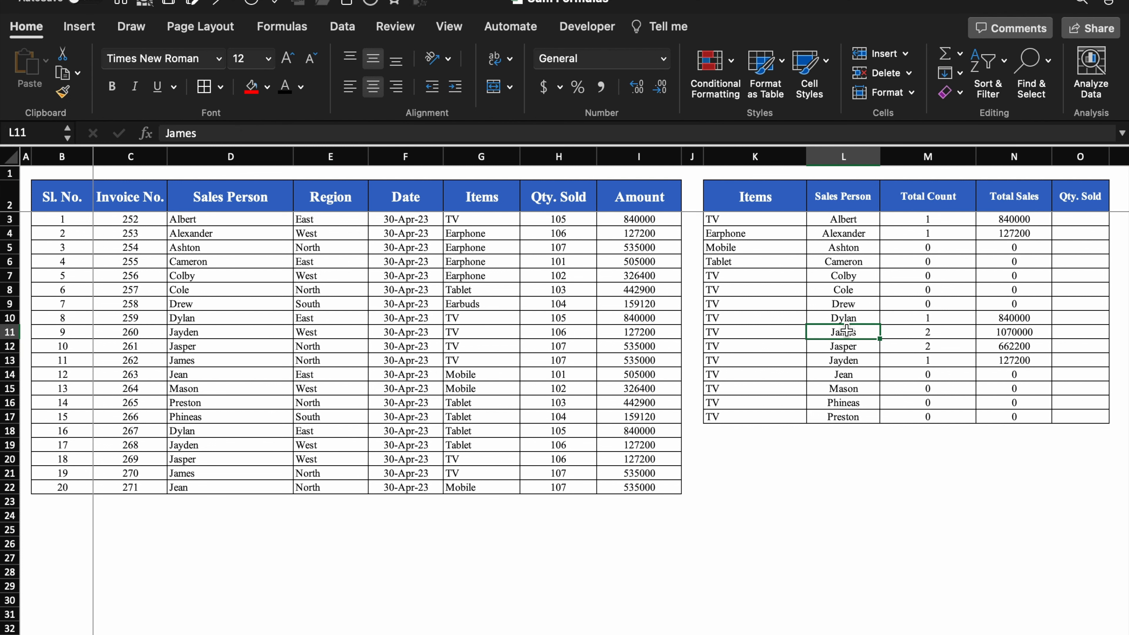
{"action": "left_click", "coordinate": [771, 329]}
{"action": "left_click", "coordinate": [934, 331]}
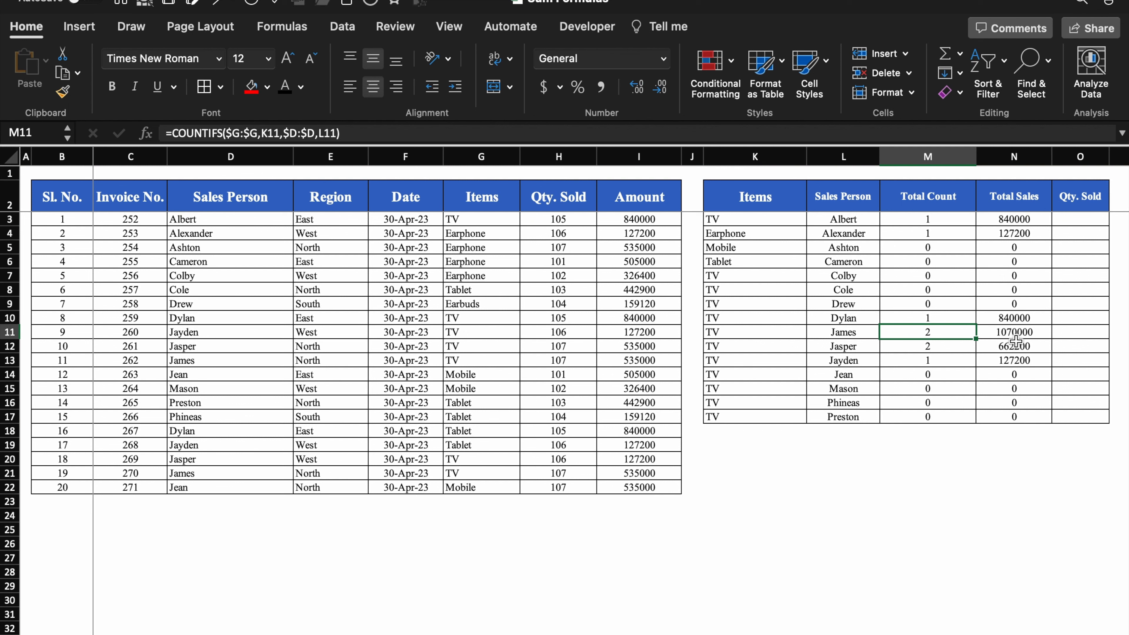
{"action": "left_click", "coordinate": [1036, 336]}
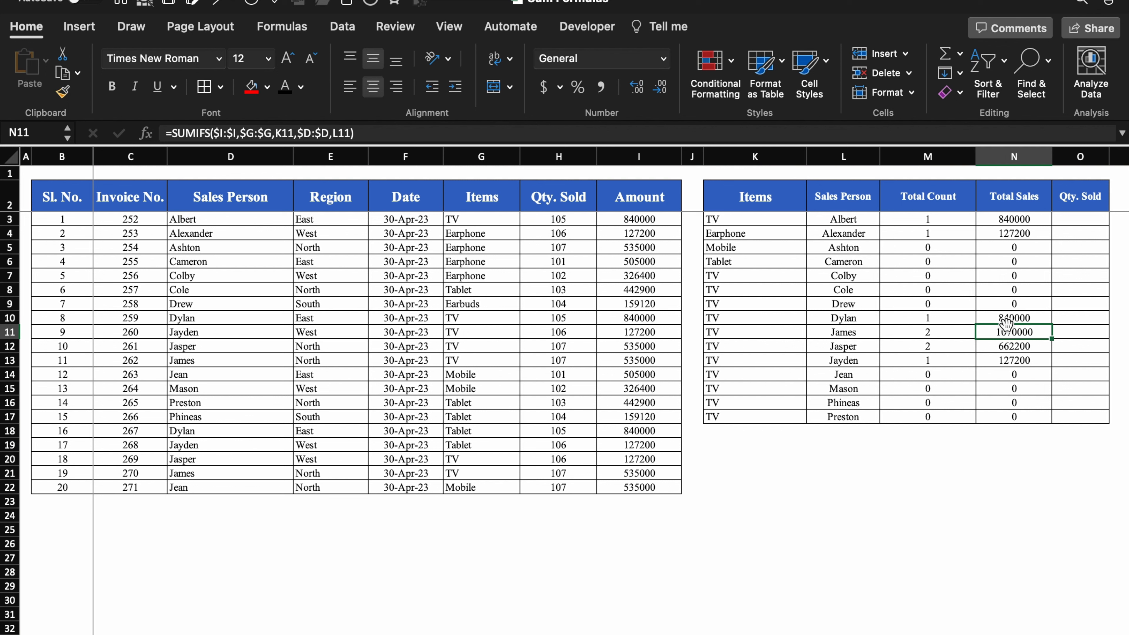
{"action": "left_click", "coordinate": [868, 320]}
{"action": "left_click", "coordinate": [796, 320]}
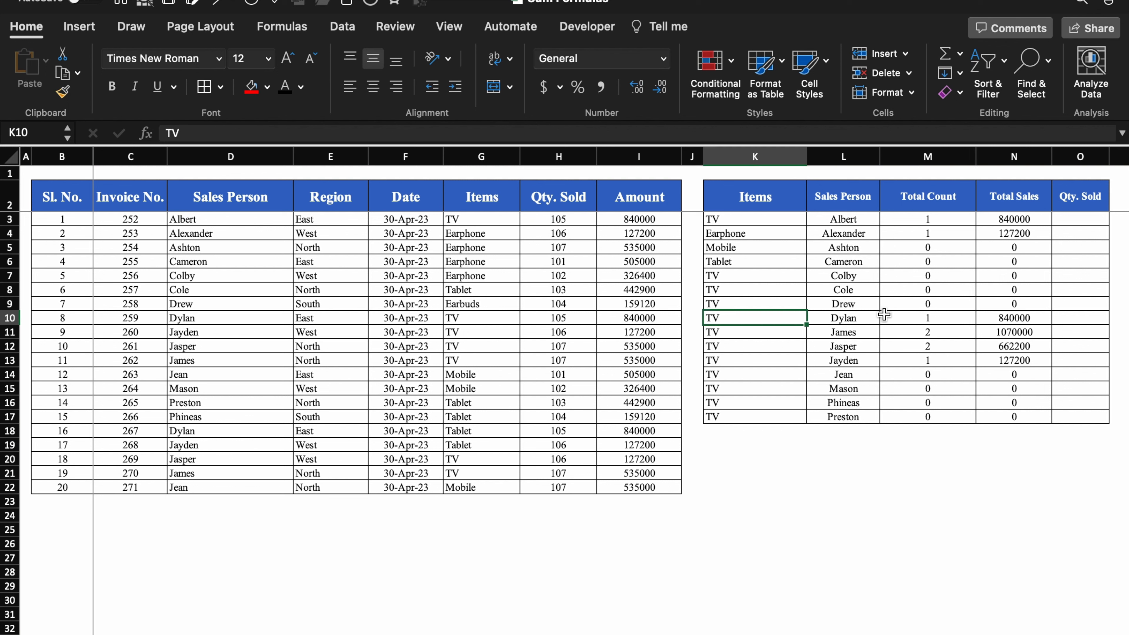
{"action": "left_click", "coordinate": [913, 319]}
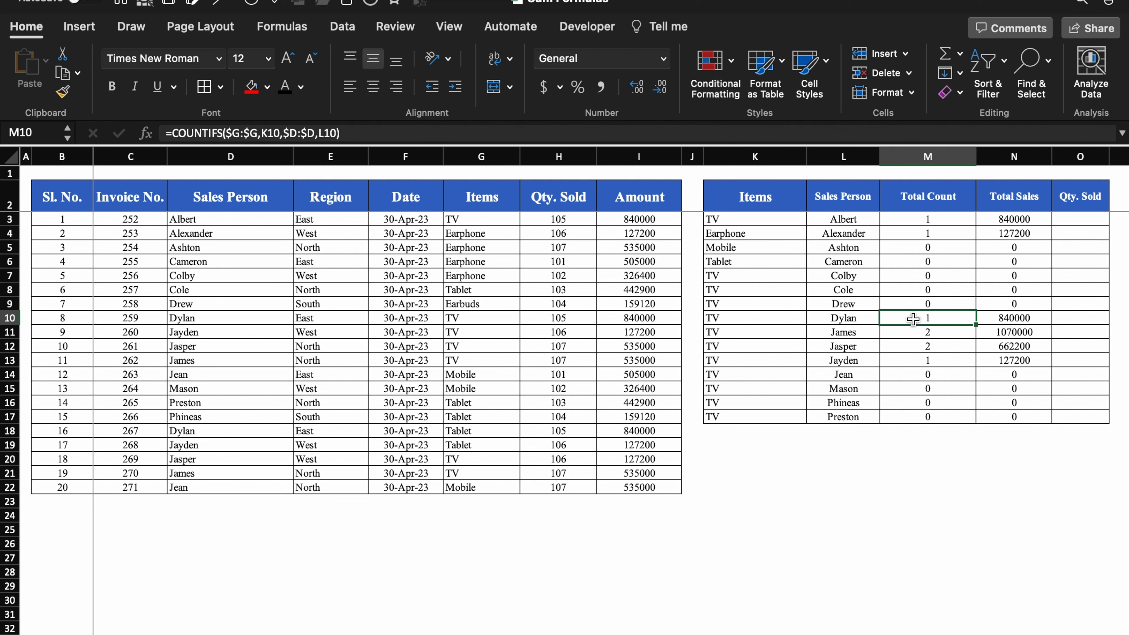
{"action": "left_click", "coordinate": [1020, 321]}
Step: Start a SUMIFS formula in O3 with the Qty. Sold column $H:$H as the sum range
{"action": "left_click", "coordinate": [1080, 219]}
{"action": "left_click", "coordinate": [1100, 300]}
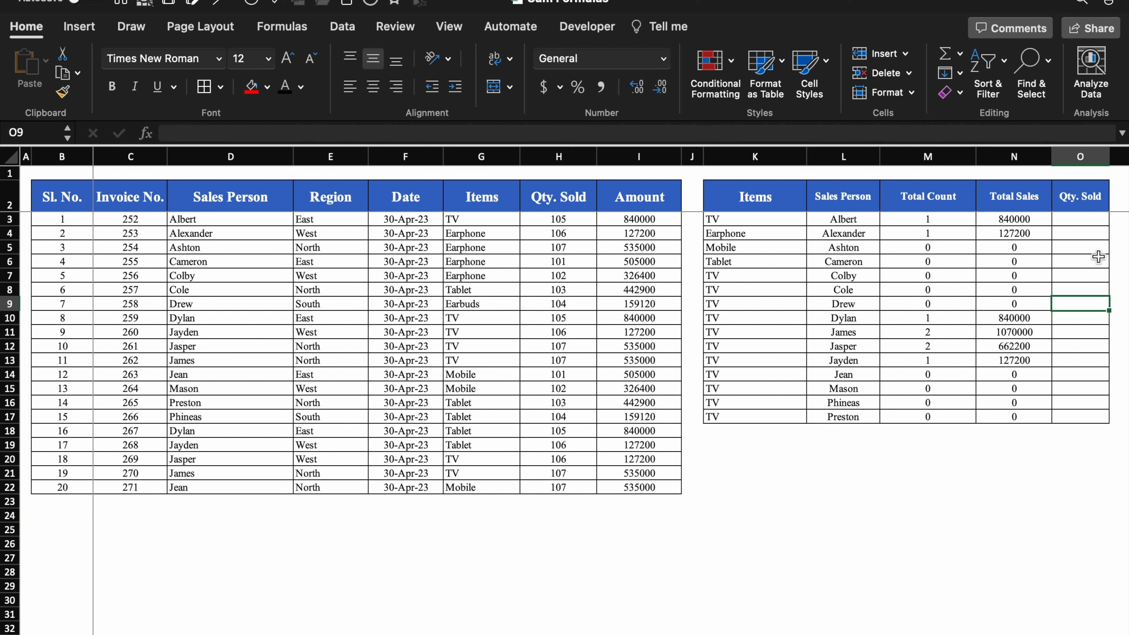
{"action": "left_click", "coordinate": [1089, 218]}
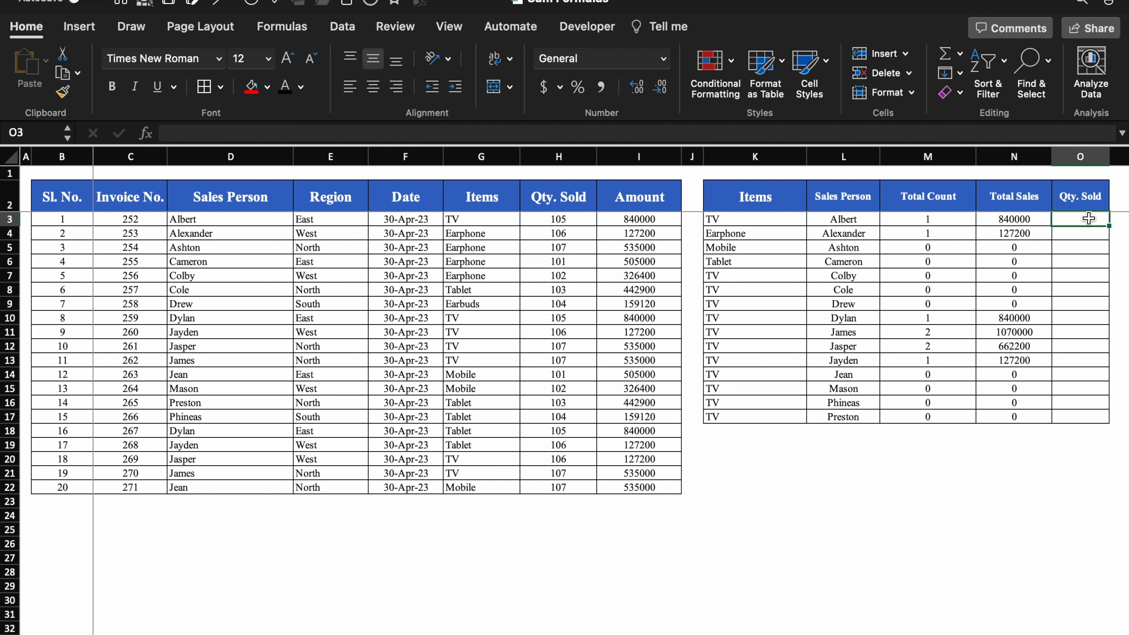
{"action": "type", "text": "="}
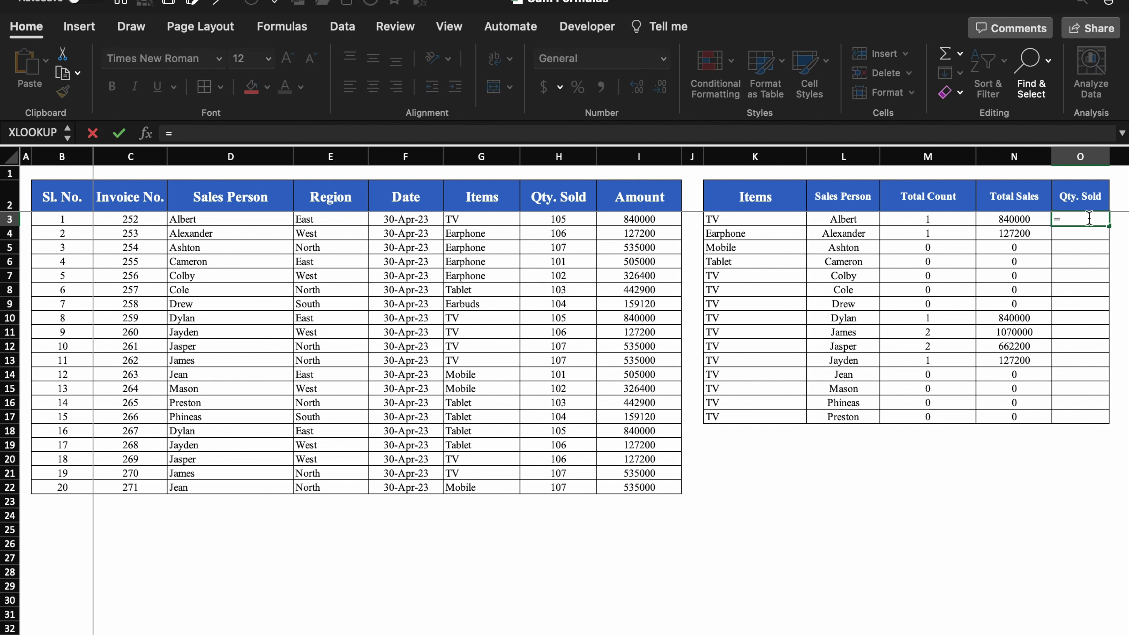
{"action": "type", "text": "sumif"}
{"action": "double_click", "coordinate": [1007, 303]}
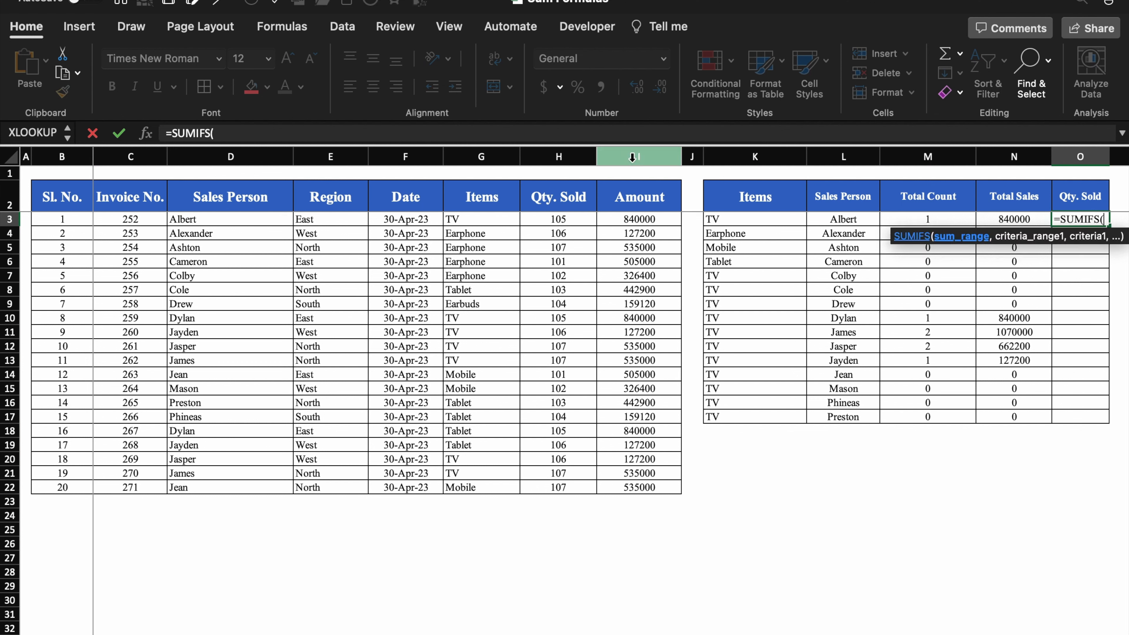
{"action": "left_click", "coordinate": [569, 158]}
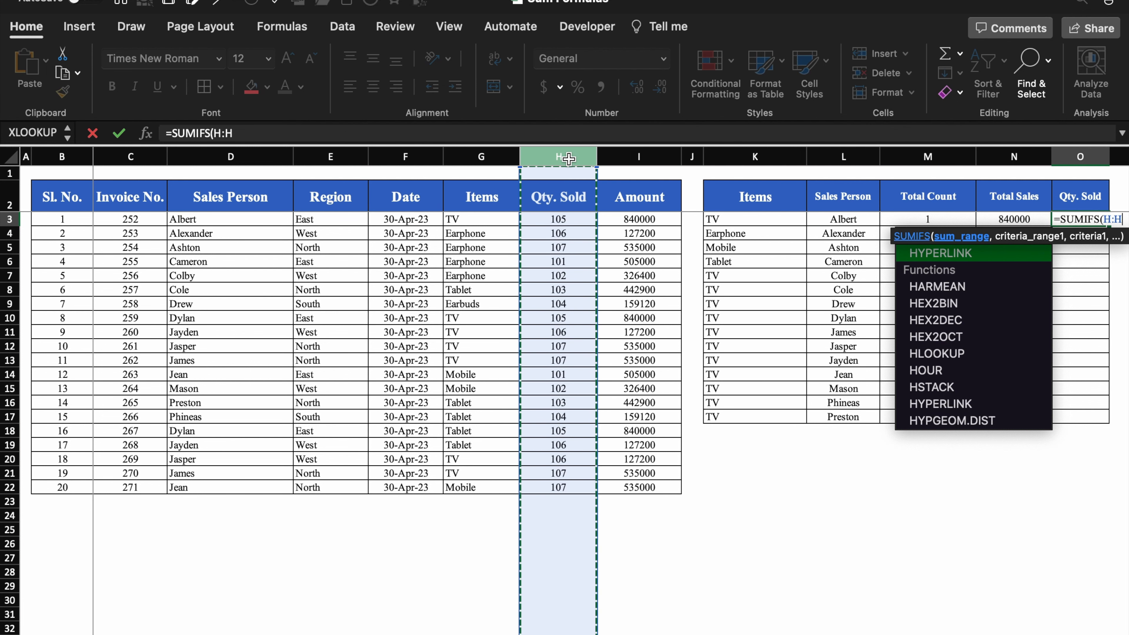
{"action": "key", "text": "F4"}
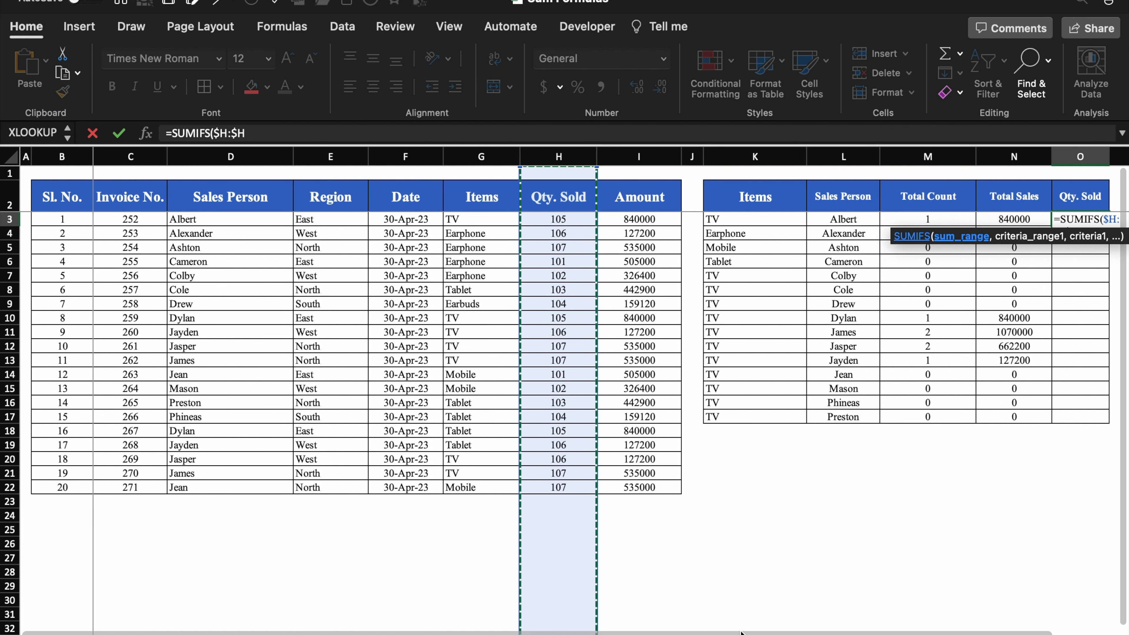
{"action": "scroll", "coordinate": [742, 634], "scroll_direction": "right", "scroll_amount": 2}
{"action": "type", "text": ","}
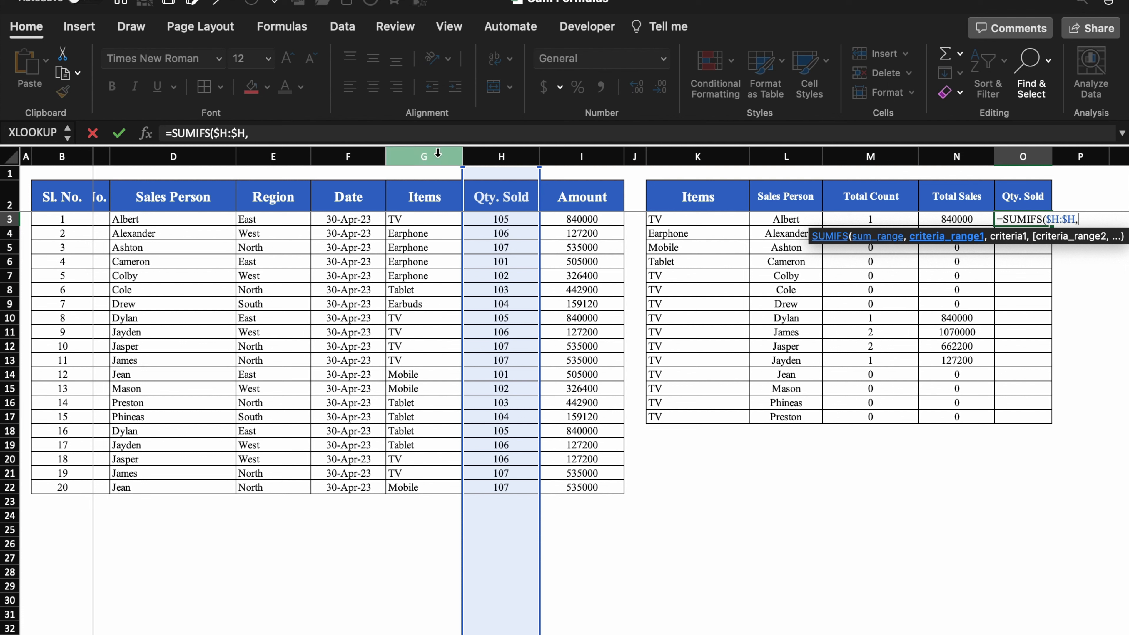
Step: Add the Items column $G:$G as the first criteria range of the O3 SUMIFS, with K3 as its criterion
{"action": "left_click", "coordinate": [437, 153]}
{"action": "key", "text": "F4"}
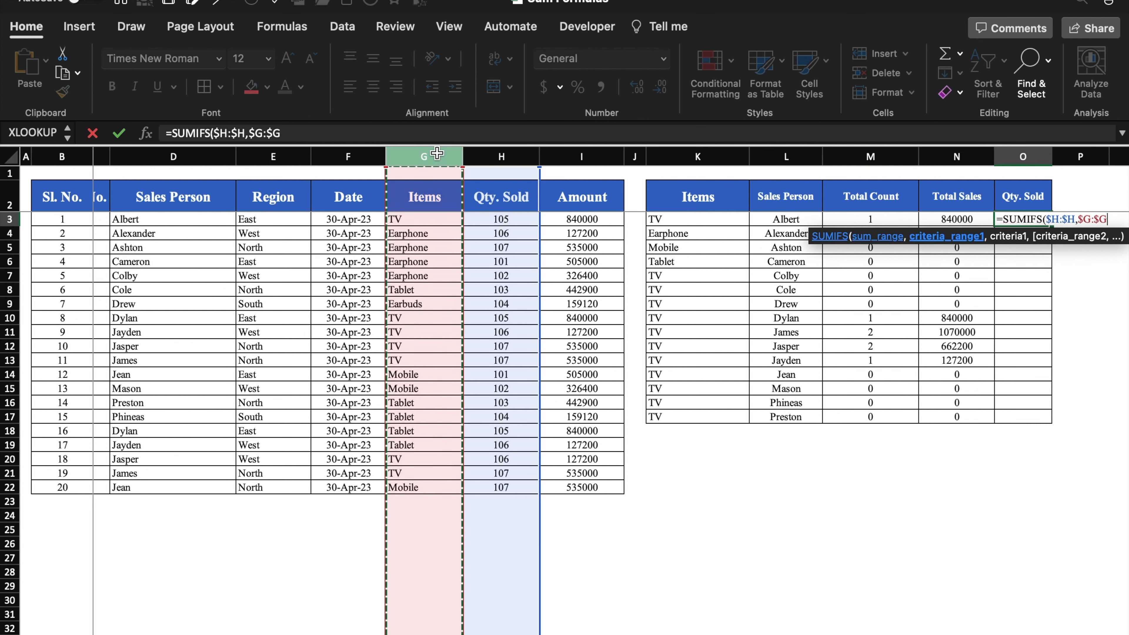
{"action": "type", "text": ","}
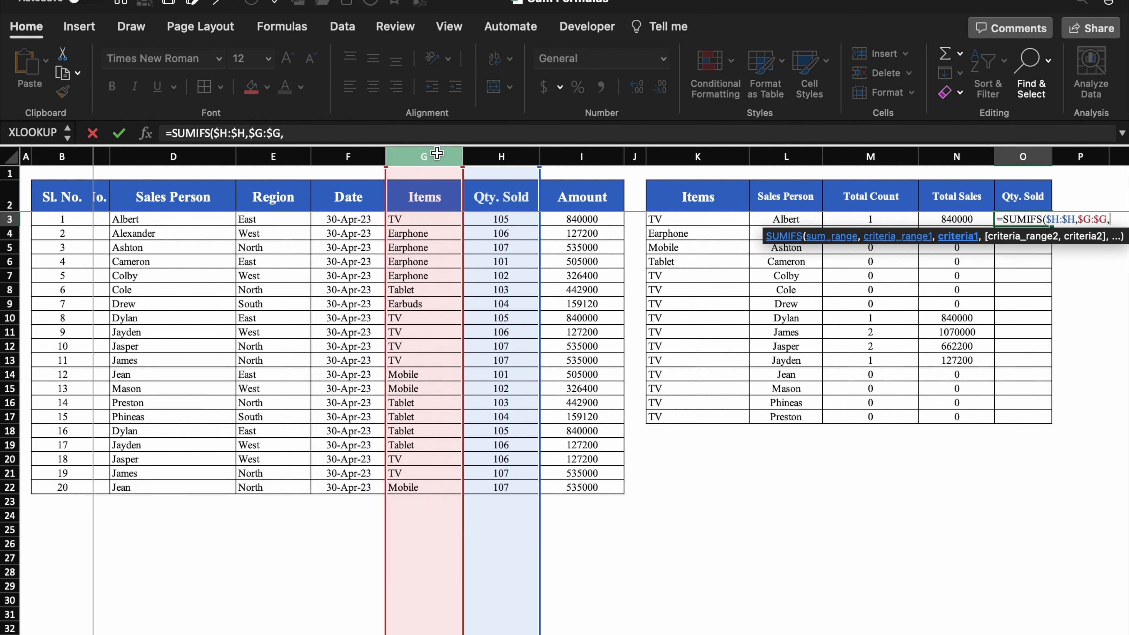
{"action": "left_click", "coordinate": [722, 215]}
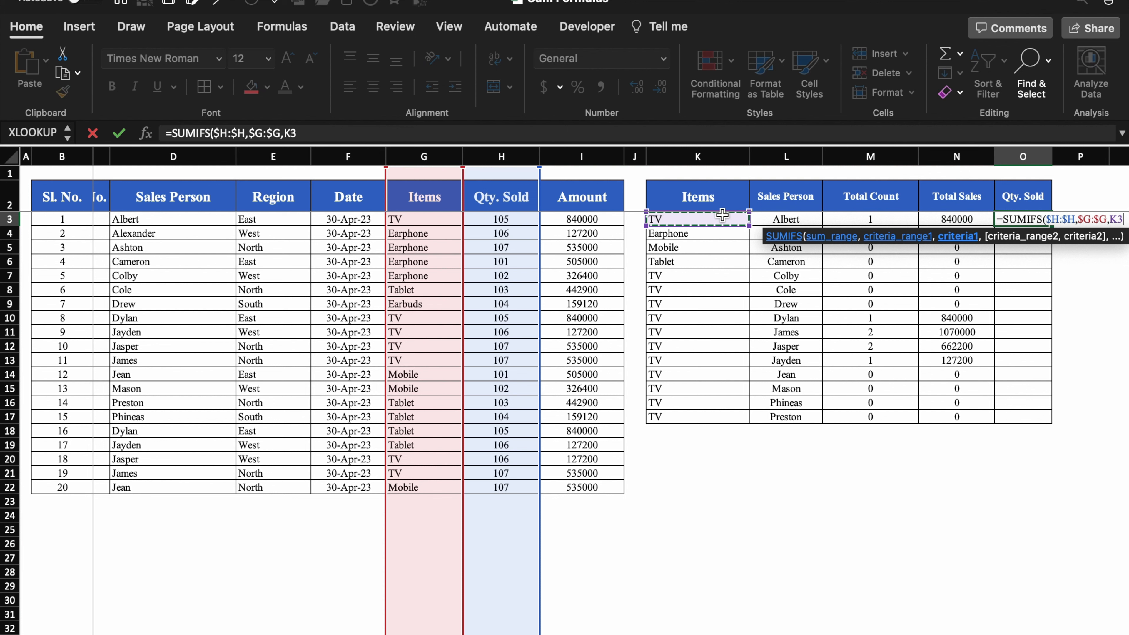
{"action": "type", "text": ","}
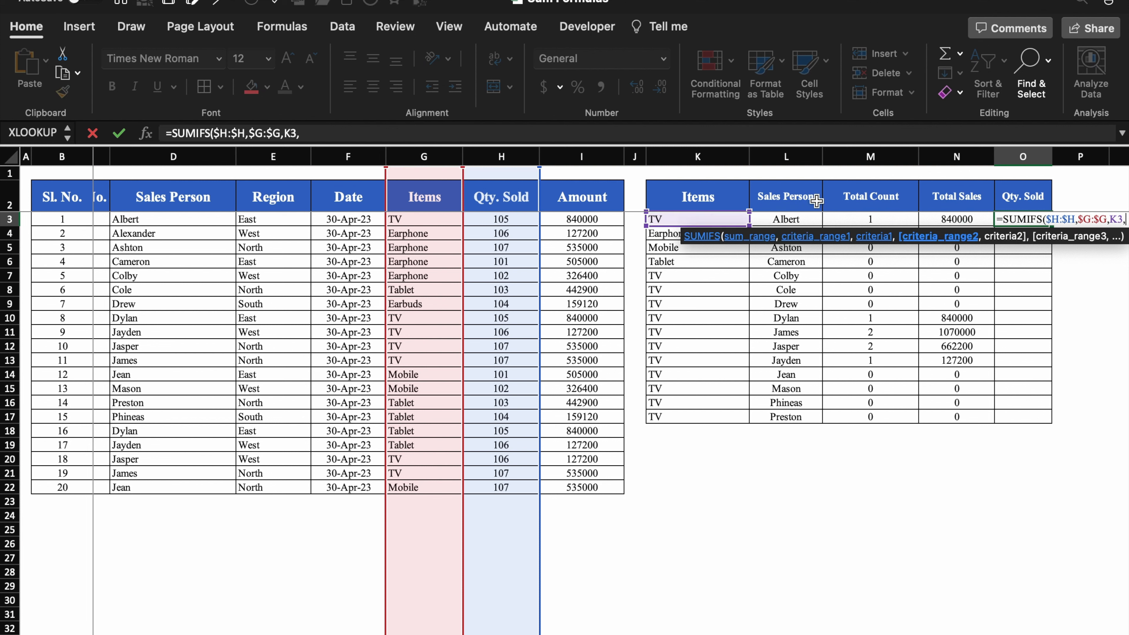
Step: Complete the O3 SUMIFS with the Sales Person column $D:$D and criterion L3, and fill it down to O17
{"action": "left_click", "coordinate": [186, 157]}
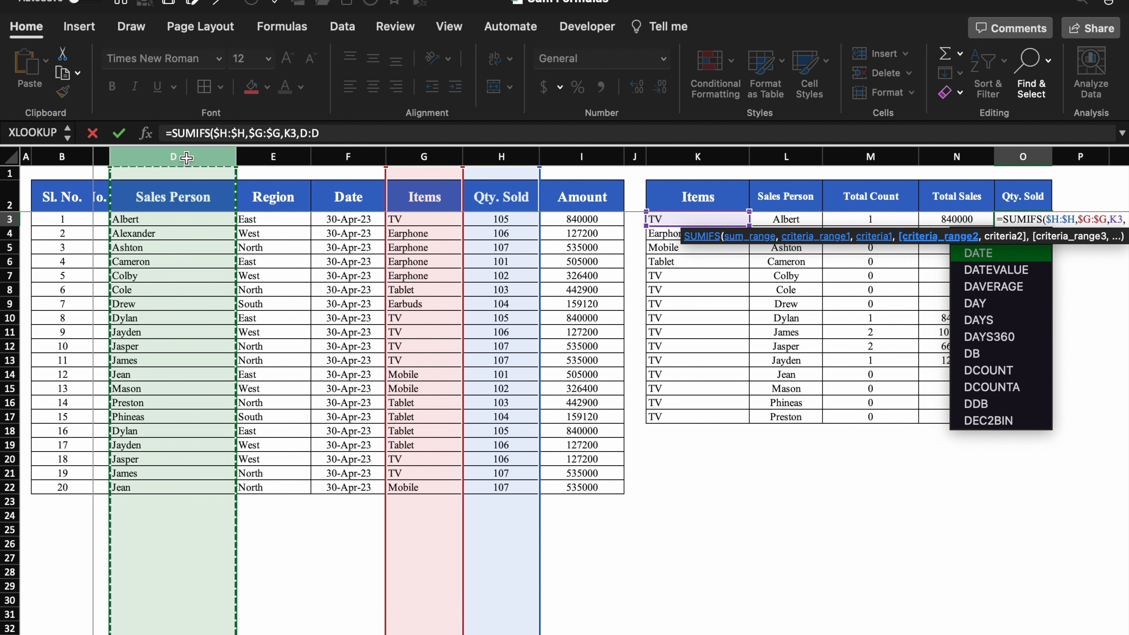
{"action": "key", "text": "F4"}
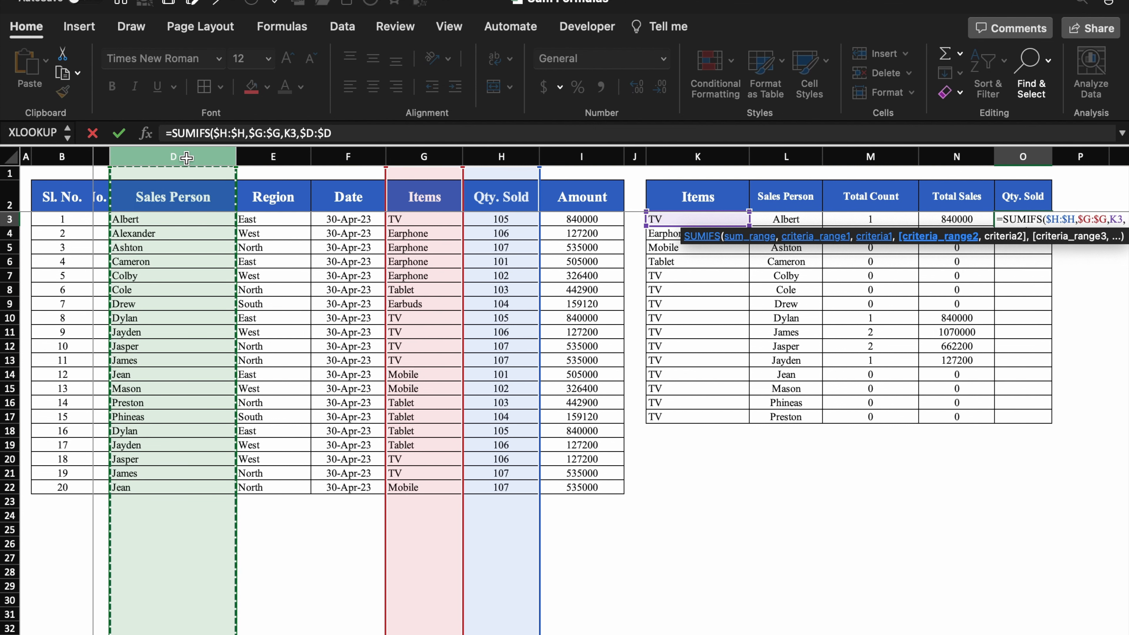
{"action": "type", "text": ","}
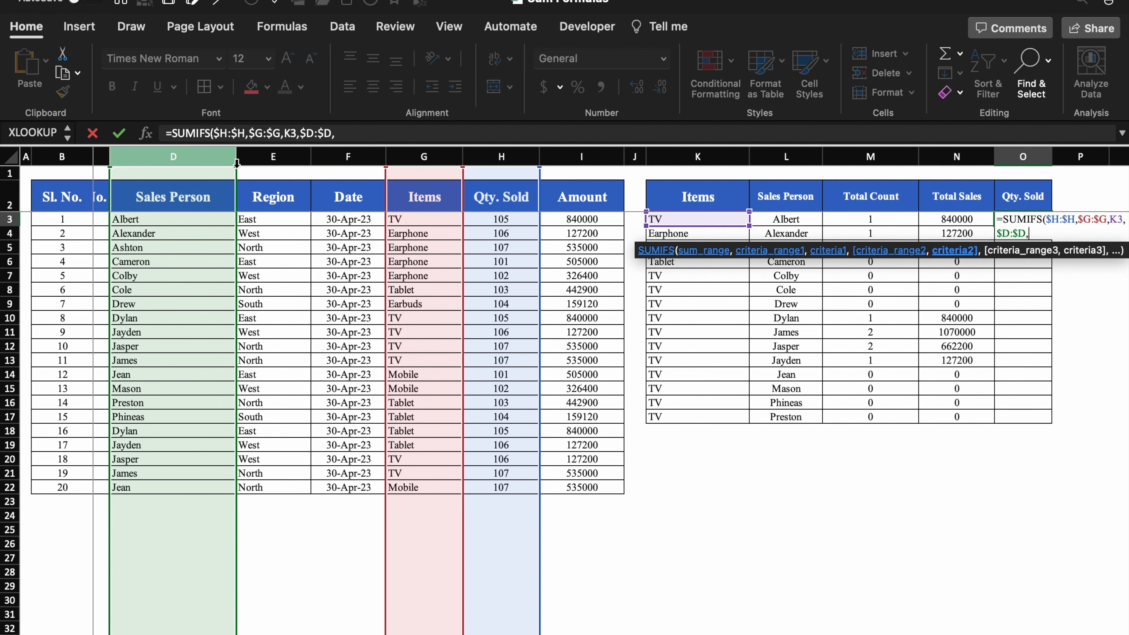
{"action": "left_click", "coordinate": [775, 221]}
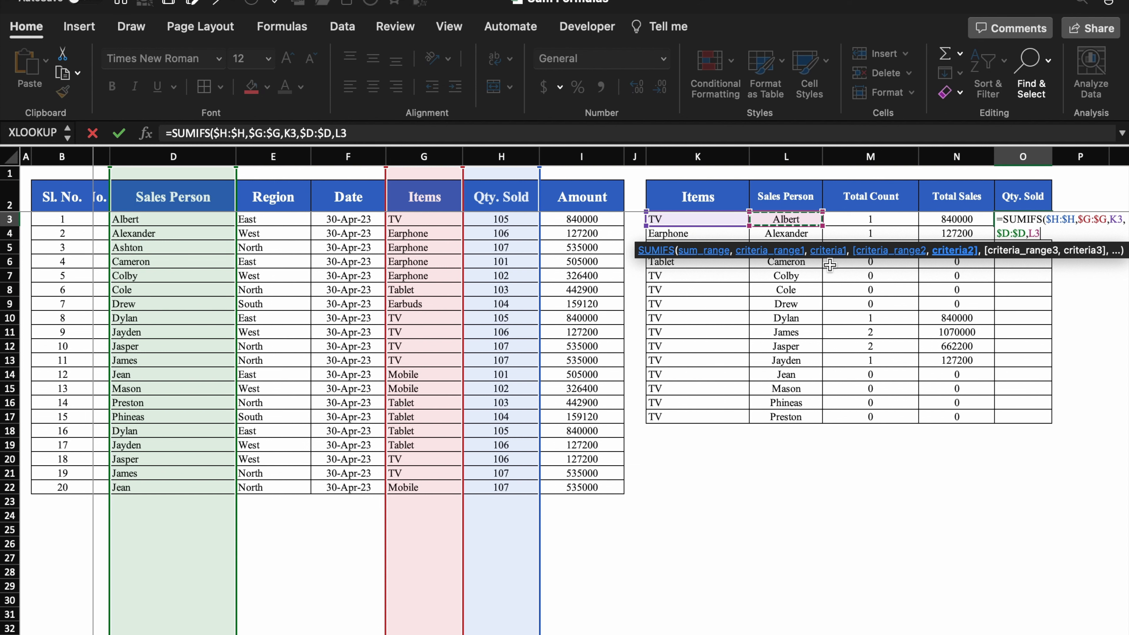
{"action": "type", "text": ")"}
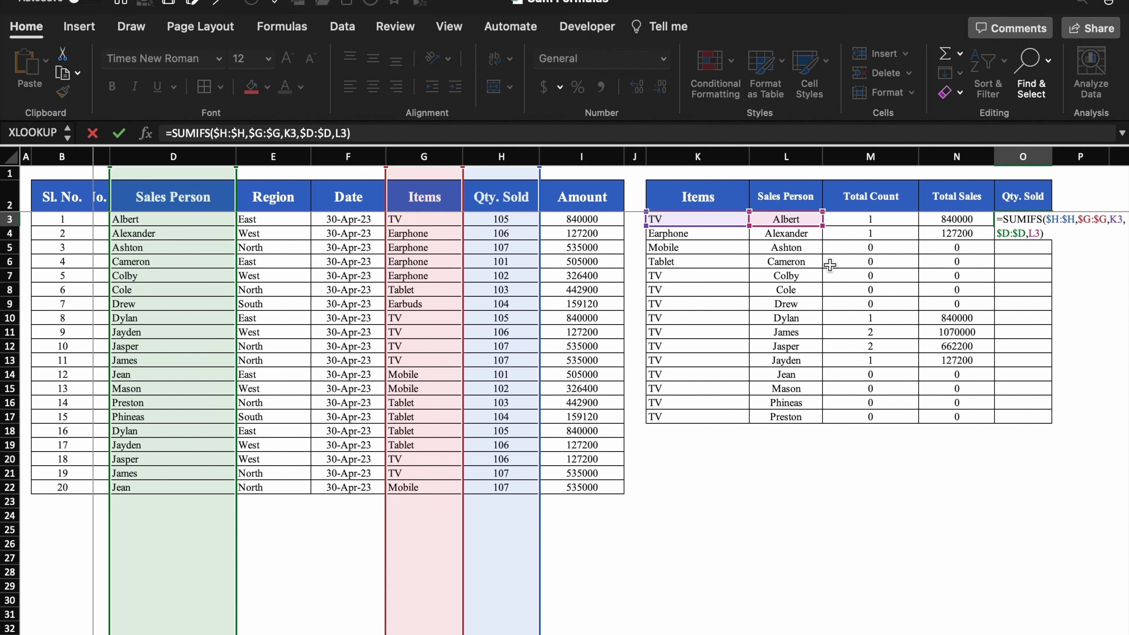
{"action": "key", "text": "Return"}
{"action": "left_click", "coordinate": [1036, 220]}
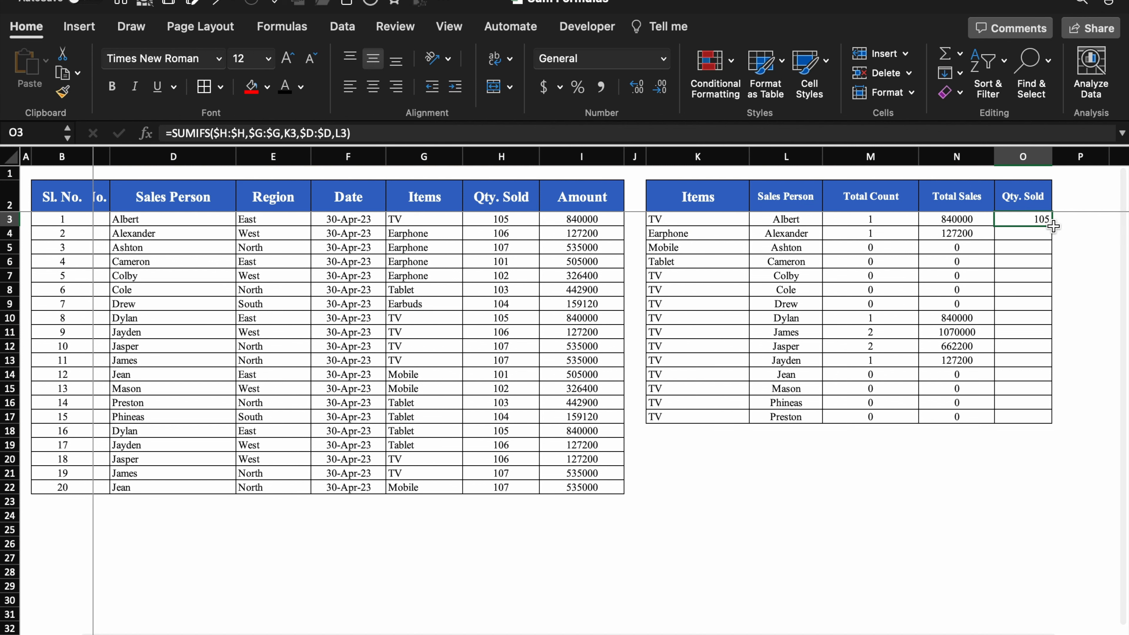
{"action": "left_click_drag", "start_coordinate": [1054, 226], "coordinate": [1061, 420]}
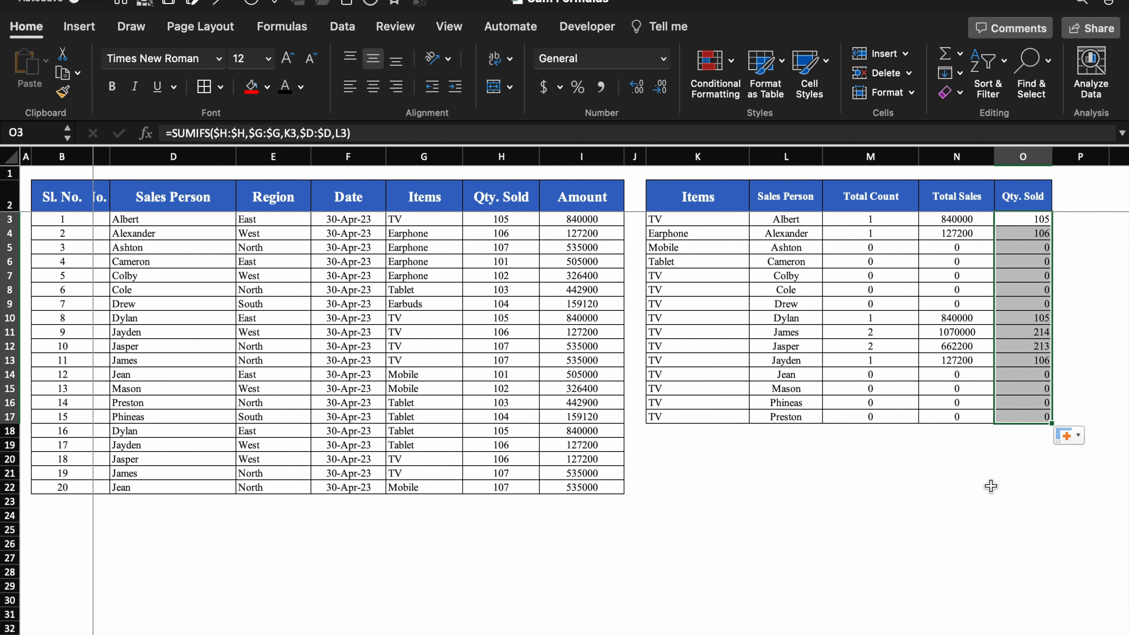
Step: Examine the Total Count, Total Sales and Qty. Sold results in rows 10 and 11 of the summary table
{"action": "left_click", "coordinate": [752, 323]}
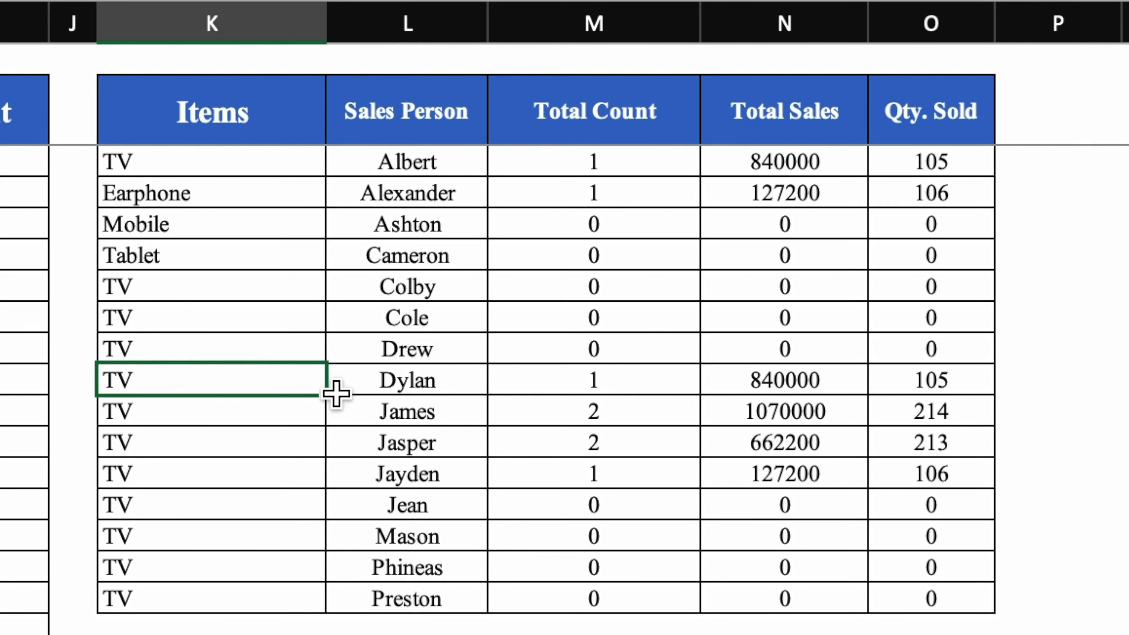
{"action": "left_click", "coordinate": [335, 394]}
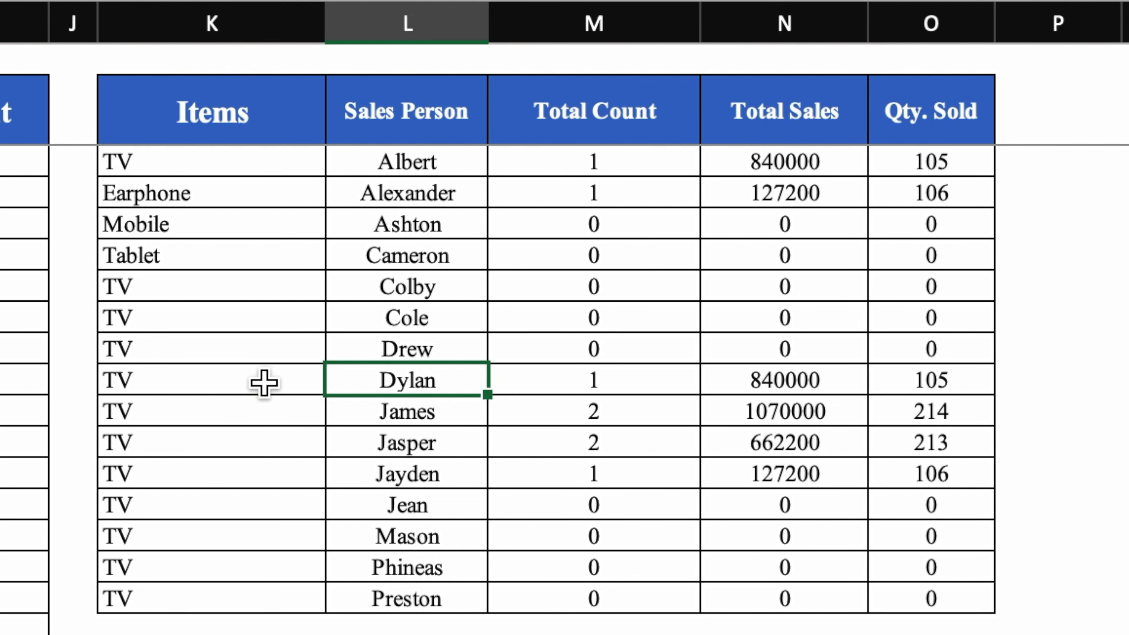
{"action": "left_click", "coordinate": [612, 385]}
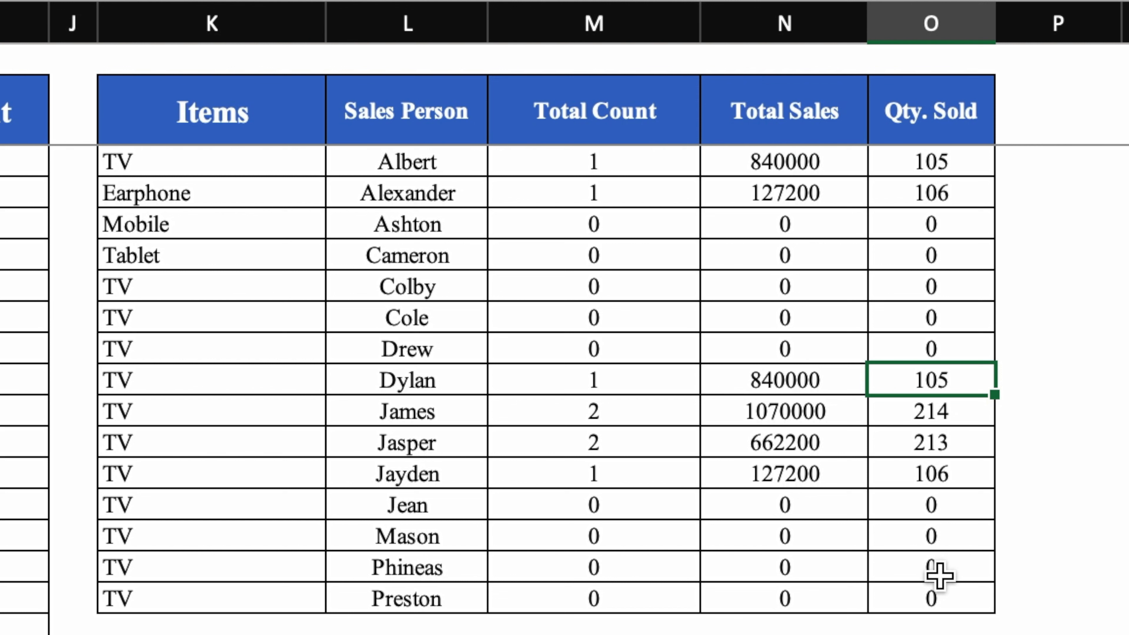
{"action": "left_click", "coordinate": [827, 378]}
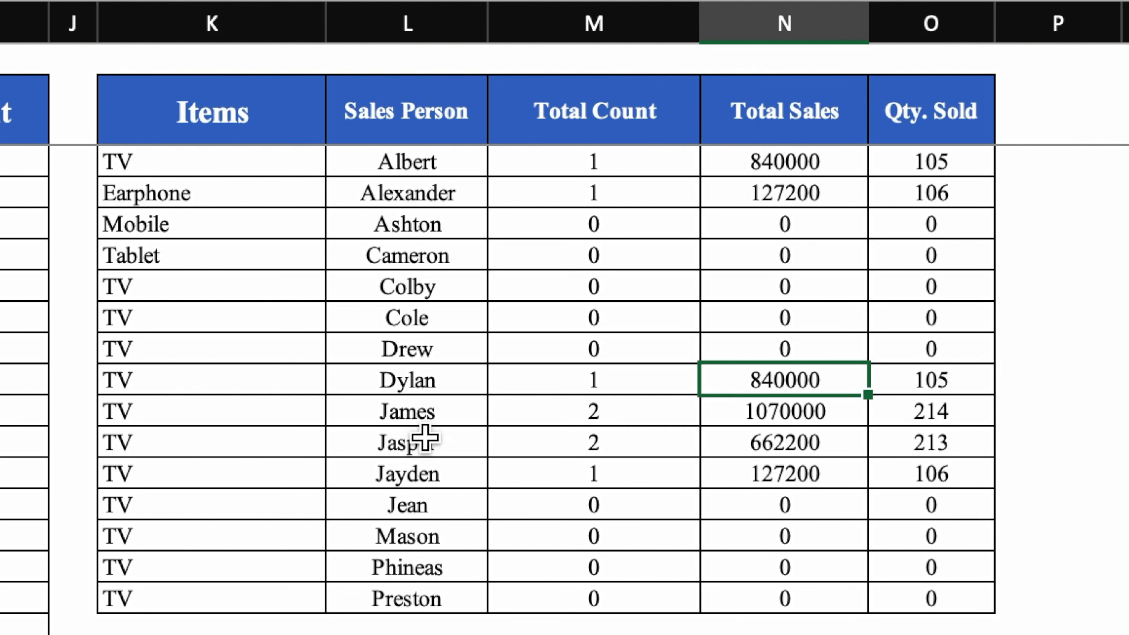
{"action": "left_click", "coordinate": [436, 418]}
{"action": "left_click", "coordinate": [592, 416]}
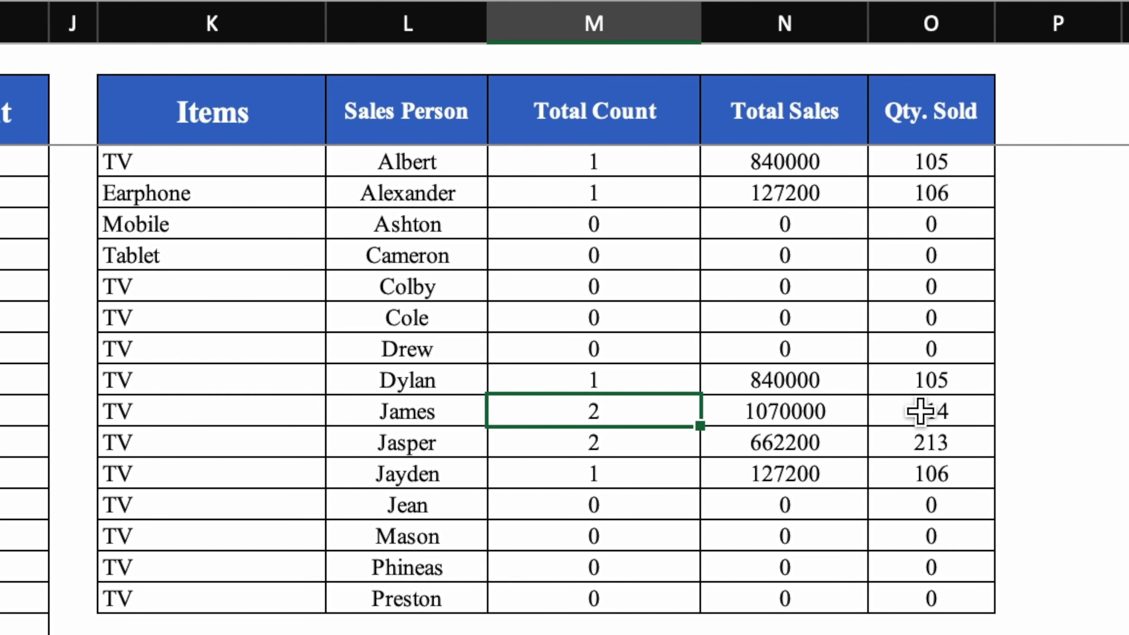
{"action": "left_click", "coordinate": [949, 410]}
{"action": "key", "text": "Left"}
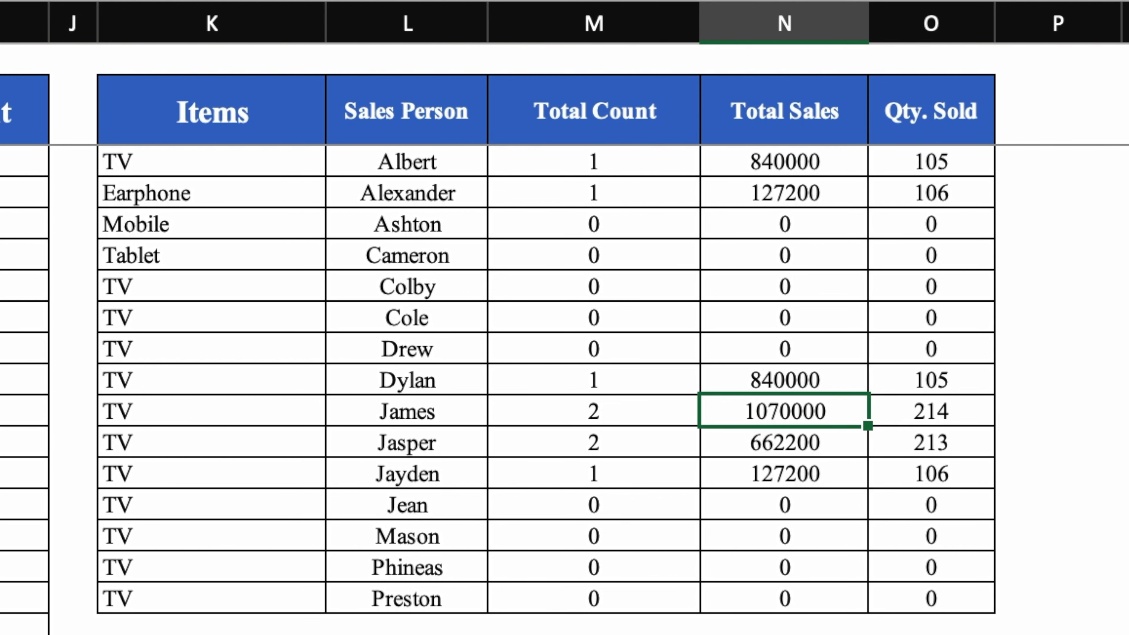